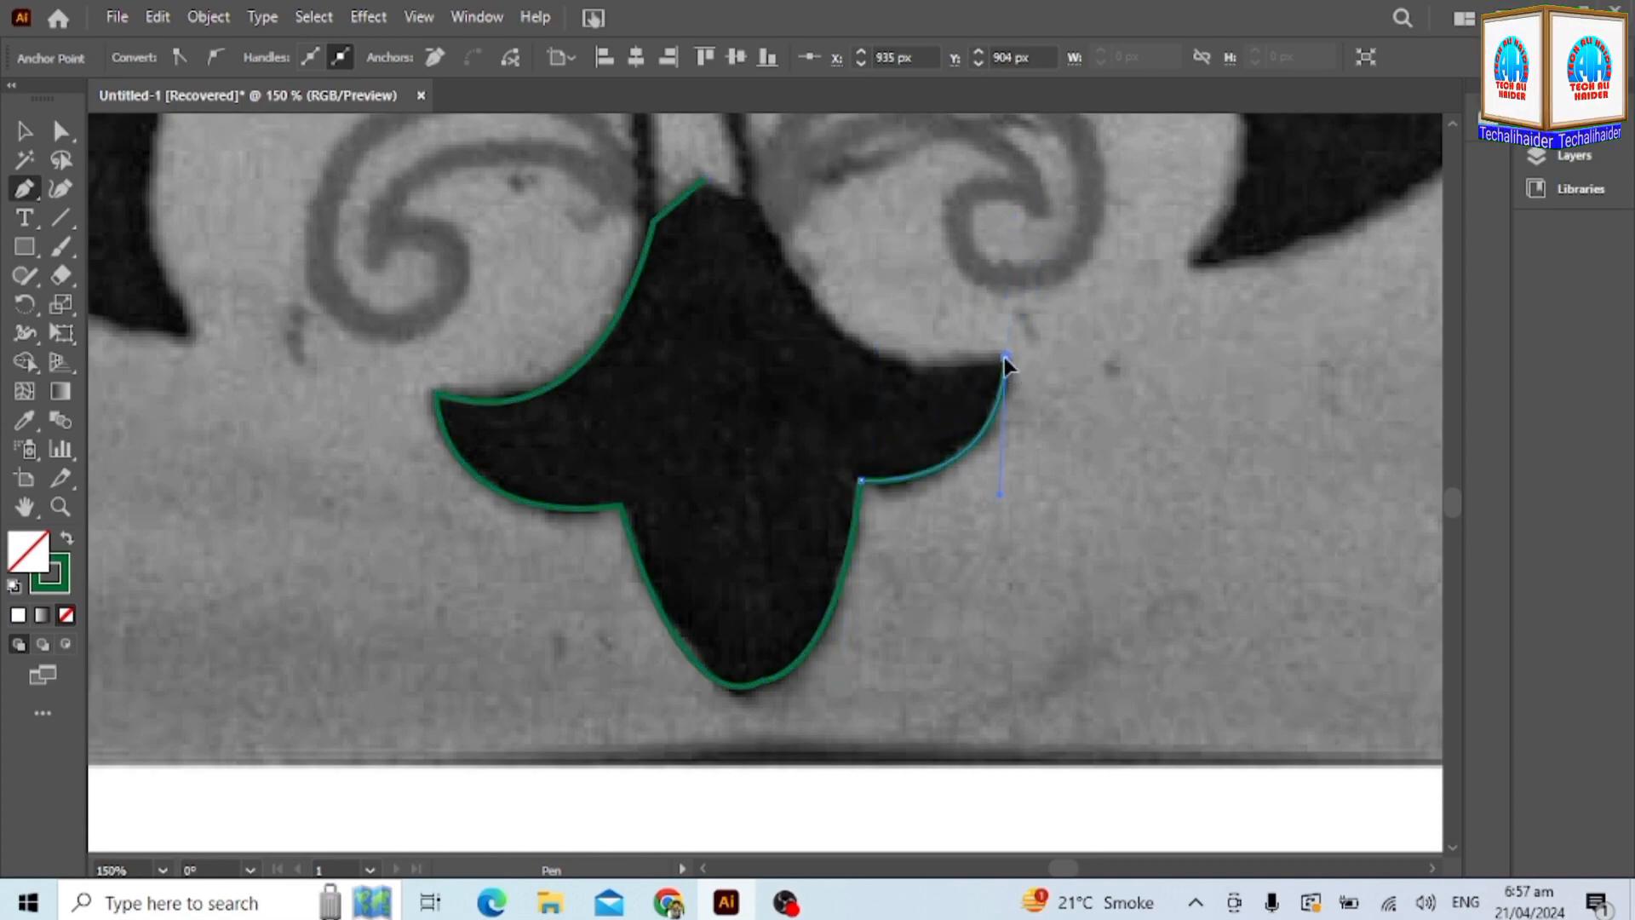
# Close the black base ornament's outline along its upper right curve and even out the path's edges with the Smooth tool.
pyautogui.moveTo(756, 201); pyautogui.dragTo(676, 322)
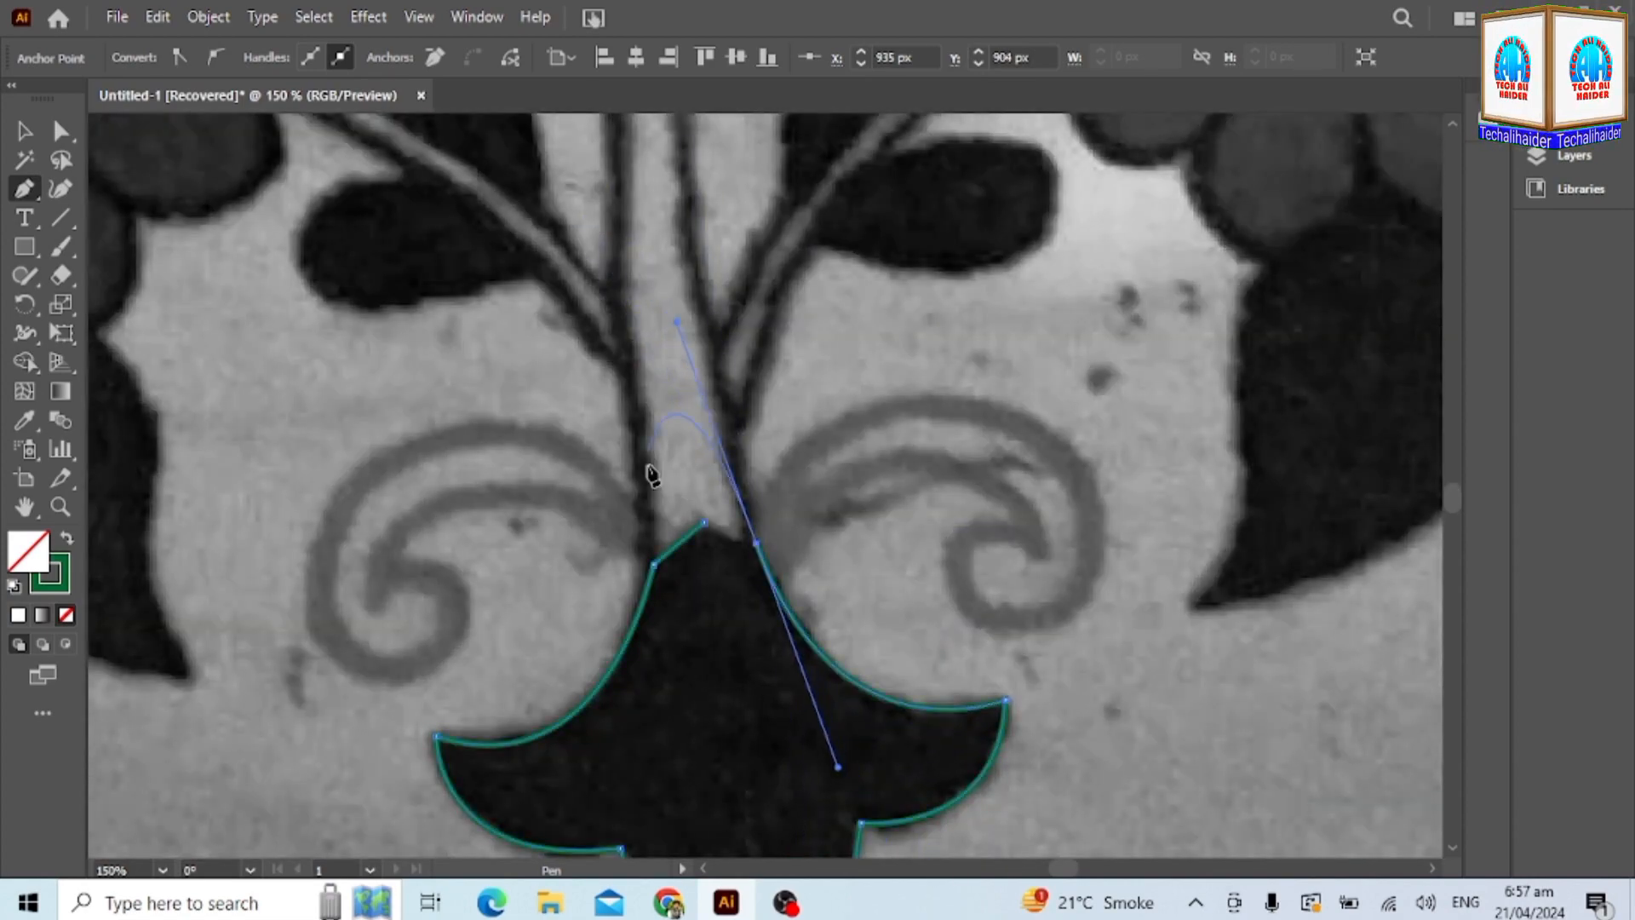
pyautogui.click(704, 523)
pyautogui.scroll(-3, 731, 719)
pyautogui.rightClick(24, 278)
pyautogui.click(104, 341)
pyautogui.moveTo(634, 643); pyautogui.dragTo(809, 744)
pyautogui.moveTo(444, 483); pyautogui.dragTo(522, 590)
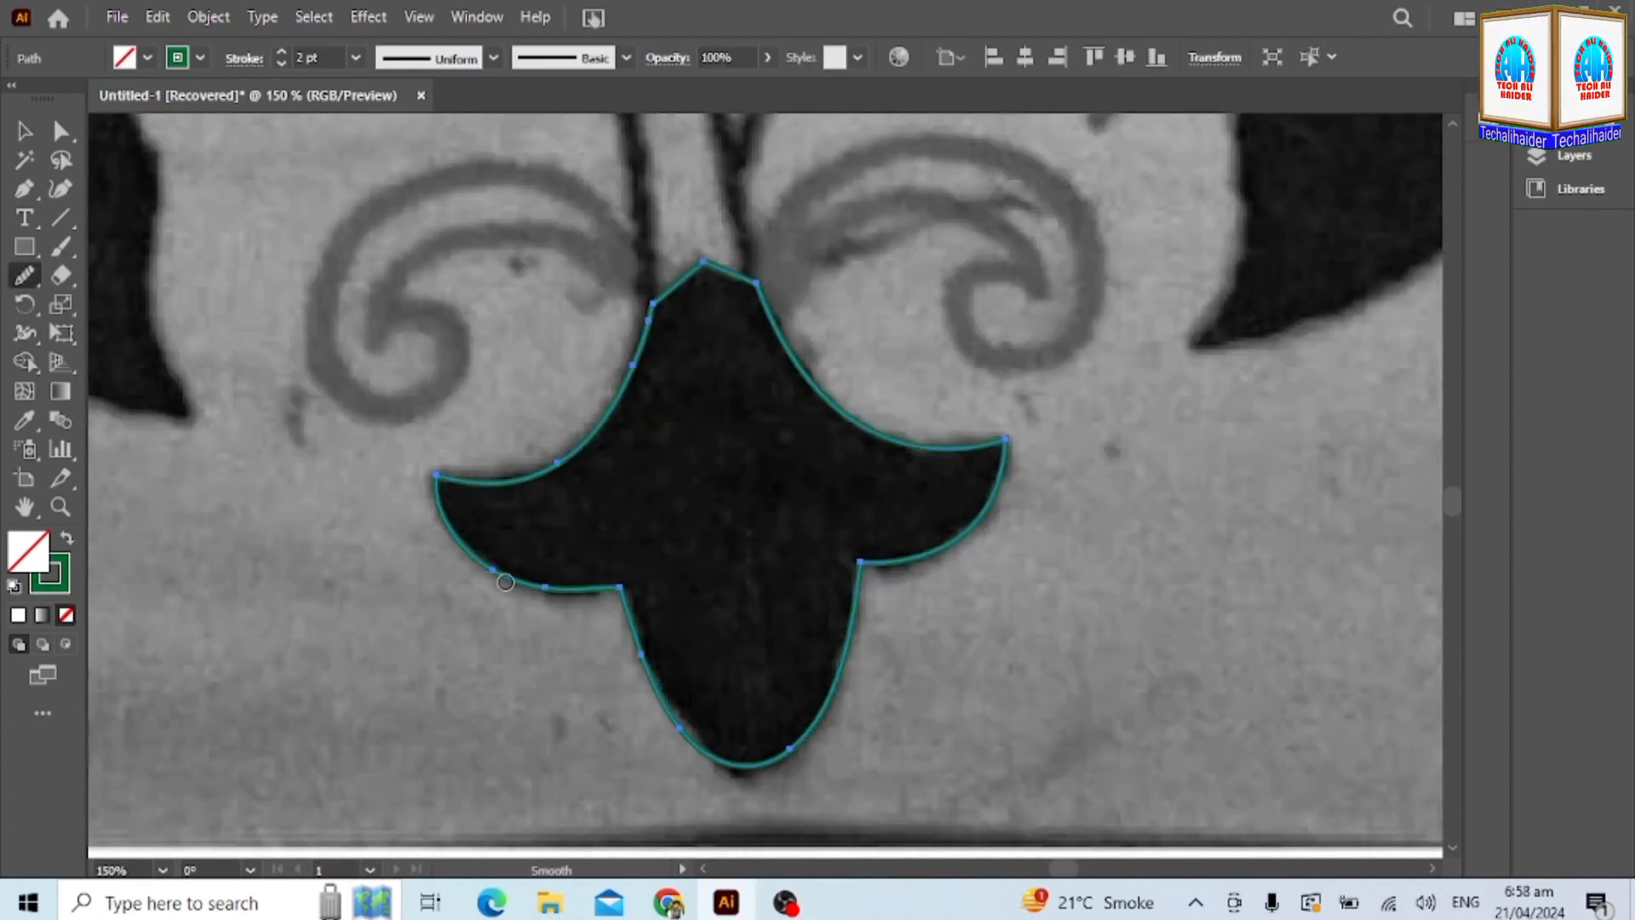
pyautogui.moveTo(985, 490); pyautogui.dragTo(869, 562)
pyautogui.moveTo(915, 443); pyautogui.dragTo(758, 290)
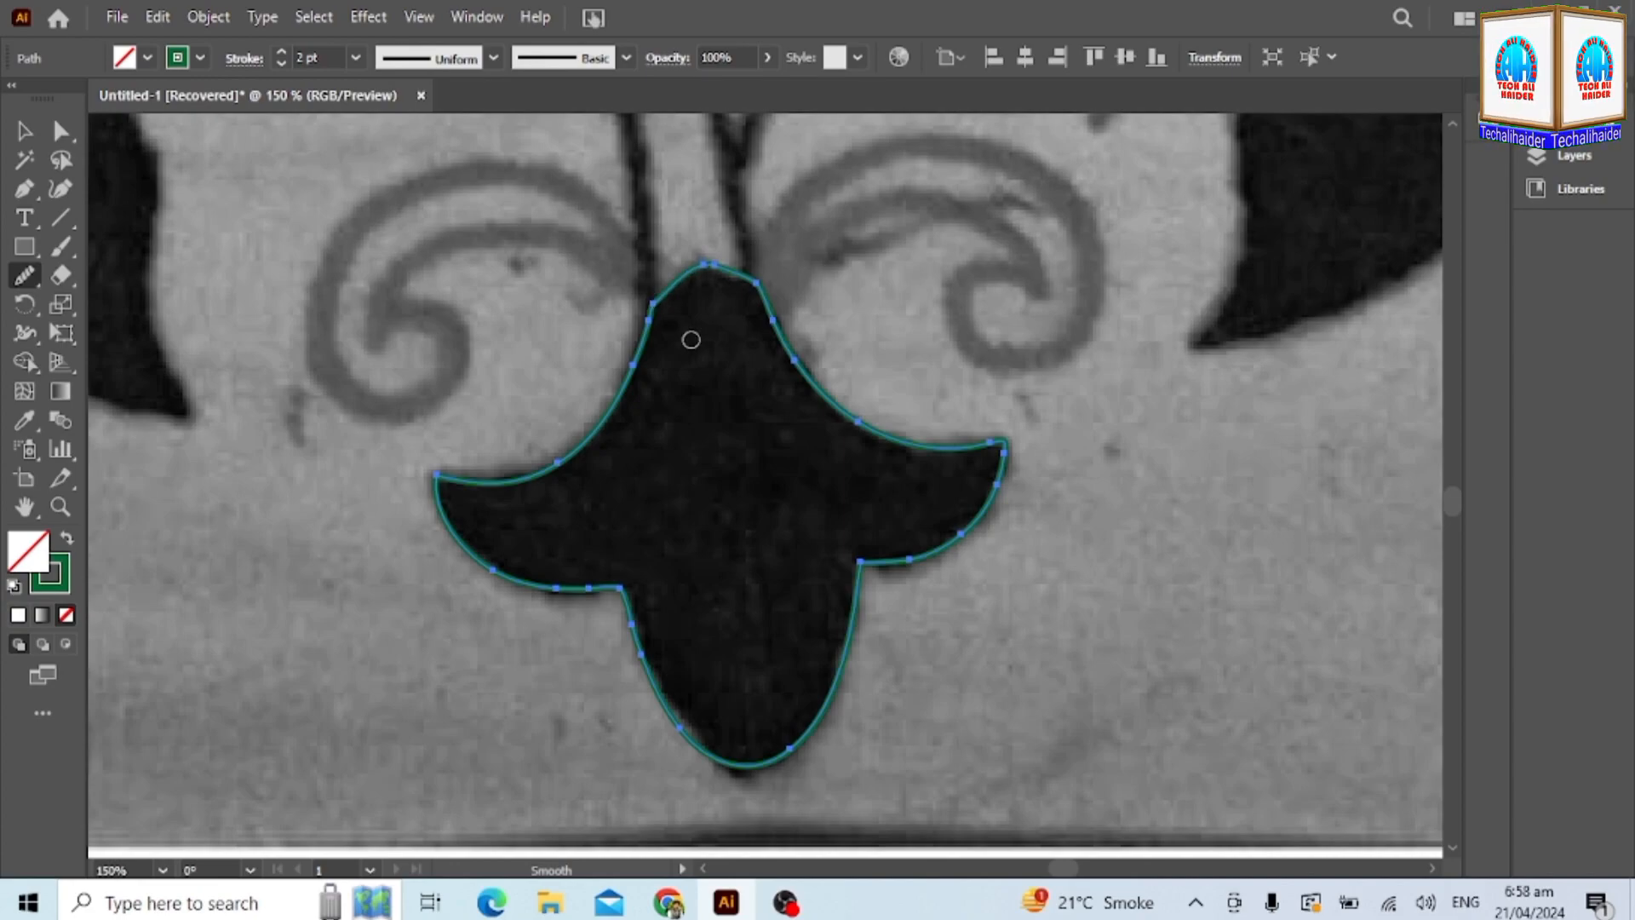
# Draw the left edge of the central stem with the Pen tool, from the base ornament up into the main flower, and deselect it.
pyautogui.scroll(3, 695, 393)
pyautogui.click(25, 189)
pyautogui.scroll(-2, 630, 486)
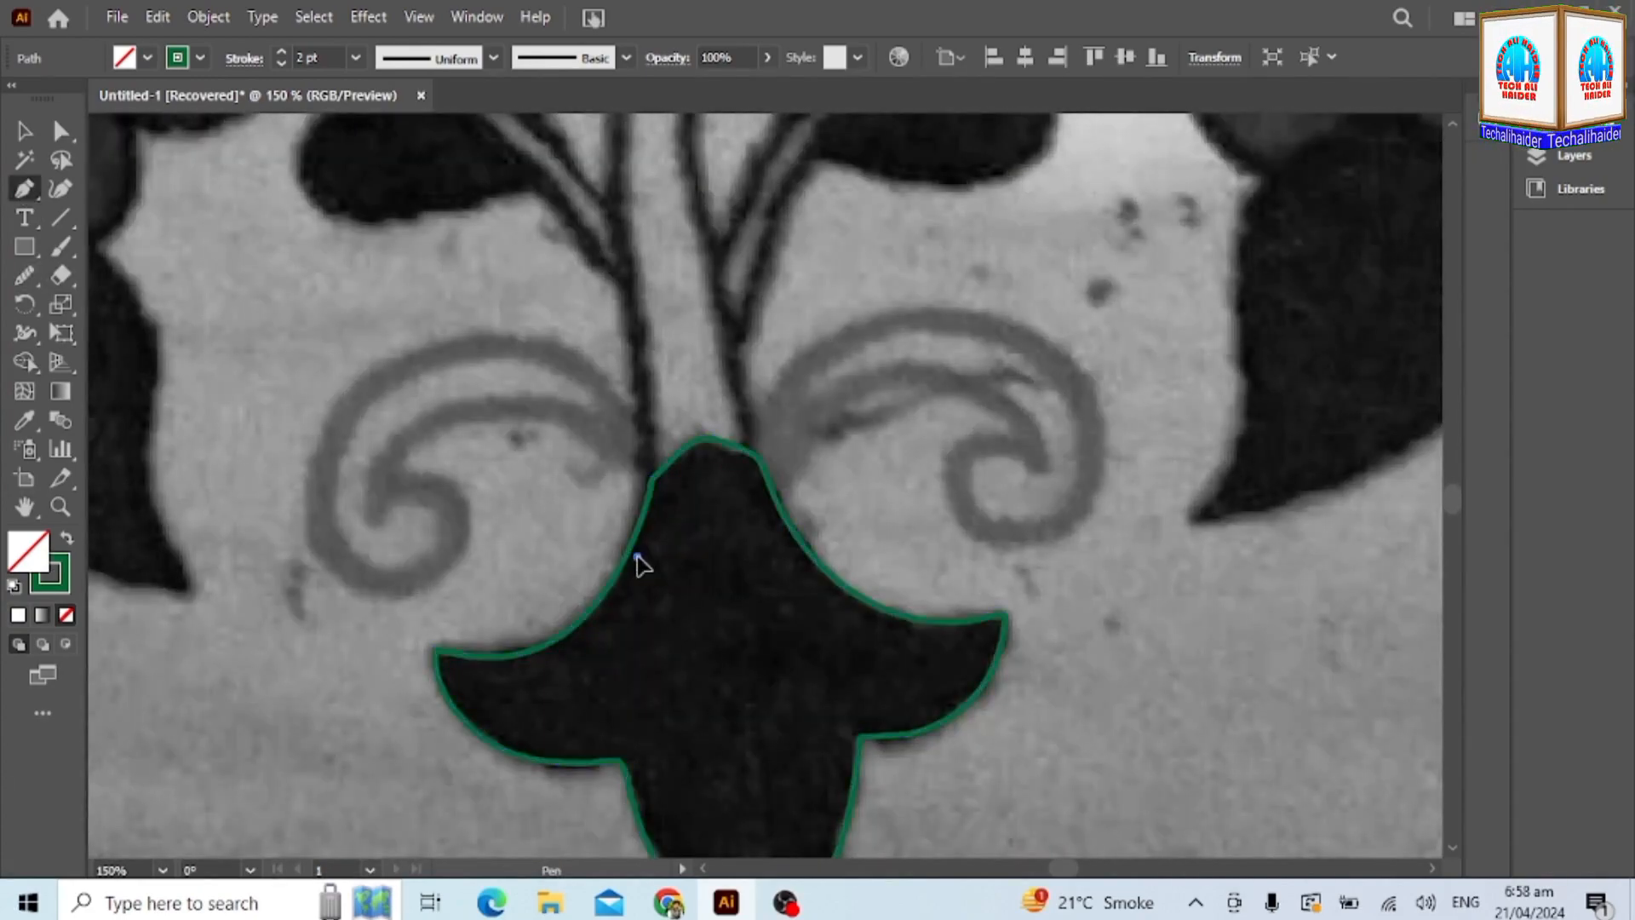
pyautogui.click(633, 556)
pyautogui.scroll(6, 625, 451)
pyautogui.scroll(-2, 554, 192)
pyautogui.moveTo(551, 184); pyautogui.dragTo(514, 139)
pyautogui.scroll(-5, 477, 341)
pyautogui.click(24, 131)
pyautogui.click(639, 698)
# Draw the right edge of the central stem with the Pen tool, from the base ornament up to the main flower.
pyautogui.scroll(2, 631, 681)
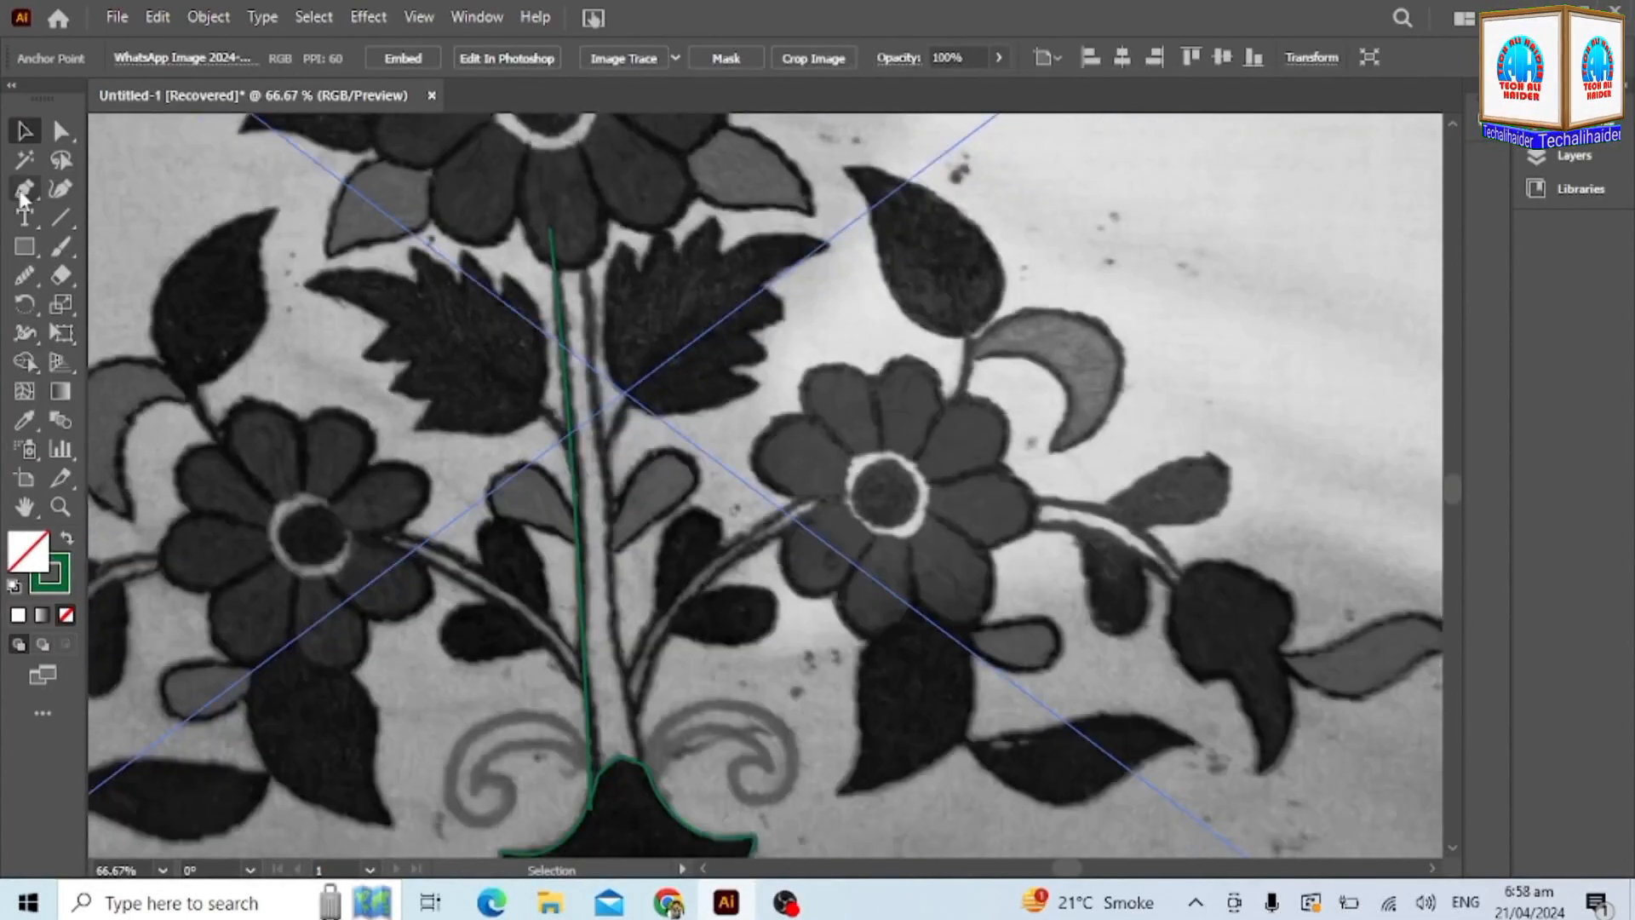
pyautogui.click(25, 189)
pyautogui.scroll(-1, 573, 788)
pyautogui.click(645, 705)
pyautogui.scroll(2, 605, 426)
pyautogui.moveTo(581, 303); pyautogui.dragTo(584, 152)
pyautogui.click(27, 133)
# Trace the top petal of the main flower with the Pen tool as a curved path starting at the centre ring.
pyautogui.scroll(1, 534, 552)
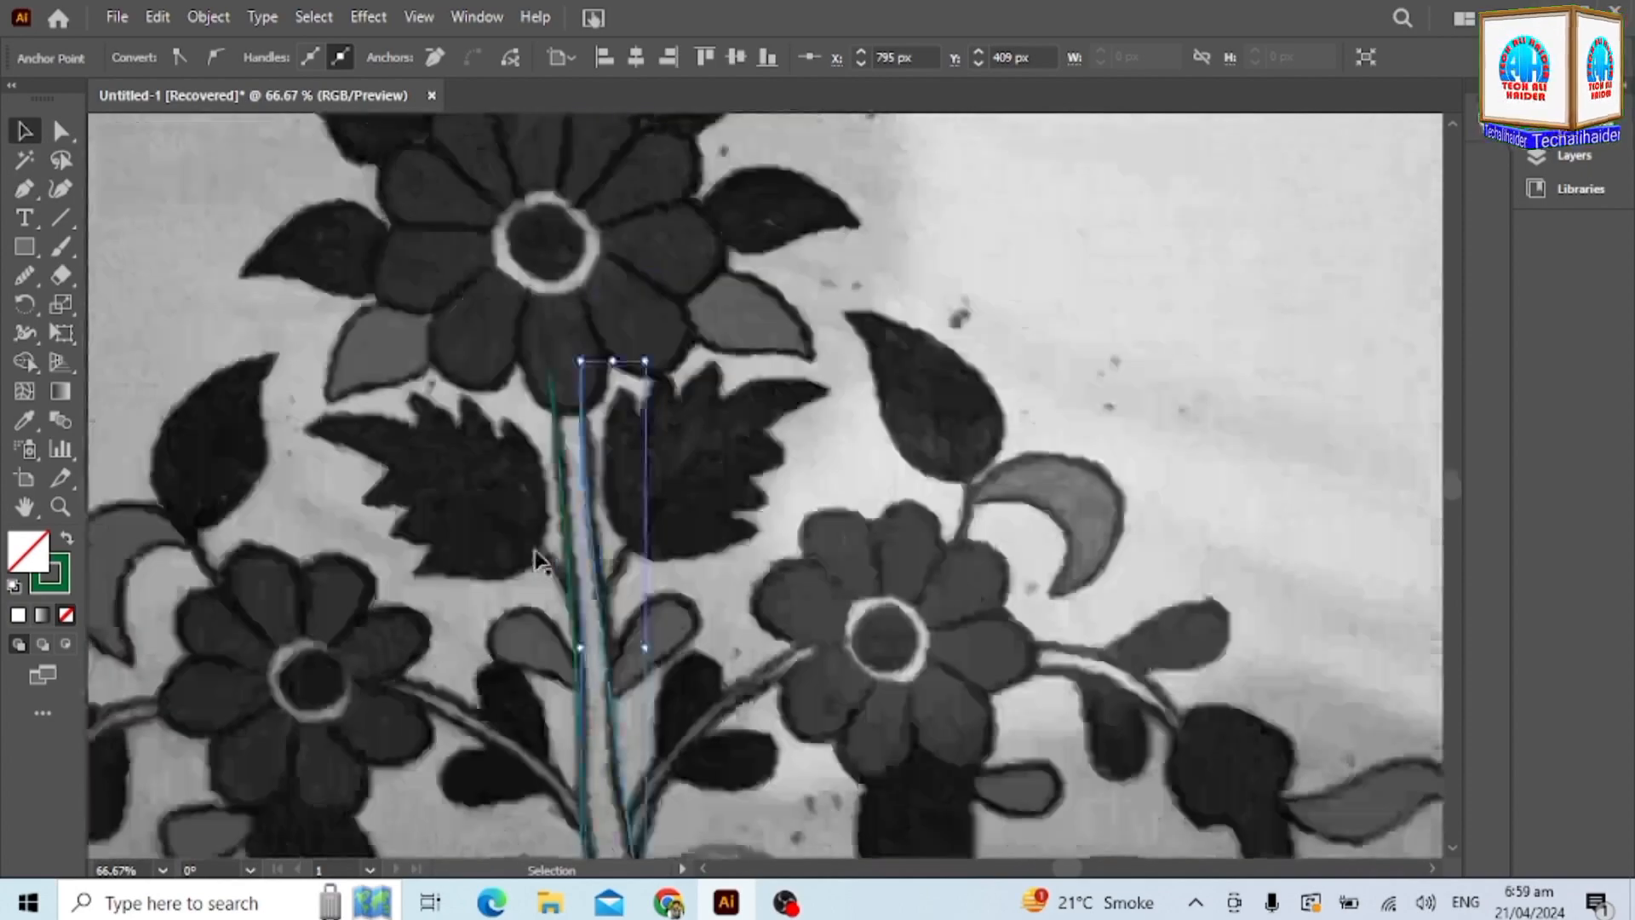
pyautogui.scroll(2, 535, 552)
pyautogui.press('p')
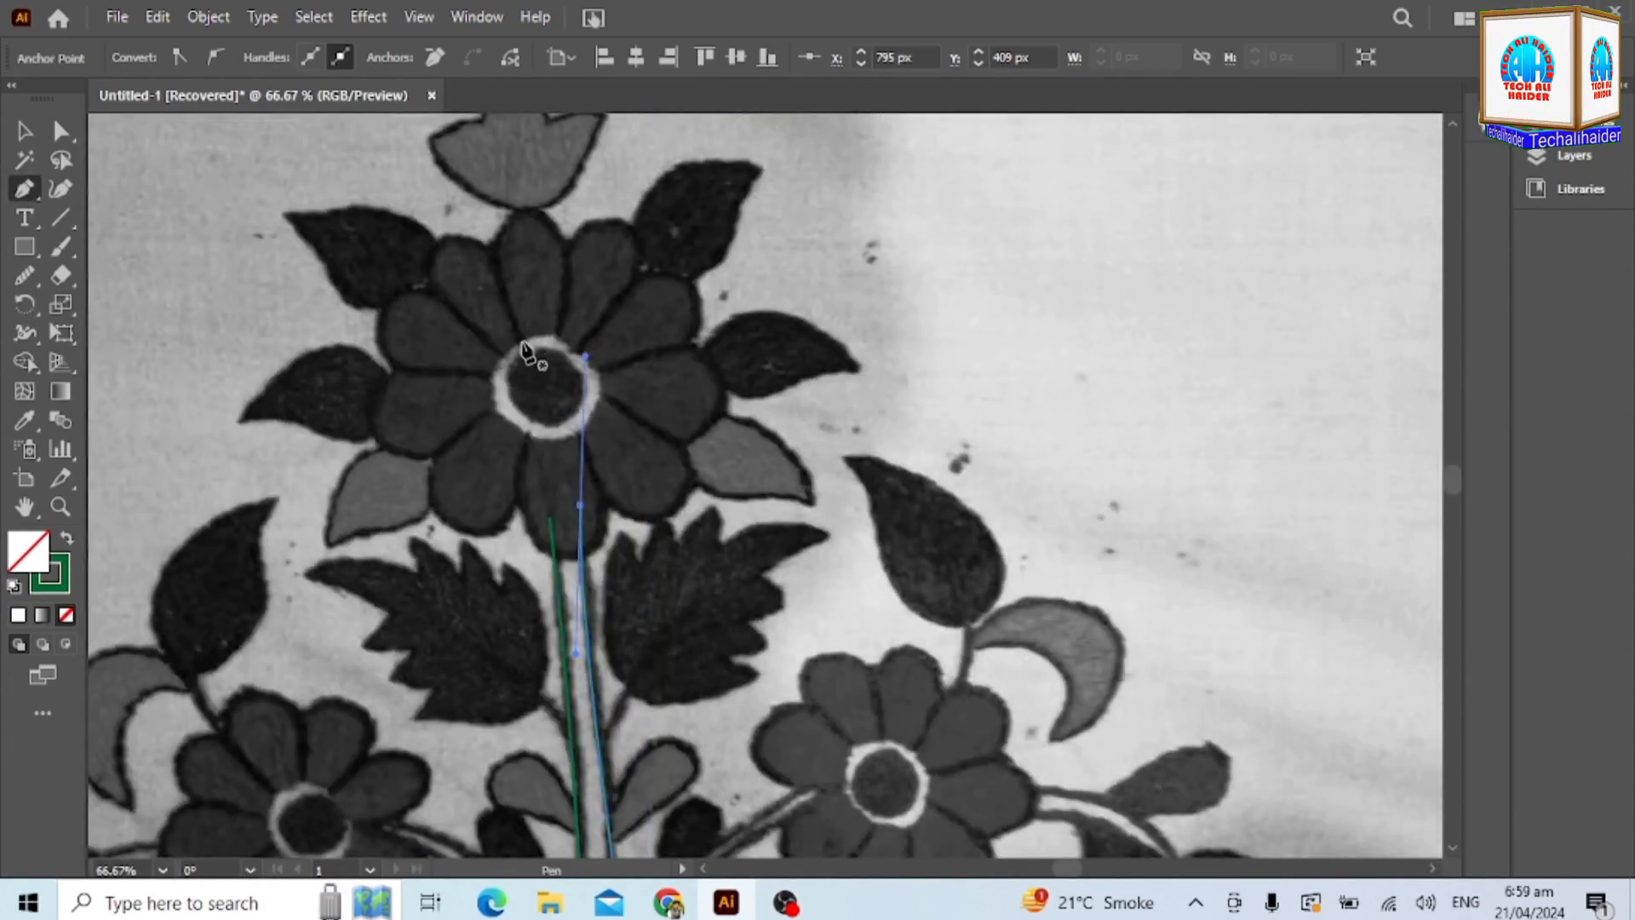
pyautogui.click(521, 343)
pyautogui.moveTo(528, 210); pyautogui.dragTo(589, 184)
pyautogui.moveTo(554, 338); pyautogui.dragTo(520, 458)
pyautogui.click(24, 131)
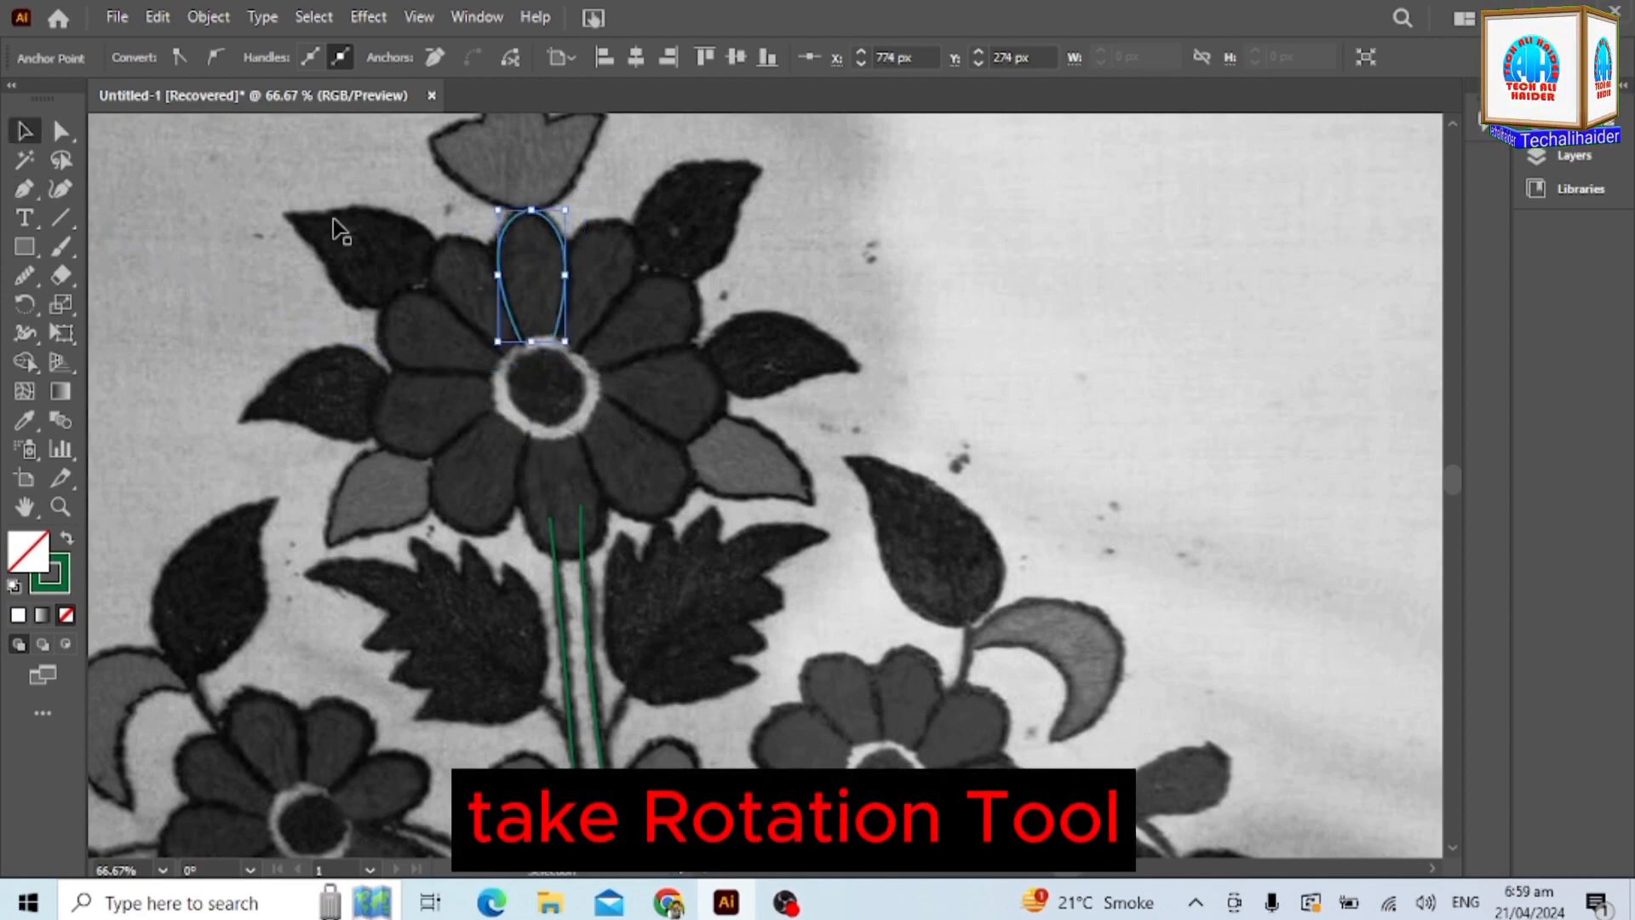
# Rotate a copy of the petal clockwise around the flower's centre and repeat the transformation until petals ring the flower.
pyautogui.click(25, 305)
pyautogui.click(546, 385)
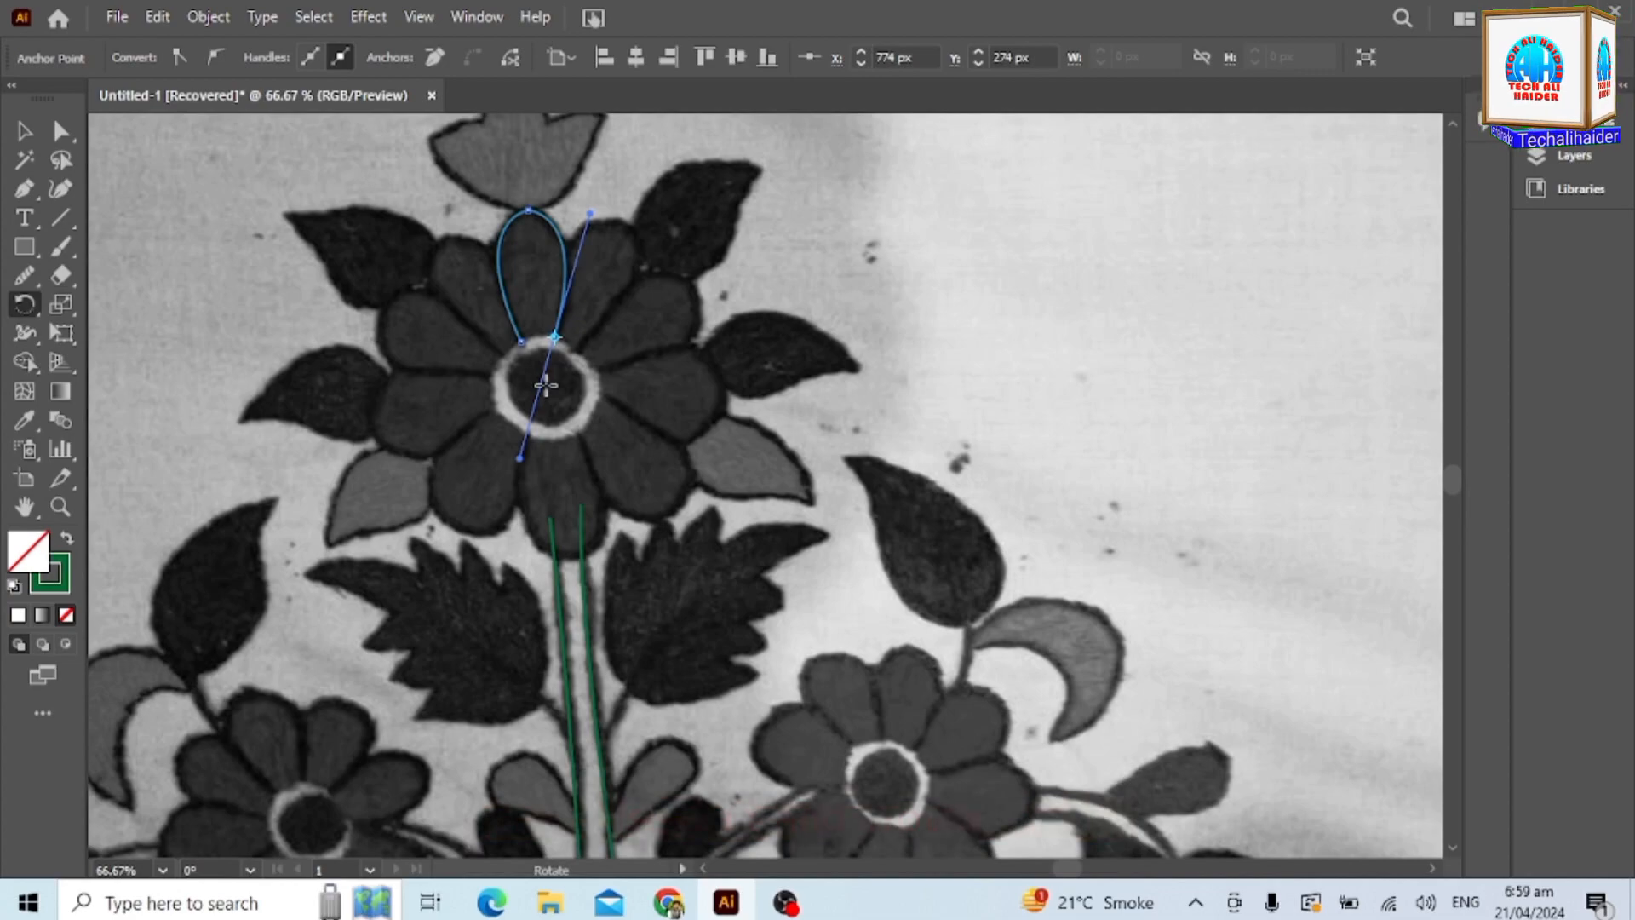
pyautogui.moveTo(546, 289); pyautogui.dragTo(642, 283)
pyautogui.hotkey('ctrl', 'd')
pyautogui.hotkey('ctrl', 'd')
pyautogui.hotkey('ctrl', 'd')
pyautogui.hotkey('ctrl', 'd')
pyautogui.hotkey('ctrl', 'd')
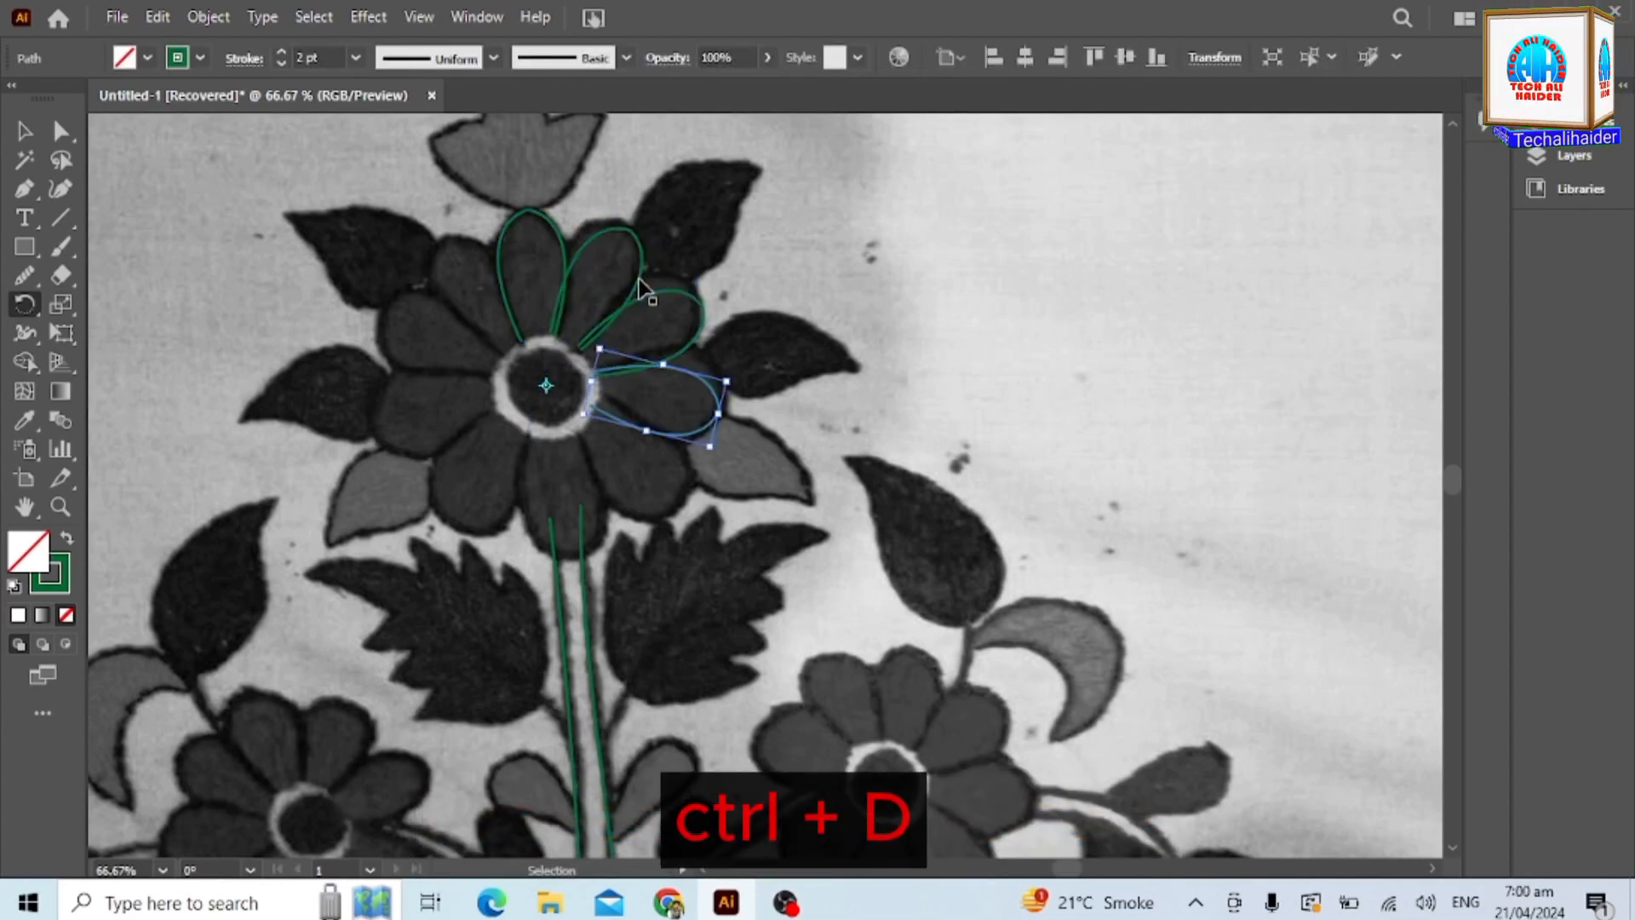
pyautogui.hotkey('ctrl', 'd')
pyautogui.hotkey('ctrl', 'd')
pyautogui.hotkey('ctrl', 'd')
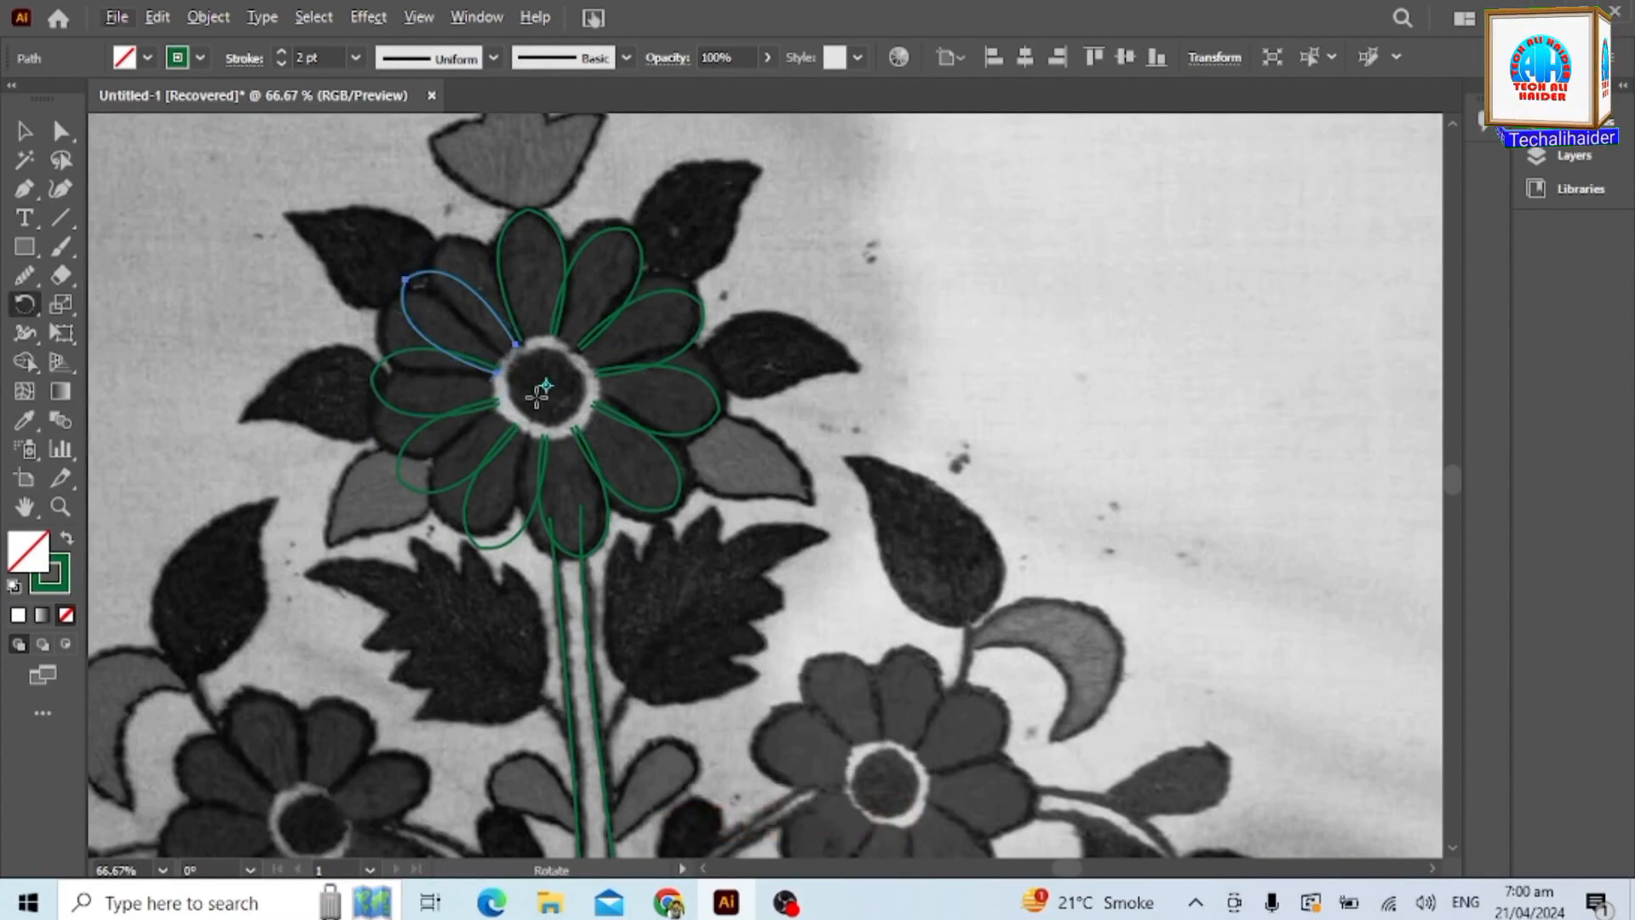
# Rotate the last petal copy slightly clockwise around the flower's centre to even out the gaps, and deselect it.
pyautogui.moveTo(481, 311); pyautogui.dragTo(498, 307)
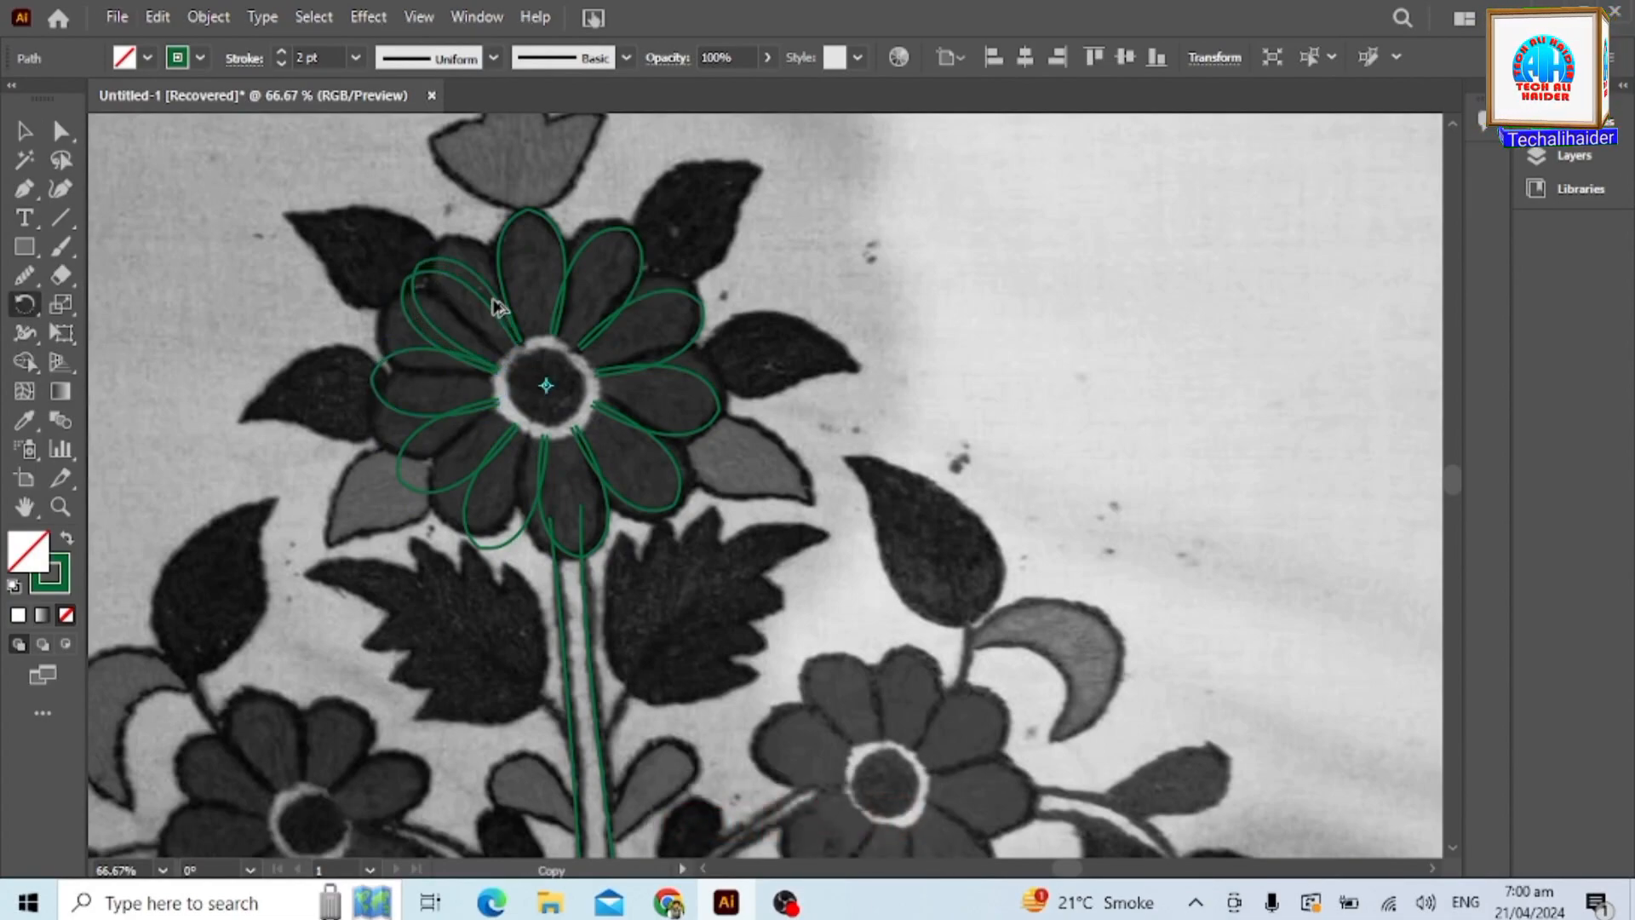
pyautogui.press('v')
pyautogui.click(420, 398)
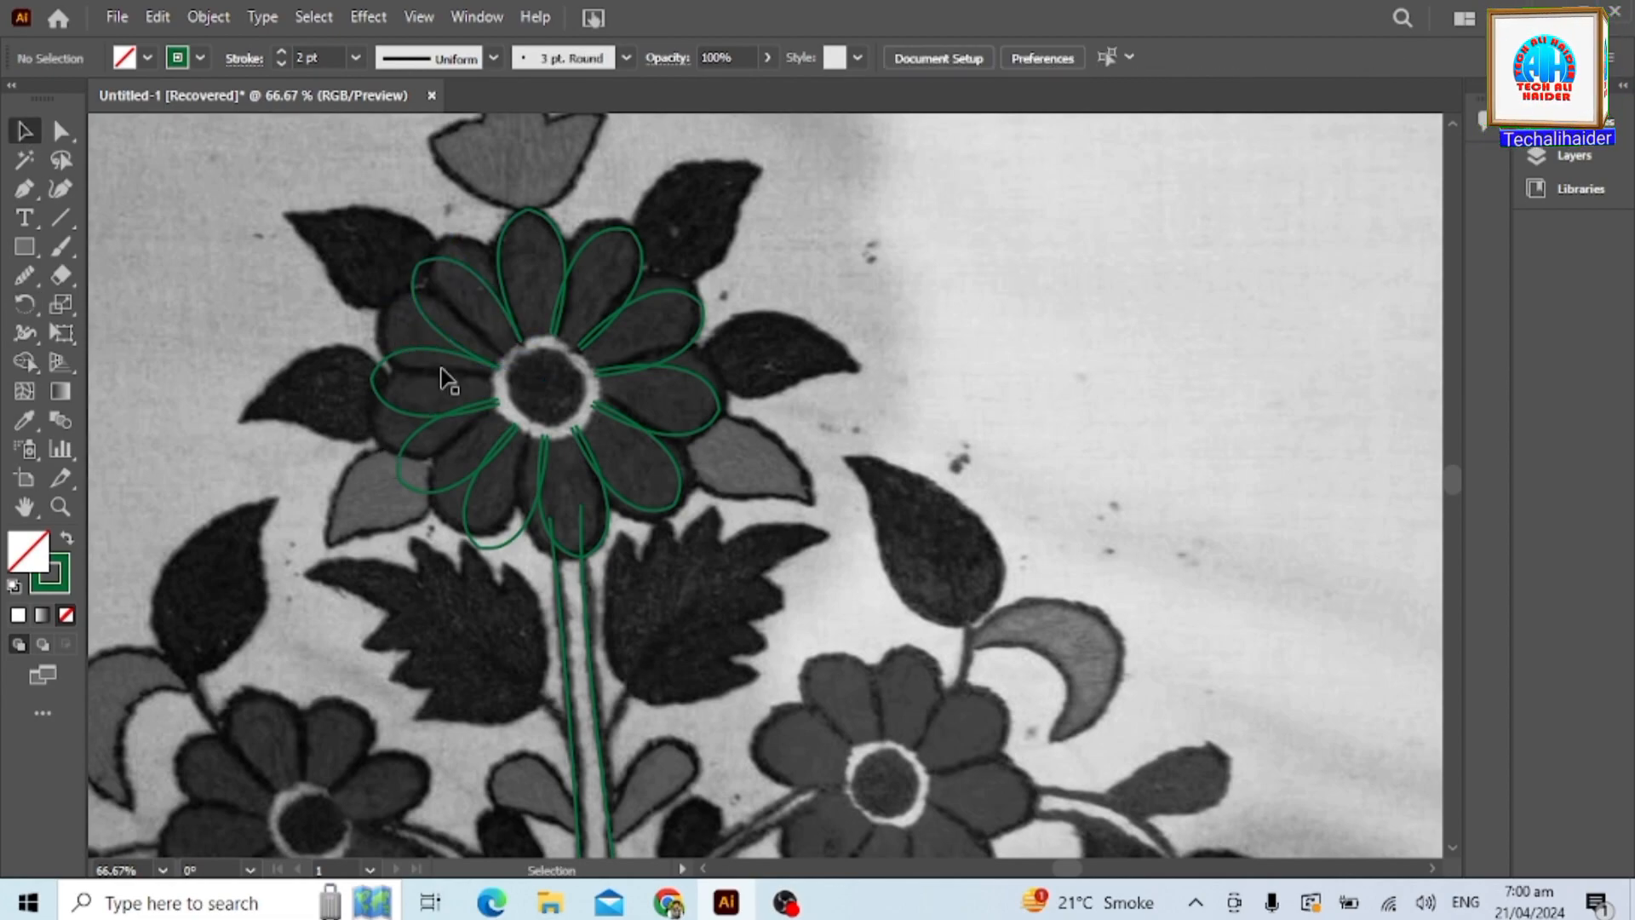
# Draw two concentric circles with the Ellipse tool over the light ring and dark centre of the main flower.
pyautogui.moveTo(26, 255); pyautogui.dragTo(128, 303)
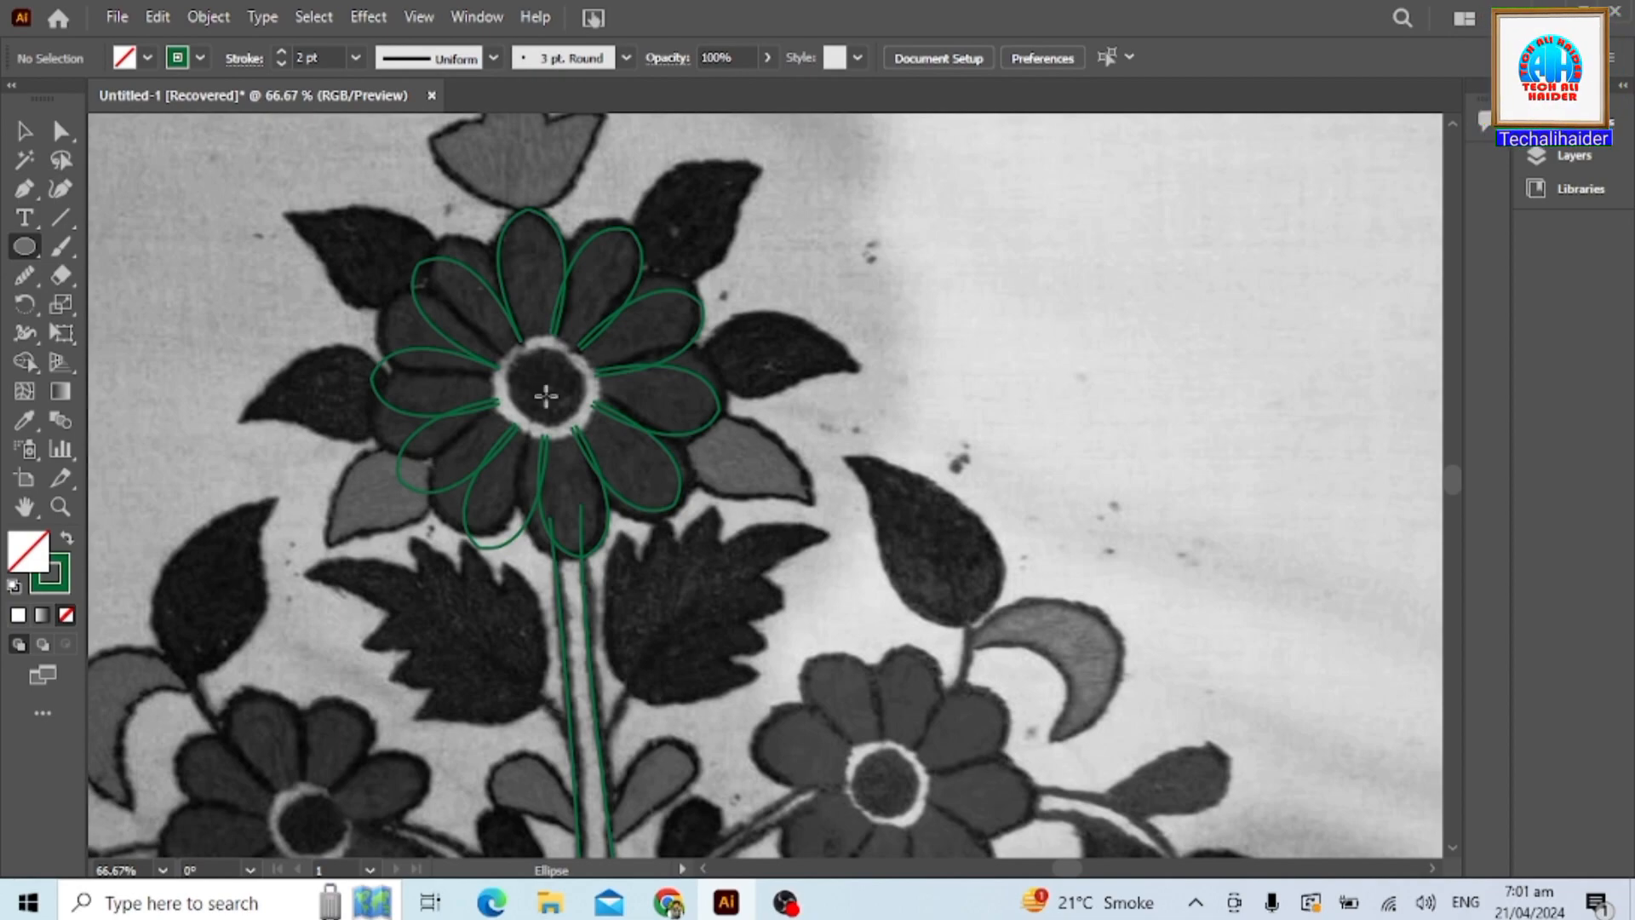
pyautogui.moveTo(547, 387)
pyautogui.mouseDown()
pyautogui.moveTo(608, 444)
pyautogui.moveTo(585, 429)
pyautogui.mouseUp()
pyautogui.hotkey('ctrl', 'z')
pyautogui.hotkey('ctrl', 'c')
pyautogui.hotkey('ctrl', 'f')
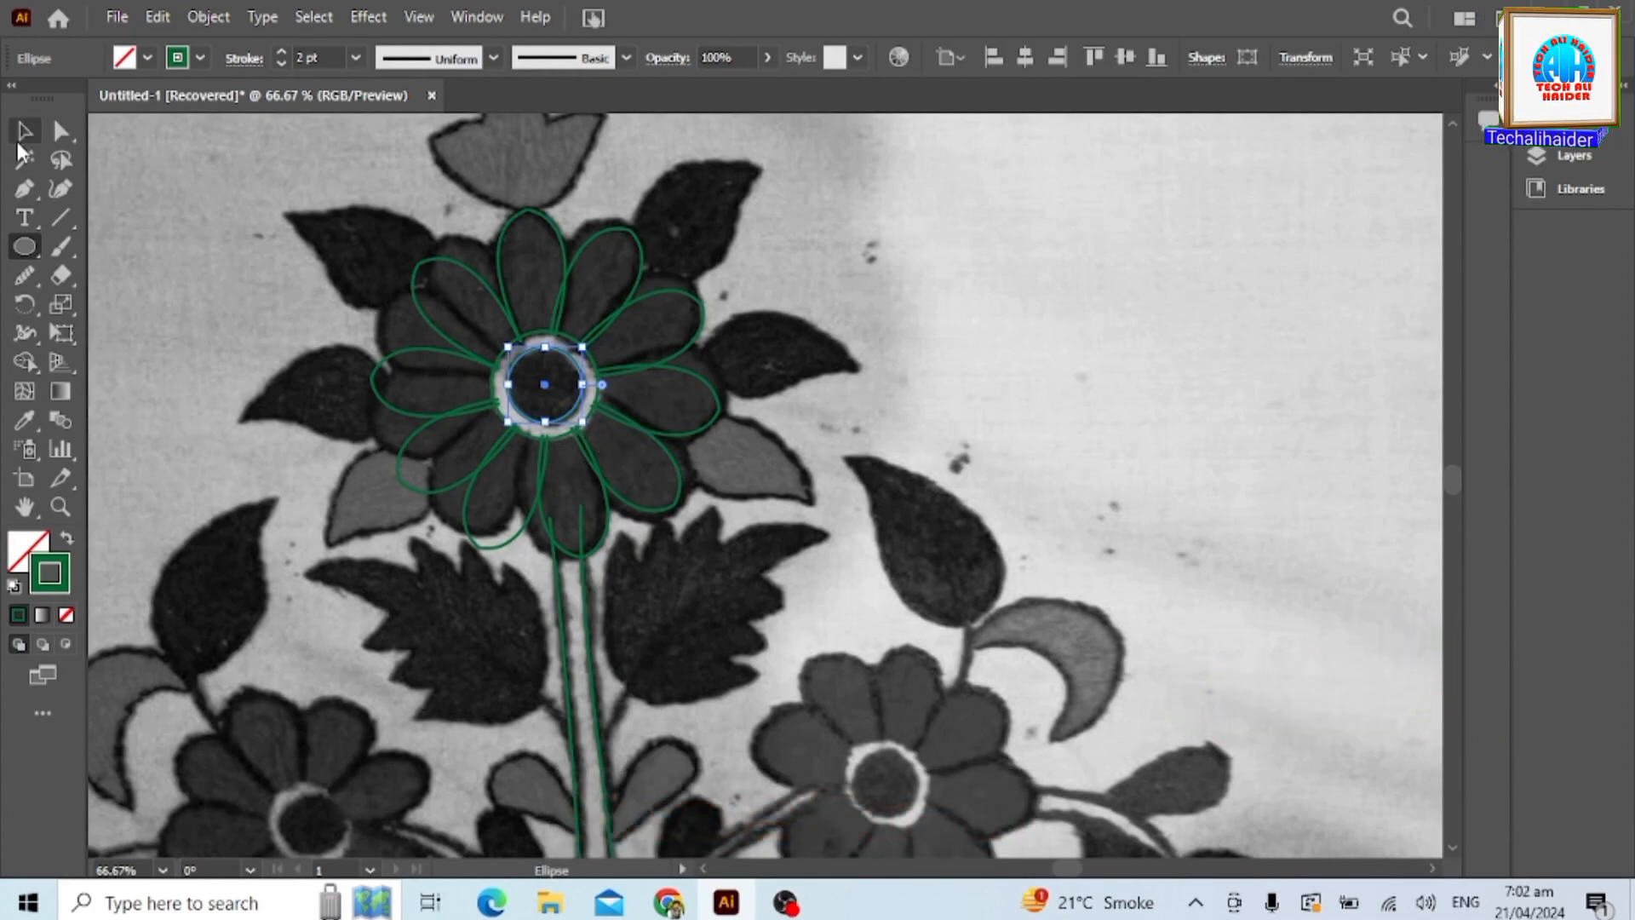
# Trace the three-pointed grey bud above the main flower as a Pen tool outline.
pyautogui.click(24, 188)
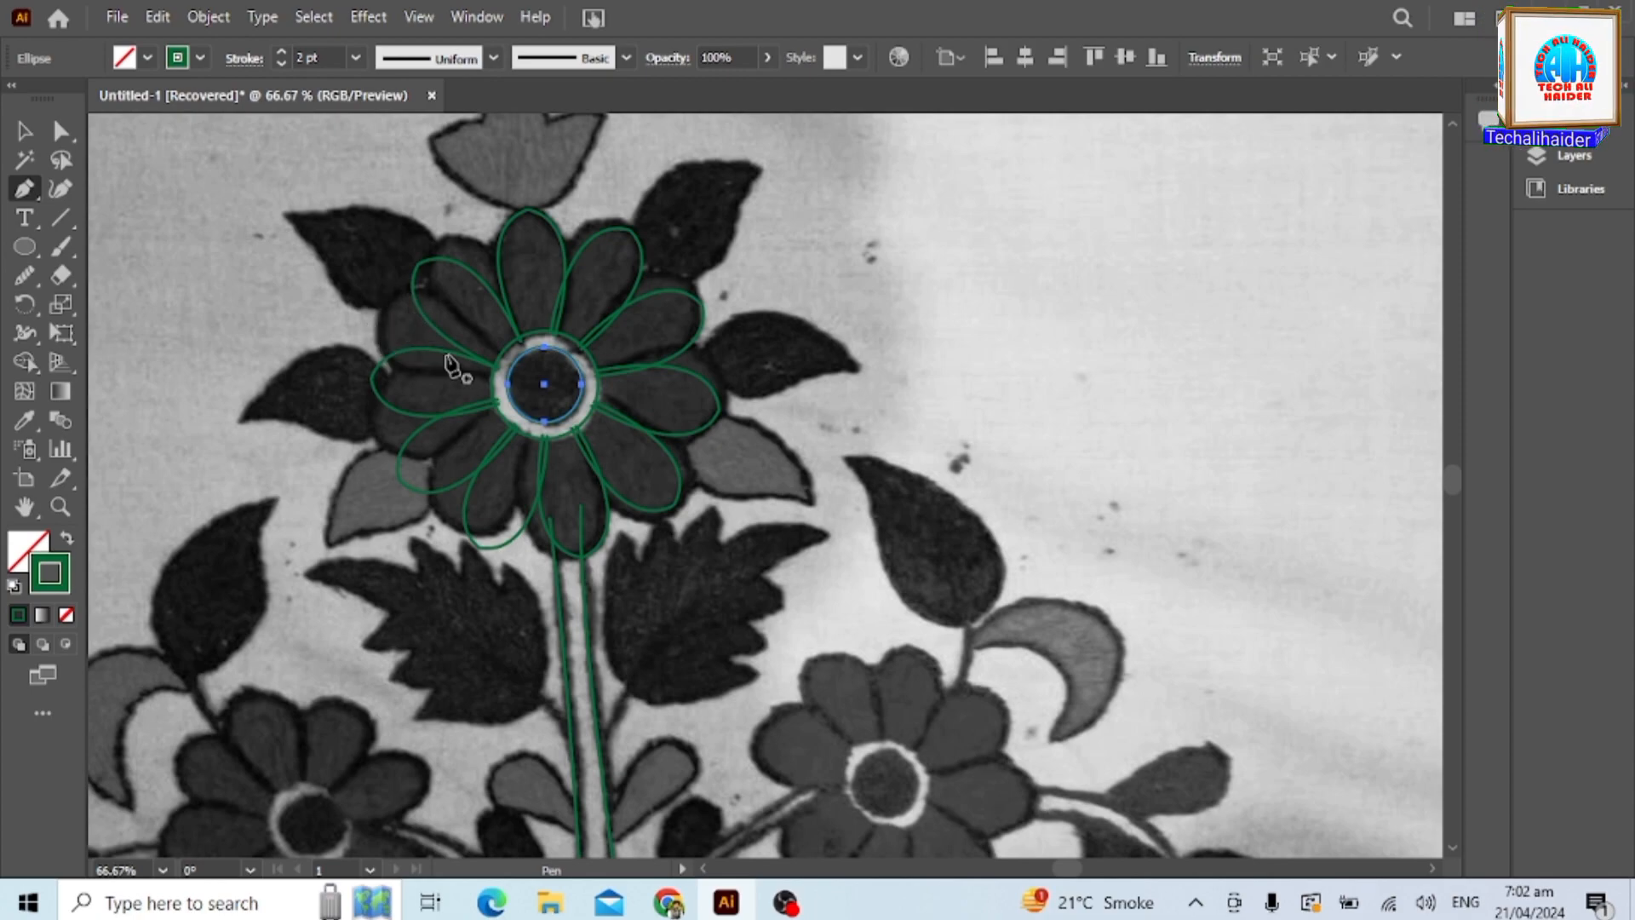
pyautogui.scroll(2, 473, 353)
pyautogui.click(482, 176)
pyautogui.moveTo(522, 267)
pyautogui.mouseDown()
pyautogui.moveTo(545, 271)
pyautogui.moveTo(609, 185)
pyautogui.moveTo(550, 192)
pyautogui.mouseUp()
pyautogui.scroll(2, 523, 217)
pyautogui.click(499, 194)
pyautogui.click(483, 260)
pyautogui.click(427, 274)
# Trace the dark leaf at the main flower's upper right as a closed Pen tool outline.
pyautogui.scroll(-1, 171, 417)
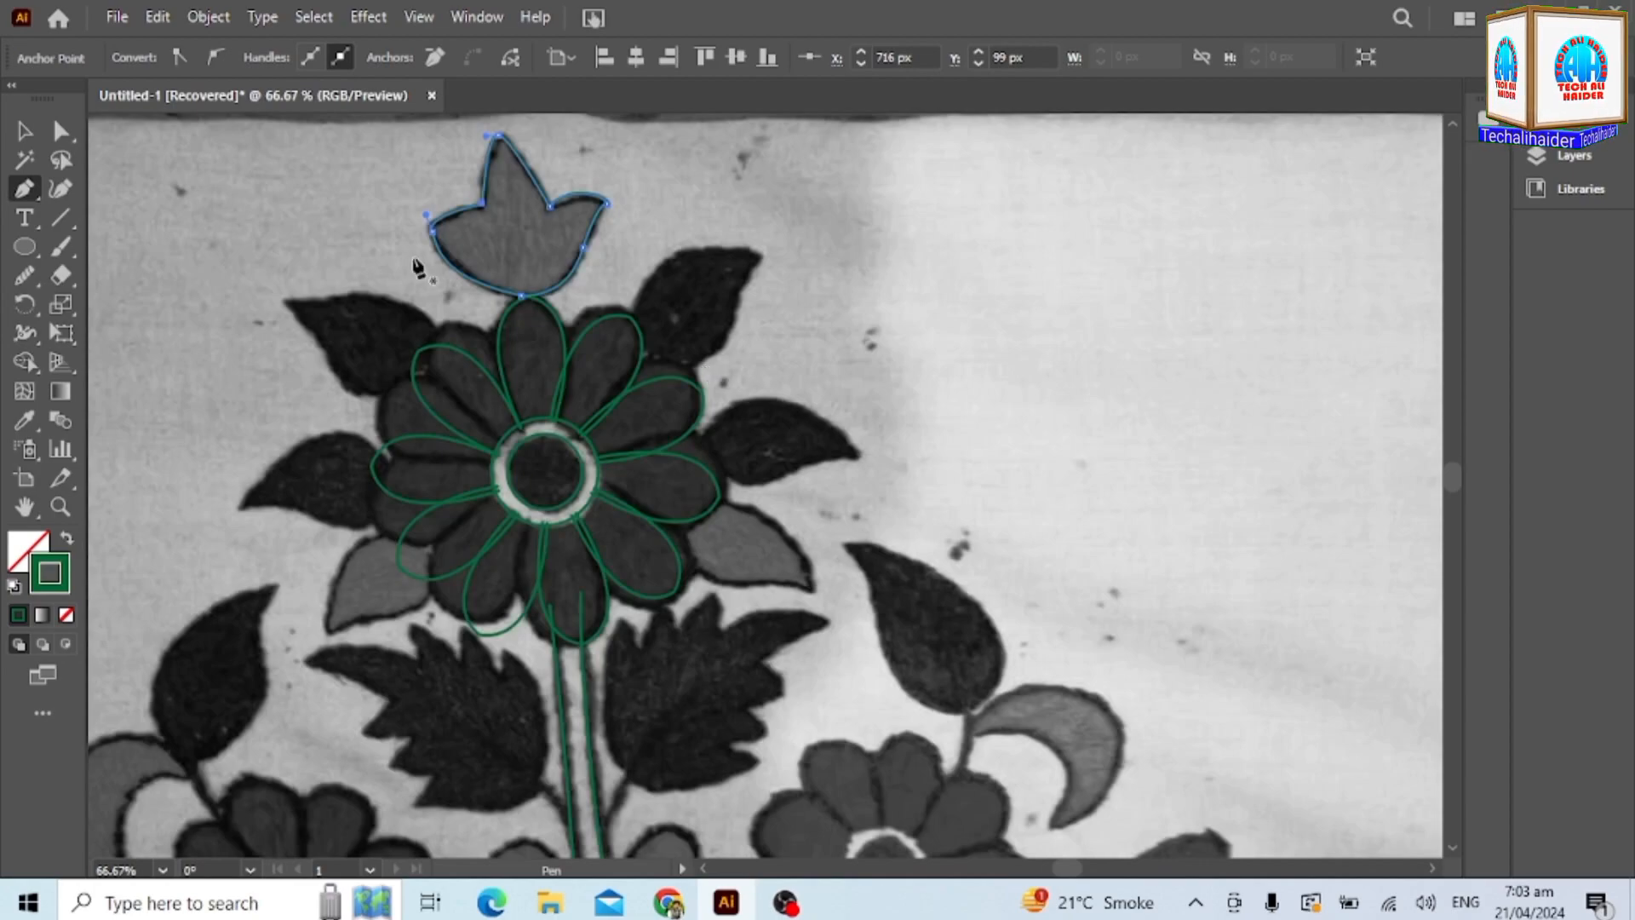
pyautogui.click(647, 352)
pyautogui.moveTo(745, 284); pyautogui.dragTo(747, 181)
pyautogui.click(745, 283)
pyautogui.moveTo(671, 255); pyautogui.dragTo(626, 284)
pyautogui.click(647, 352)
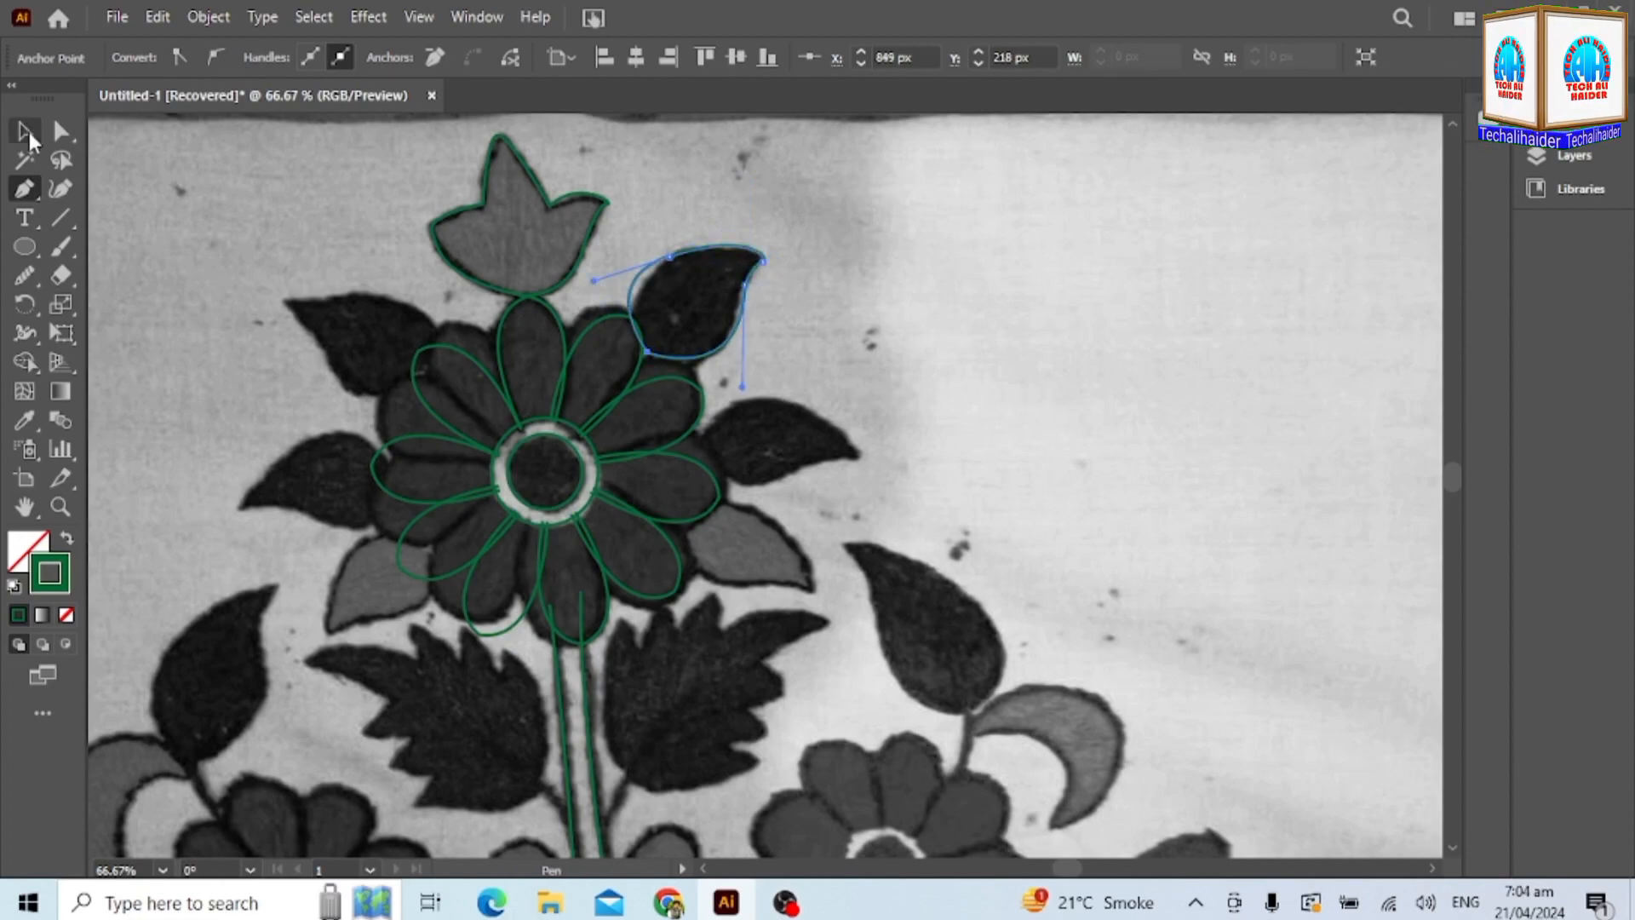
# Trace the dark leaf at the main flower's middle right, including its pointed tip, as a closed Pen tool outline.
pyautogui.click(703, 437)
pyautogui.moveTo(859, 451)
pyautogui.mouseDown()
pyautogui.moveTo(961, 547)
pyautogui.moveTo(950, 558)
pyautogui.moveTo(801, 468)
pyautogui.moveTo(858, 468)
pyautogui.mouseUp()
pyautogui.scroll(4, 858, 467)
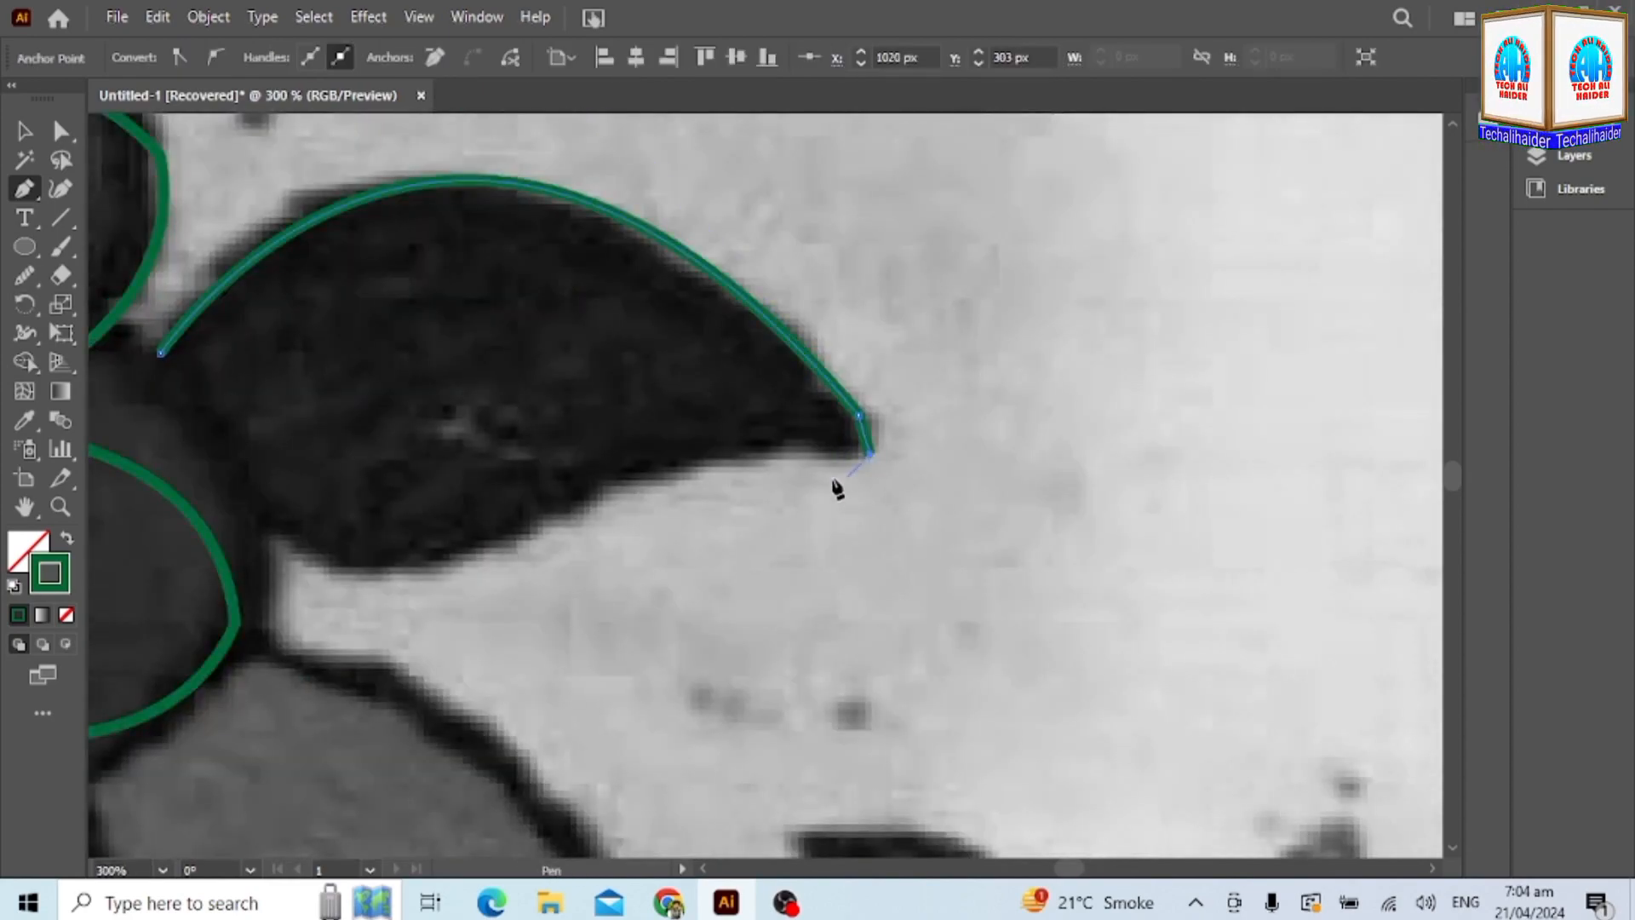
pyautogui.moveTo(631, 492); pyautogui.dragTo(574, 561)
pyautogui.moveTo(260, 533); pyautogui.dragTo(153, 458)
pyautogui.click(161, 353)
# Trace the grey leaf at the main flower's lower right as a closed Pen tool outline.
pyautogui.scroll(-3, 166, 359)
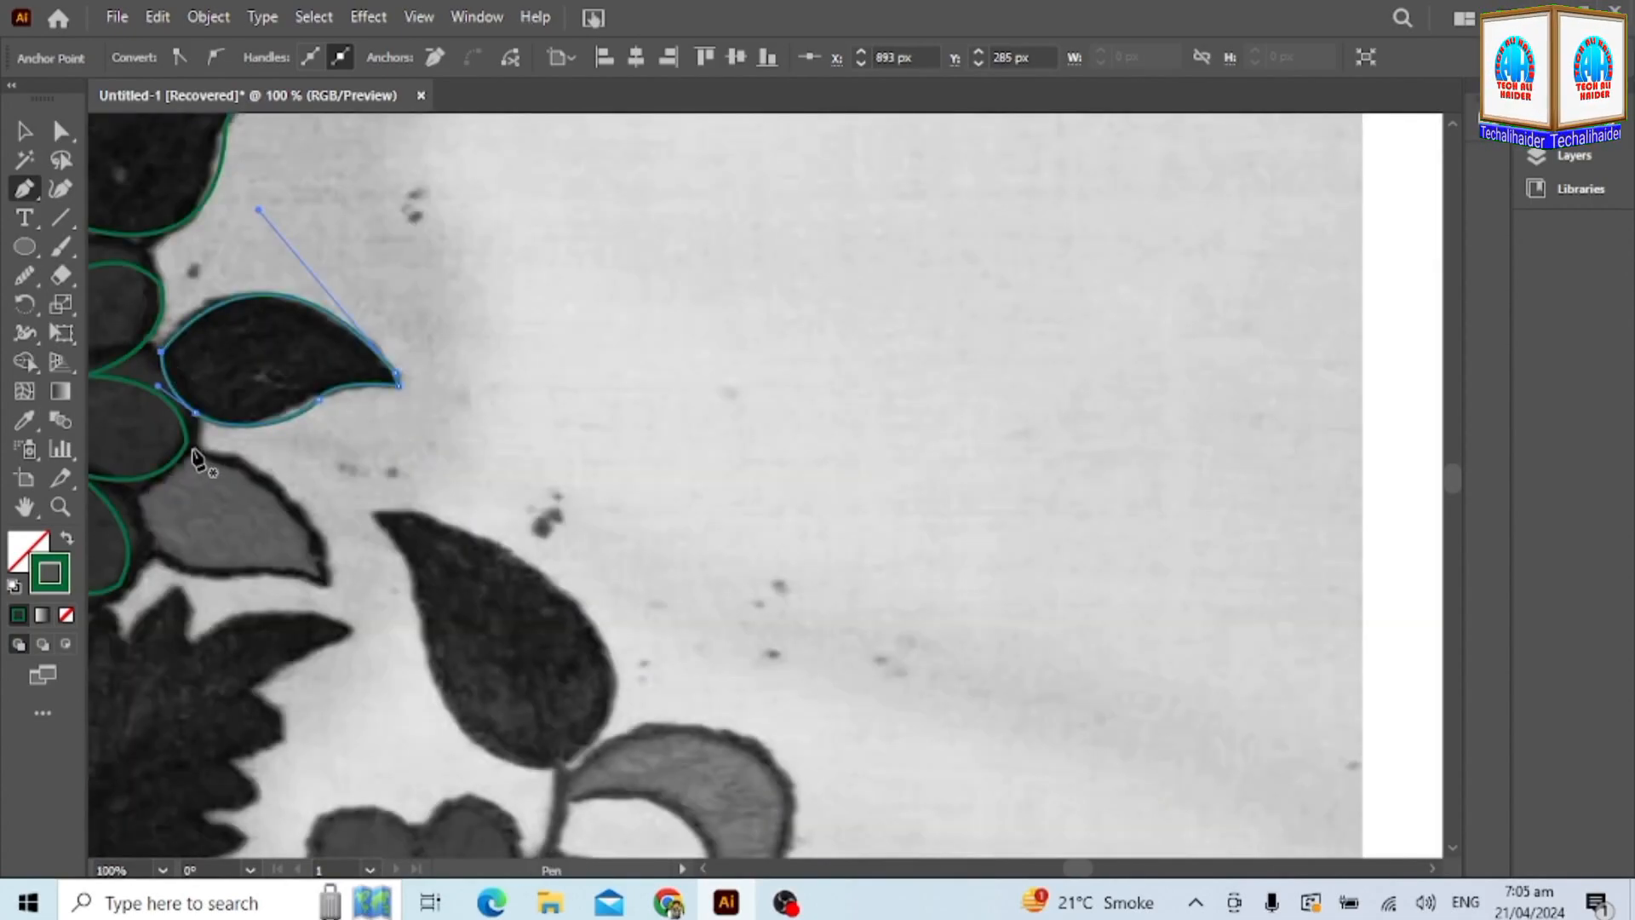
pyautogui.click(194, 451)
pyautogui.moveTo(326, 585); pyautogui.dragTo(349, 706)
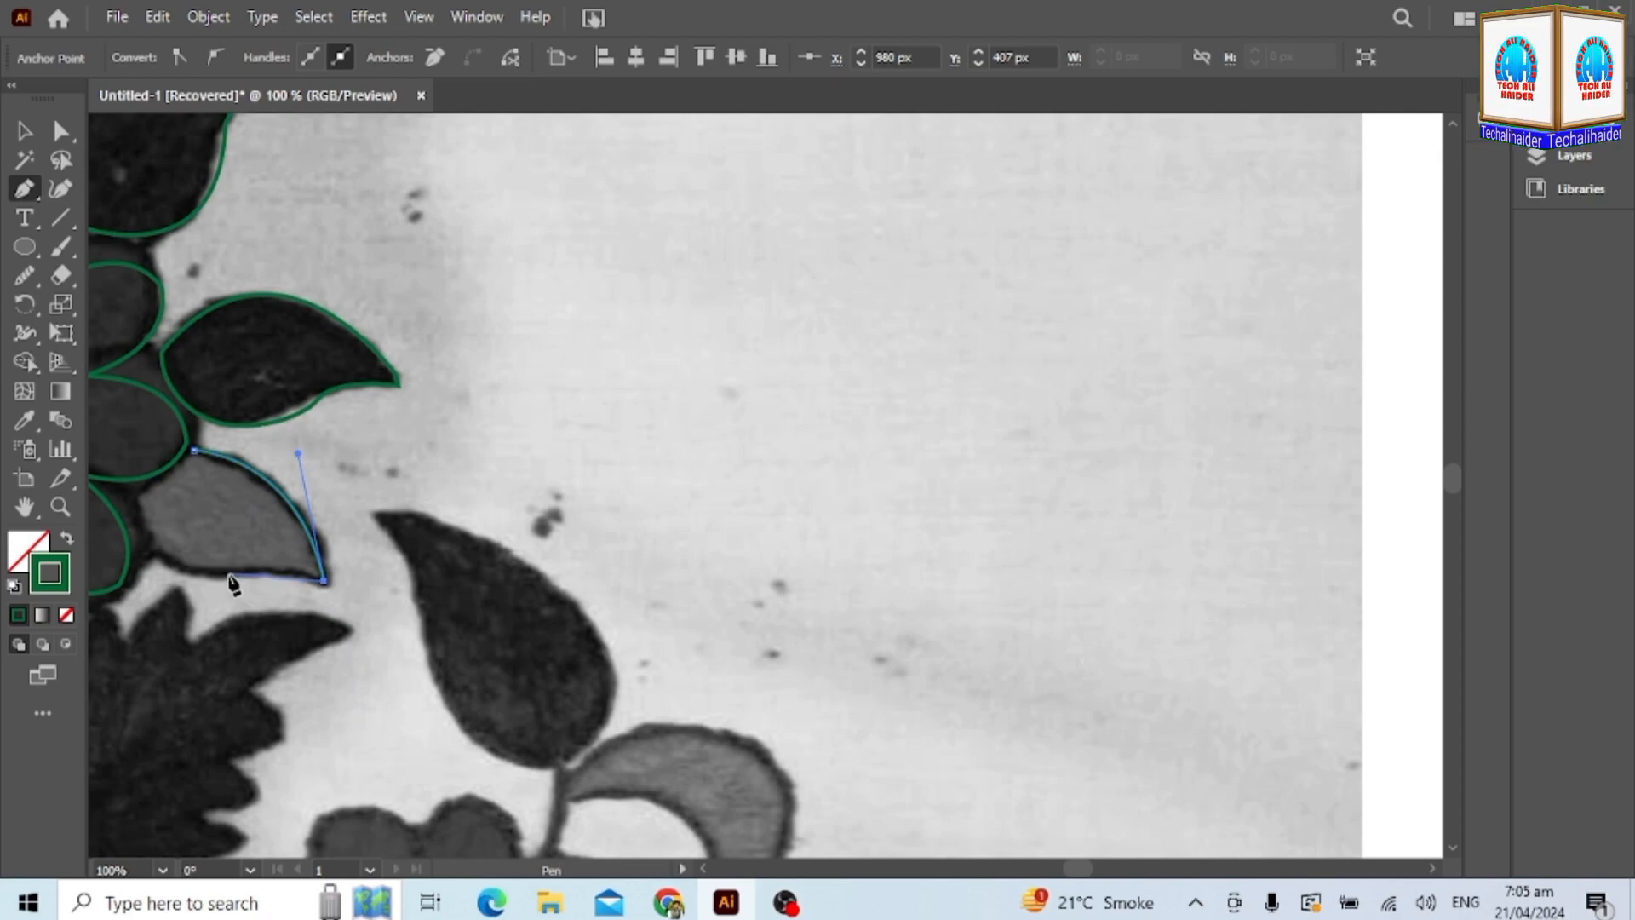
pyautogui.moveTo(137, 496); pyautogui.dragTo(154, 455)
pyautogui.click(195, 451)
# Trace the grey leaf at the main flower's lower left with the Pen tool, redoing its upper curve.
pyautogui.scroll(-3, 310, 457)
pyautogui.scroll(5, 767, 431)
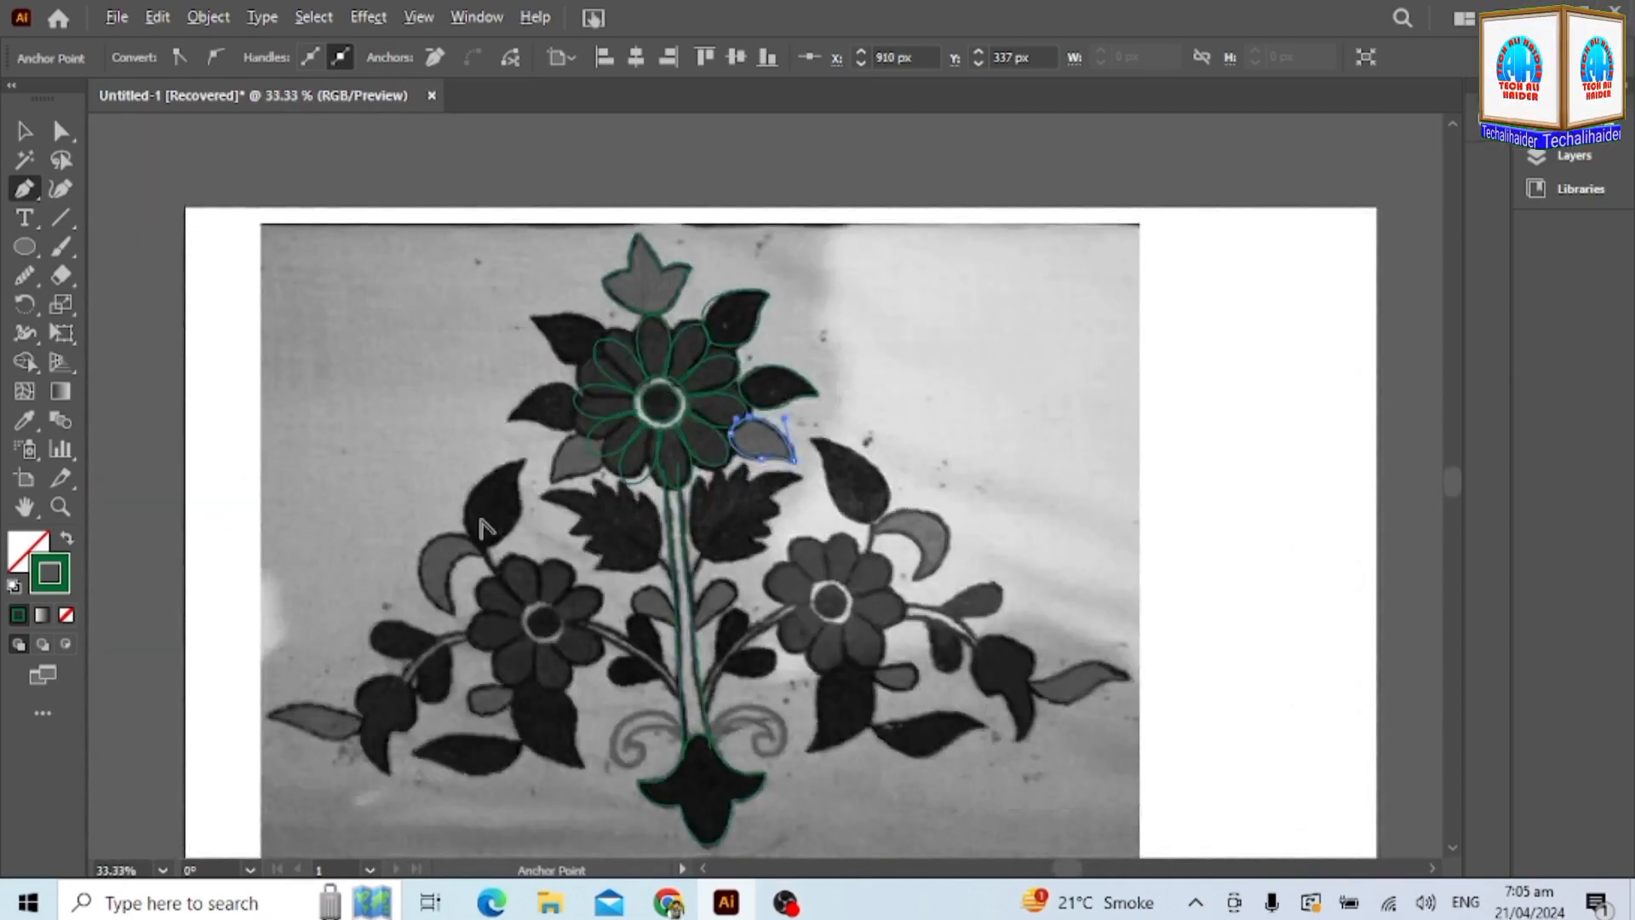
pyautogui.click(756, 387)
pyautogui.moveTo(599, 535); pyautogui.dragTo(382, 525)
pyautogui.click(599, 536)
pyautogui.moveTo(529, 567); pyautogui.dragTo(496, 591)
pyautogui.moveTo(646, 344); pyautogui.dragTo(784, 309)
pyautogui.click(757, 387)
pyautogui.hotkey('ctrl', 'z')
pyautogui.click(646, 343)
pyautogui.moveTo(756, 386); pyautogui.dragTo(747, 342)
# Trace the dark leaf at the main flower's middle left with the Pen tool, redoing its upper edge.
pyautogui.scroll(3, 528, 487)
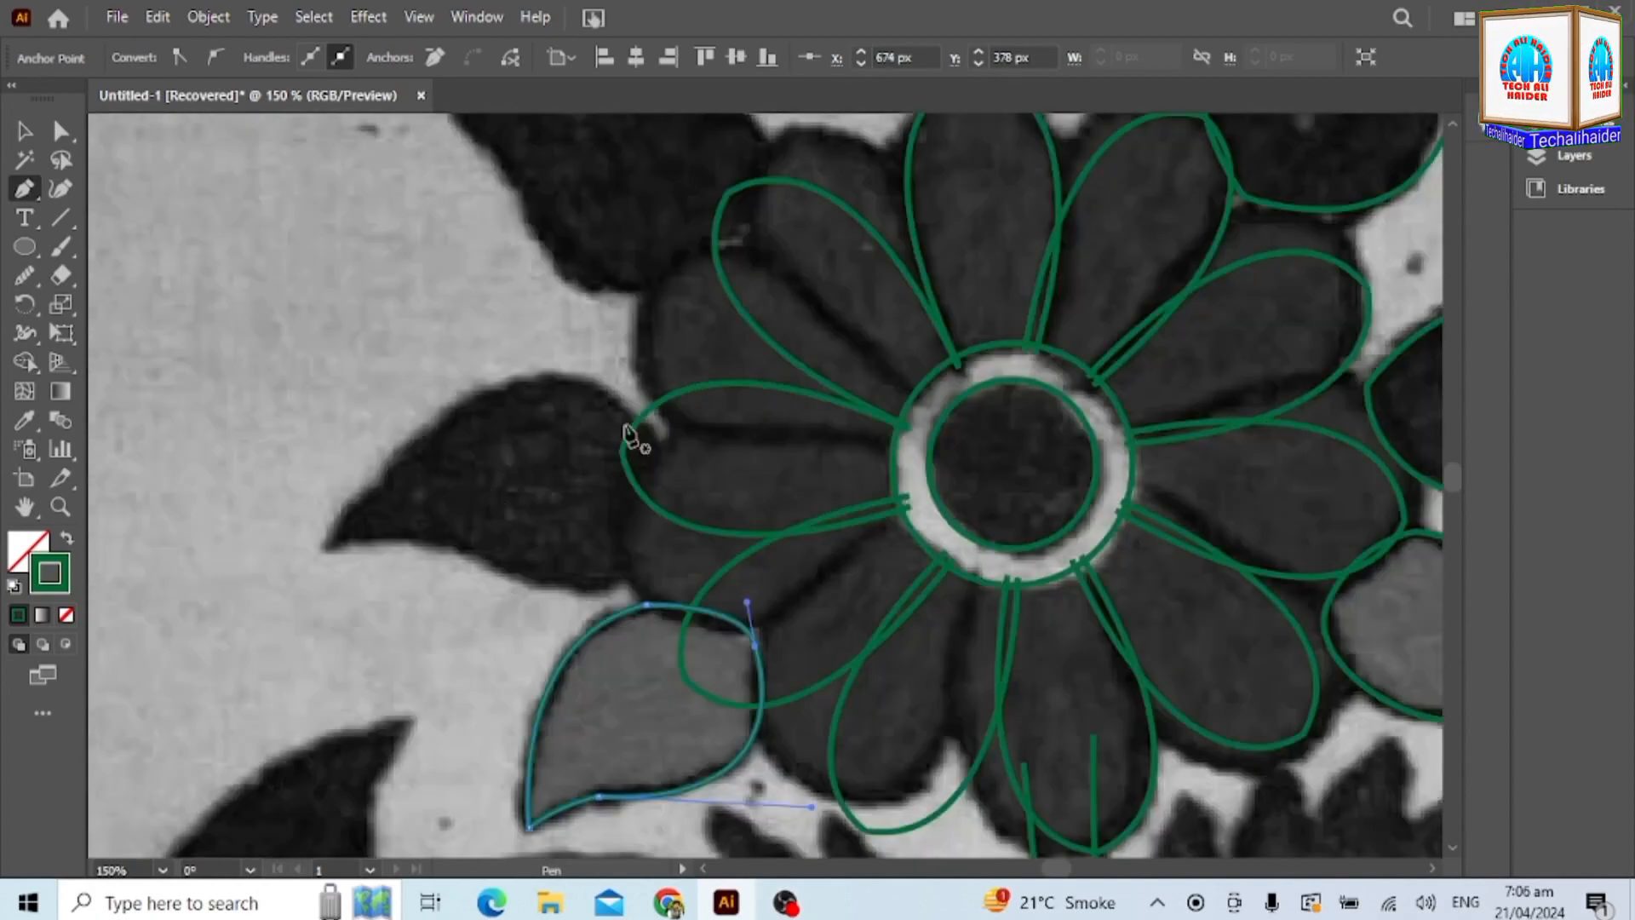
pyautogui.moveTo(664, 456); pyautogui.dragTo(705, 436)
pyautogui.moveTo(488, 390); pyautogui.dragTo(345, 487)
pyautogui.hotkey('ctrl', 'z')
pyautogui.click(320, 546)
pyautogui.moveTo(473, 552); pyautogui.dragTo(516, 576)
pyautogui.moveTo(623, 574); pyautogui.dragTo(703, 549)
pyautogui.click(624, 503)
# Trace the dark leaf at the main flower's upper left as a closed Pen tool outline.
pyautogui.scroll(5, 541, 533)
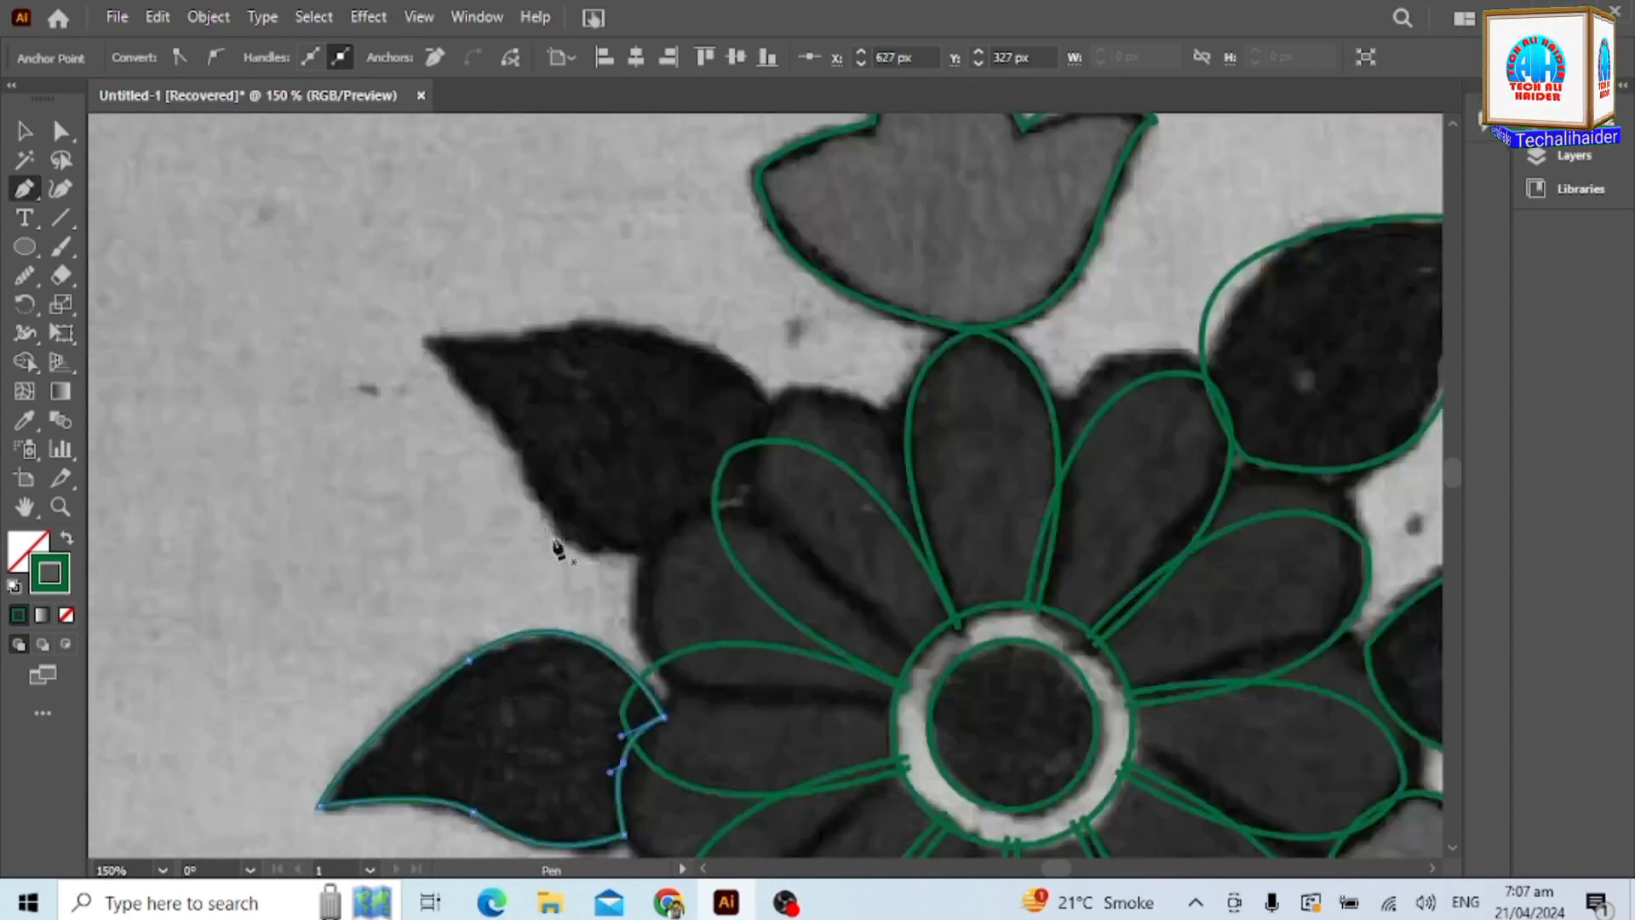
pyautogui.click(706, 508)
pyautogui.moveTo(588, 546); pyautogui.dragTo(509, 530)
pyautogui.moveTo(521, 470); pyautogui.dragTo(402, 341)
pyautogui.moveTo(352, 279); pyautogui.dragTo(332, 273)
pyautogui.click(421, 345)
pyautogui.moveTo(658, 331); pyautogui.dragTo(773, 361)
pyautogui.click(770, 414)
pyautogui.moveTo(742, 502); pyautogui.dragTo(704, 512)
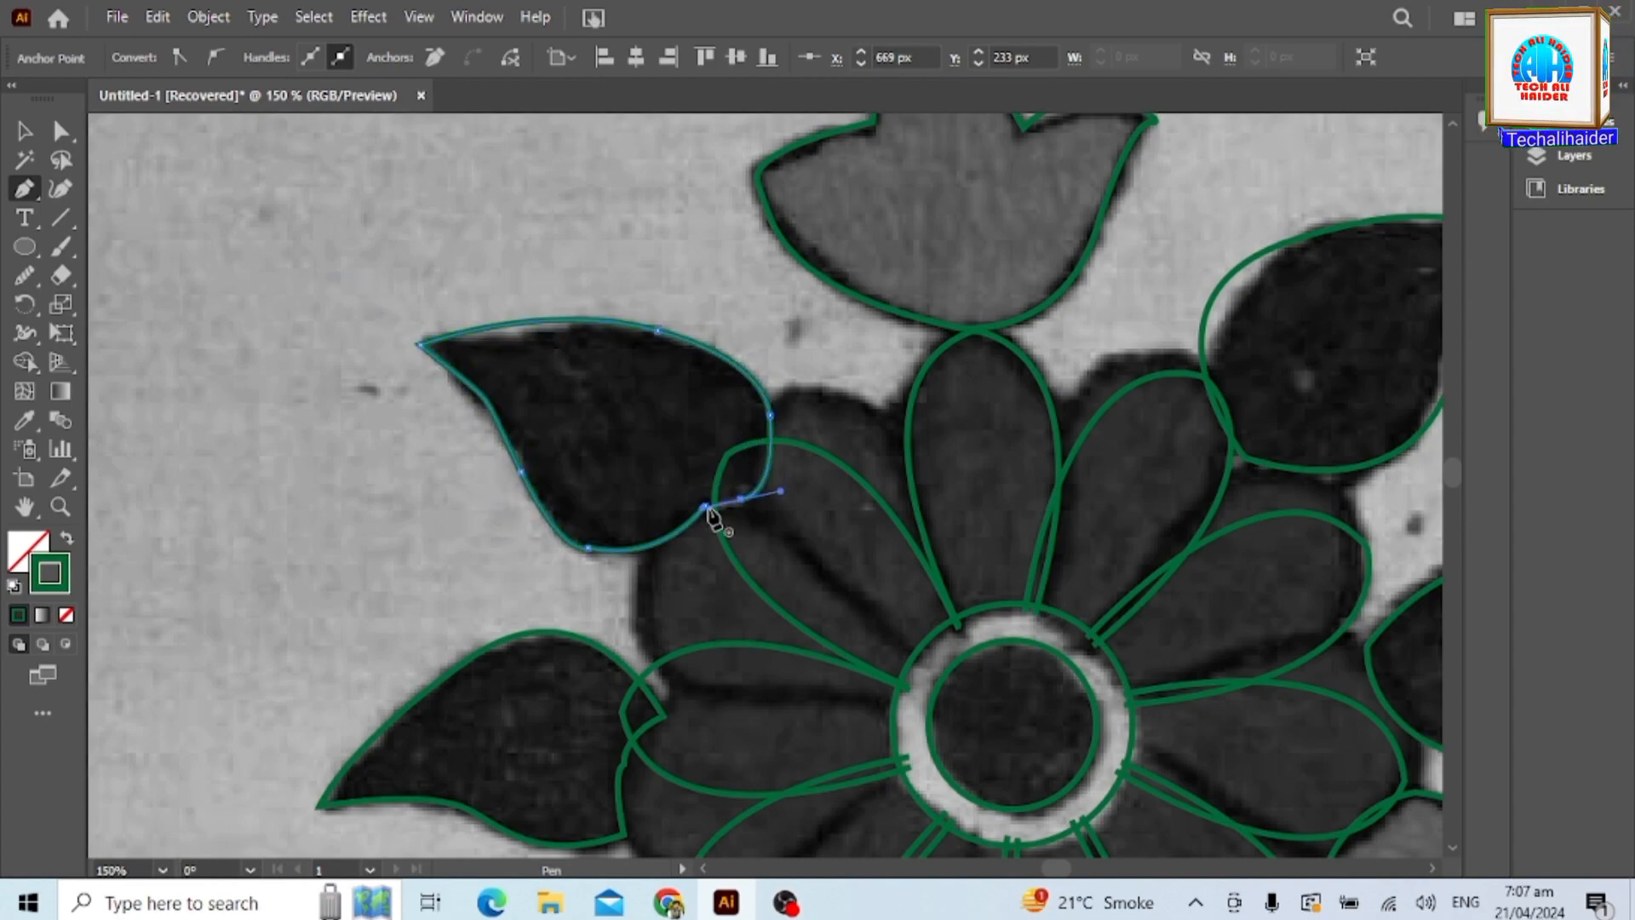
pyautogui.click(706, 506)
# Draw a curved midrib with the Pen tool from the central stem into the left serrated leaf.
pyautogui.scroll(1, 734, 557)
pyautogui.scroll(-6, 736, 555)
pyautogui.scroll(3, 769, 549)
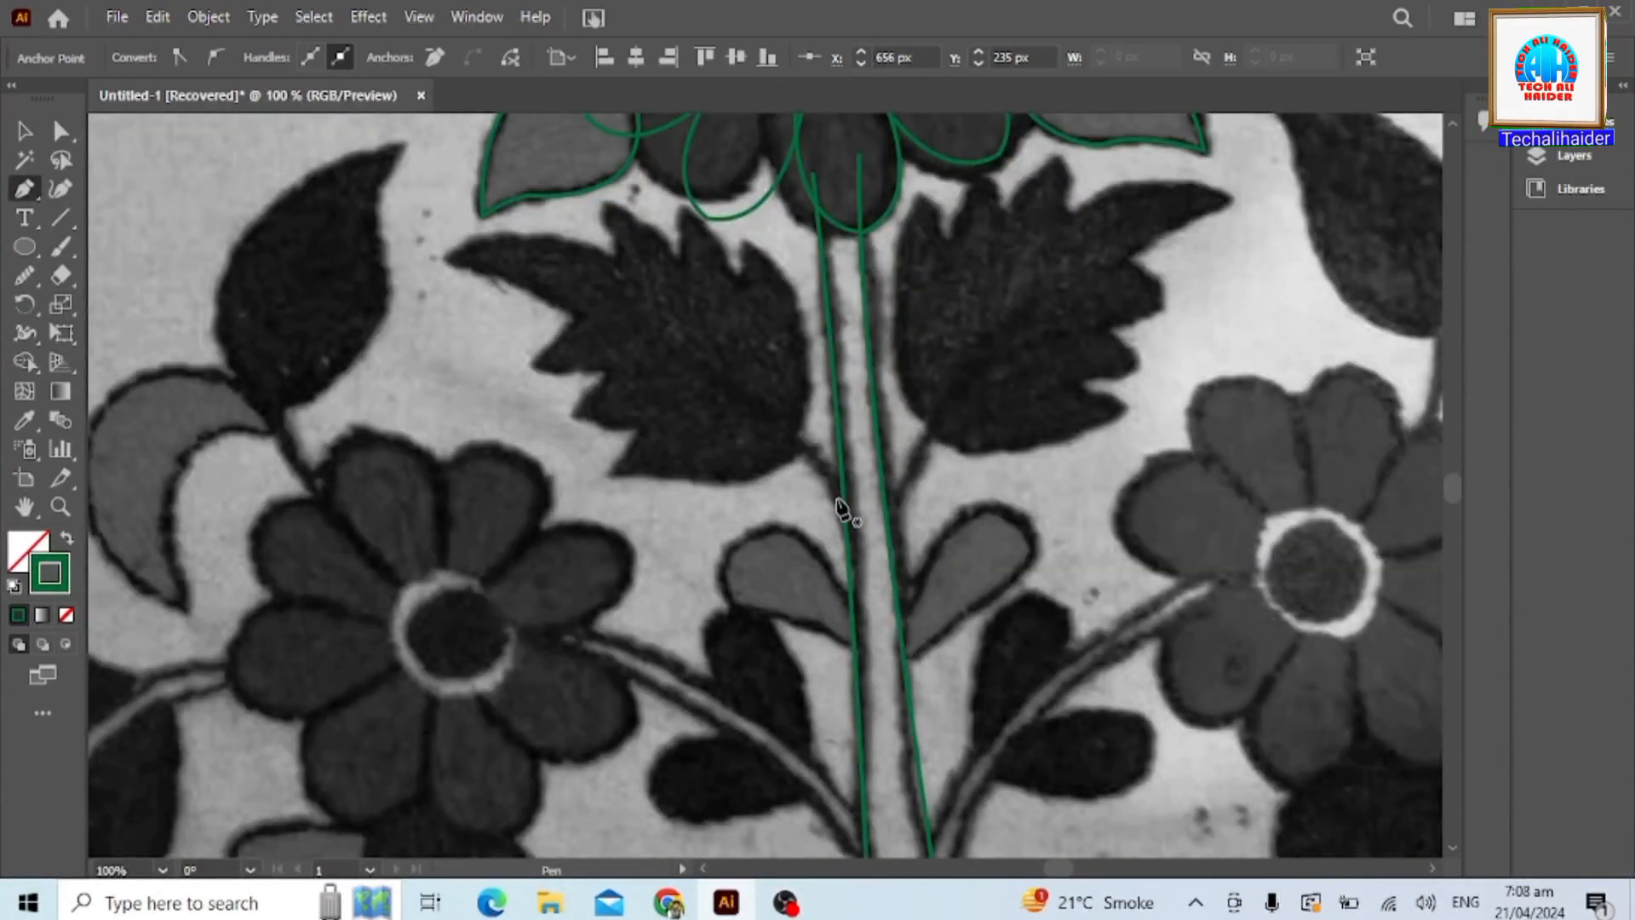
pyautogui.click(838, 498)
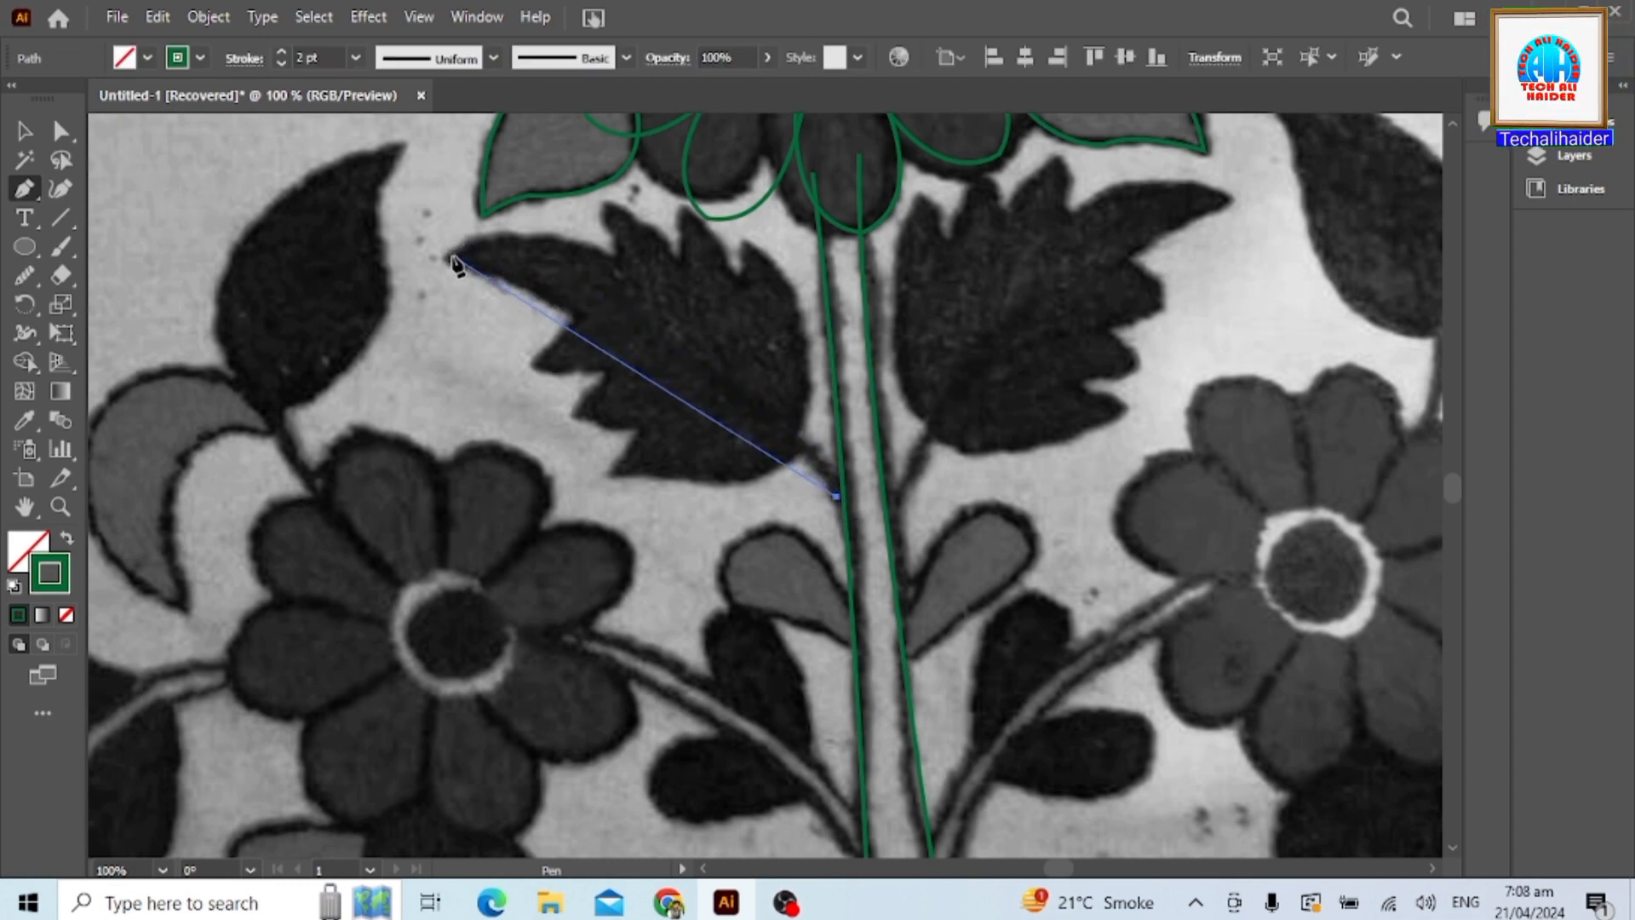
pyautogui.moveTo(594, 283); pyautogui.dragTo(418, 214)
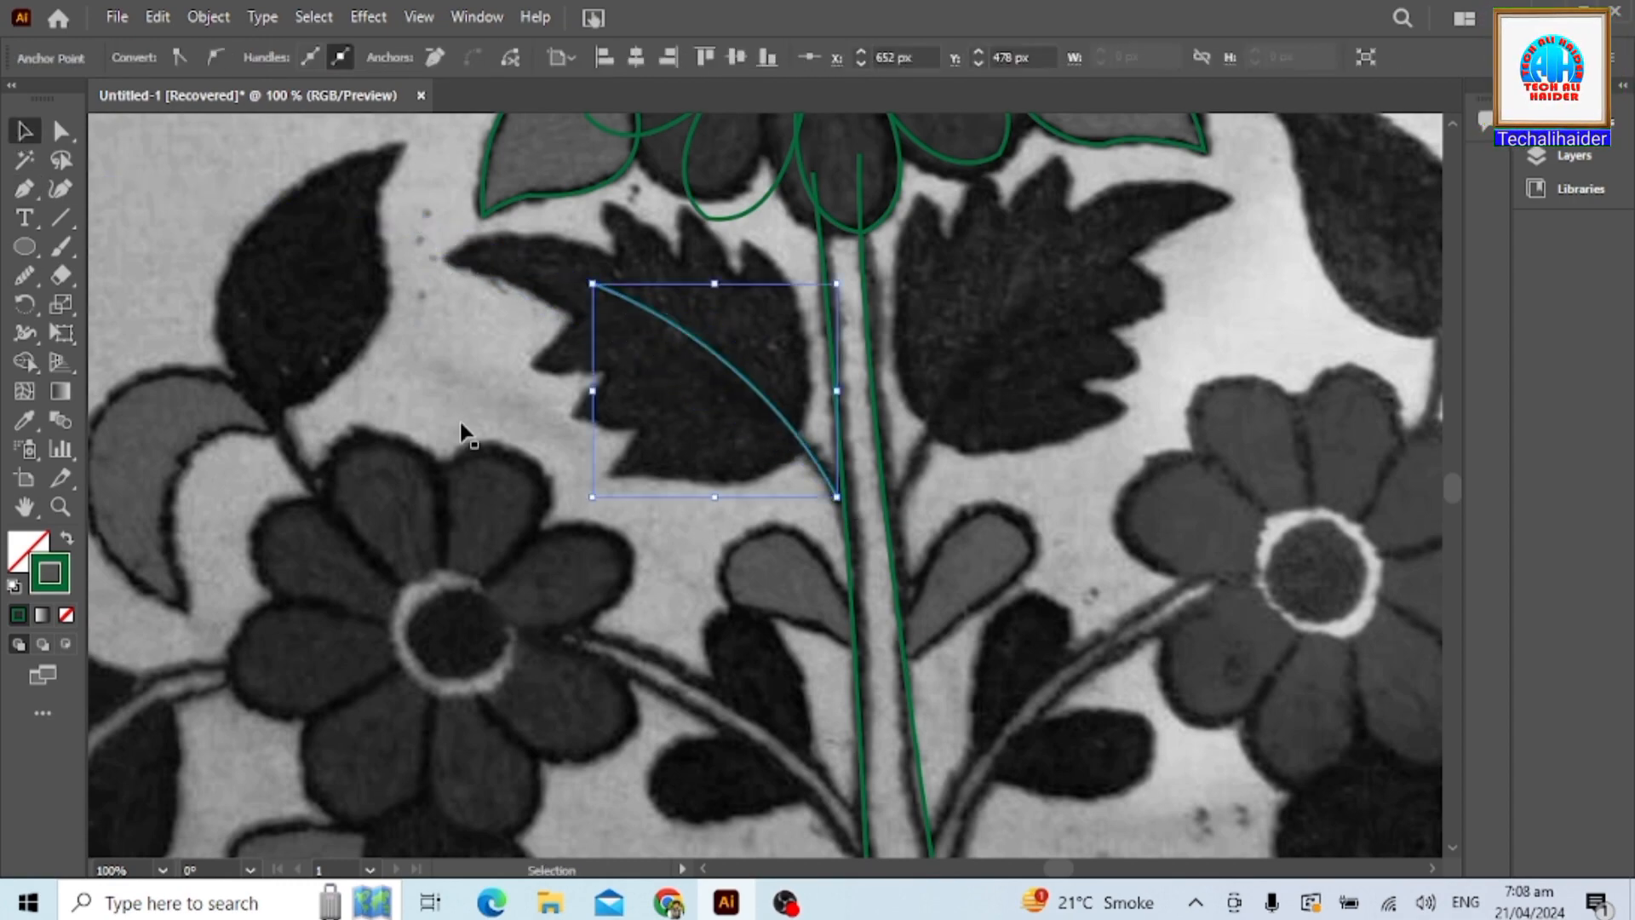
# Trace the lower toothed edge of the left serrated leaf with the Pen tool, from its stalk to the pointed tip.
pyautogui.click(799, 446)
pyautogui.moveTo(605, 477)
pyautogui.mouseDown()
pyautogui.moveTo(554, 457)
pyautogui.moveTo(437, 460)
pyautogui.moveTo(712, 494)
pyautogui.moveTo(616, 498)
pyautogui.moveTo(630, 492)
pyautogui.mouseUp()
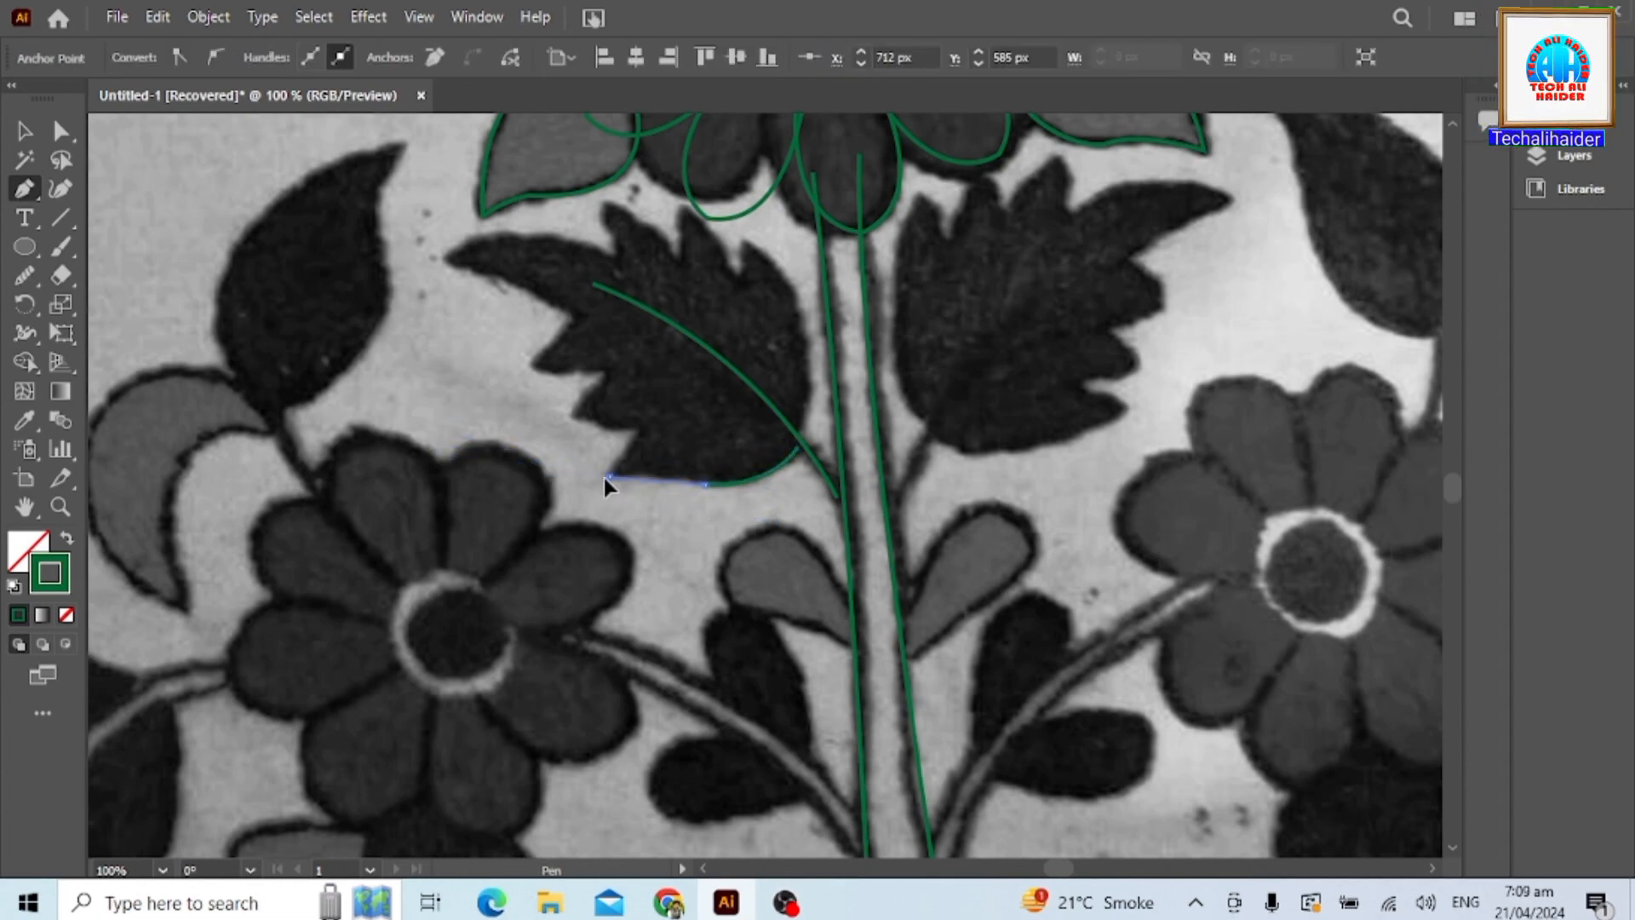
pyautogui.moveTo(639, 431); pyautogui.dragTo(661, 416)
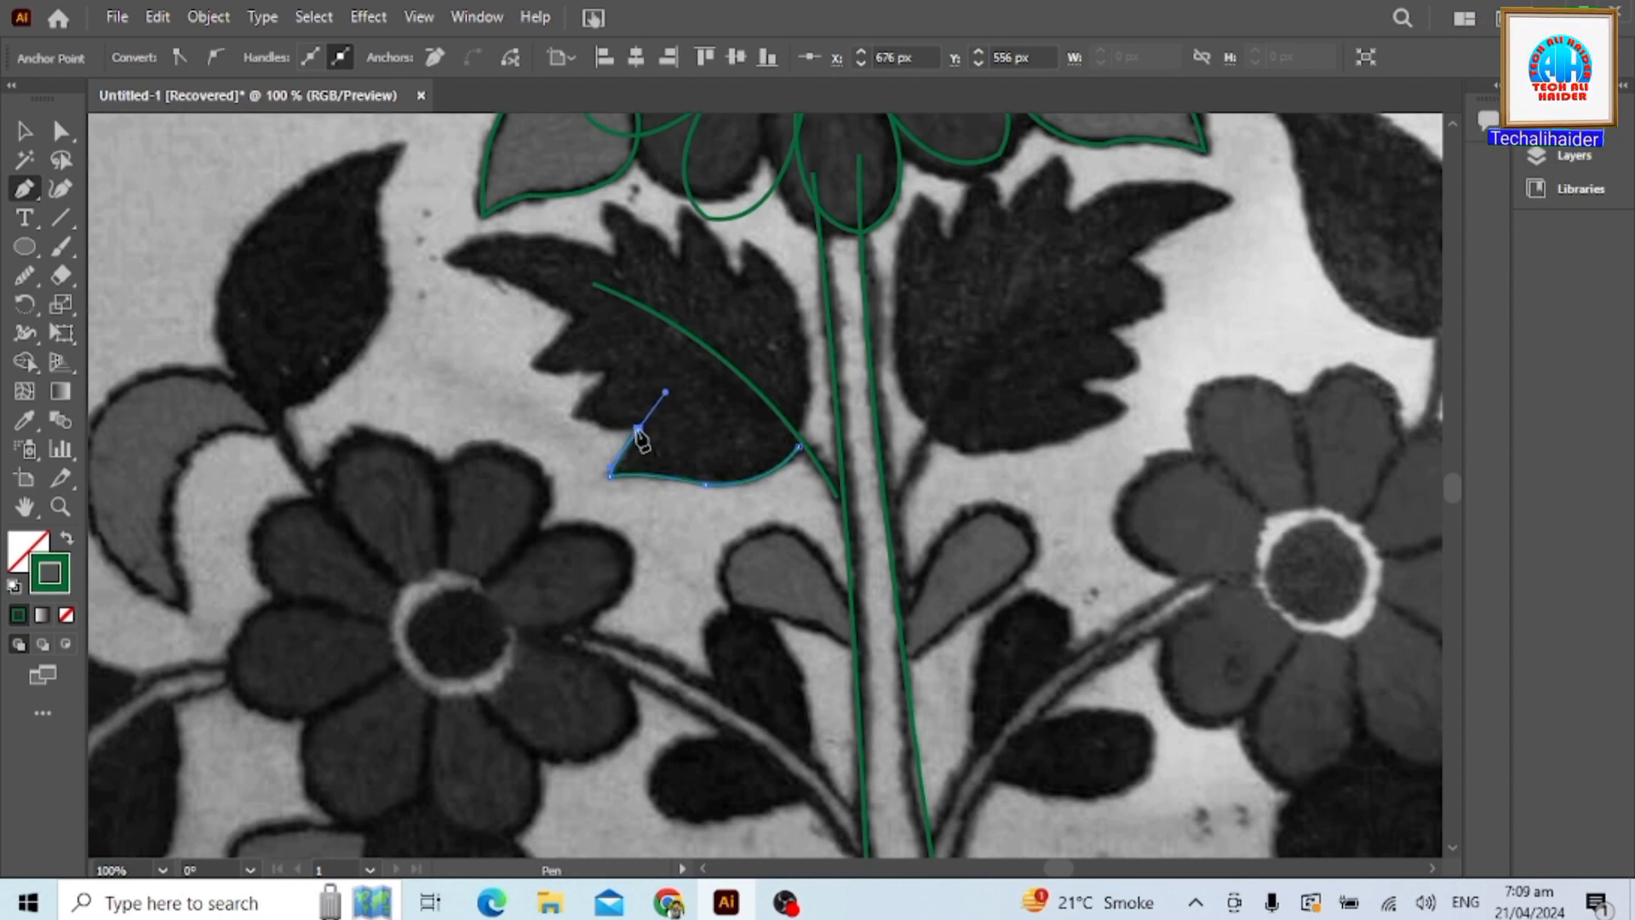
pyautogui.click(571, 417)
pyautogui.moveTo(611, 369); pyautogui.dragTo(639, 354)
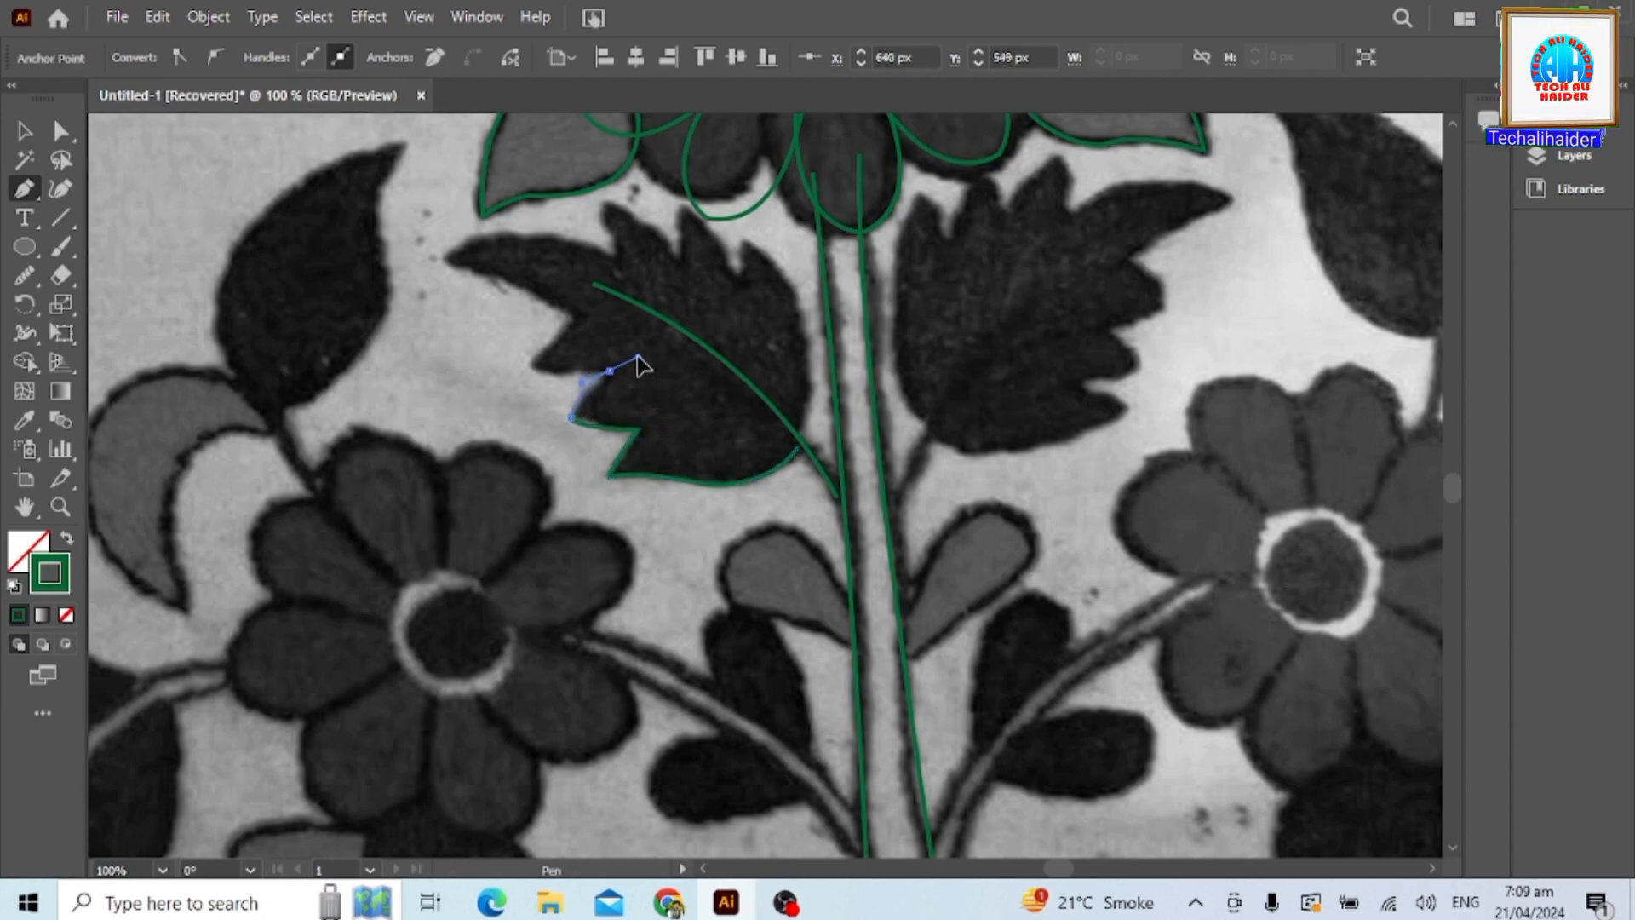
pyautogui.moveTo(532, 367); pyautogui.dragTo(582, 287)
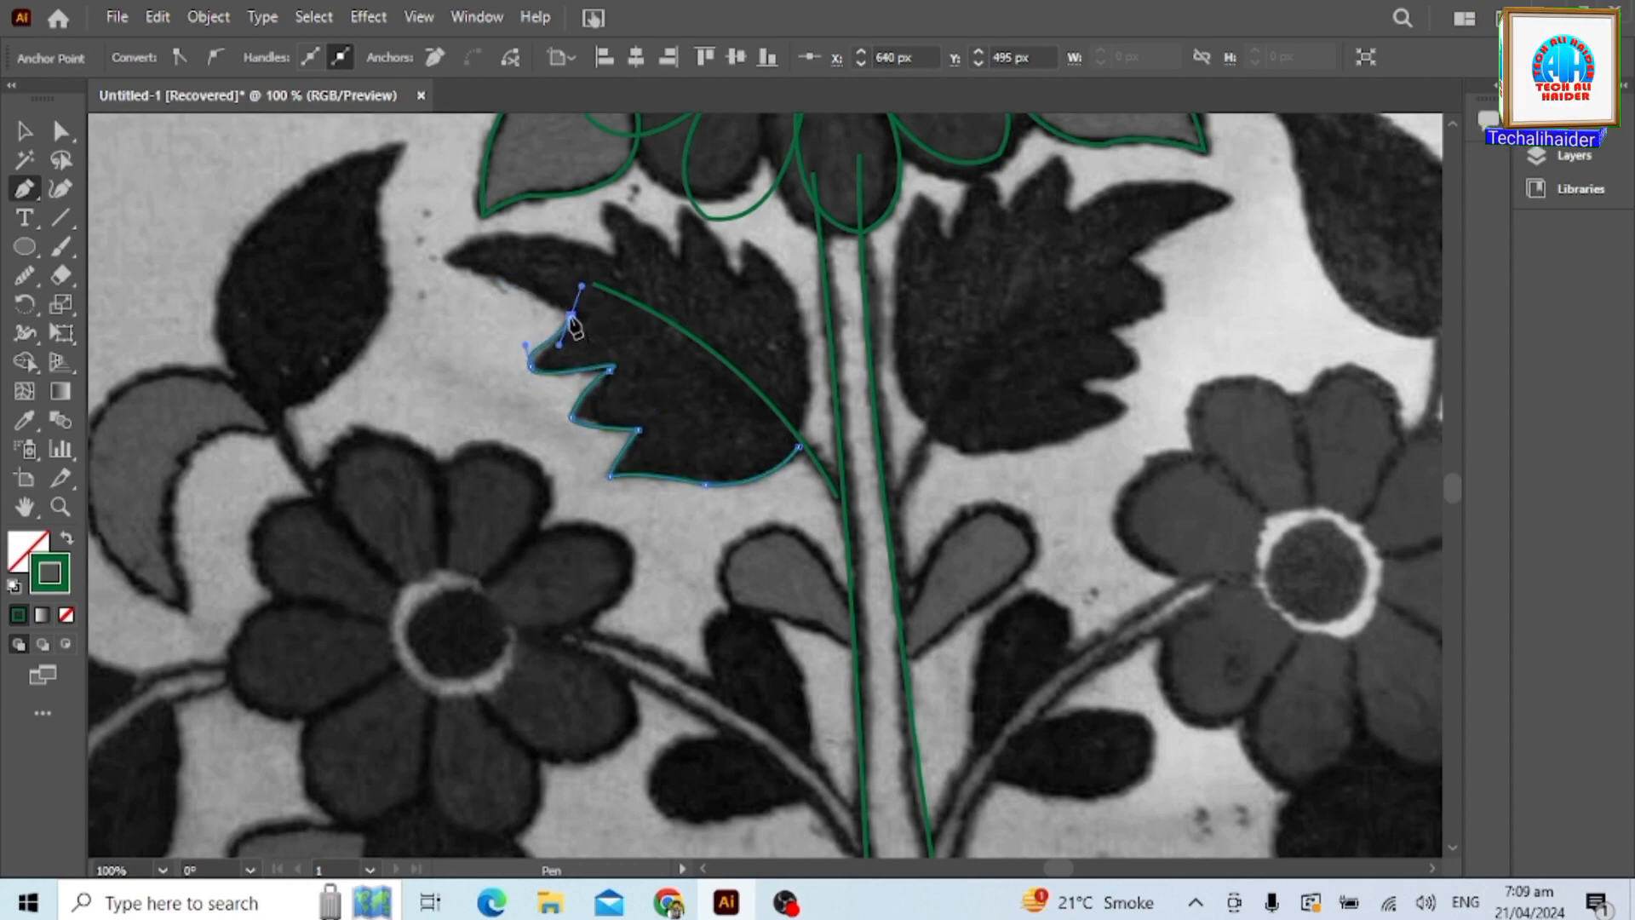
pyautogui.moveTo(443, 265); pyautogui.dragTo(400, 269)
pyautogui.click(442, 265)
# Continue the left serrated leaf's outline along its upper edge, following each notch and tooth.
pyautogui.moveTo(525, 233); pyautogui.dragTo(608, 193)
pyautogui.click(615, 254)
pyautogui.moveTo(676, 255); pyautogui.dragTo(690, 282)
pyautogui.scroll(2, 690, 285)
pyautogui.scroll(3, 730, 369)
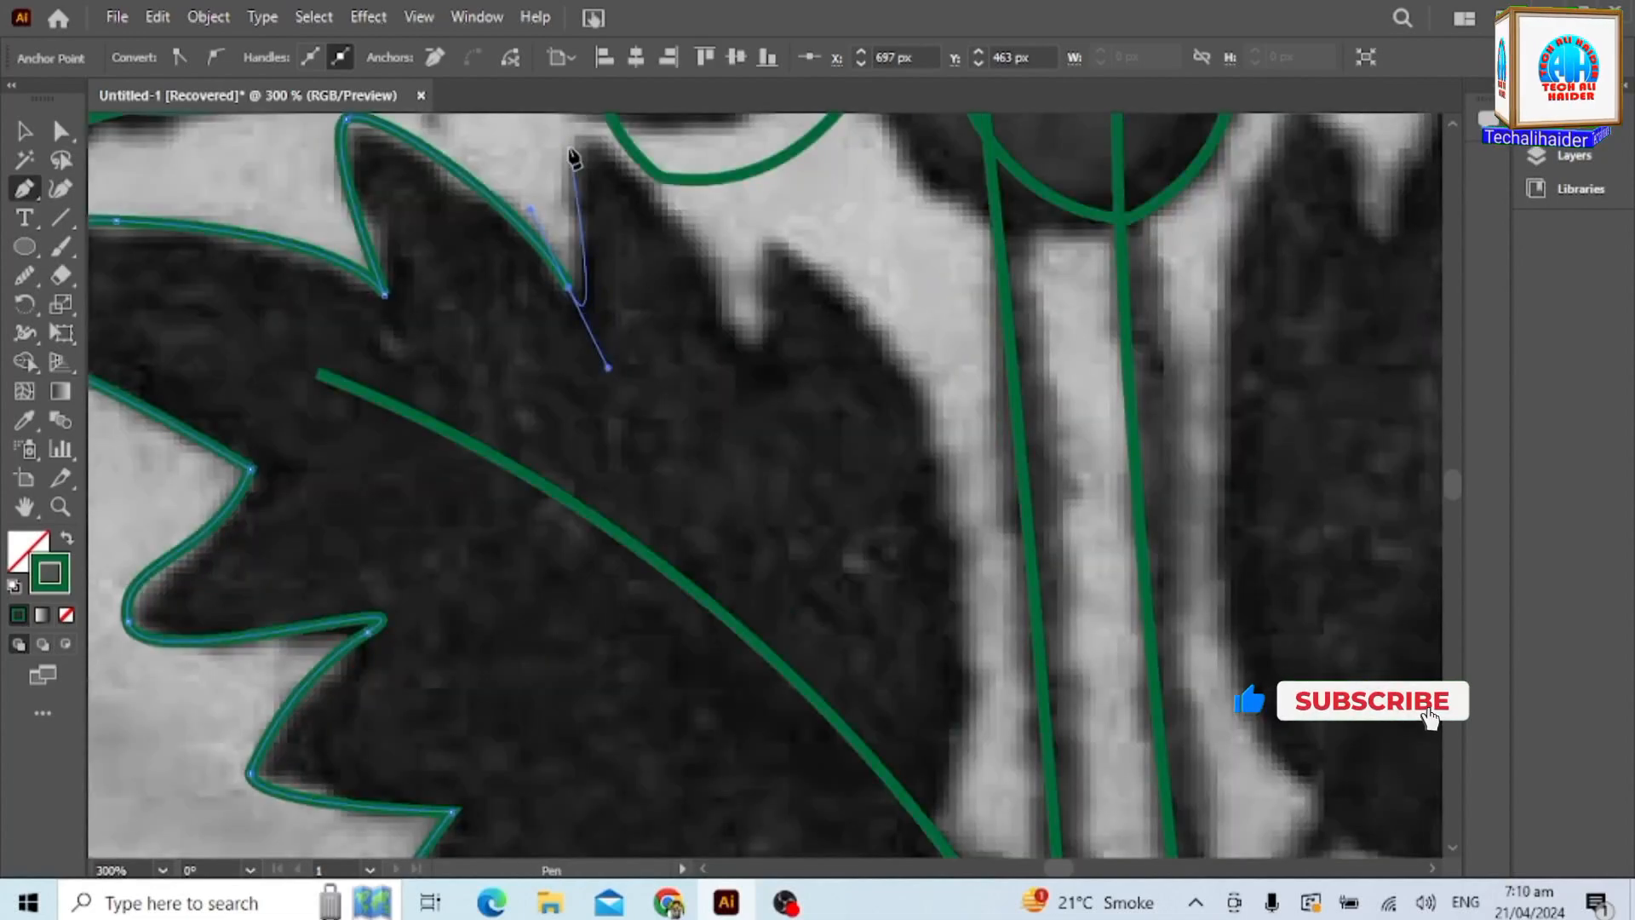
pyautogui.click(569, 149)
pyautogui.moveTo(734, 333); pyautogui.dragTo(765, 452)
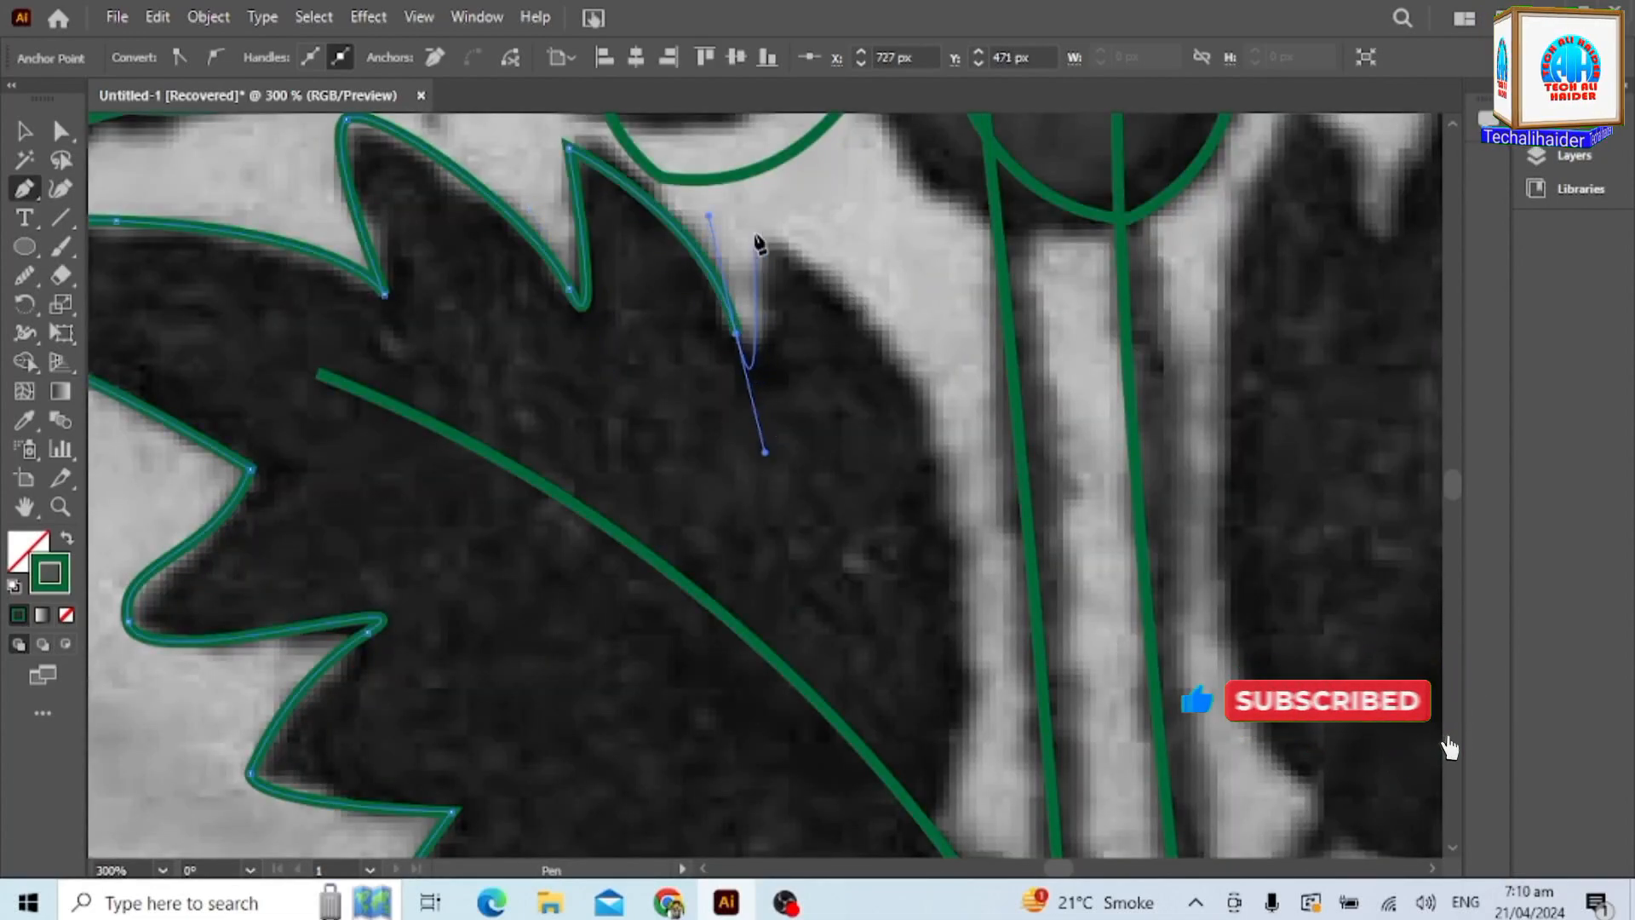
pyautogui.click(764, 235)
# Close the left serrated leaf's outline along its rounded side facing the stem, back at the stalk.
pyautogui.scroll(-1, 872, 323)
pyautogui.scroll(-6, 852, 724)
pyautogui.moveTo(943, 733); pyautogui.dragTo(848, 792)
pyautogui.scroll(2, 856, 752)
pyautogui.click(933, 421)
pyautogui.scroll(-4, 942, 474)
pyautogui.scroll(-2, 858, 511)
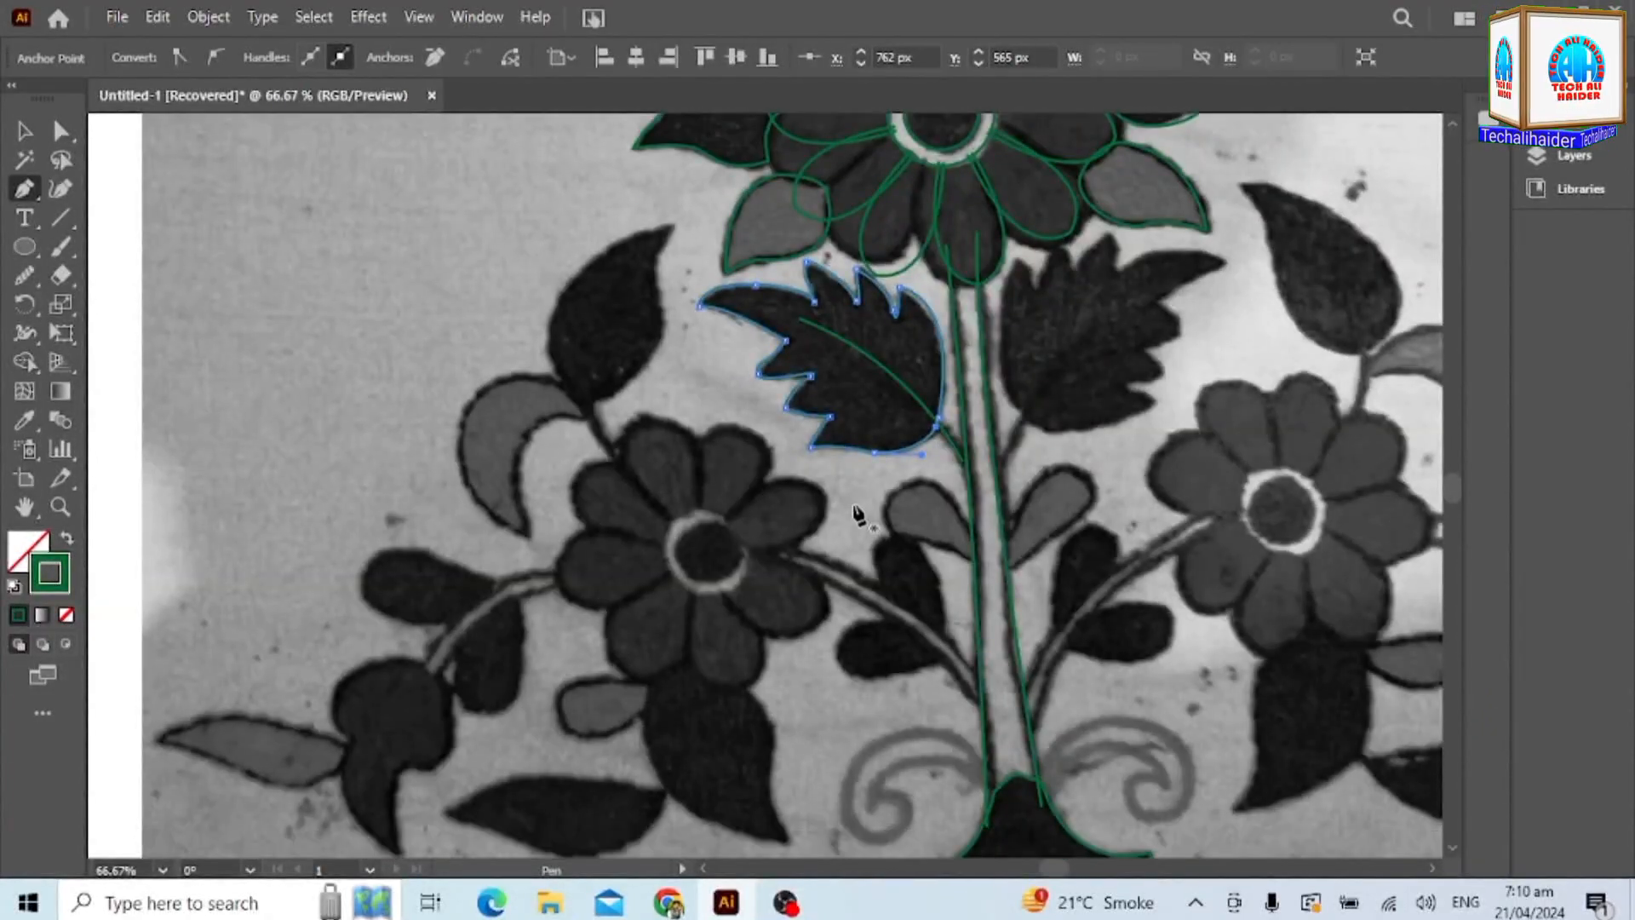
# Trace the small grey teardrop leaf beside the central stem with the Pen tool, starting and ending at the stem.
pyautogui.scroll(3, 965, 519)
pyautogui.moveTo(821, 467); pyautogui.dragTo(712, 456)
pyautogui.moveTo(692, 316); pyautogui.dragTo(764, 230)
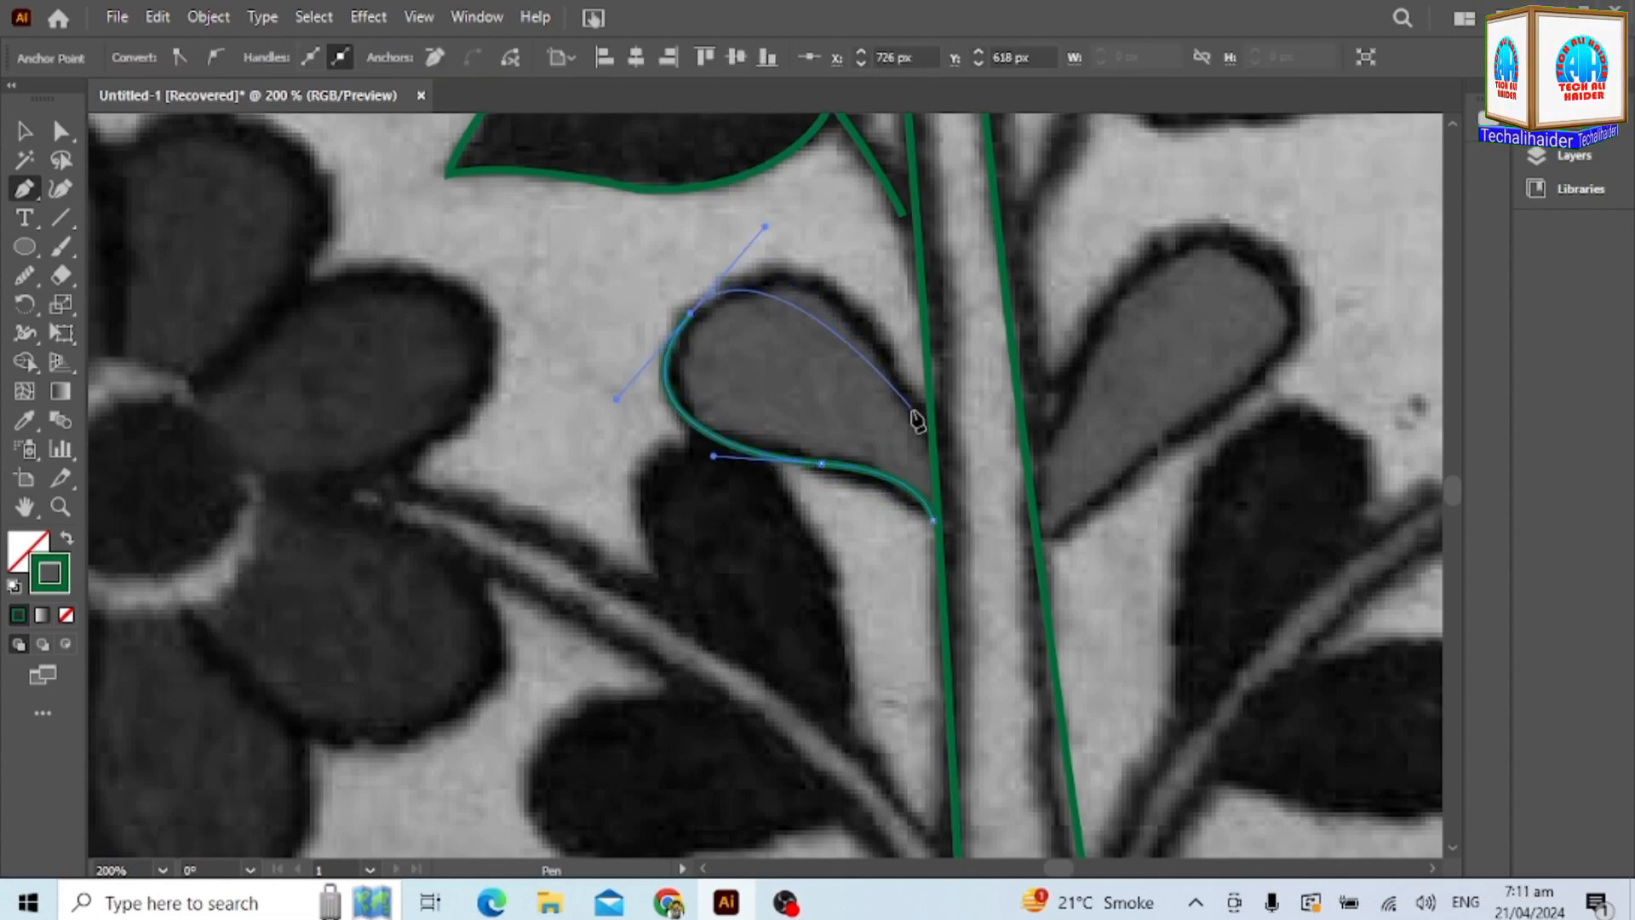
pyautogui.moveTo(875, 341); pyautogui.dragTo(903, 381)
pyautogui.click(932, 443)
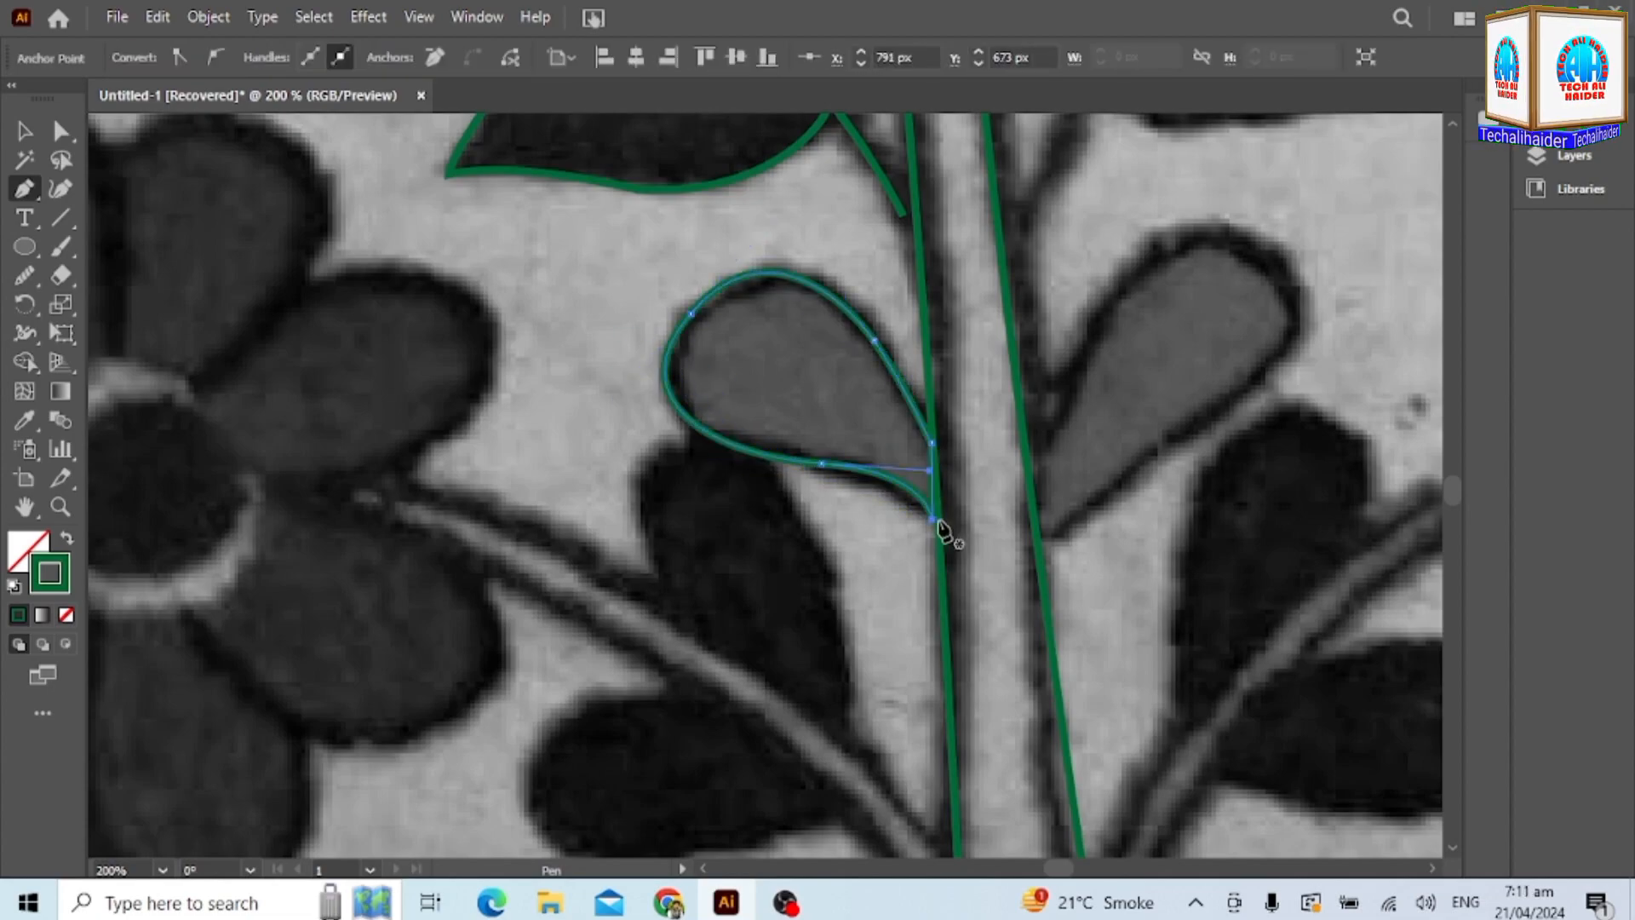
# Trace the lower and upper edges of the curved branch running from the central stem to the left flower's centre.
pyautogui.scroll(-4, 920, 511)
pyautogui.scroll(2, 890, 542)
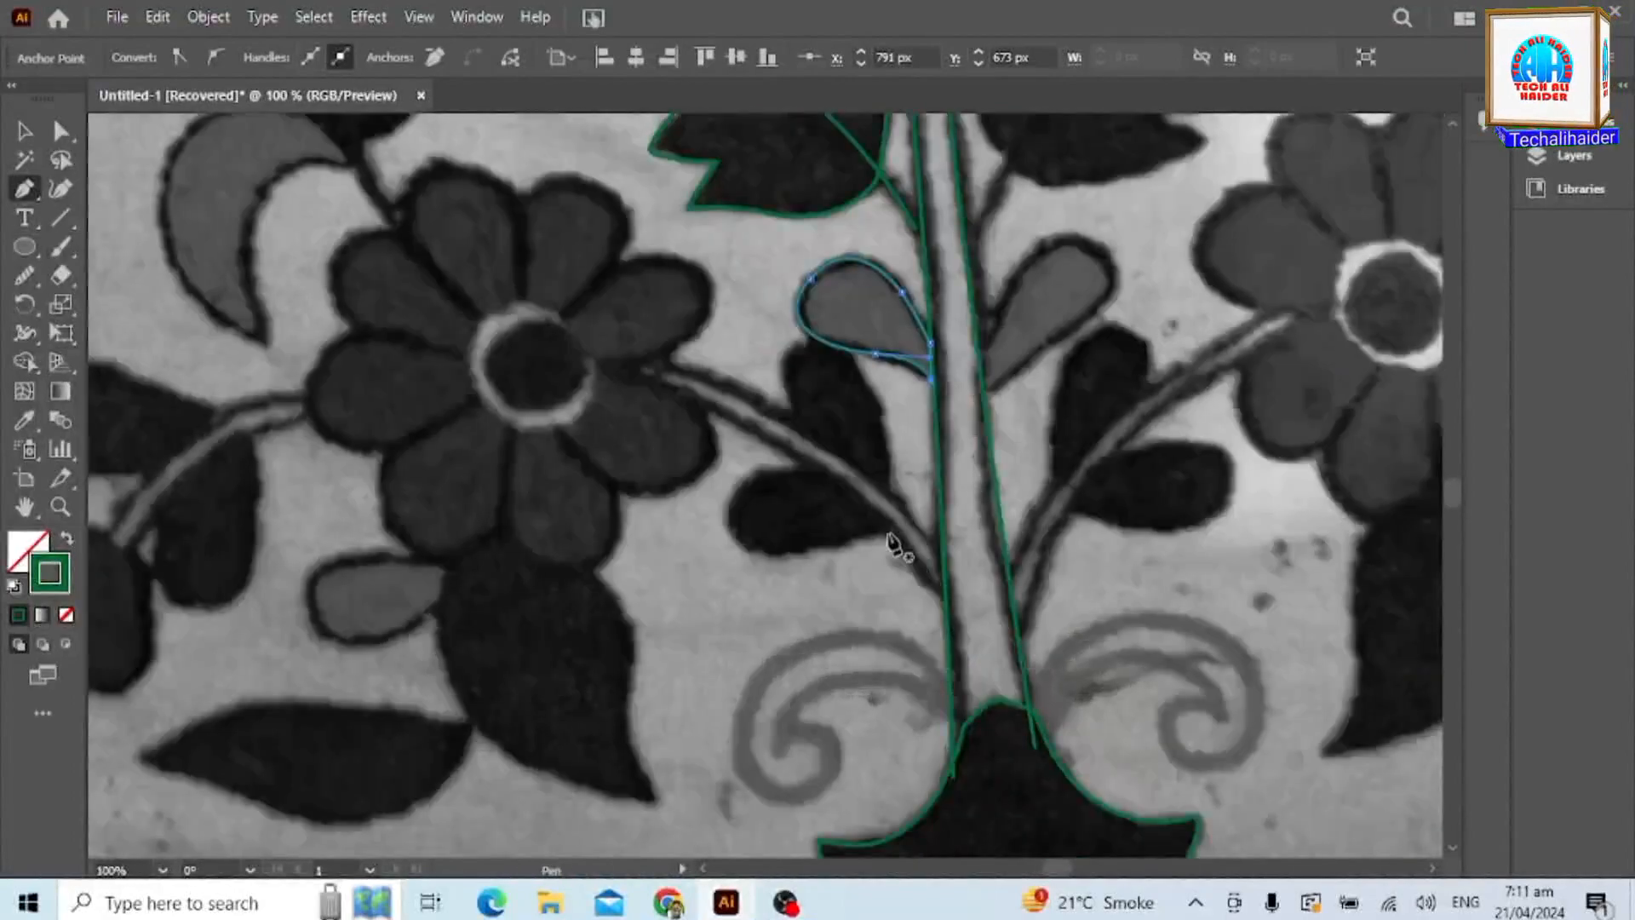
pyautogui.click(939, 595)
pyautogui.moveTo(588, 374); pyautogui.dragTo(426, 390)
pyautogui.press('Escape')
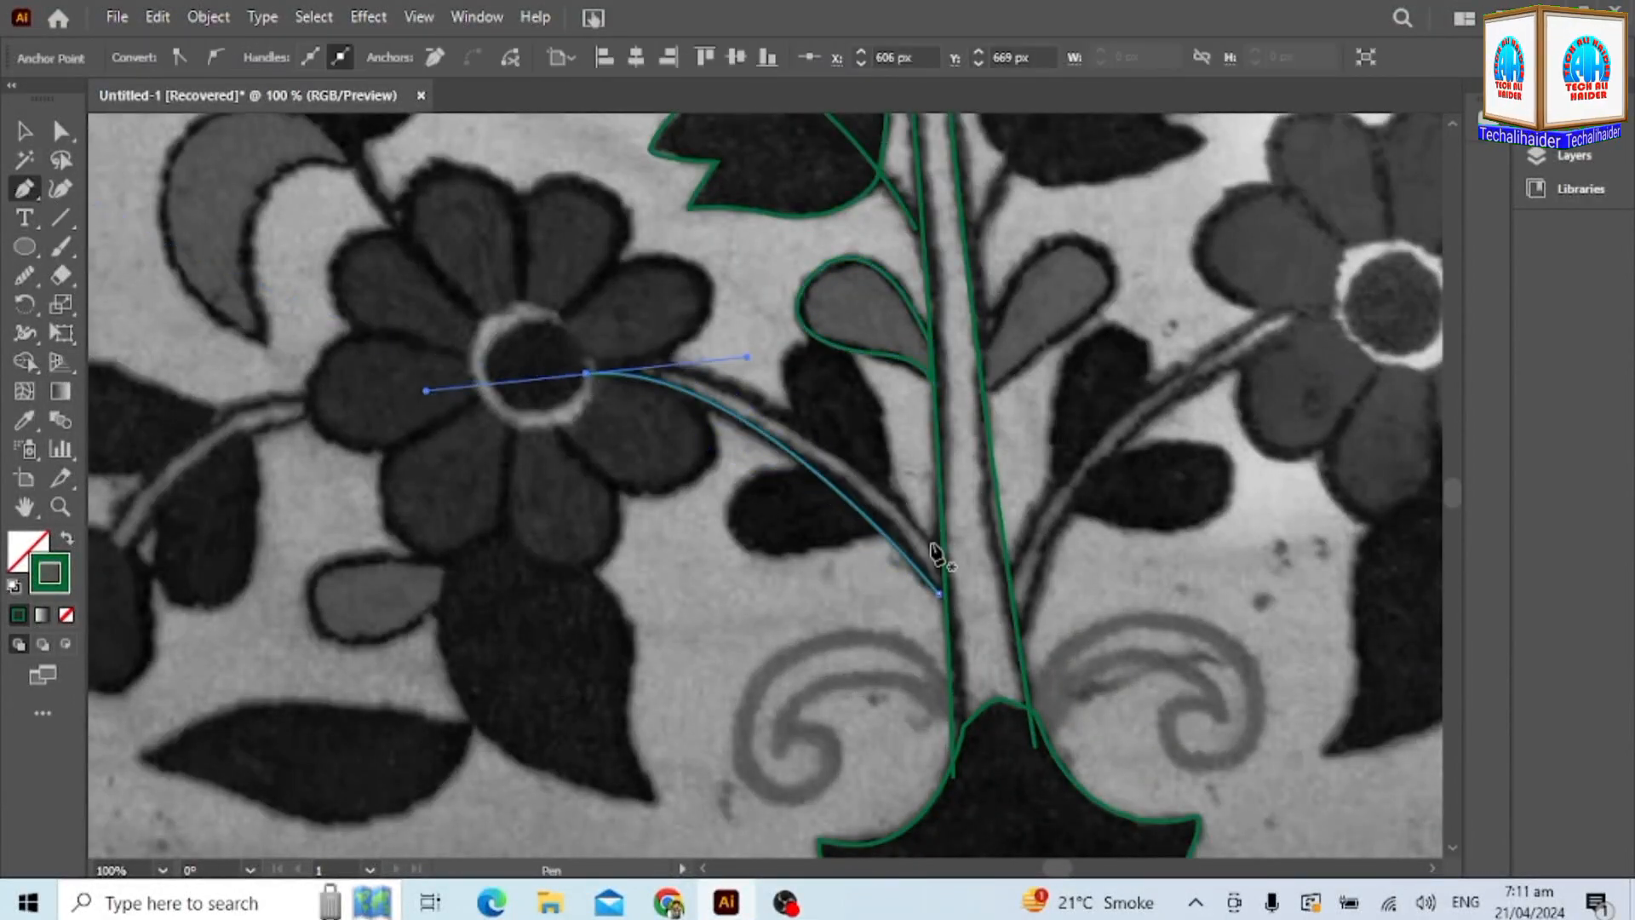
pyautogui.click(942, 550)
pyautogui.moveTo(580, 356); pyautogui.dragTo(438, 384)
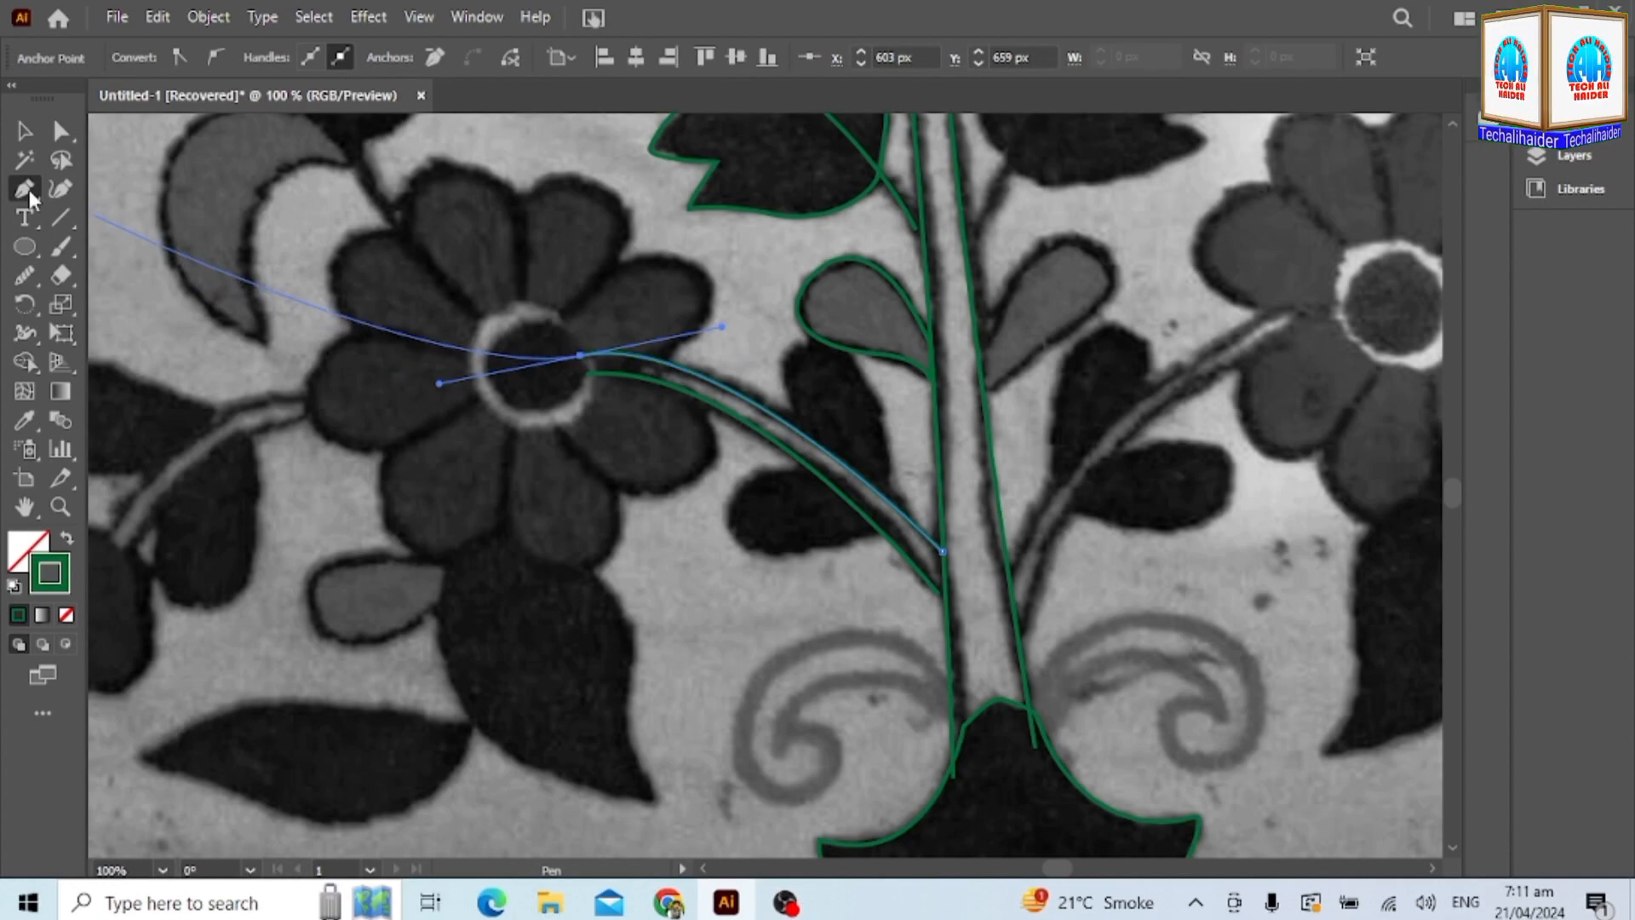
pyautogui.click(888, 500)
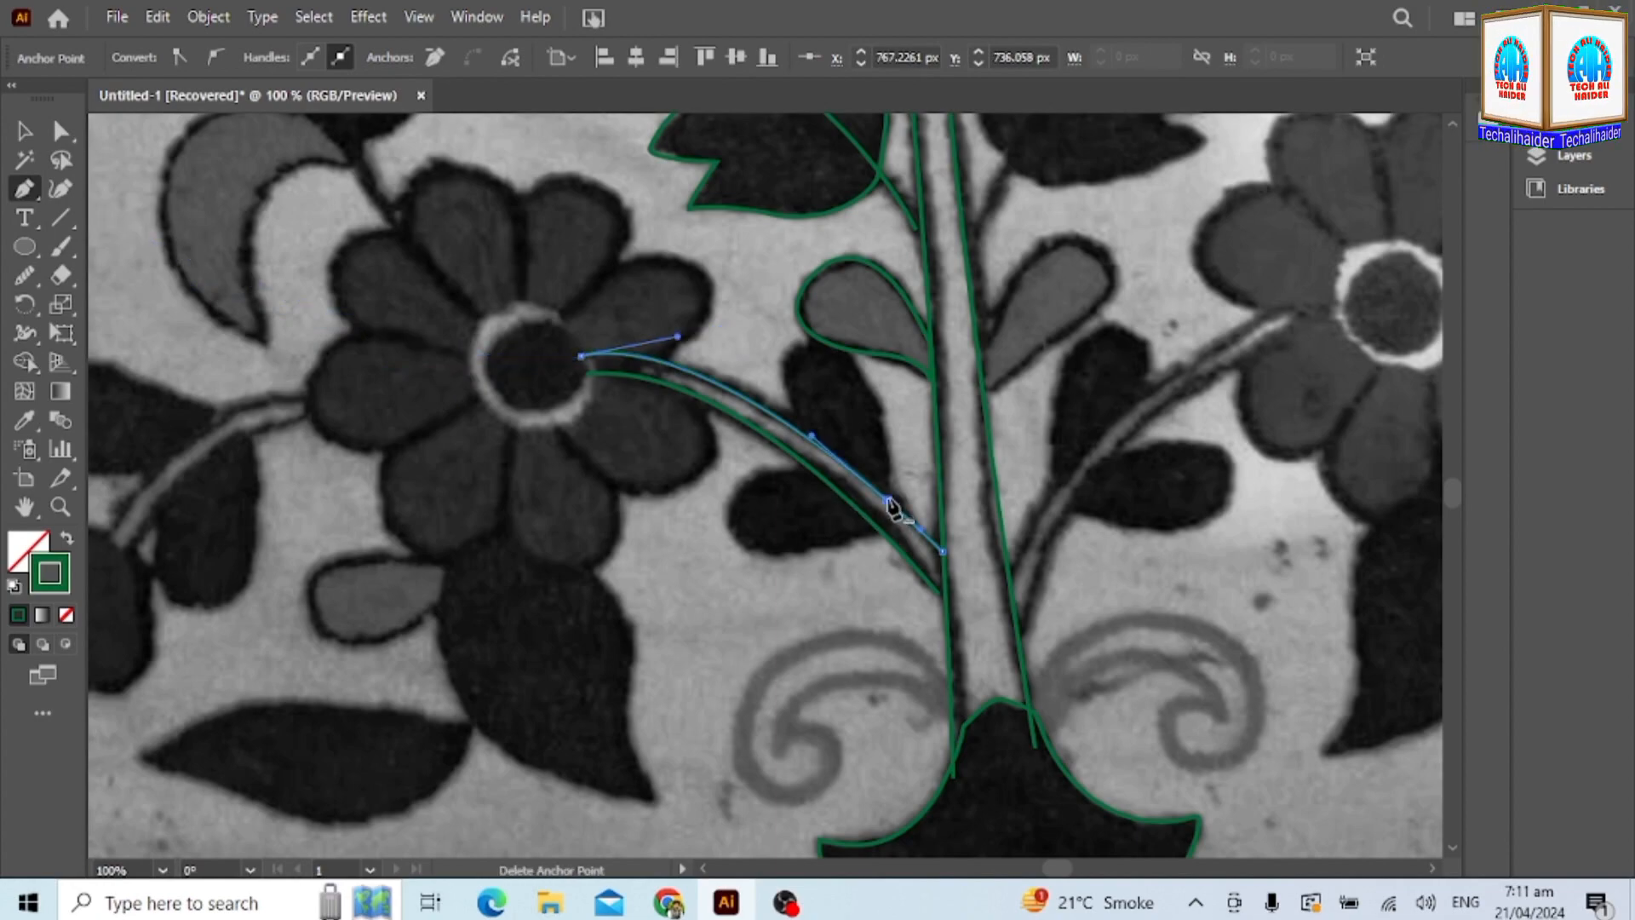
pyautogui.click(801, 433)
# Outline the small dark leaf above the curved branch with the Pen tool, starting and ending at the branch.
pyautogui.click(893, 497)
pyautogui.press('super')
pyautogui.press('super')
pyautogui.moveTo(805, 356); pyautogui.dragTo(719, 387)
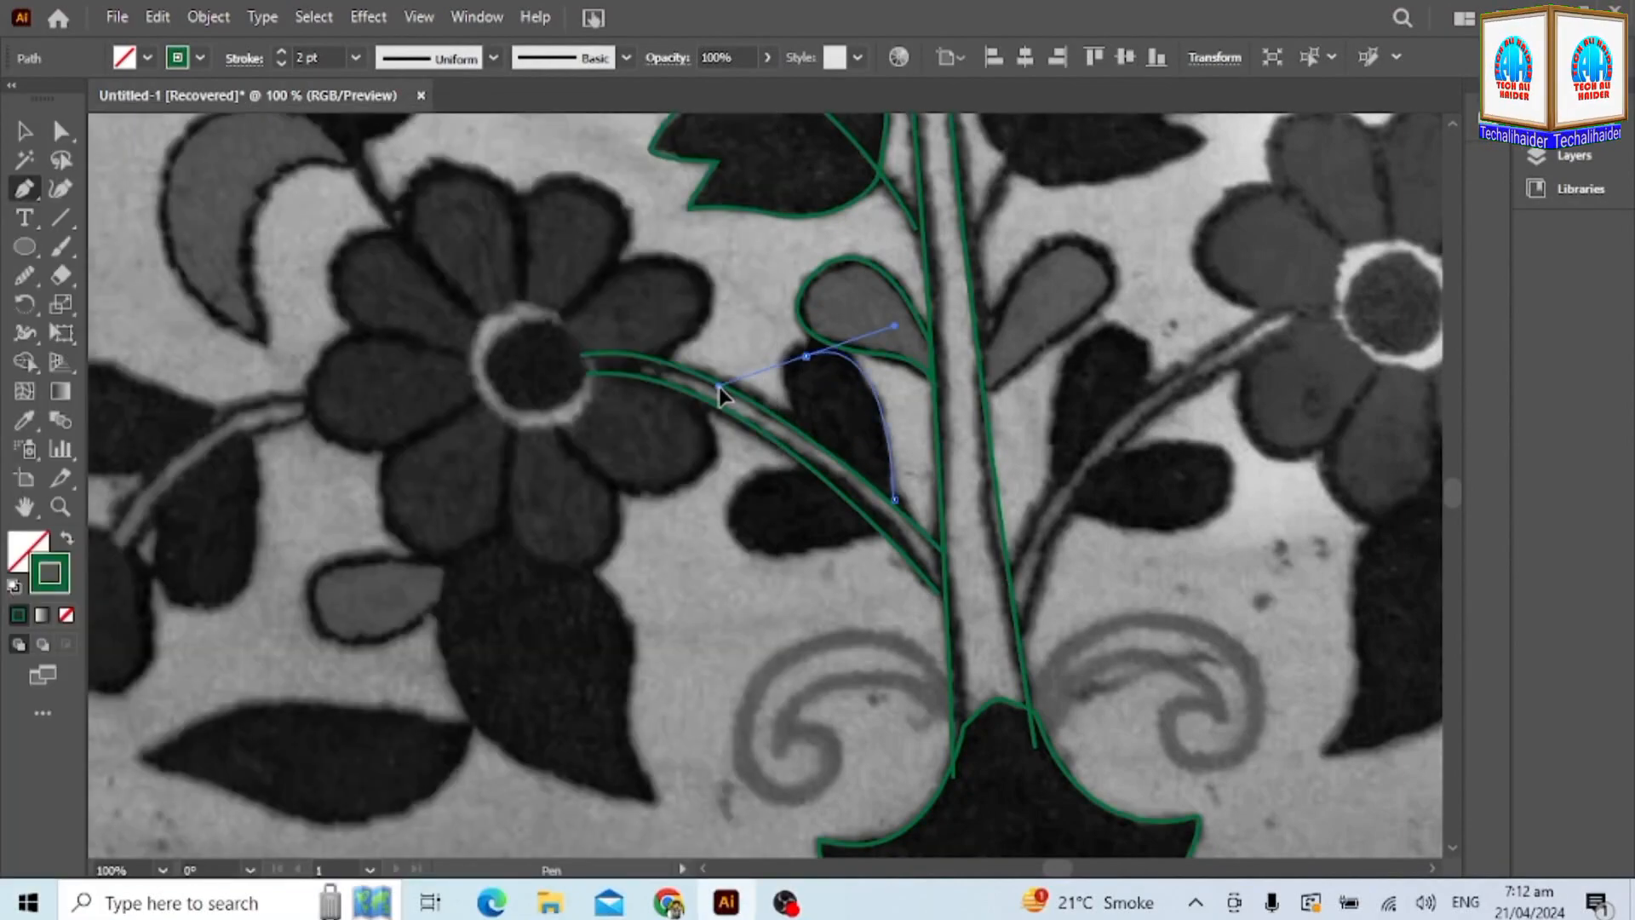
pyautogui.click(859, 473)
pyautogui.click(24, 131)
pyautogui.press('p')
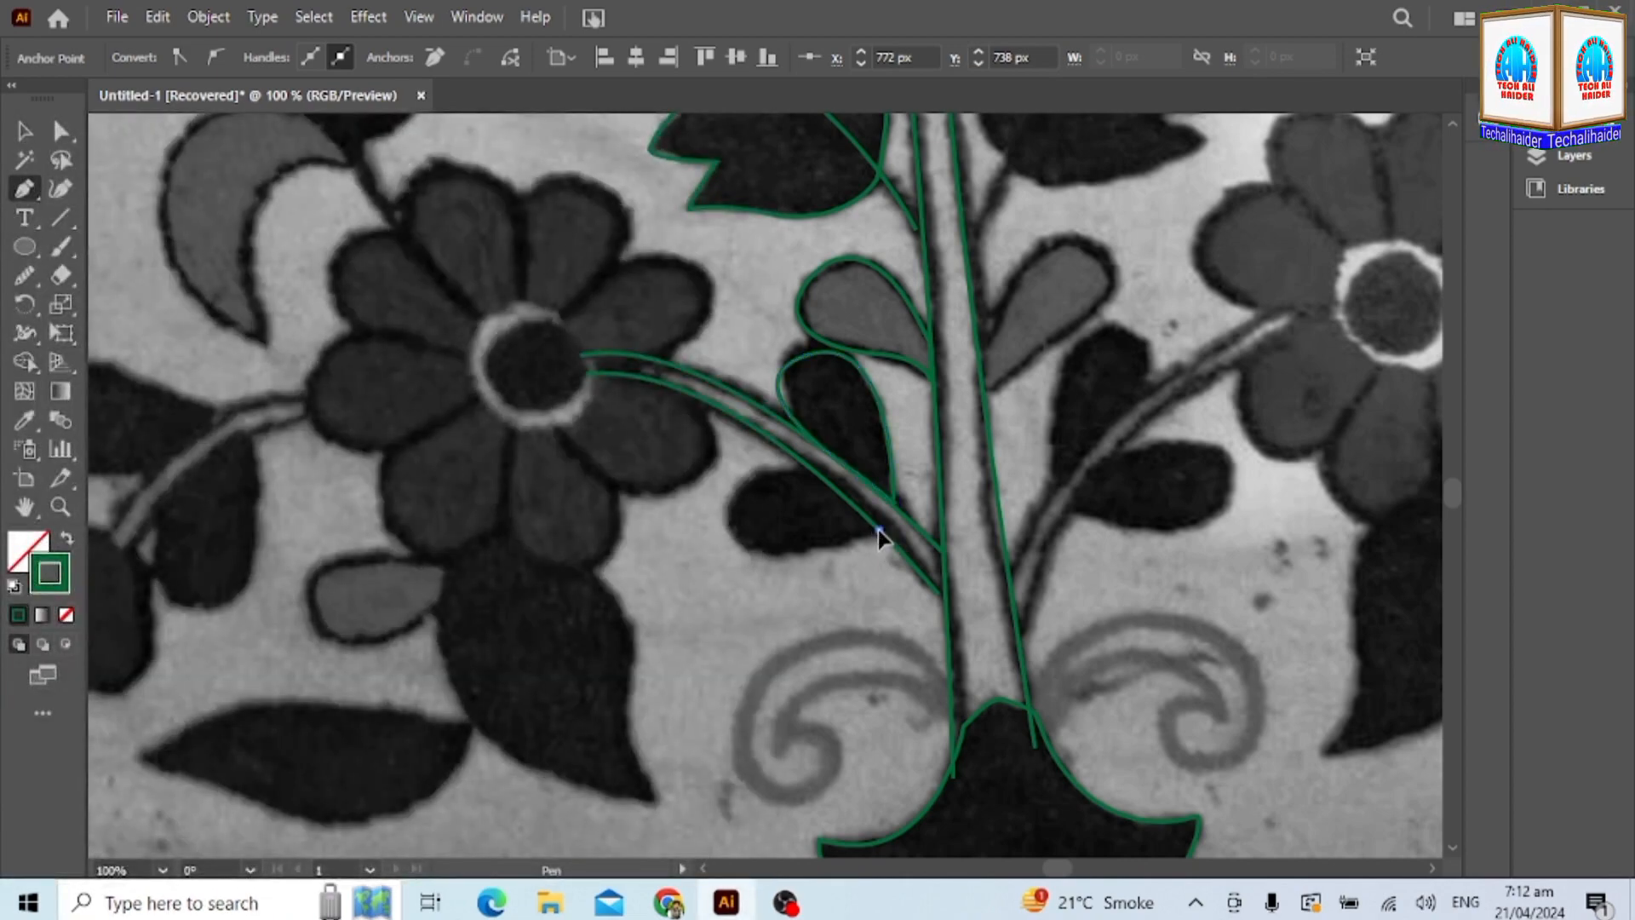
# Outline the small dark leaf below the curved branch as a closed path meeting the branch at its tip.
pyautogui.moveTo(735, 526); pyautogui.dragTo(697, 463)
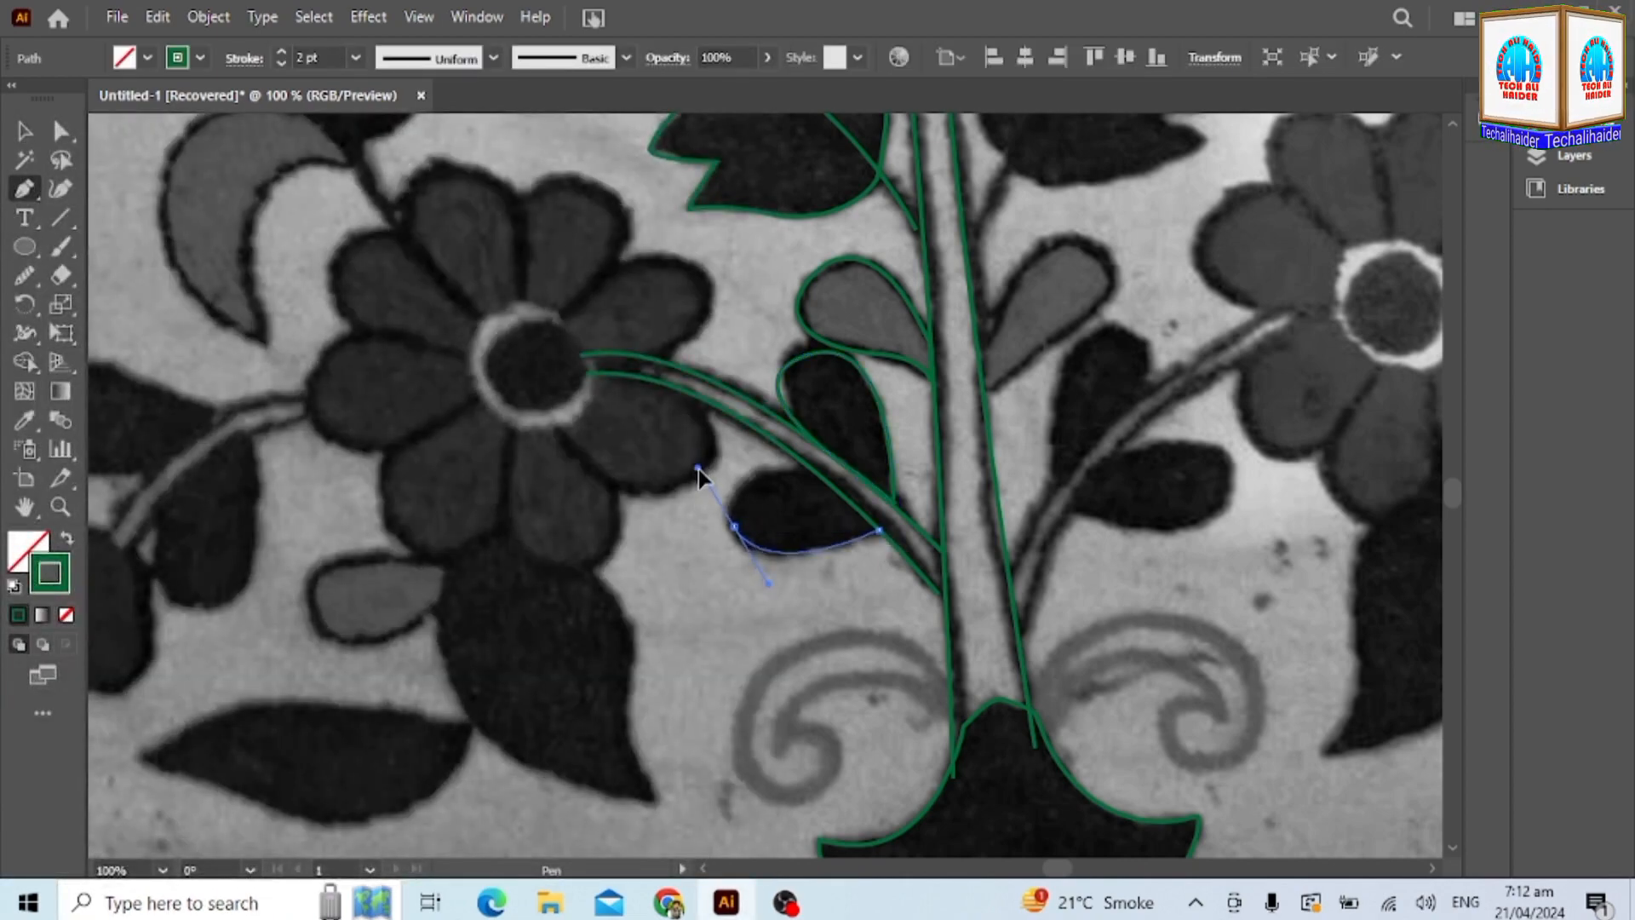
pyautogui.moveTo(825, 480); pyautogui.dragTo(889, 491)
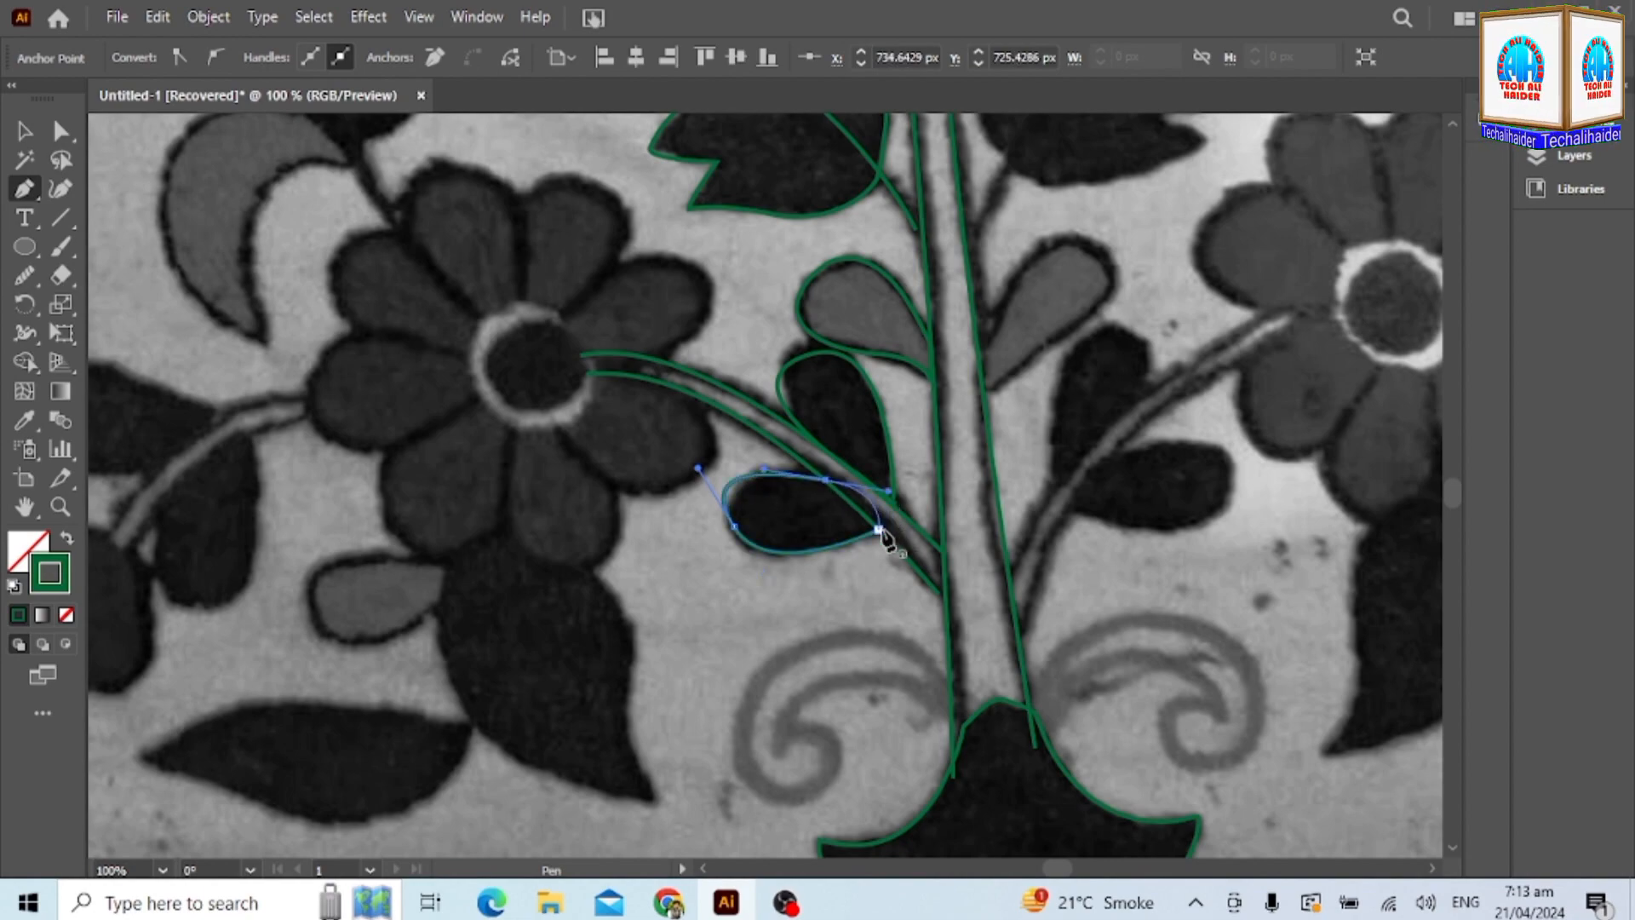
pyautogui.click(879, 529)
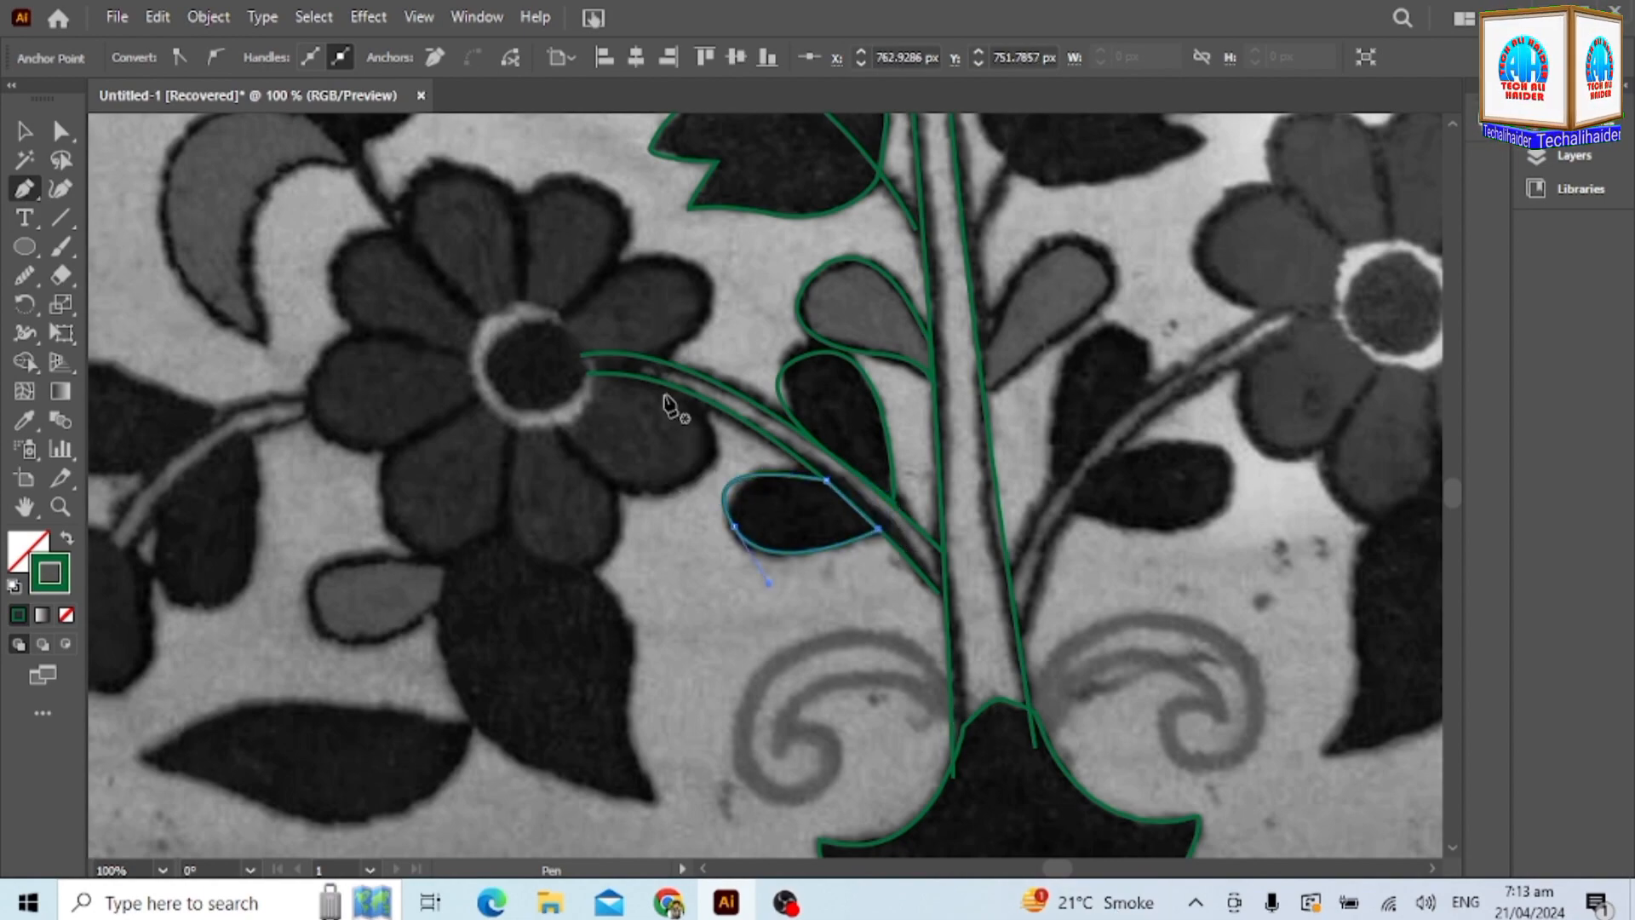
# Trace the left flower's lower-right petal from the branch around to the centre ring.
pyautogui.click(602, 377)
pyautogui.moveTo(701, 461); pyautogui.dragTo(654, 545)
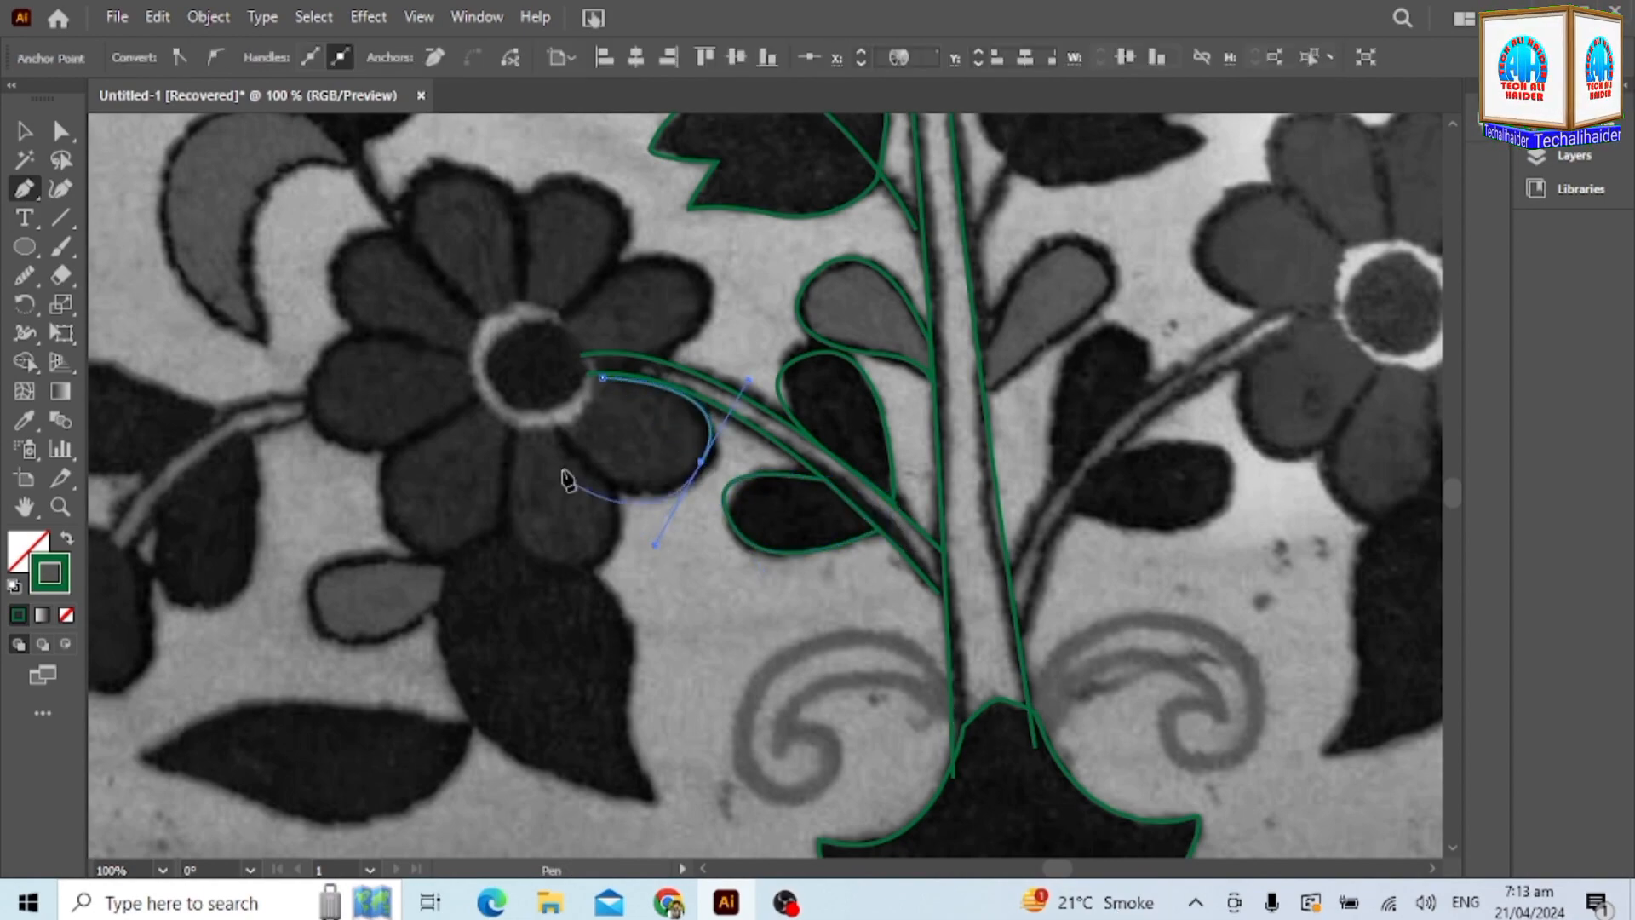
pyautogui.click(554, 422)
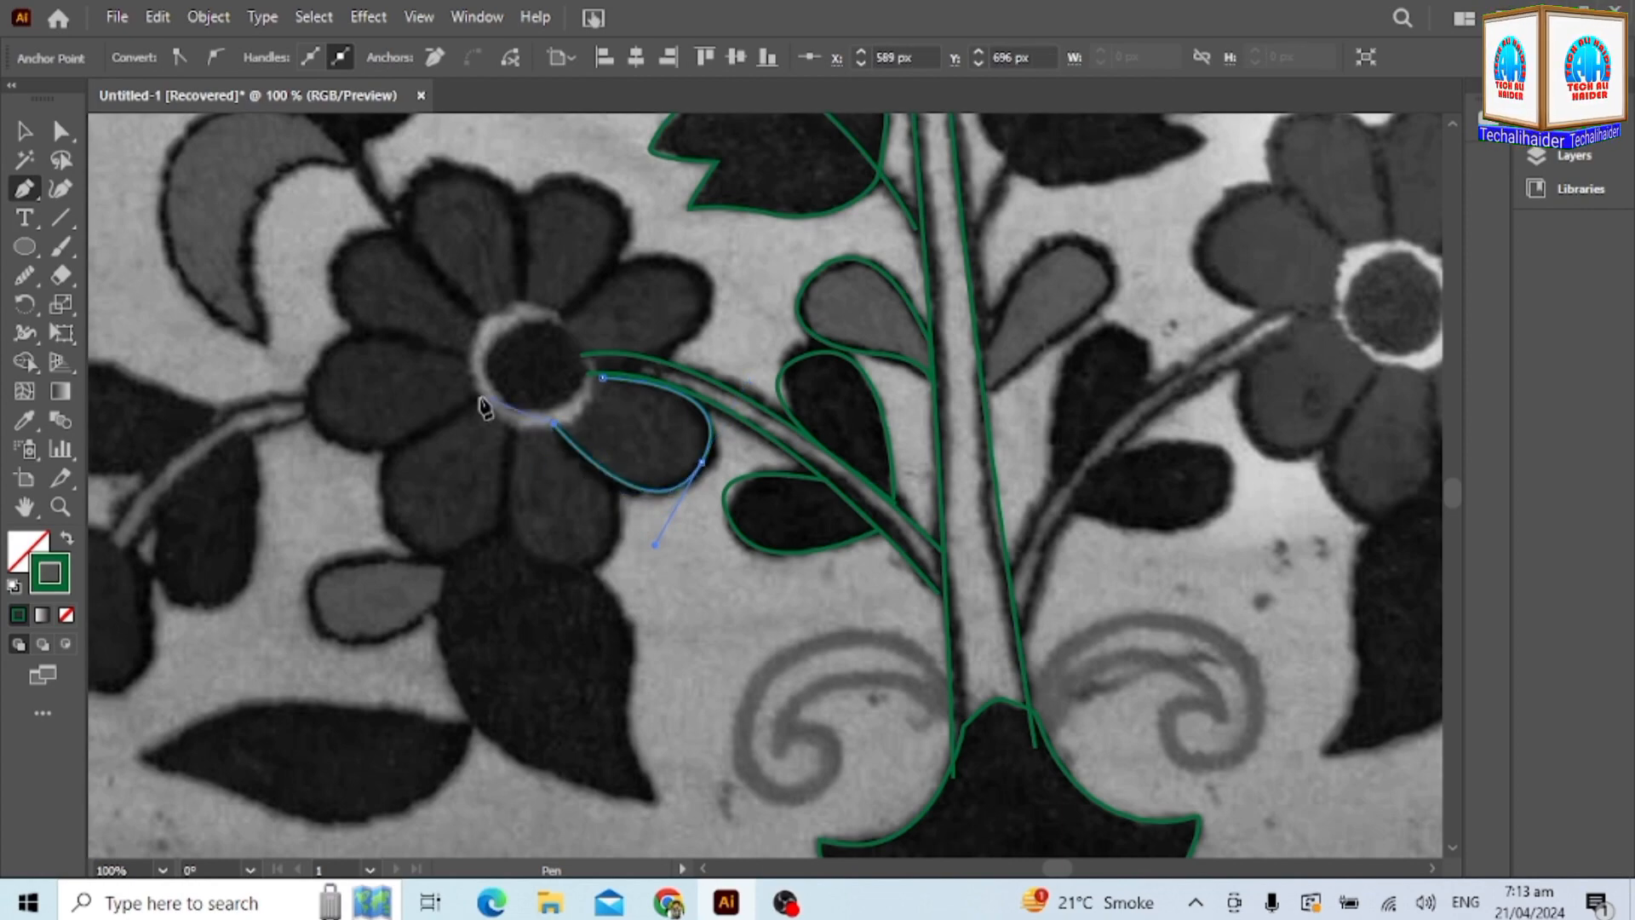
pyautogui.click(547, 425)
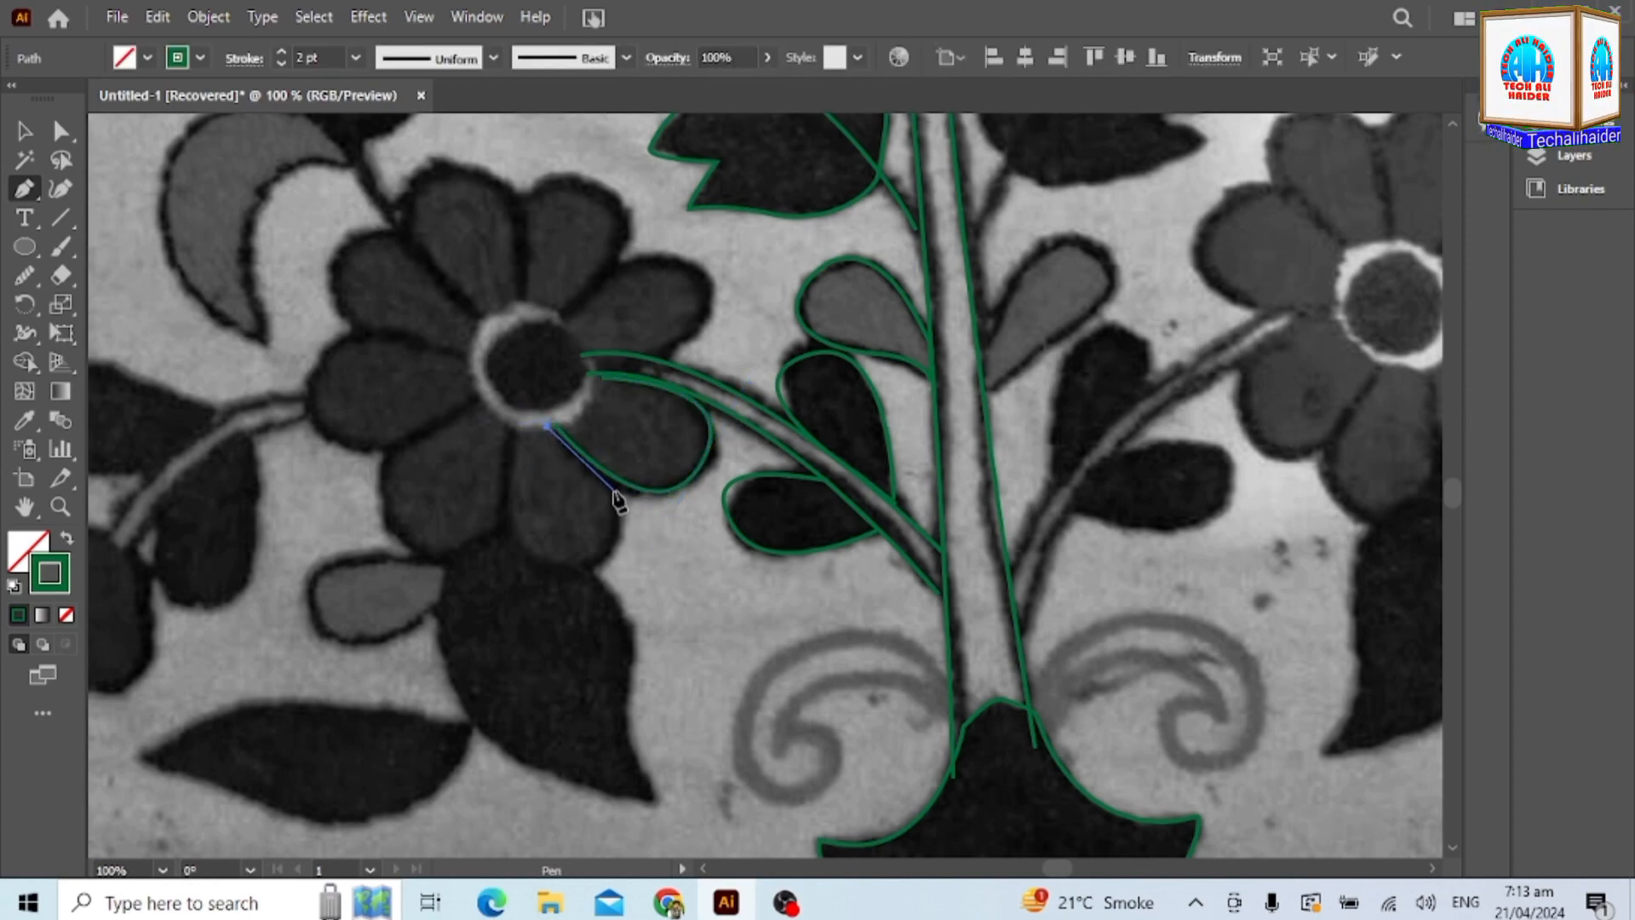
pyautogui.hotkey('ctrl', 'z')
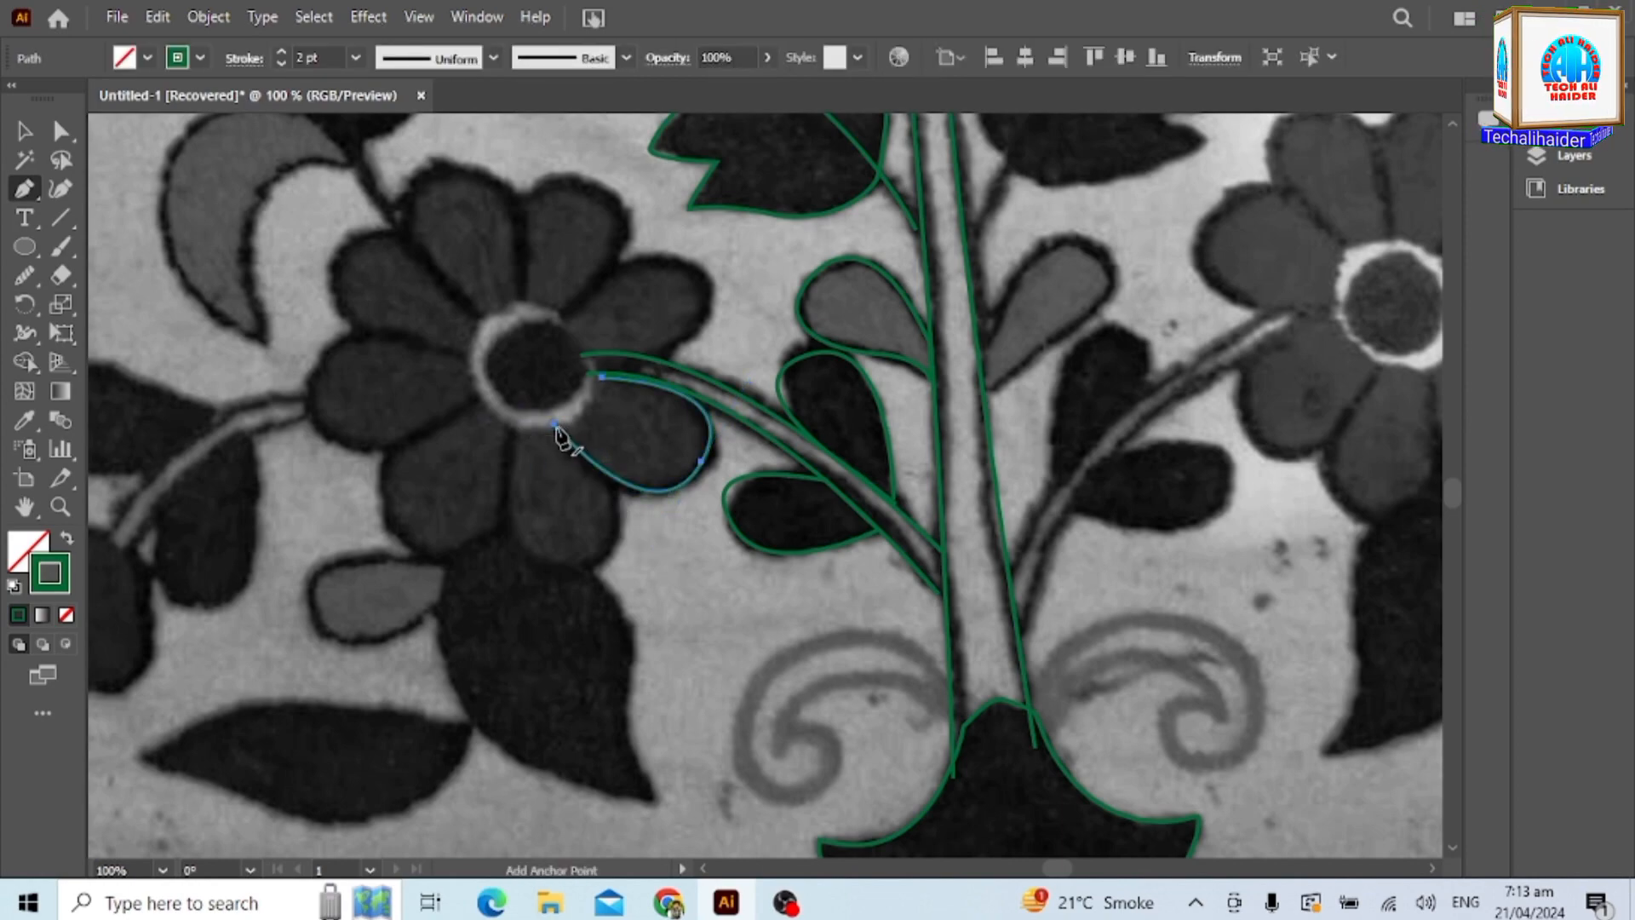
# Trace the left flower's bottom petal from the lower-right petal's edge around and up to the centre ring.
pyautogui.click(601, 471)
pyautogui.moveTo(479, 566); pyautogui.dragTo(479, 564)
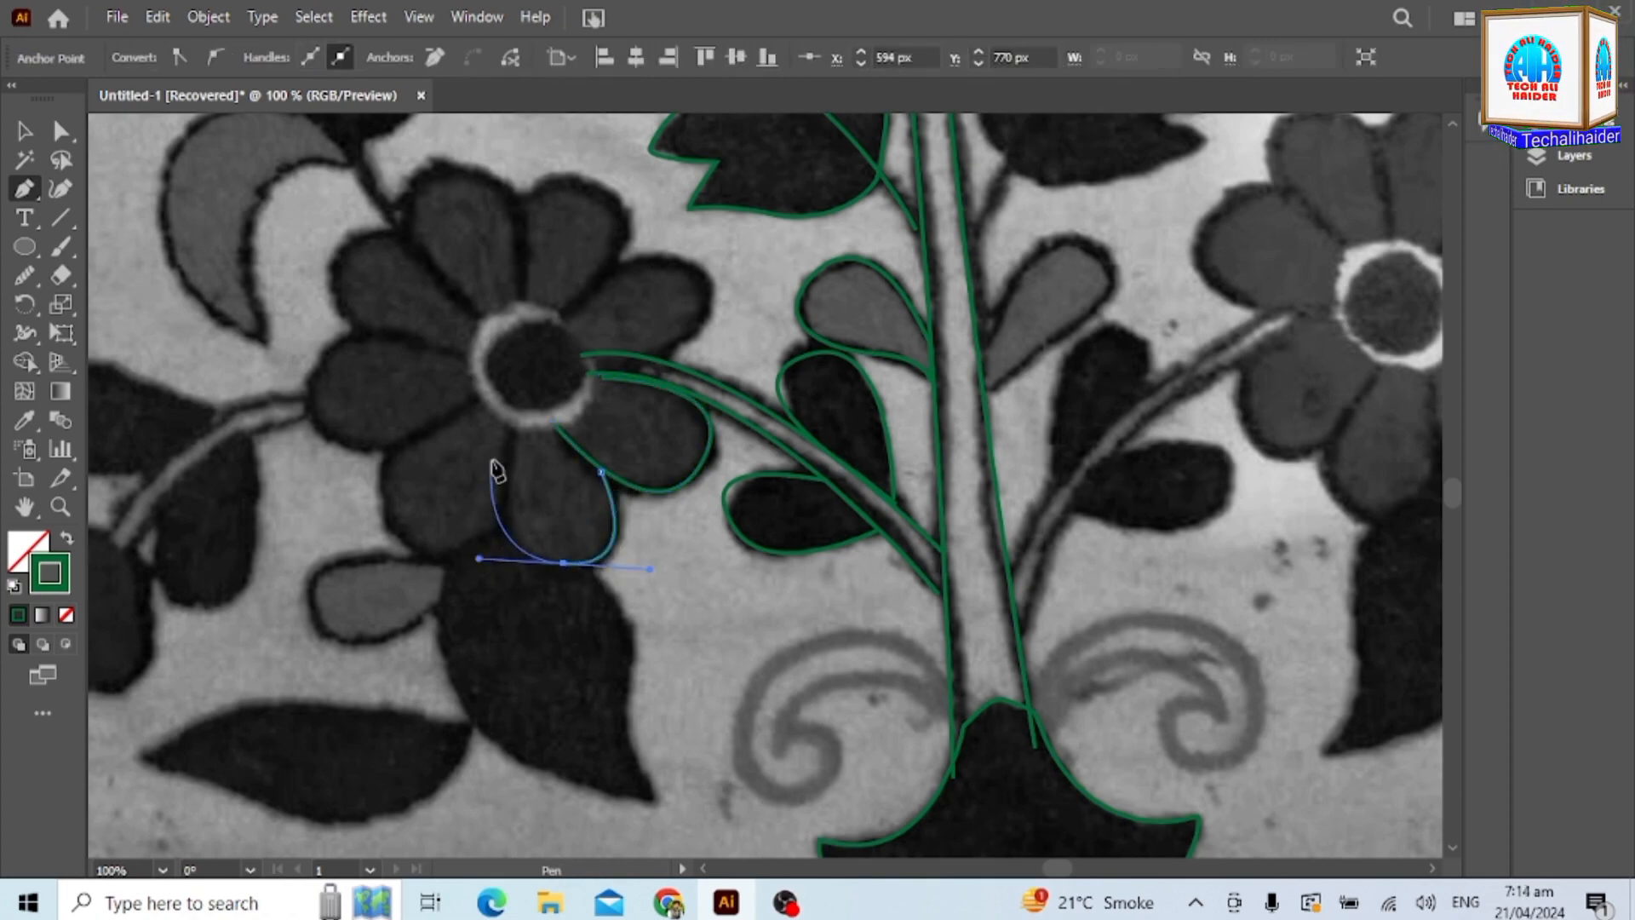
pyautogui.click(509, 421)
pyautogui.click(499, 556)
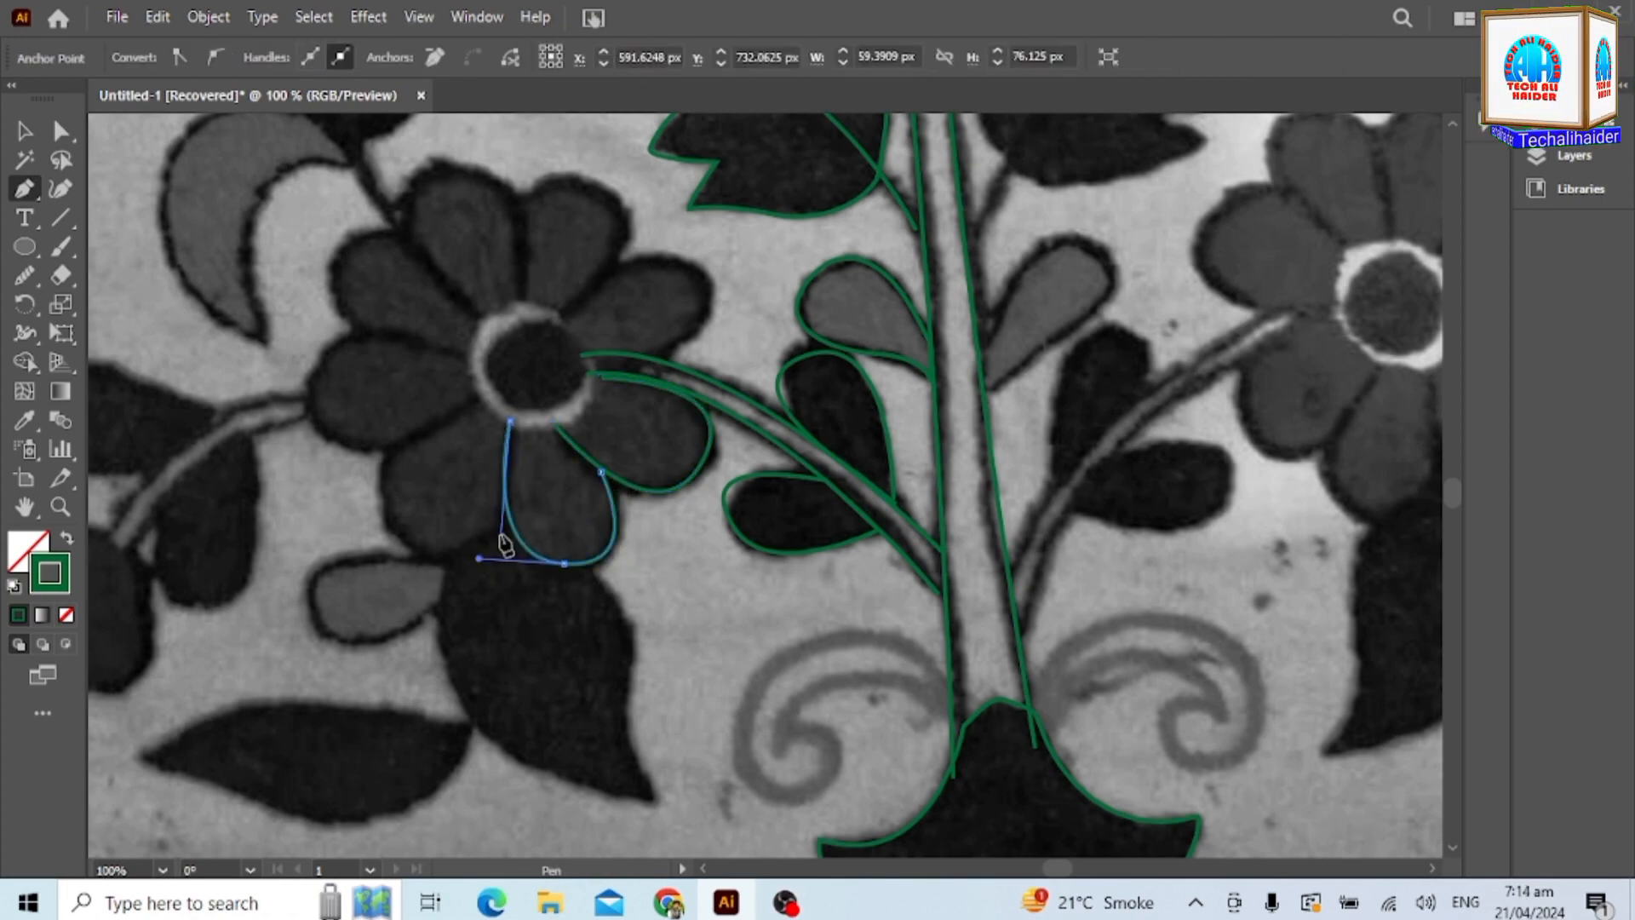
pyautogui.click(509, 515)
pyautogui.keyDown('alt'); pyautogui.click(509, 515); pyautogui.keyUp('alt')
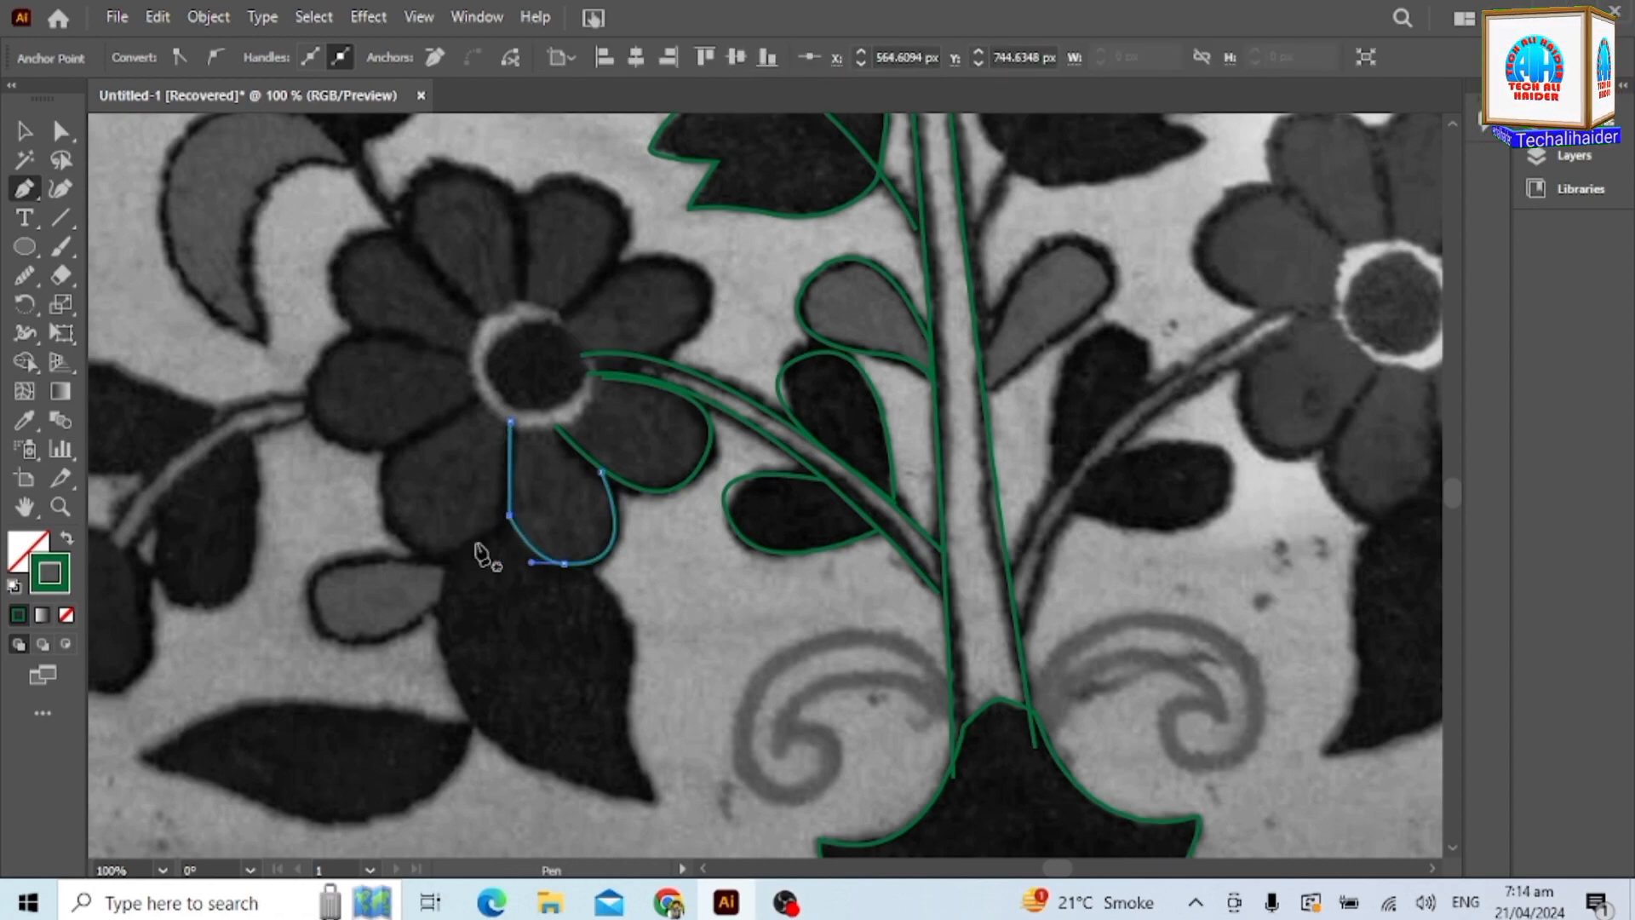
# Trace the left flower's lower-left petal from the bottom petal's edge around to the centre ring.
pyautogui.hotkey('ctrl', 'shift', 'a')
pyautogui.click(510, 516)
pyautogui.moveTo(383, 488); pyautogui.dragTo(375, 350)
pyautogui.click(383, 488)
pyautogui.moveTo(479, 398)
pyautogui.mouseDown()
pyautogui.moveTo(572, 378)
pyautogui.moveTo(591, 347)
pyautogui.mouseUp()
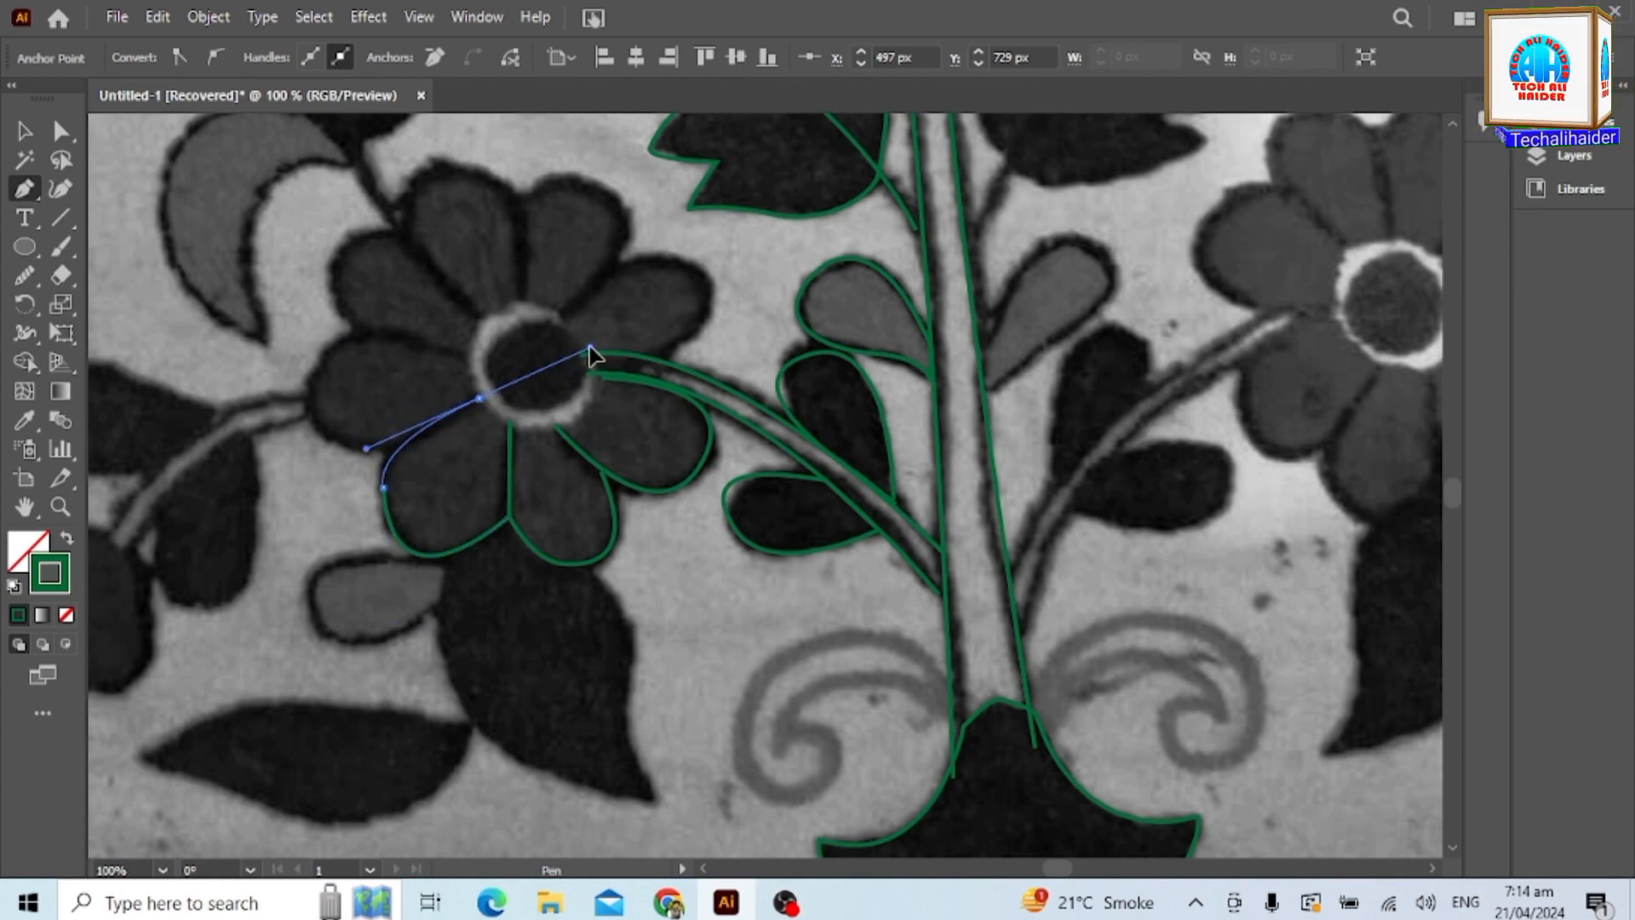
pyautogui.click(400, 447)
pyautogui.hotkey('ctrl', 'z')
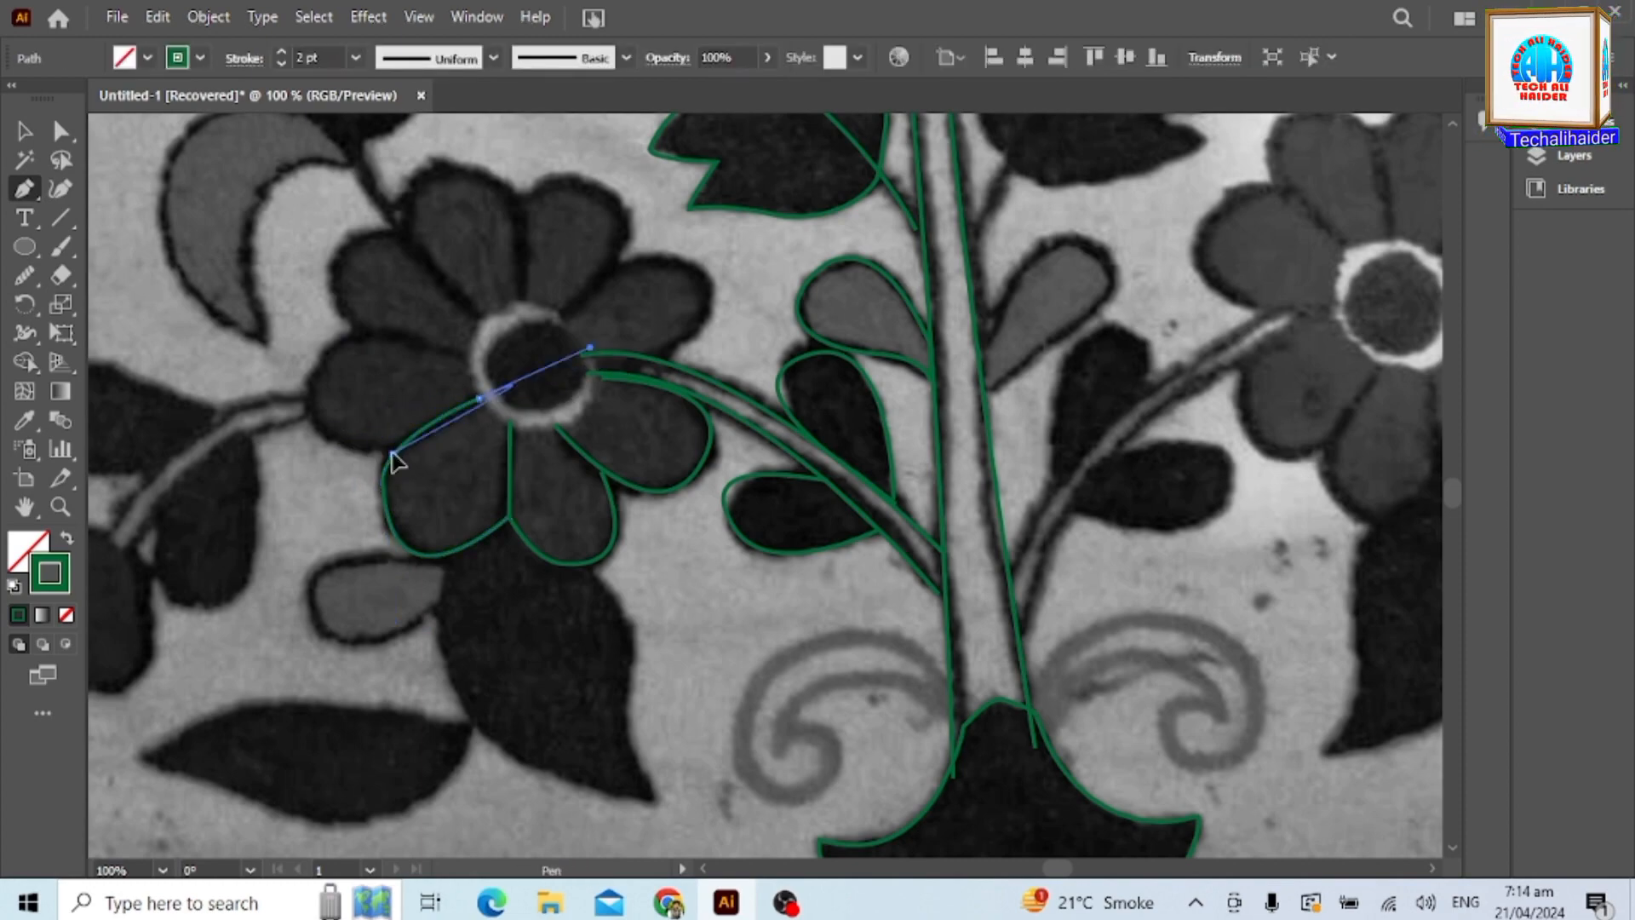
pyautogui.click(397, 449)
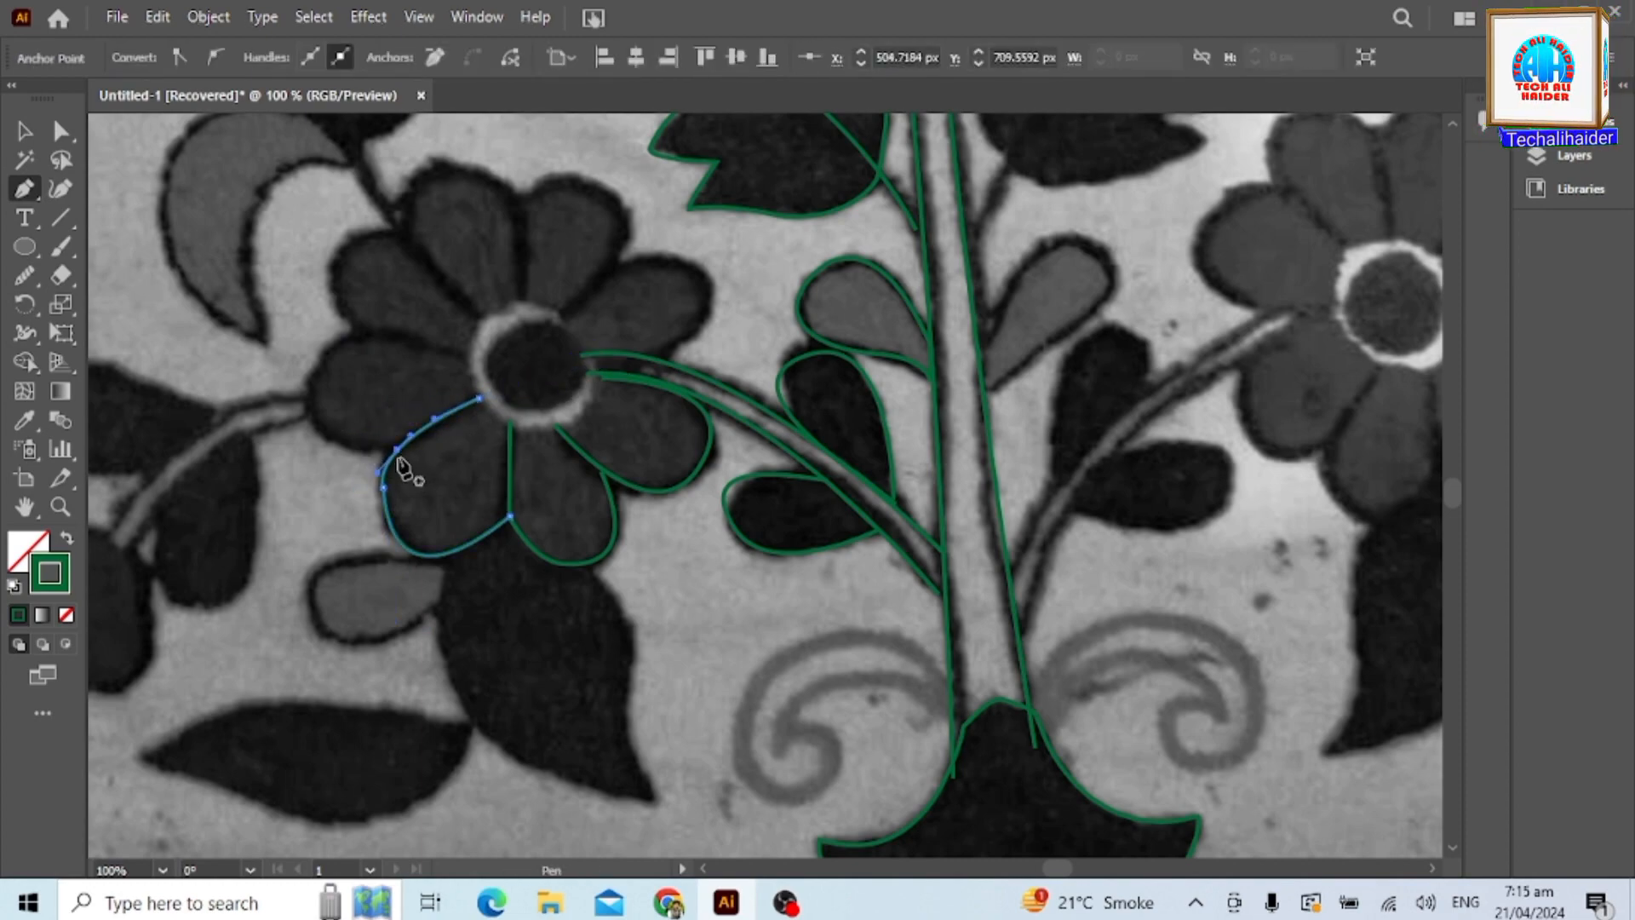
# Trace the left flower's leftmost petal from the lower-left petal's edge around to the centre ring.
pyautogui.click(397, 450)
pyautogui.moveTo(320, 361)
pyautogui.mouseDown()
pyautogui.moveTo(413, 324)
pyautogui.moveTo(362, 288)
pyautogui.mouseUp()
pyautogui.click(471, 356)
# Trace the left flower's upper-left petal, reworking its curve so it ends at the centre ring.
pyautogui.click(367, 331)
pyautogui.moveTo(397, 231); pyautogui.dragTo(520, 212)
pyautogui.moveTo(480, 314); pyautogui.dragTo(503, 353)
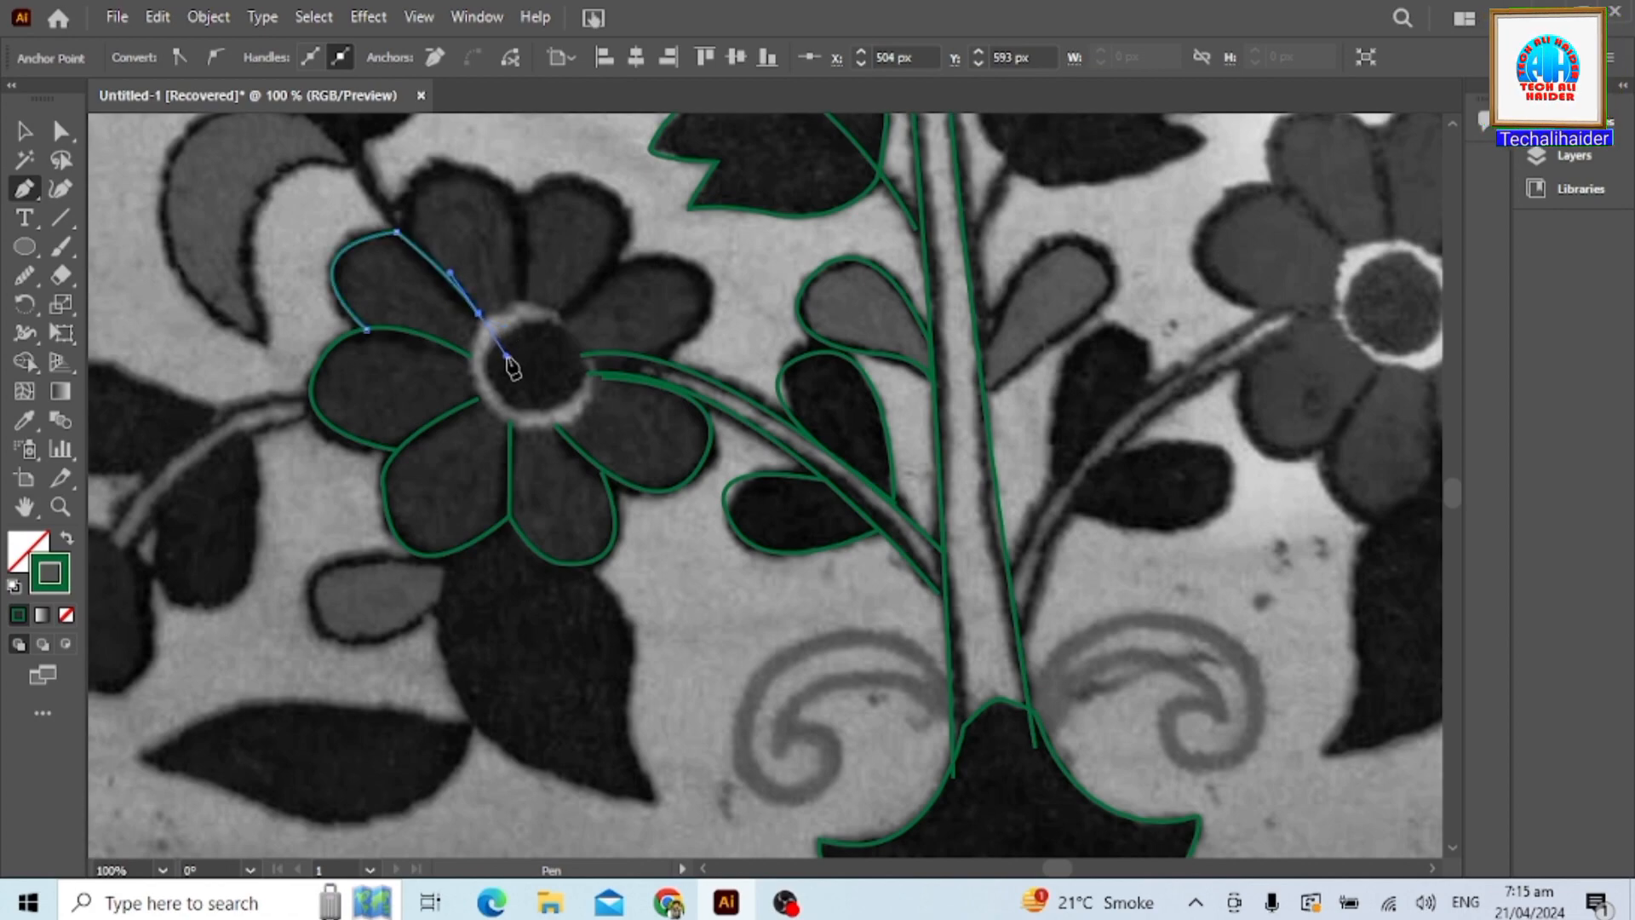
pyautogui.hotkey('ctrl', 'z')
pyautogui.hotkey('ctrl', 'z')
pyautogui.moveTo(341, 254); pyautogui.dragTo(370, 209)
pyautogui.moveTo(476, 313); pyautogui.dragTo(524, 378)
pyautogui.click(476, 314)
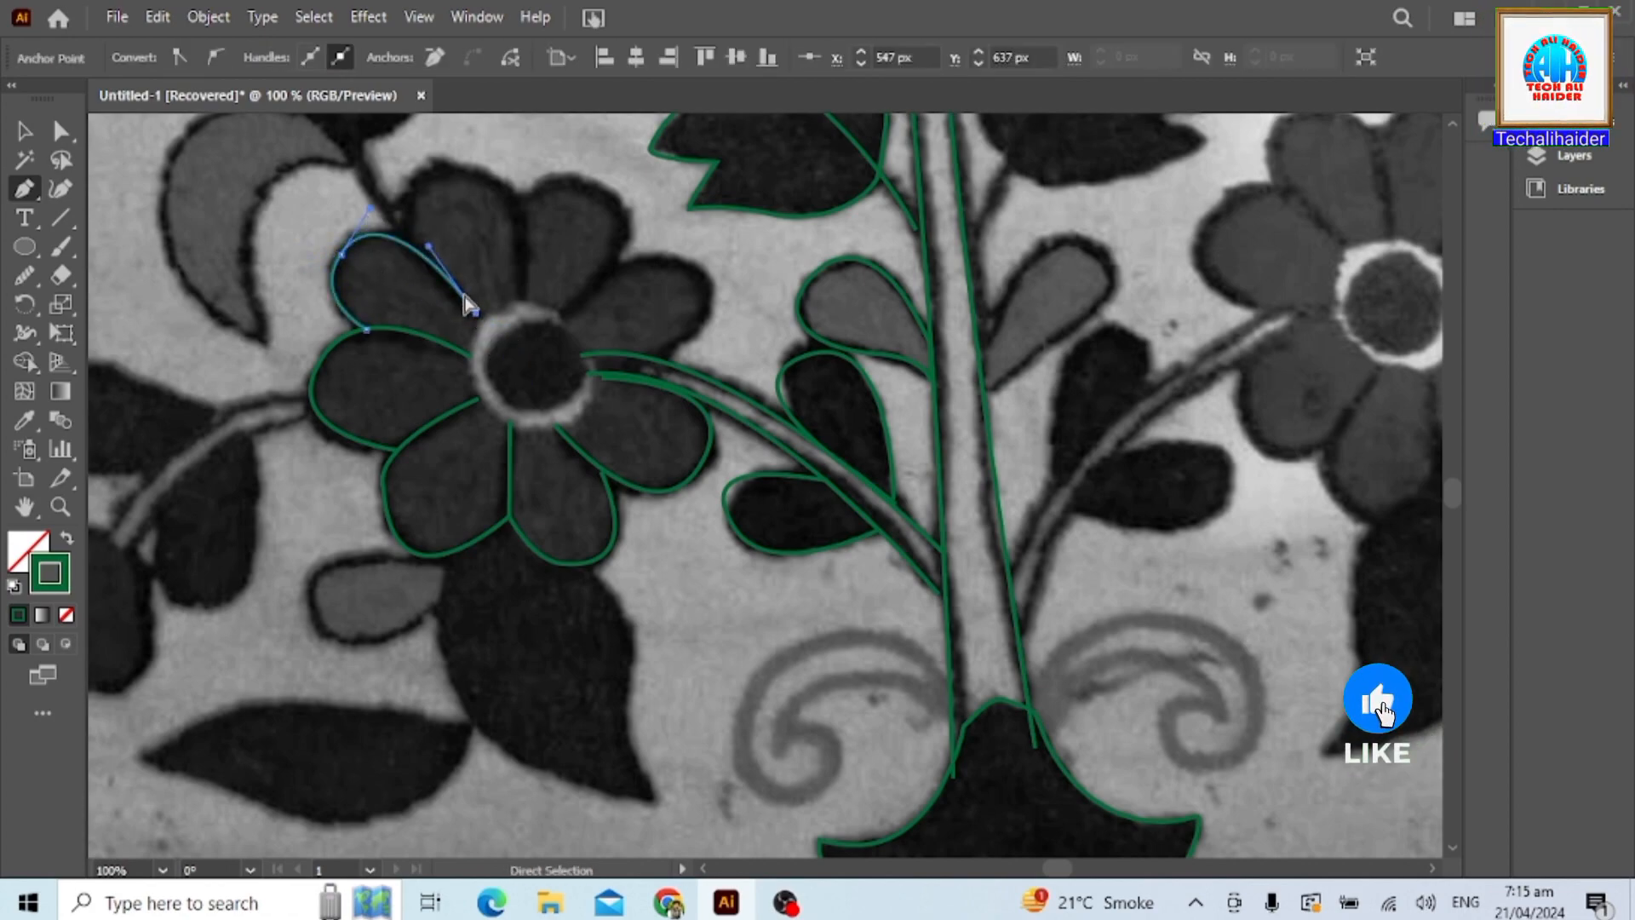
# Trace the left flower's two top petals, each from the neighbouring petal's edge around to the centre ring.
pyautogui.click(412, 247)
pyautogui.moveTo(438, 167); pyautogui.dragTo(490, 137)
pyautogui.moveTo(516, 222); pyautogui.dragTo(514, 242)
pyautogui.click(524, 299)
pyautogui.keyDown('ctrl'); pyautogui.click(531, 197); pyautogui.keyUp('ctrl')
pyautogui.click(514, 204)
pyautogui.moveTo(603, 189); pyautogui.dragTo(664, 237)
pyautogui.click(558, 317)
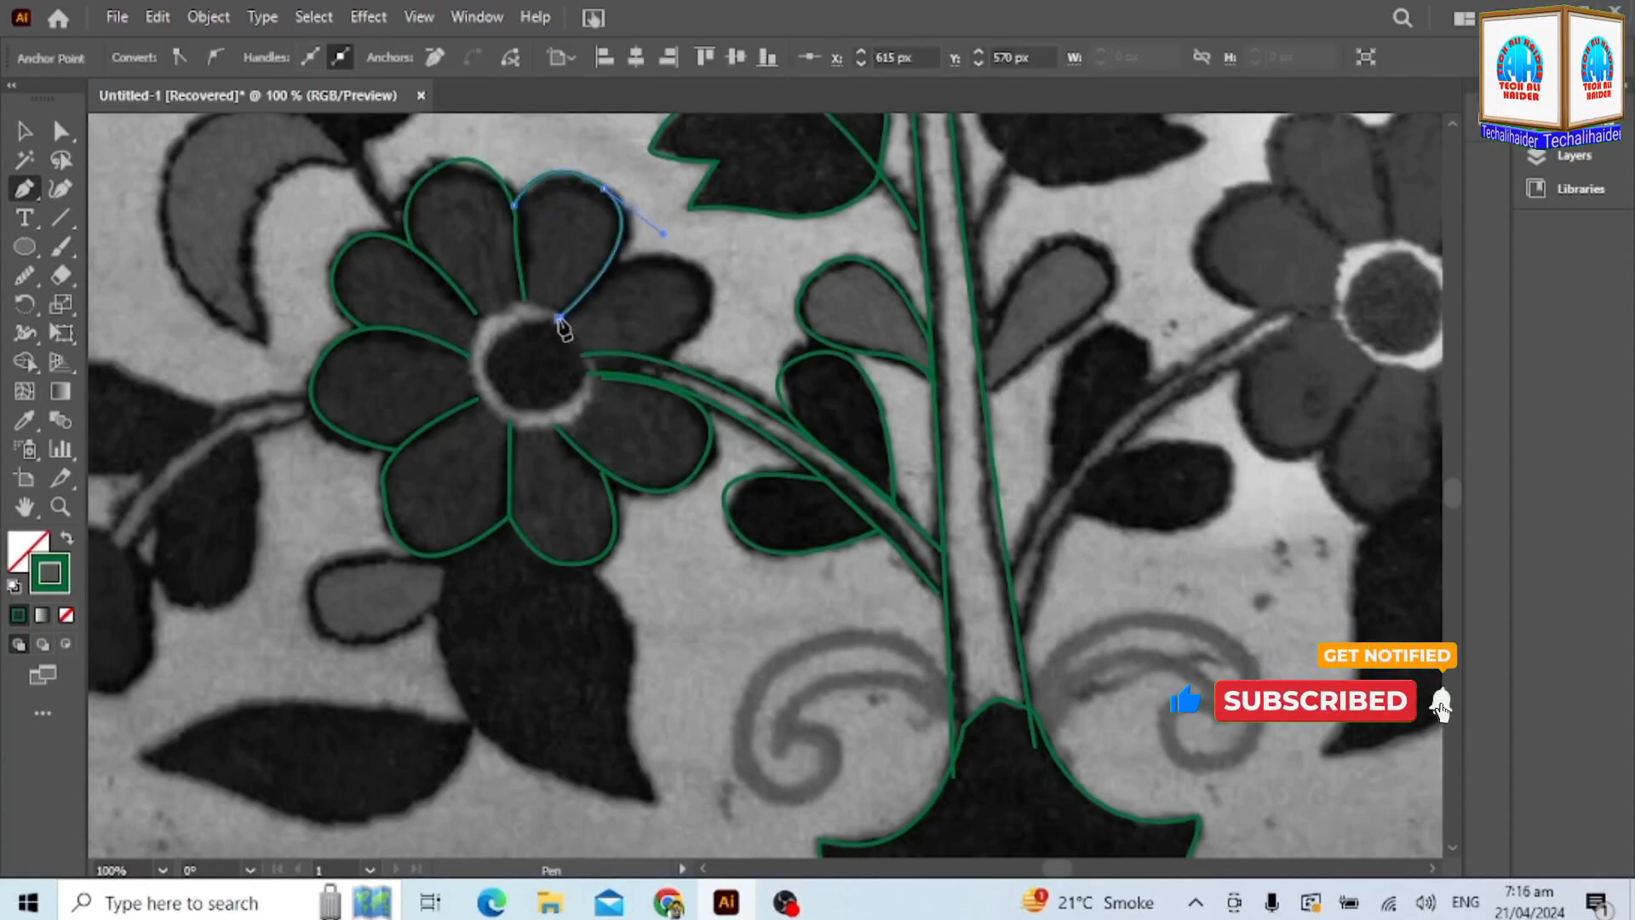
# Trace the left flower's upper-right petal from the top petal's edge around to the branch.
pyautogui.keyDown('ctrl'); pyautogui.click(618, 257); pyautogui.keyUp('ctrl')
pyautogui.click(606, 269)
pyautogui.moveTo(705, 295); pyautogui.dragTo(686, 358)
pyautogui.click(620, 372)
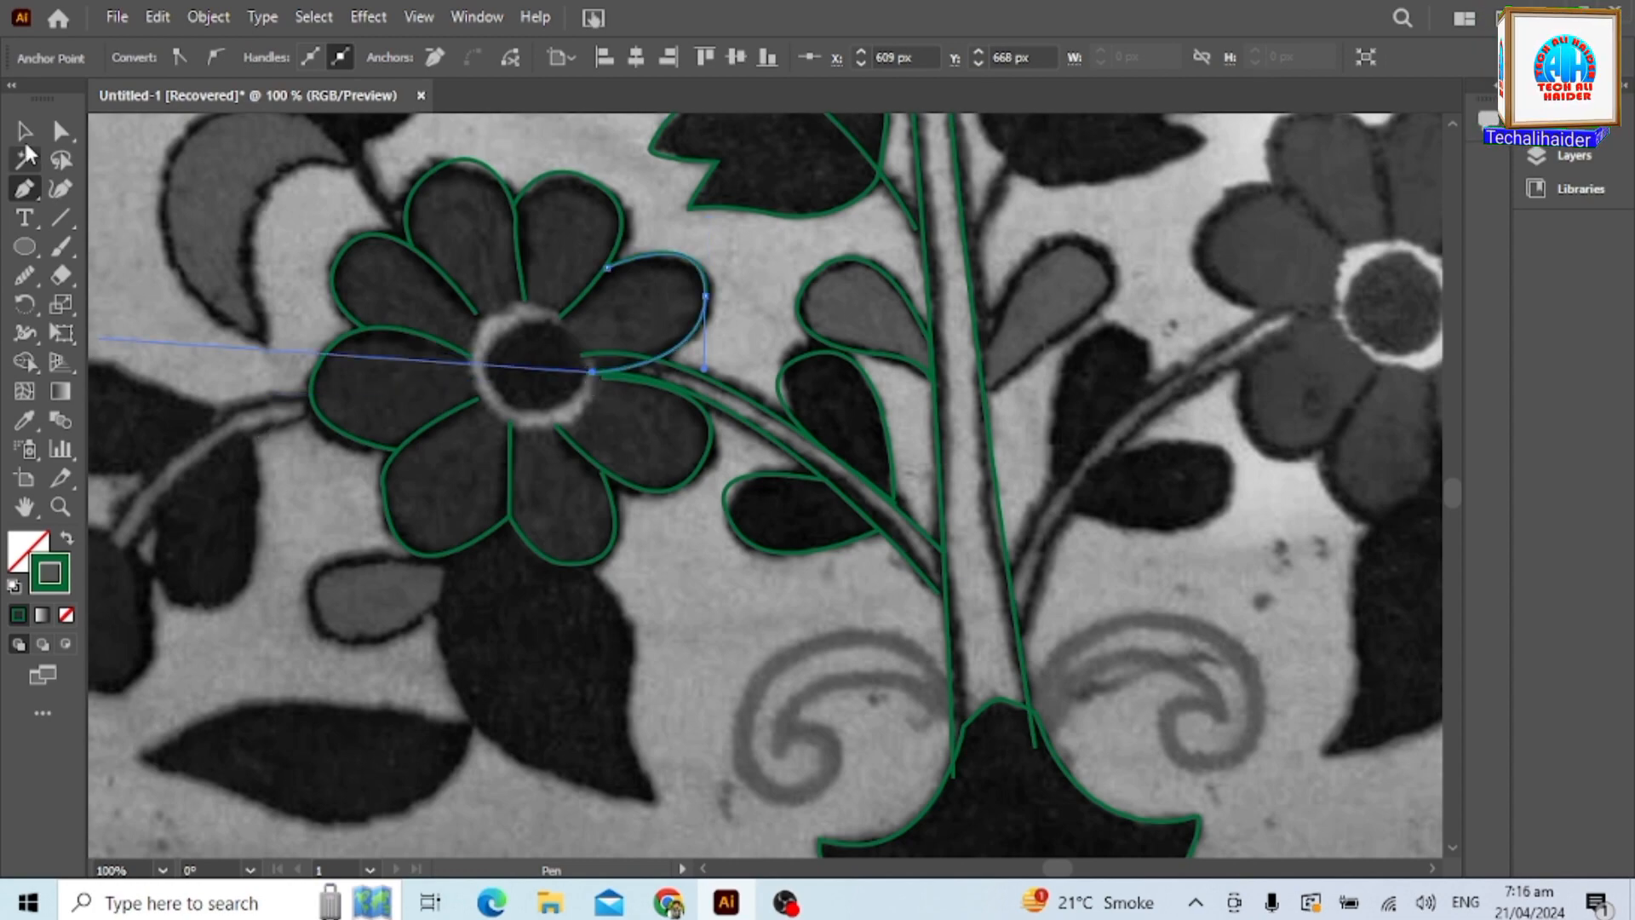
# Draw two concentric circles over the left flower's centre, one around the pale ring and one around the dark core.
pyautogui.press('v')
pyautogui.press('l')
pyautogui.moveTo(535, 371); pyautogui.dragTo(568, 402)
pyautogui.hotkey('ctrl', 'c')
pyautogui.hotkey('ctrl', 'f')
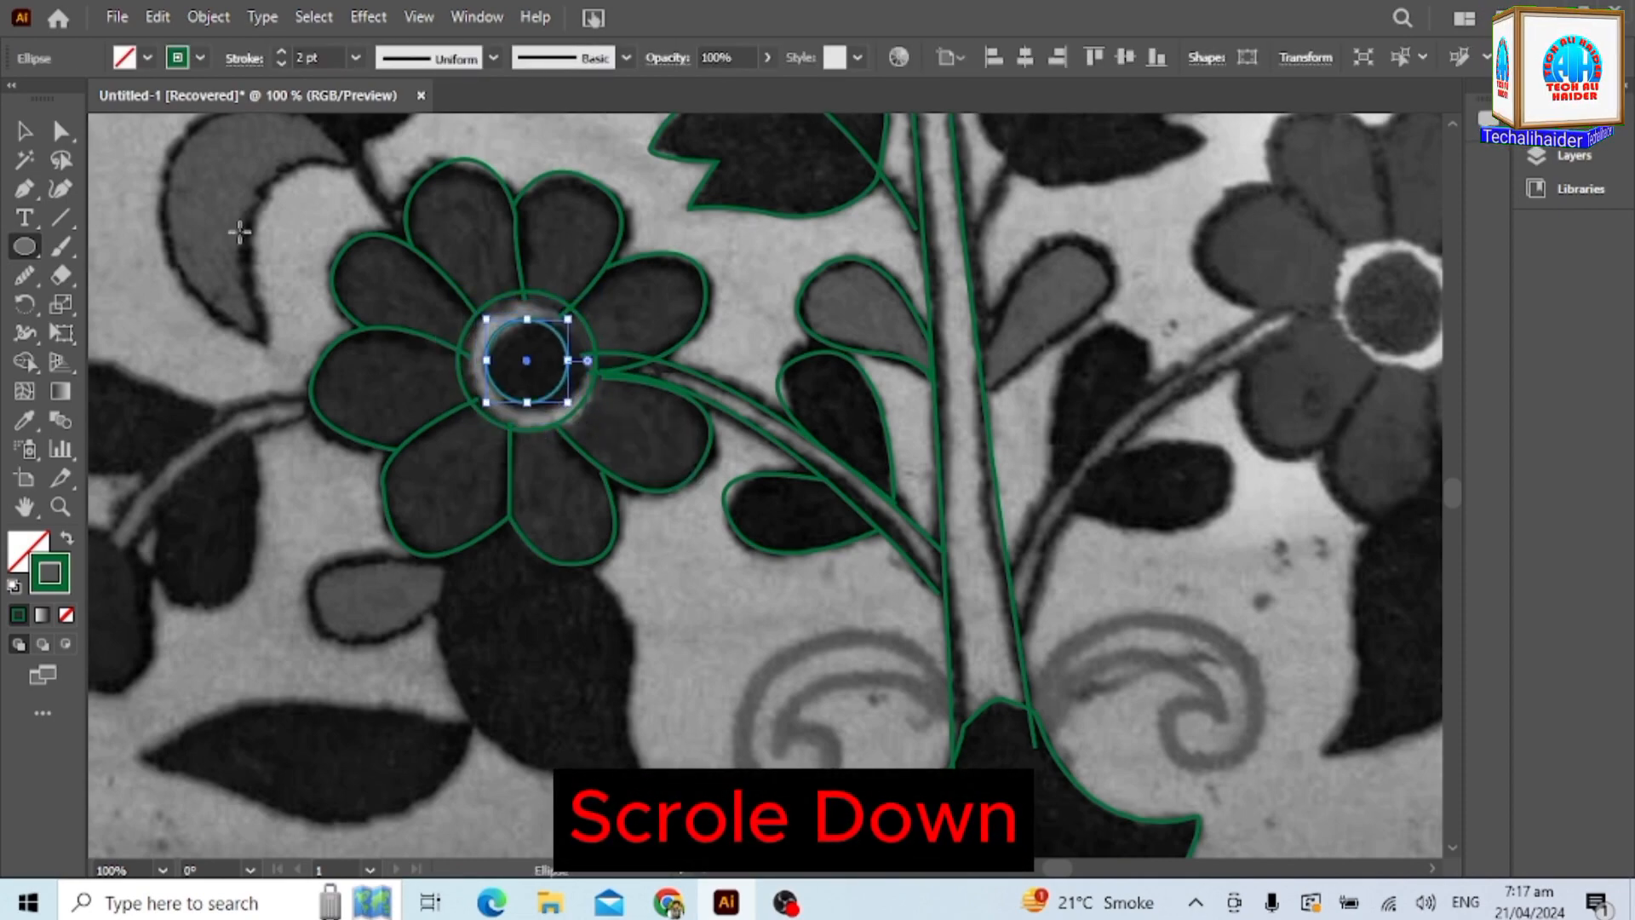
# Draw the short stalk line with the Pen tool from the left flower's upper-left petals to the leaves above.
pyautogui.scroll(3, 400, 383)
pyautogui.press('p')
pyautogui.scroll(2, 393, 443)
pyautogui.click(400, 552)
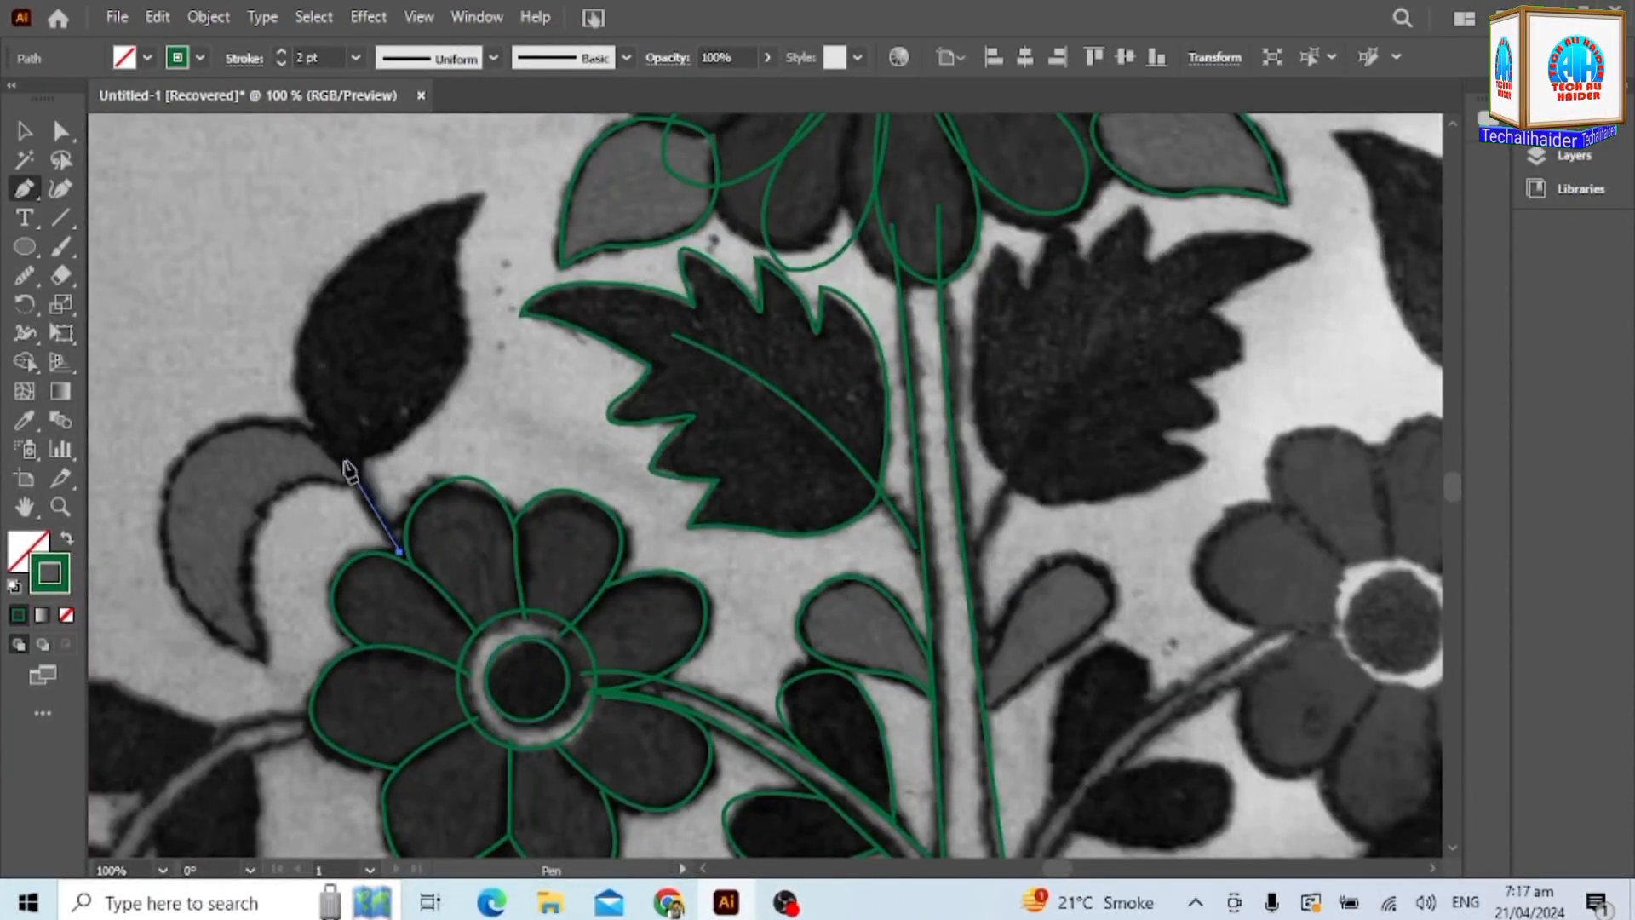
pyautogui.moveTo(324, 393); pyautogui.dragTo(85, 362)
pyautogui.click(346, 460)
# Outline the grey crescent-shaped leaf above the left flower as a path from the stalk around its tip and back.
pyautogui.scroll(1, 340, 462)
pyautogui.scroll(-1, 347, 463)
pyautogui.click(344, 463)
pyautogui.moveTo(168, 540); pyautogui.dragTo(751, 756)
pyautogui.hotkey('ctrl', 'z')
pyautogui.moveTo(836, 446); pyautogui.dragTo(716, 499)
pyautogui.click(838, 445)
pyautogui.moveTo(839, 609); pyautogui.dragTo(937, 672)
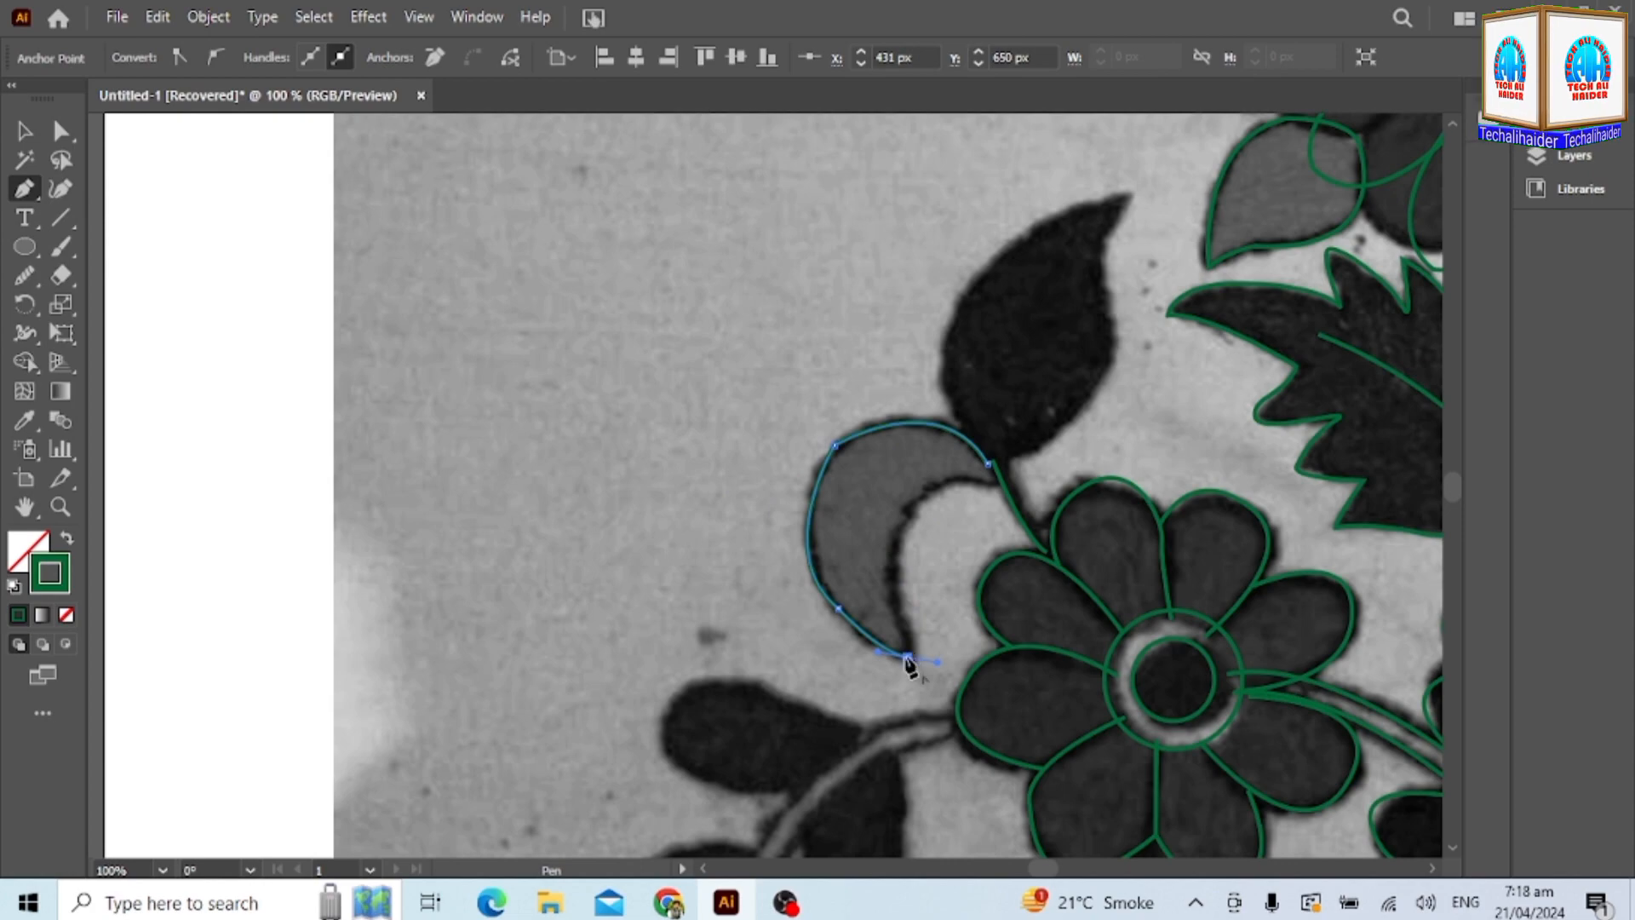
pyautogui.moveTo(903, 526)
pyautogui.mouseDown()
pyautogui.moveTo(929, 501)
pyautogui.moveTo(1070, 512)
pyautogui.moveTo(1059, 502)
pyautogui.mouseUp()
pyautogui.click(992, 467)
# Trace the right edge of the dark pointed leaf above the crescent leaf, from the stalk up to its tip.
pyautogui.scroll(1, 975, 447)
pyautogui.click(1008, 492)
pyautogui.moveTo(1117, 386); pyautogui.dragTo(1146, 313)
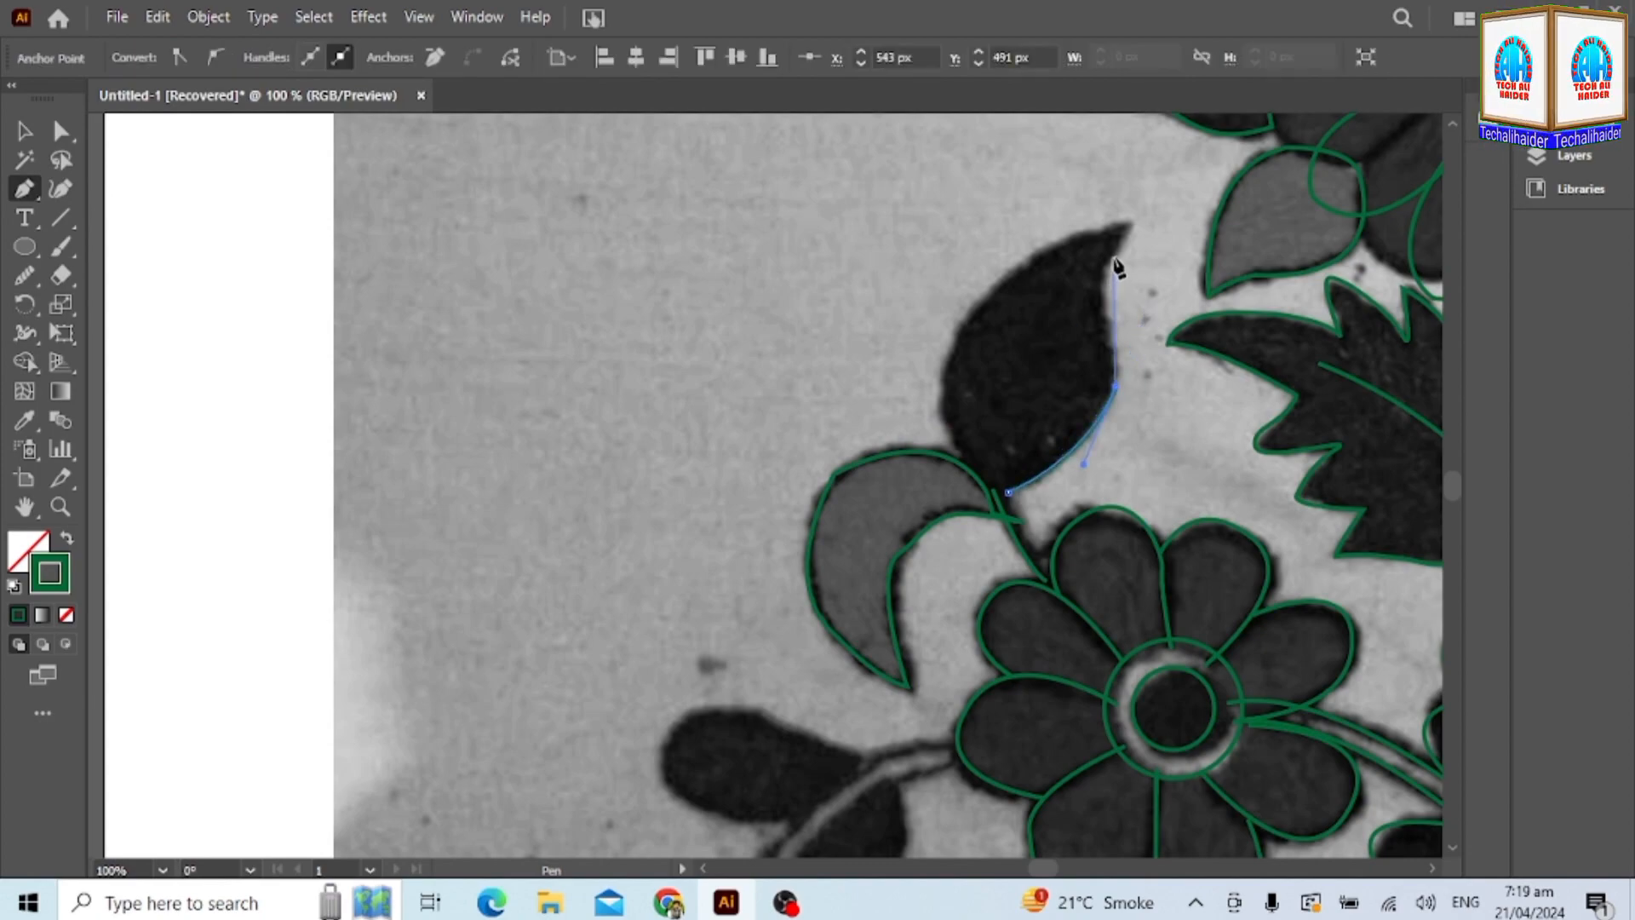
pyautogui.moveTo(1145, 254); pyautogui.dragTo(1145, 254)
pyautogui.hotkey('ctrl', 'z')
pyautogui.scroll(3, 1112, 341)
pyautogui.moveTo(1103, 375); pyautogui.dragTo(1088, 318)
pyautogui.click(1135, 308)
# Close the dark pointed leaf's outline down its rounded left edge, back at the stalk.
pyautogui.moveTo(975, 393); pyautogui.dragTo(929, 473)
pyautogui.moveTo(964, 544); pyautogui.dragTo(980, 626)
pyautogui.hotkey('ctrl', 'z')
pyautogui.click(968, 542)
pyautogui.click(1008, 580)
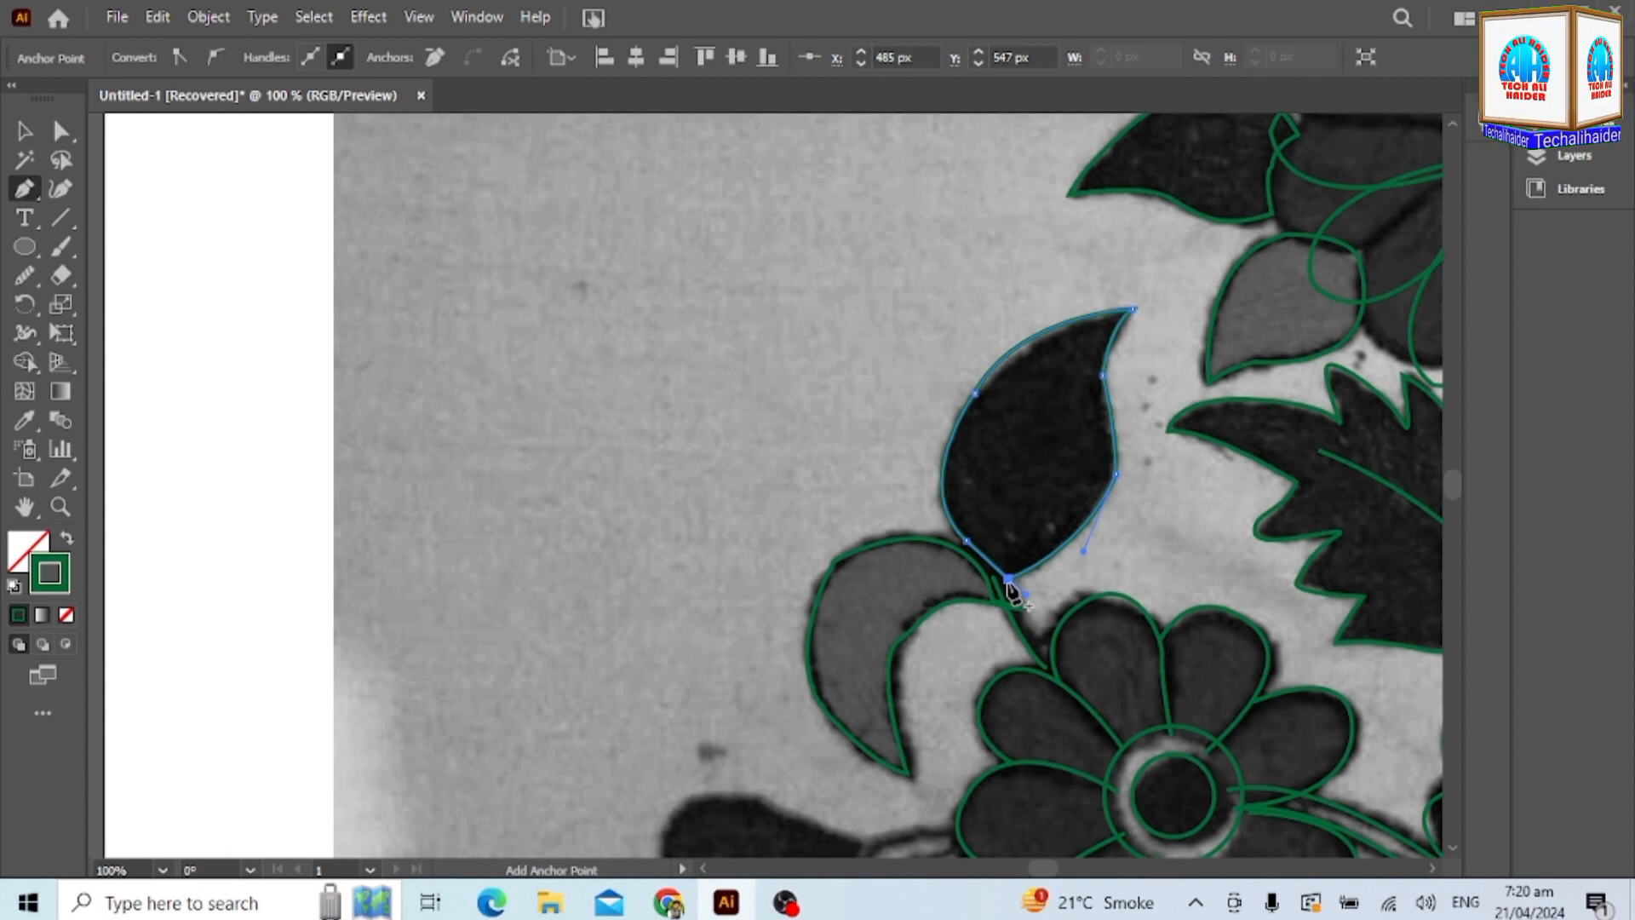
# Trace the upper and lower edges of the curved branch from the left flower's outer petal down to the dark bud.
pyautogui.scroll(-5, 1077, 638)
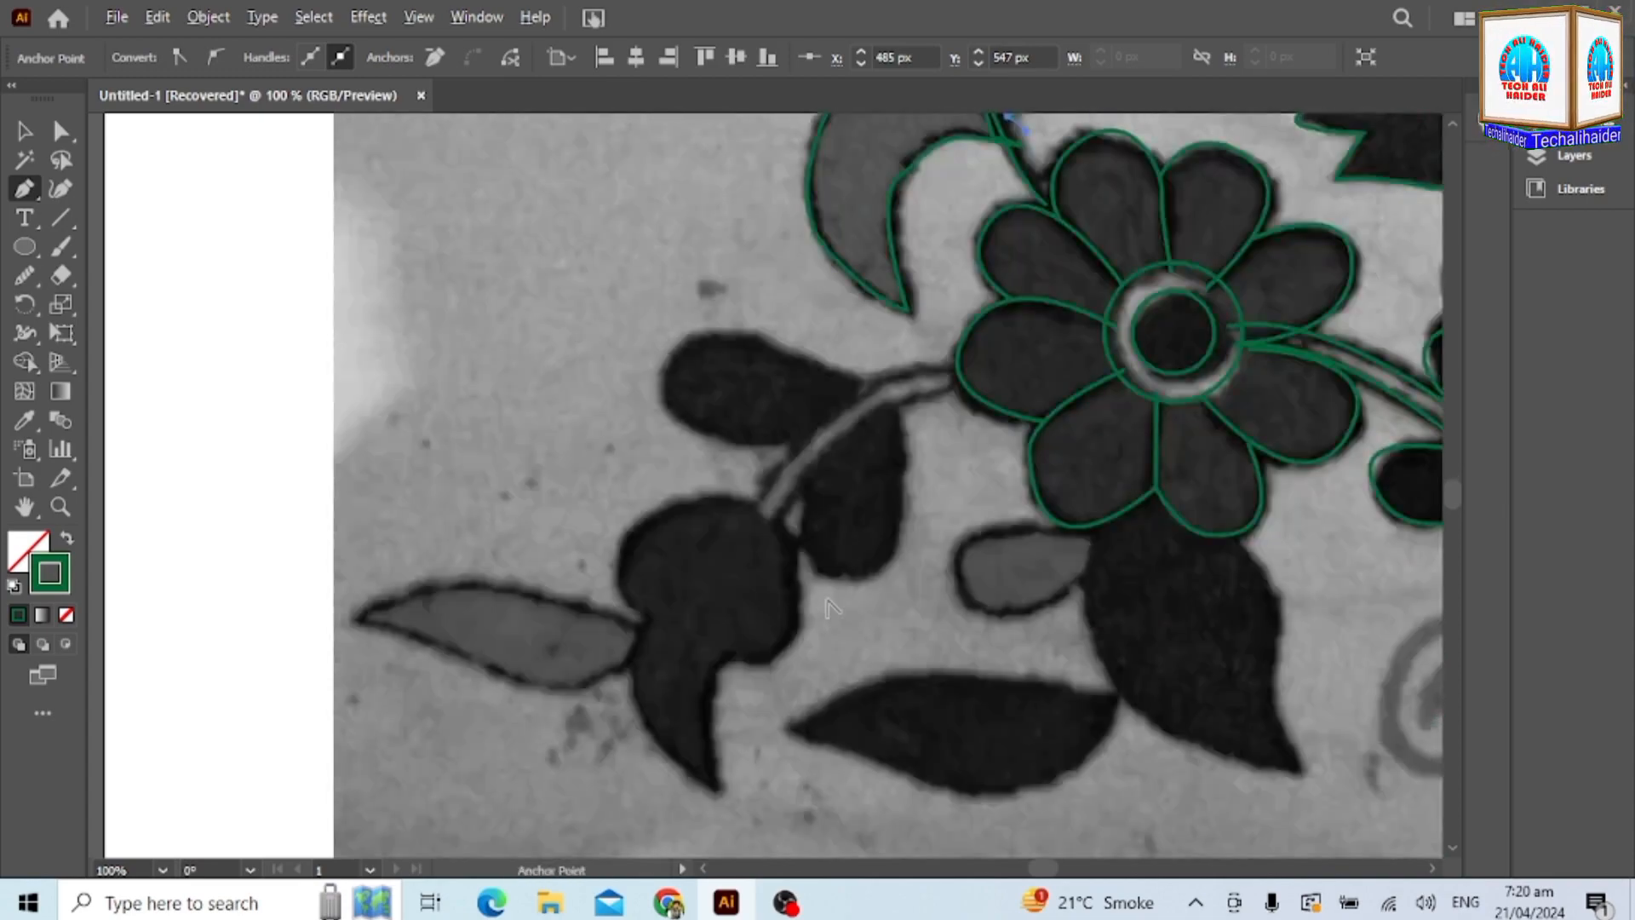
pyautogui.scroll(-3, 827, 601)
pyautogui.scroll(2, 896, 562)
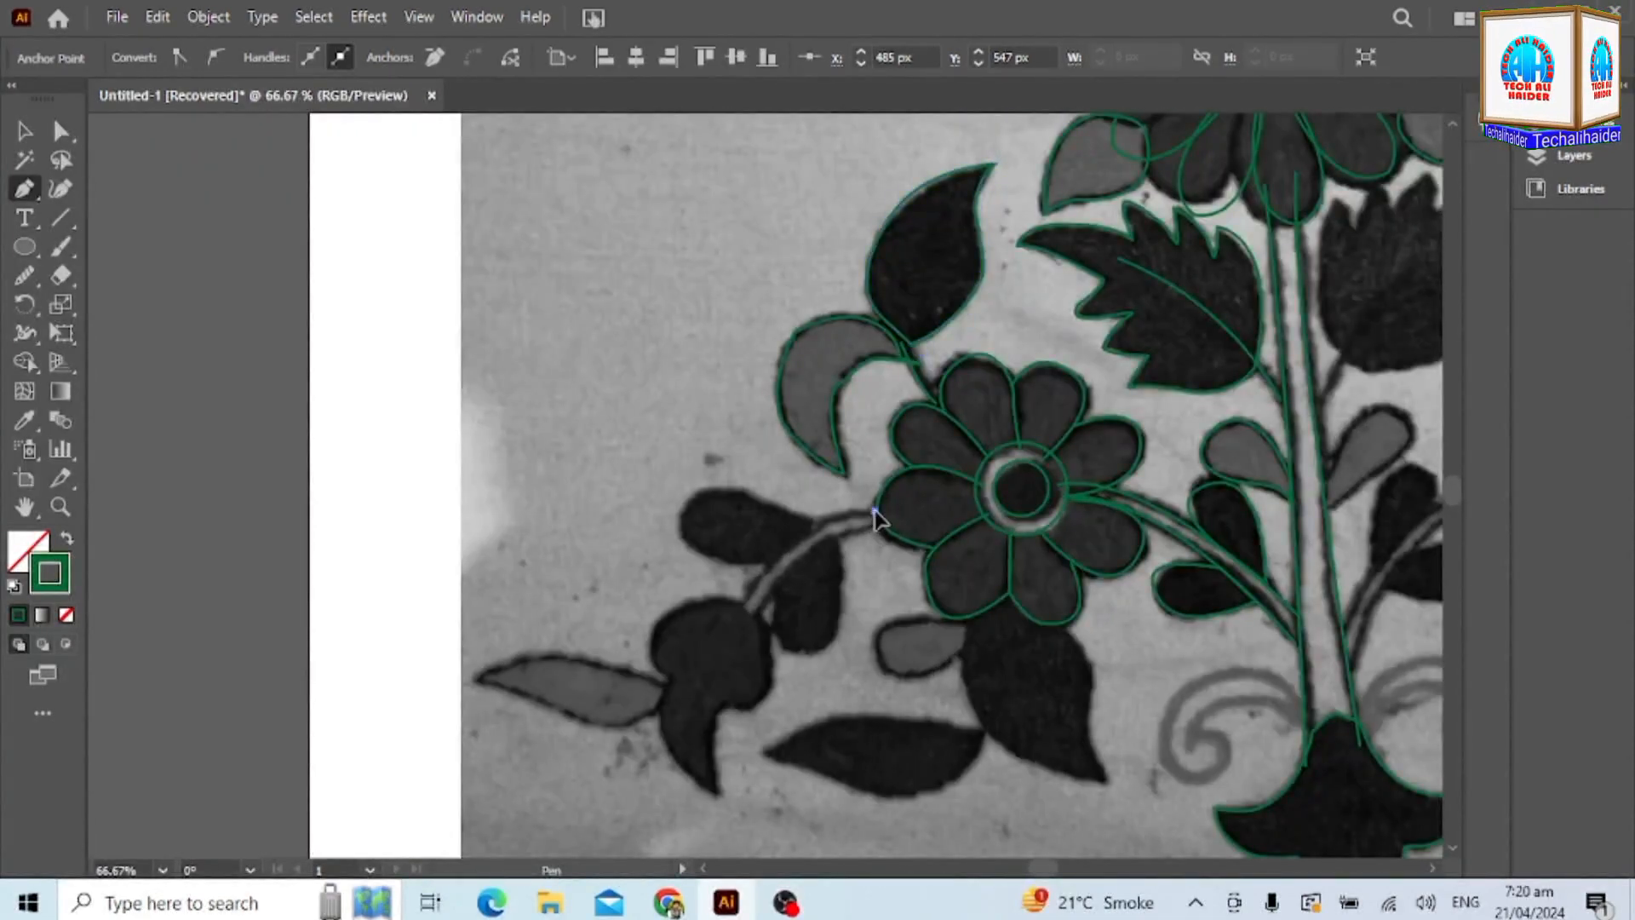
pyautogui.click(874, 511)
pyautogui.moveTo(738, 607); pyautogui.dragTo(701, 705)
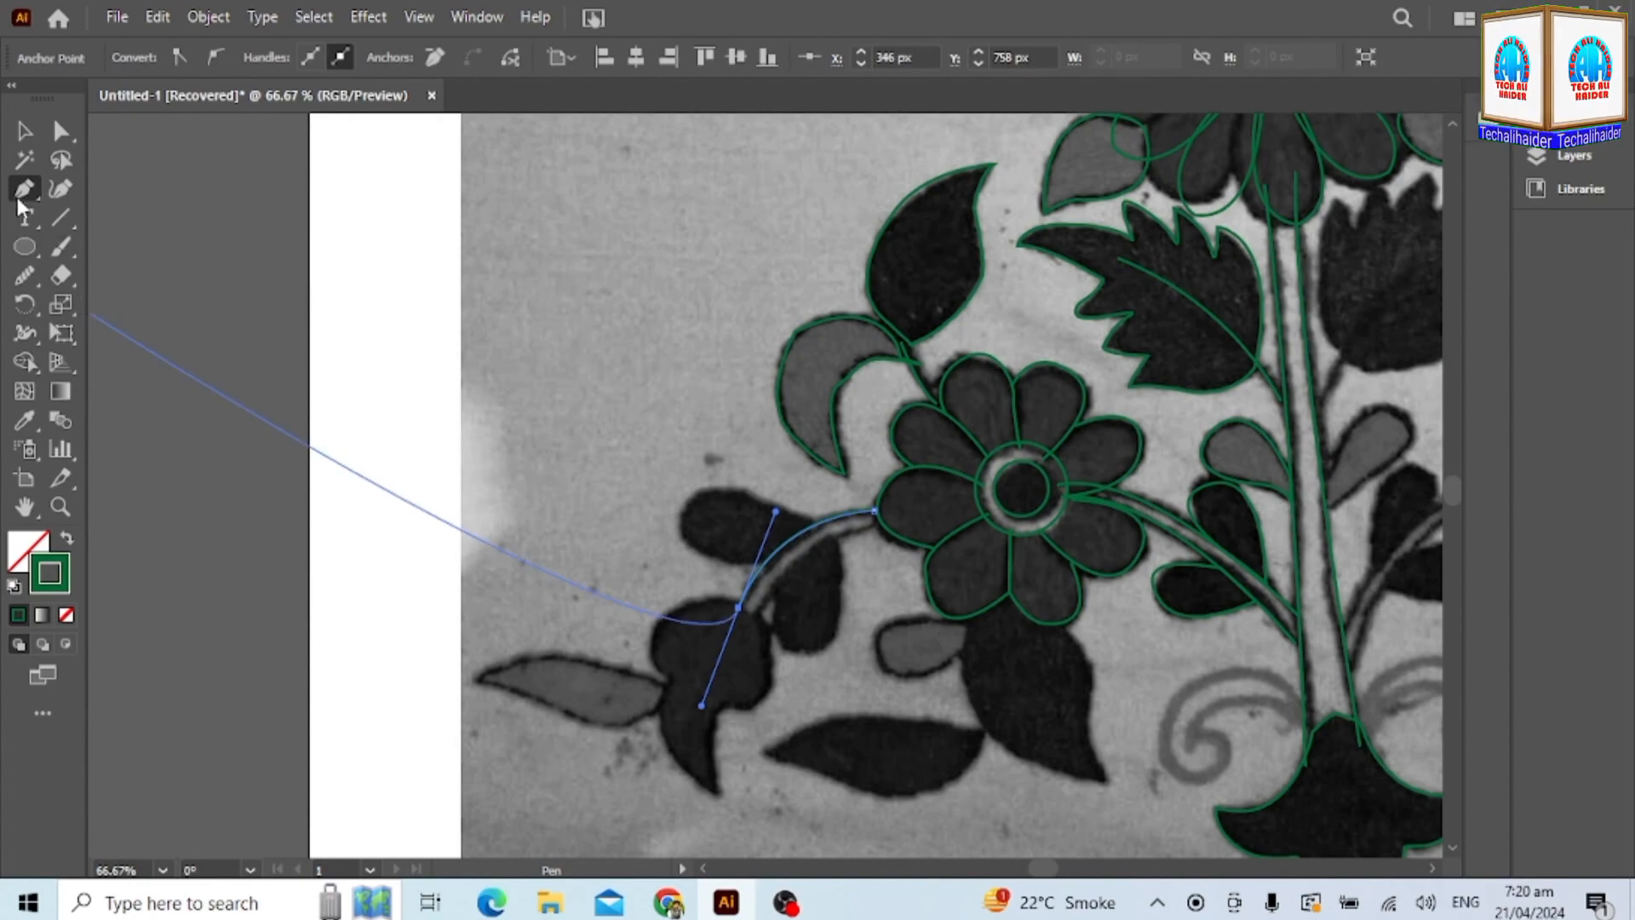
pyautogui.click(880, 527)
pyautogui.moveTo(755, 613); pyautogui.dragTo(696, 715)
pyautogui.scroll(-1, 696, 716)
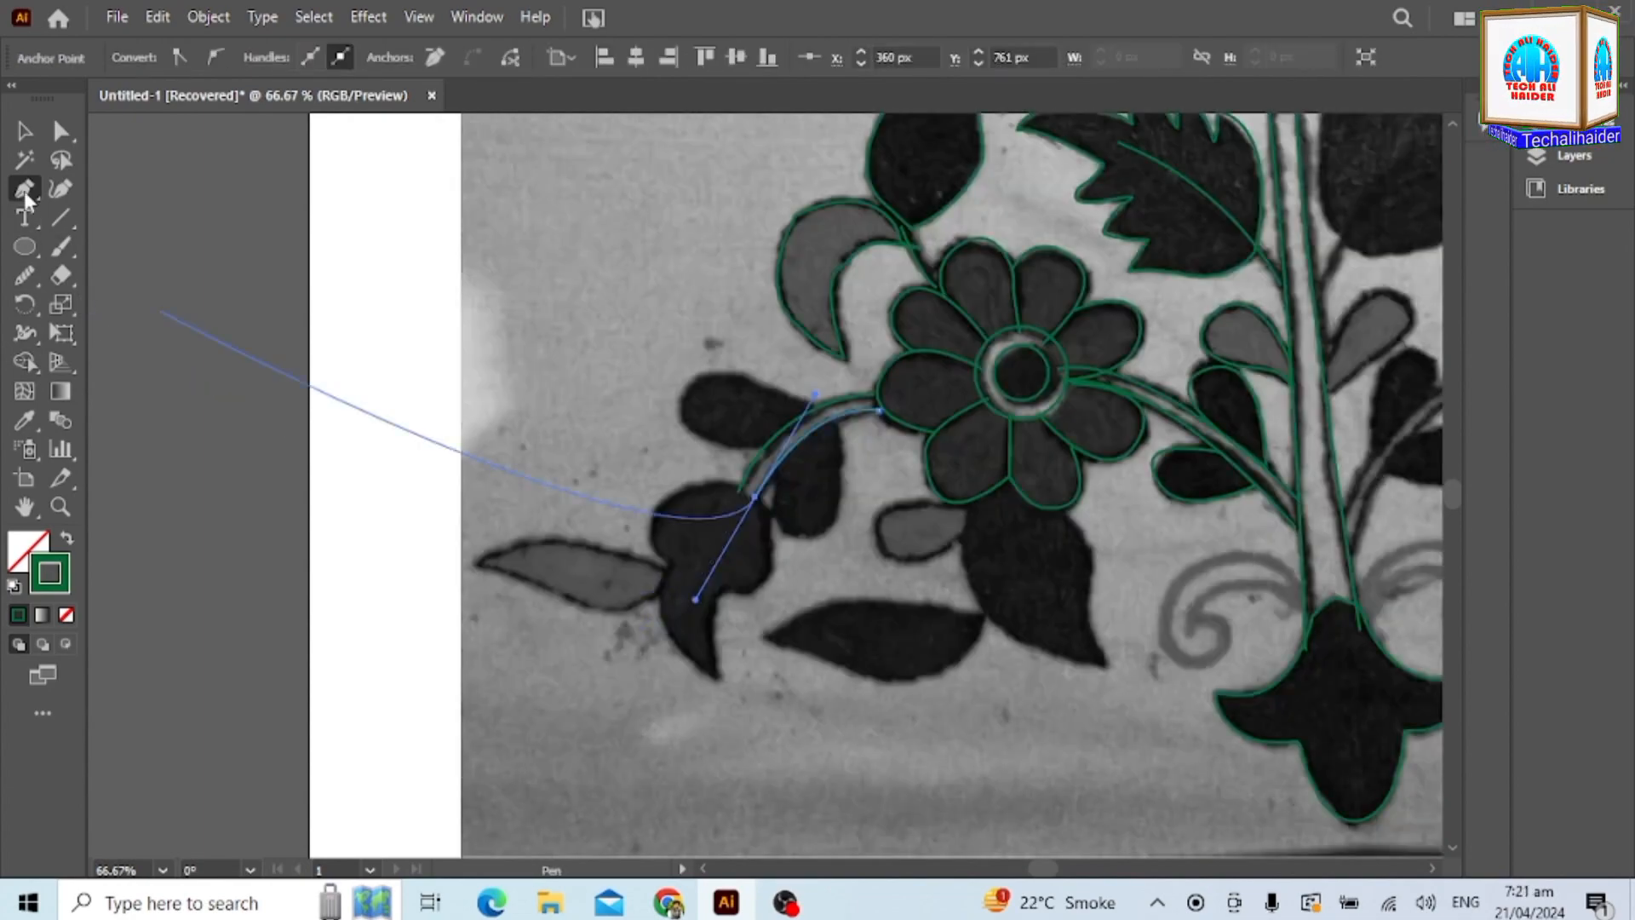
pyautogui.scroll(3, 818, 524)
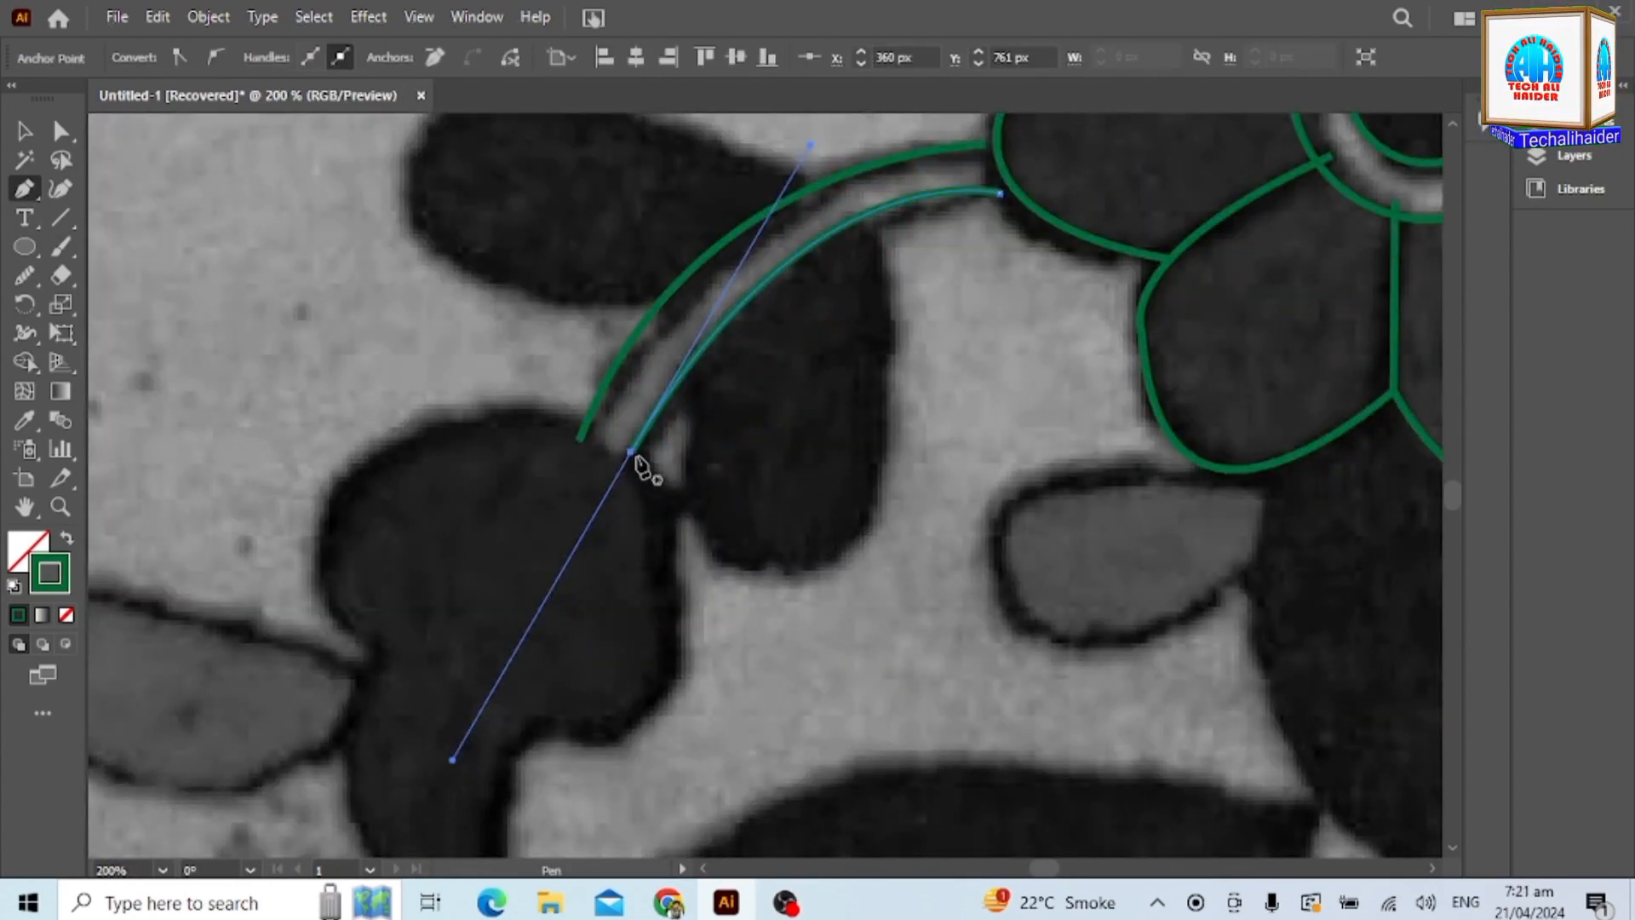
# Trace the dark bud's right edge, around its pointed tail and up to the notch on its left side.
pyautogui.scroll(-2, 639, 468)
pyautogui.moveTo(522, 570)
pyautogui.mouseDown()
pyautogui.moveTo(445, 584)
pyautogui.moveTo(292, 567)
pyautogui.mouseUp()
pyautogui.click(523, 575)
pyautogui.moveTo(511, 813); pyautogui.dragTo(540, 586)
pyautogui.click(512, 468)
pyautogui.moveTo(341, 227); pyautogui.dragTo(337, 330)
pyautogui.moveTo(379, 417); pyautogui.dragTo(376, 354)
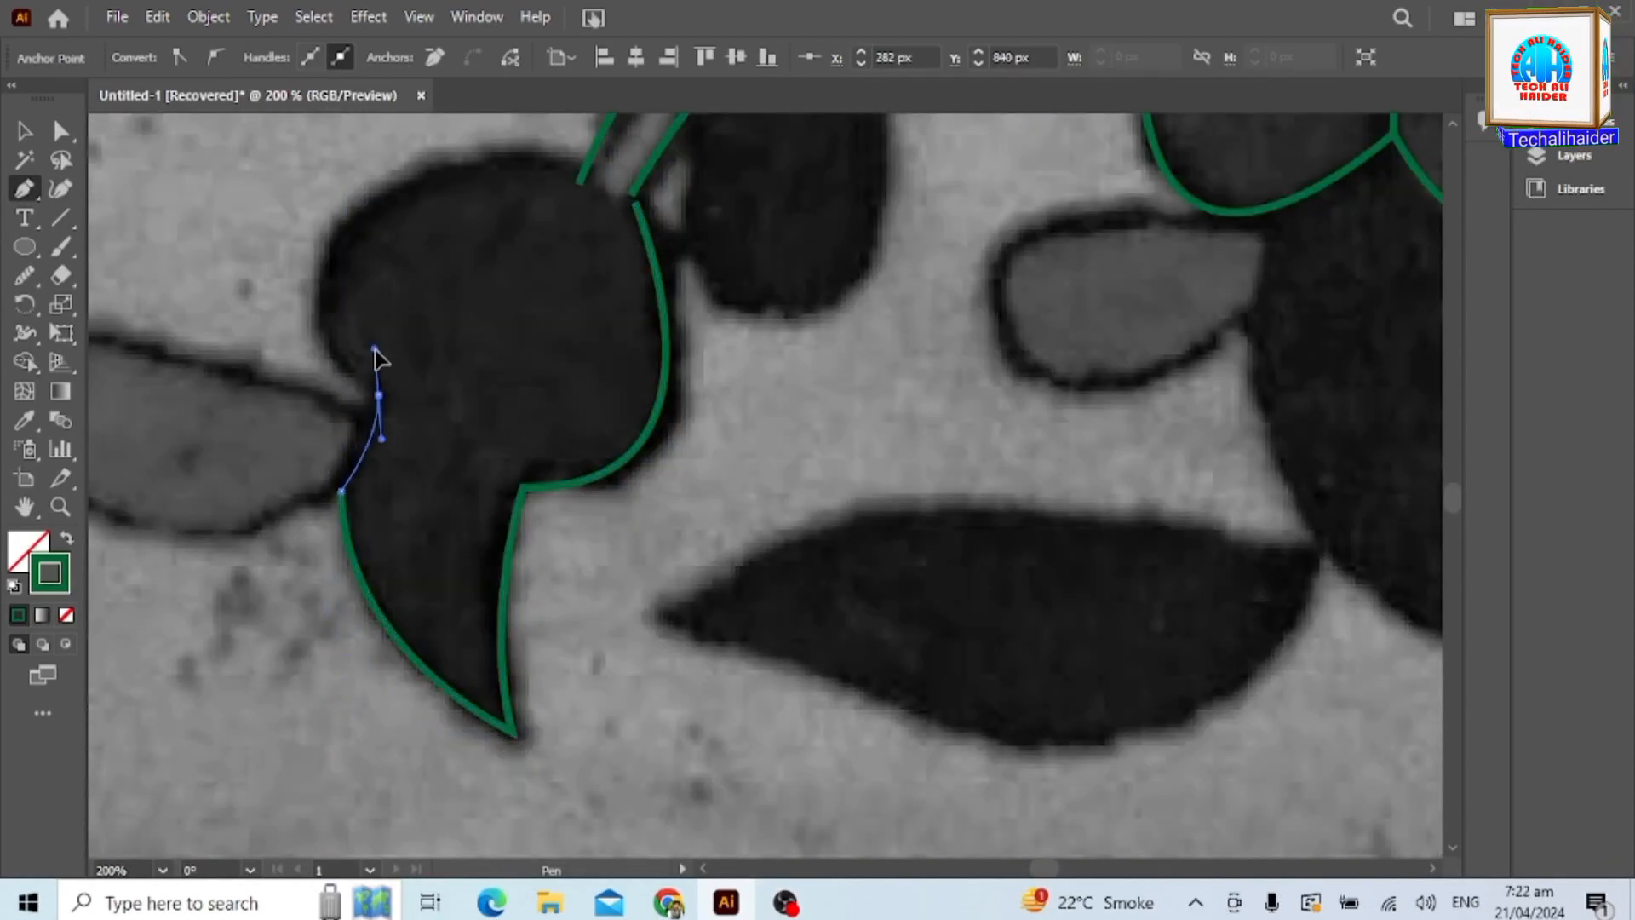
# Close the dark bud's outline around its rounded left side and top, where it meets the branch.
pyautogui.moveTo(357, 212); pyautogui.dragTo(447, 423)
pyautogui.moveTo(359, 605); pyautogui.dragTo(372, 607)
pyautogui.hotkey('ctrl', 'z')
pyautogui.click(360, 605)
pyautogui.moveTo(590, 576); pyautogui.dragTo(666, 638)
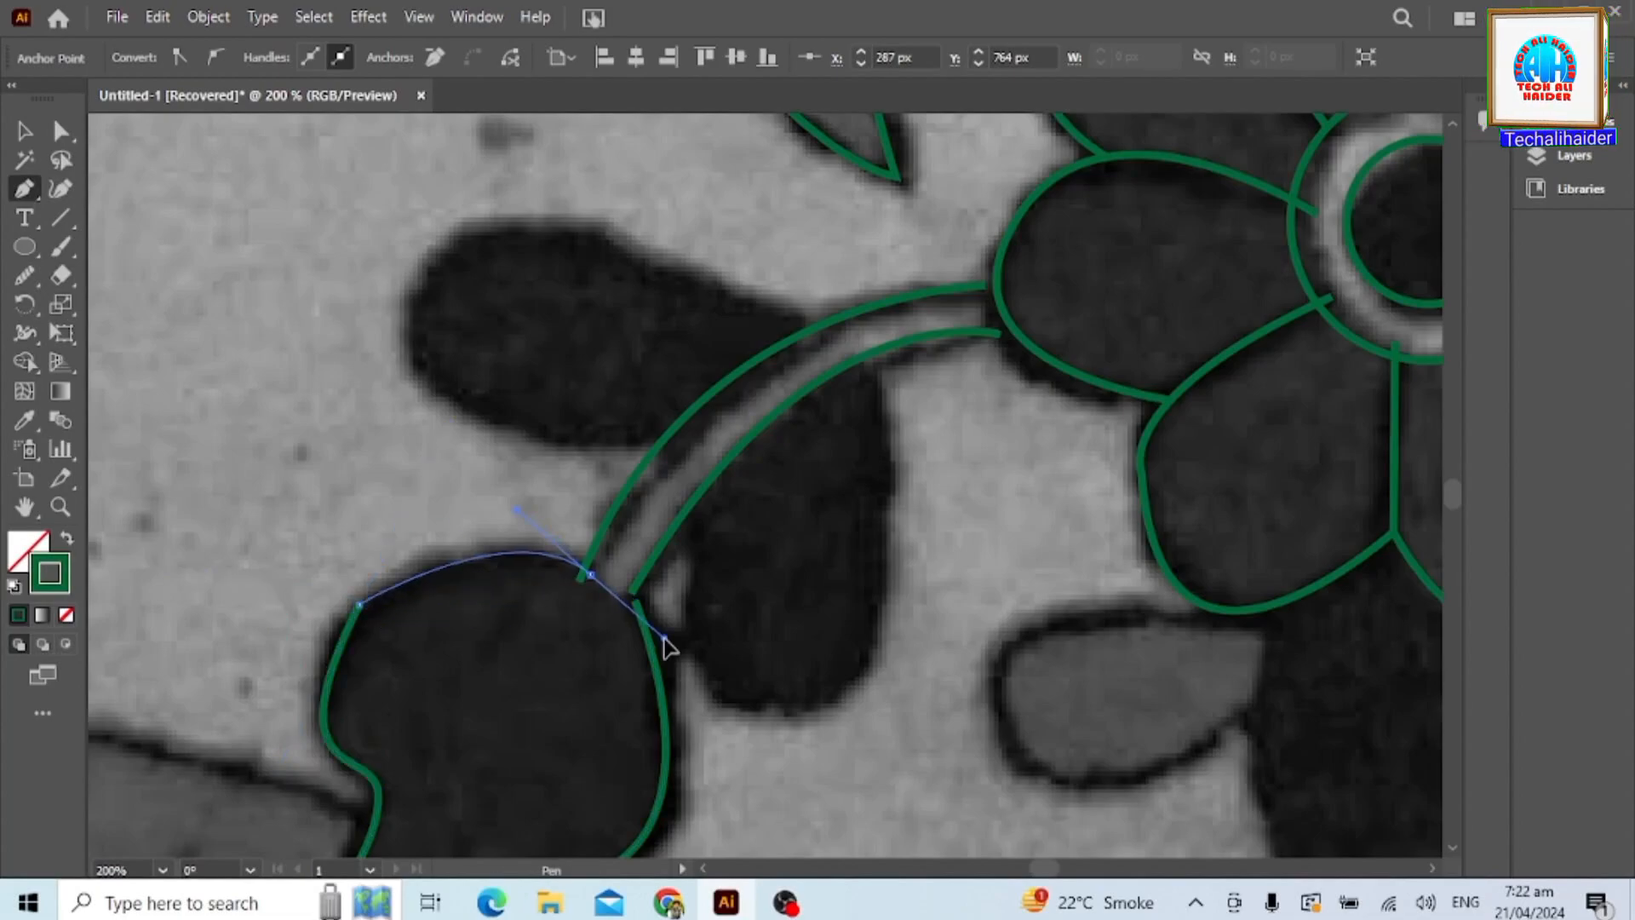
pyautogui.click(592, 579)
pyautogui.scroll(-3, 672, 610)
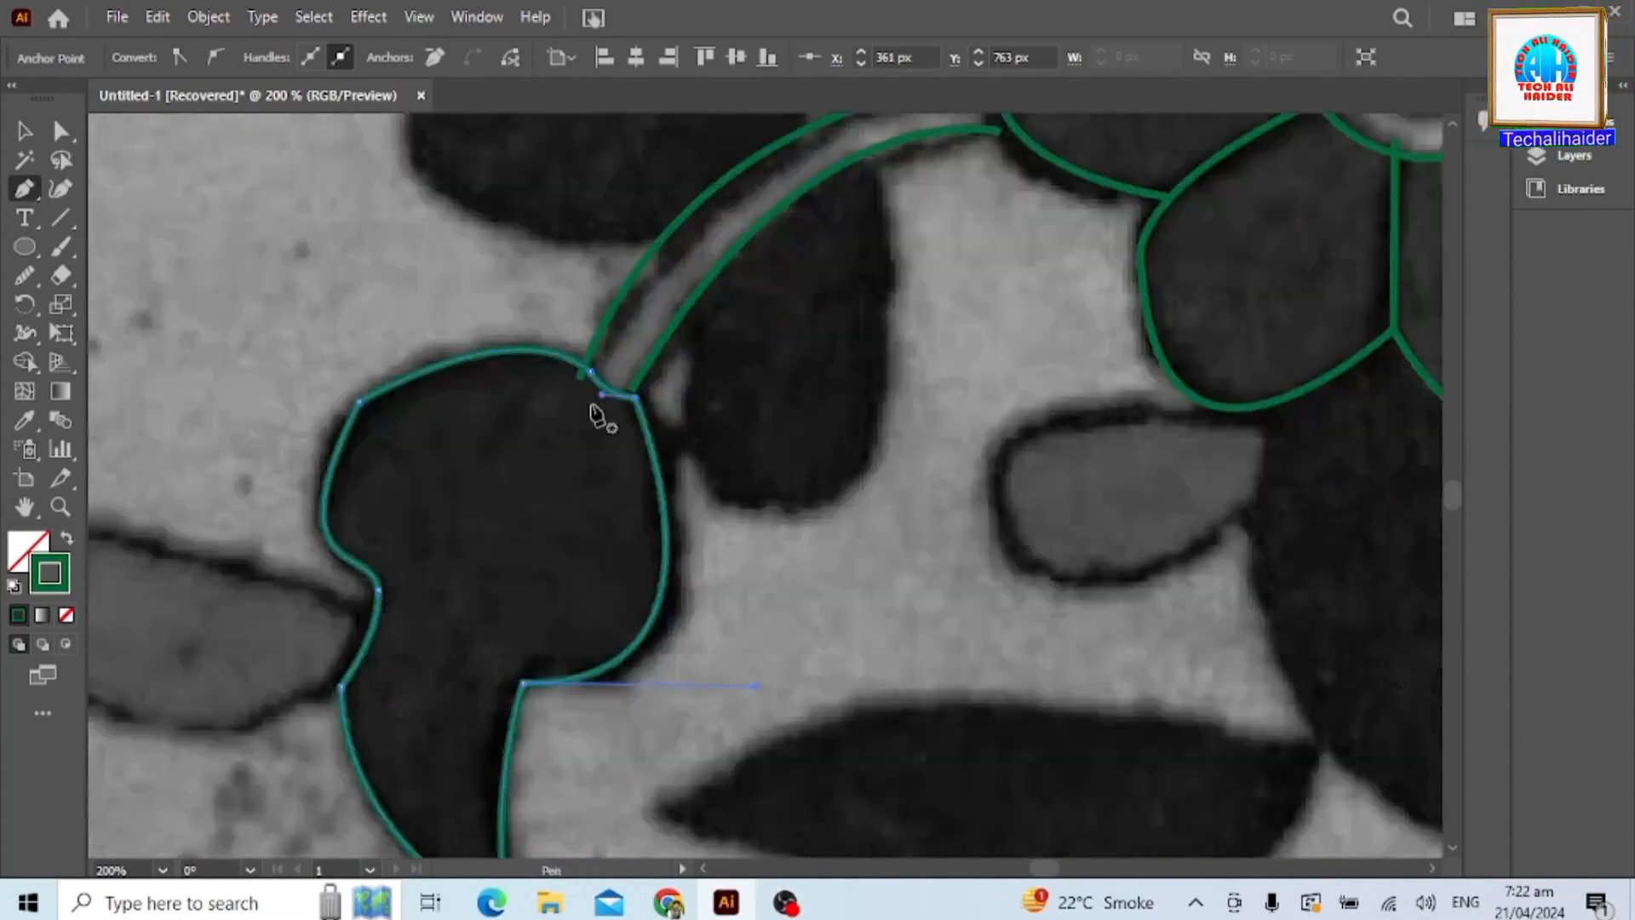
# Outline the grey pointed leaf left of the bud, from the bud's notch around its tip and back.
pyautogui.scroll(-2, 335, 694)
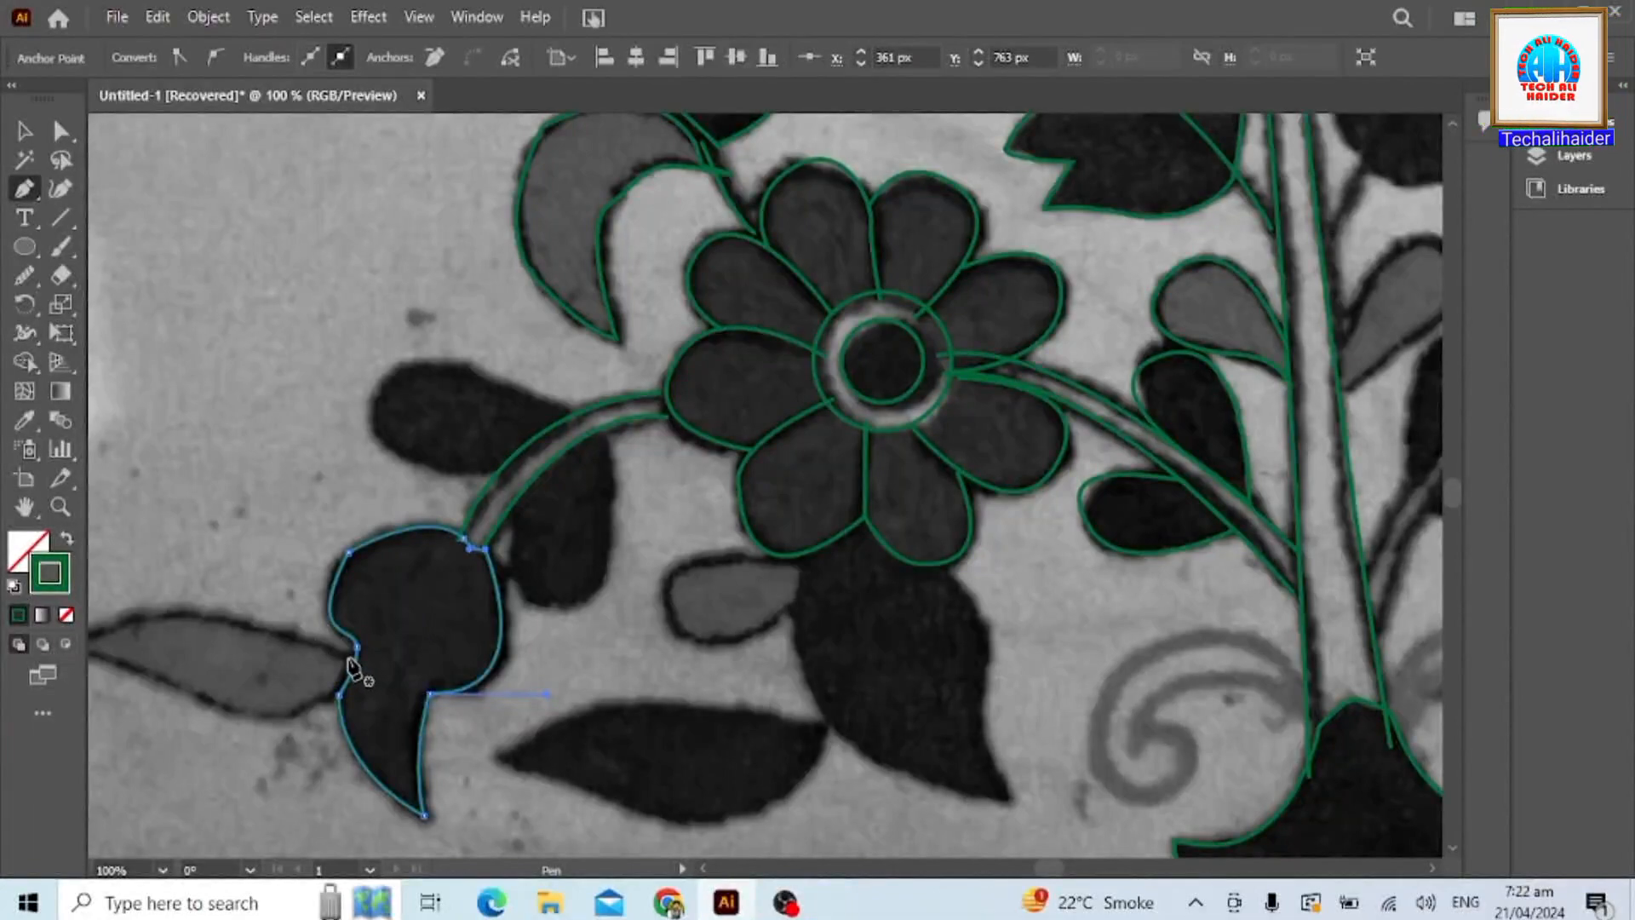
pyautogui.moveTo(352, 667); pyautogui.dragTo(639, 630)
pyautogui.click(647, 615)
pyautogui.moveTo(363, 610); pyautogui.dragTo(260, 700)
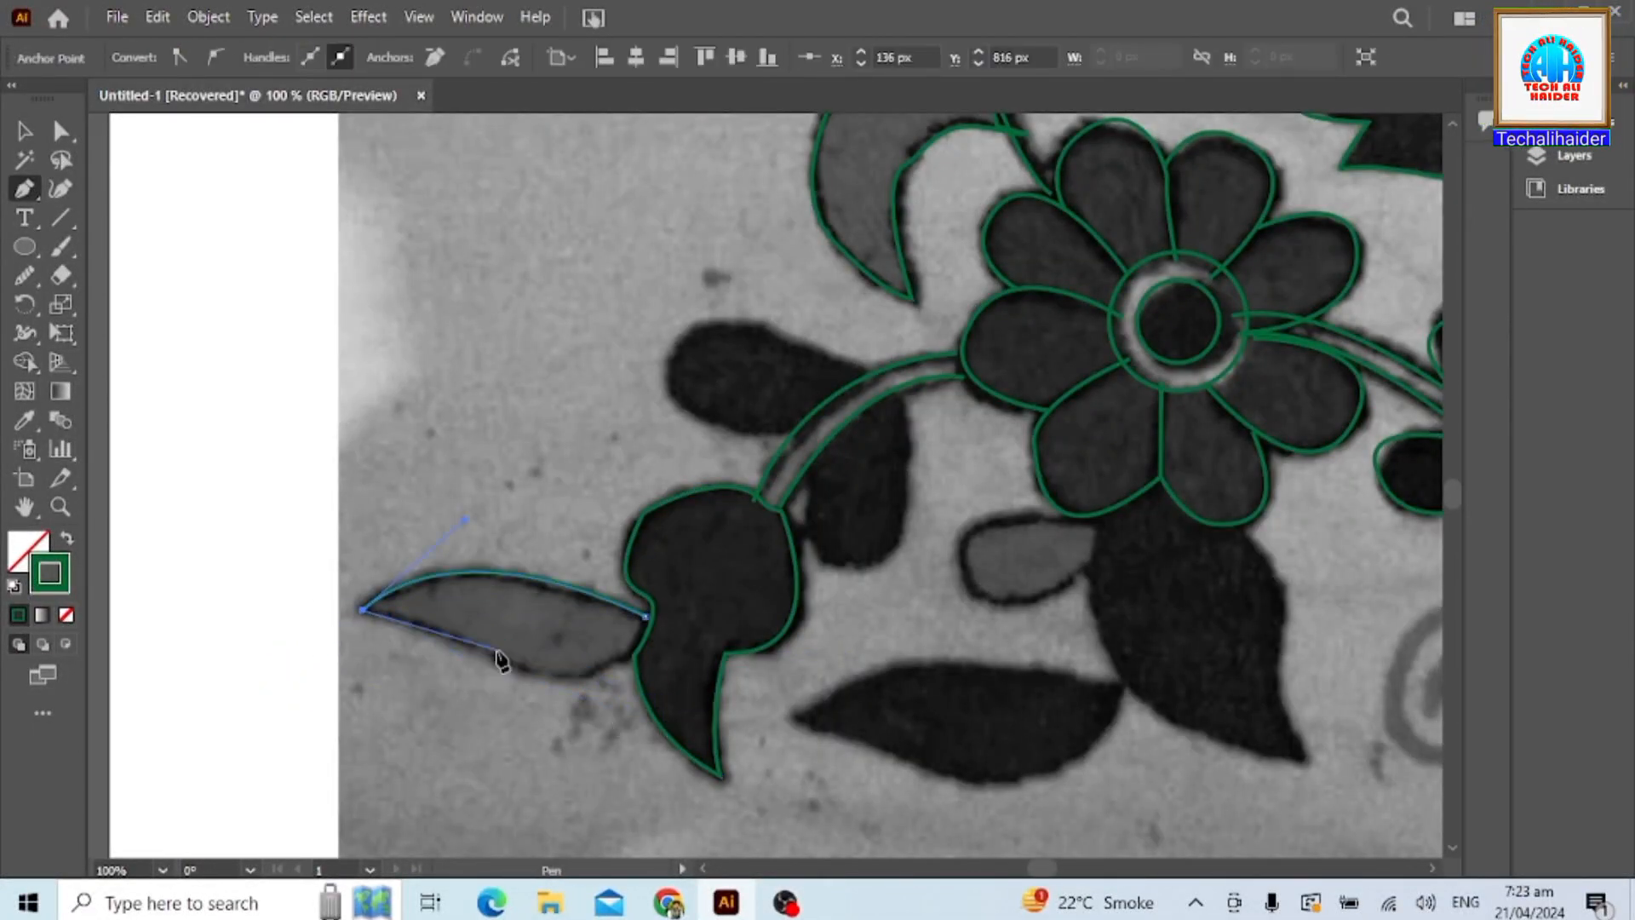
pyautogui.moveTo(529, 689); pyautogui.dragTo(530, 690)
pyautogui.moveTo(642, 638); pyautogui.dragTo(665, 614)
pyautogui.click(645, 614)
pyautogui.scroll(-3, 717, 694)
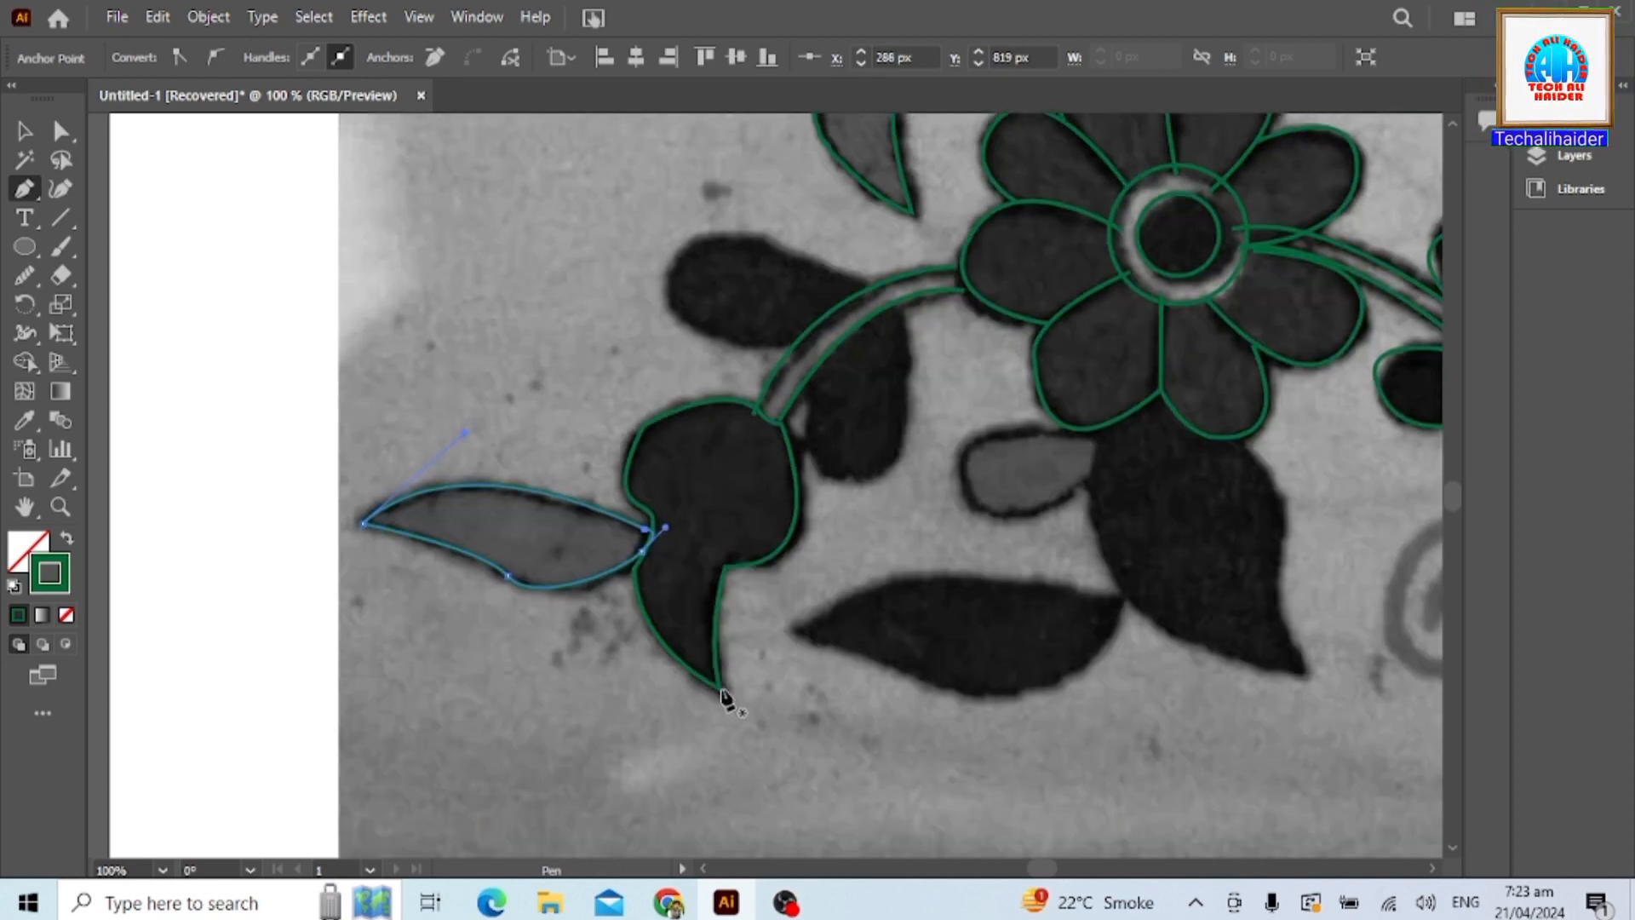
# Outline the dark drop-shaped leaf hanging beneath the curved branch near the bud.
pyautogui.scroll(2, 1035, 634)
pyautogui.moveTo(900, 363); pyautogui.dragTo(931, 490)
pyautogui.moveTo(807, 547); pyautogui.dragTo(808, 548)
pyautogui.moveTo(807, 460); pyautogui.dragTo(820, 392)
pyautogui.hotkey('ctrl', 'z')
pyautogui.moveTo(817, 469); pyautogui.dragTo(819, 388)
# Outline the dark rounded leaf above the curved branch as a closed path starting and ending at the branch.
pyautogui.click(869, 338)
pyautogui.moveTo(705, 296); pyautogui.dragTo(800, 414)
pyautogui.hotkey('ctrl', 'z')
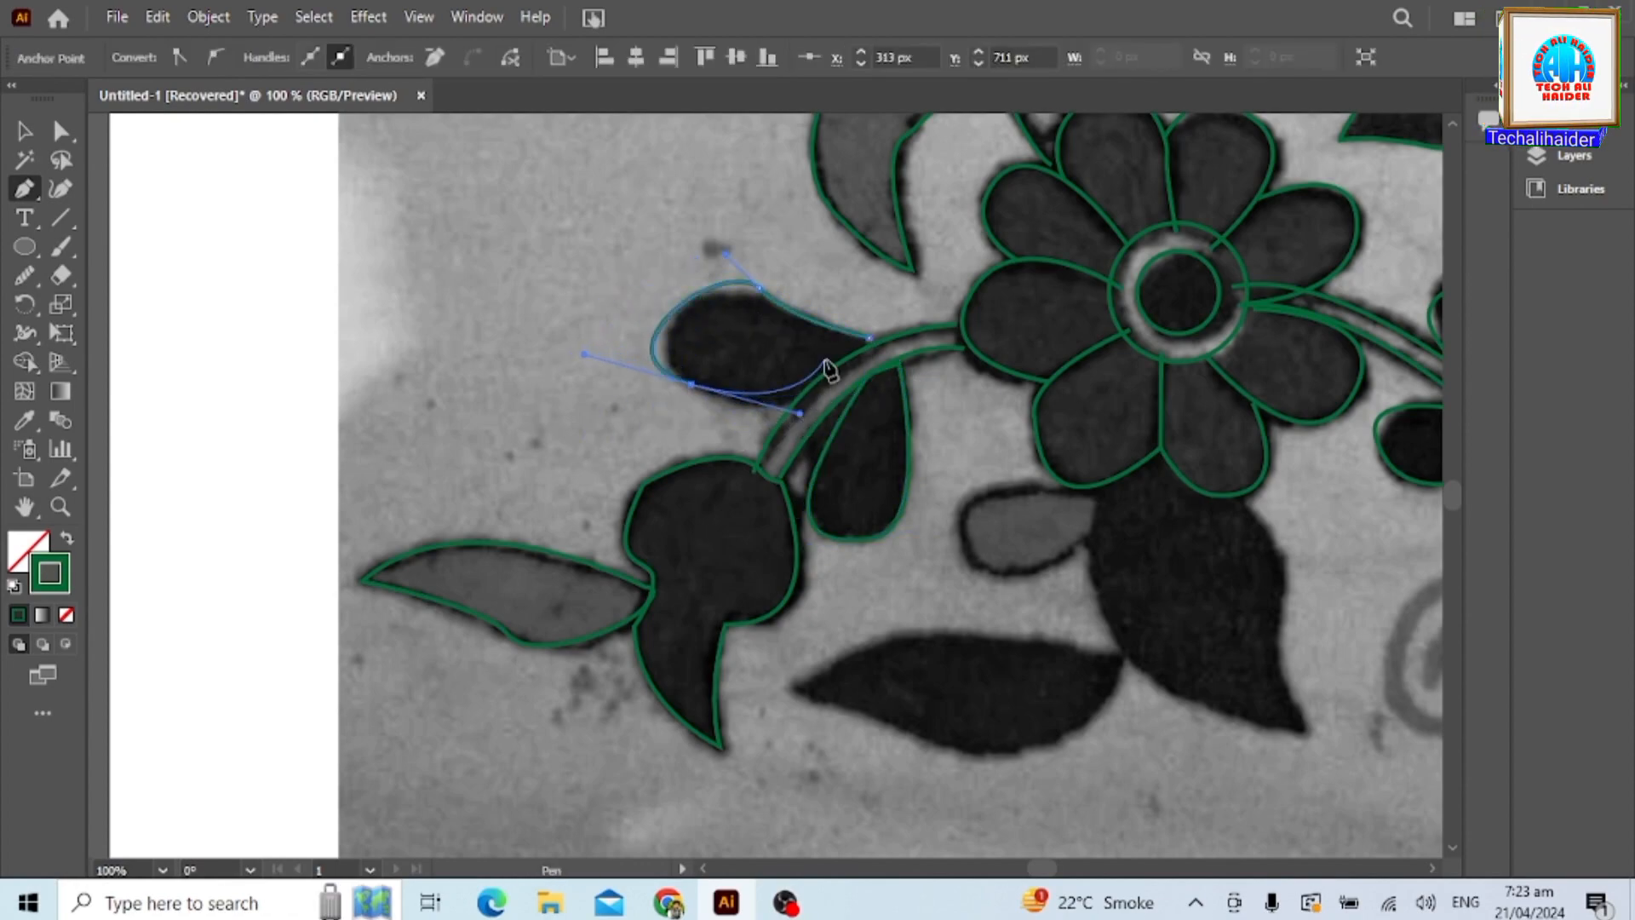
pyautogui.click(870, 338)
pyautogui.scroll(-1, 656, 500)
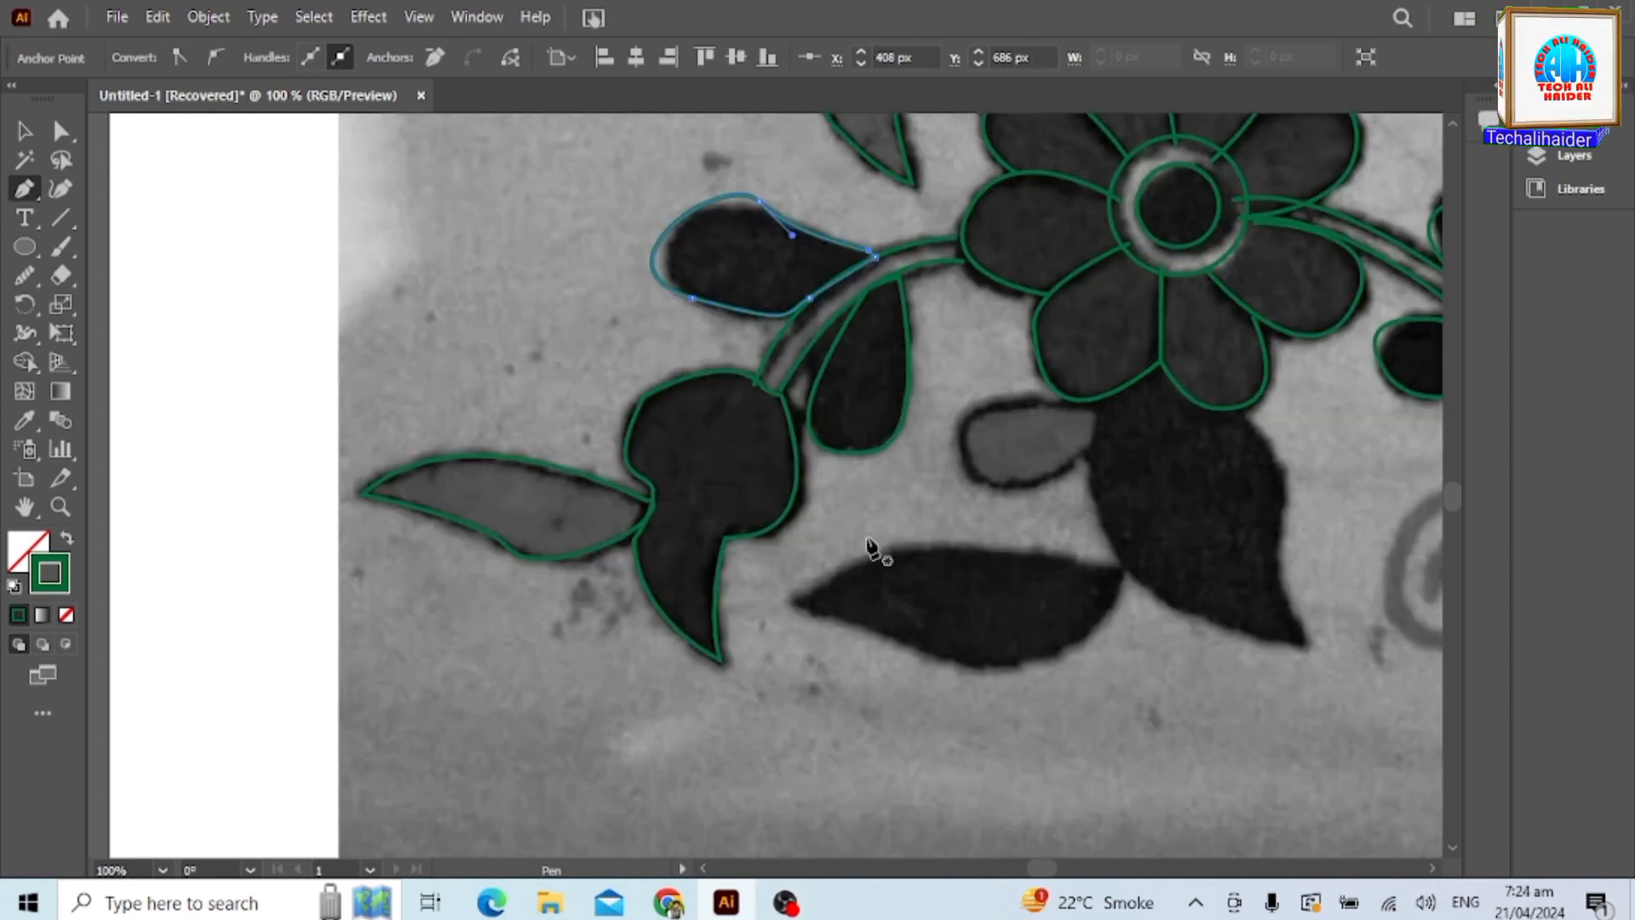
# Outline the large dark leaf below the left flower, around its pointed tip and up between the two bottom petals.
pyautogui.click(1102, 460)
pyautogui.moveTo(1197, 670); pyautogui.dragTo(1327, 698)
pyautogui.click(1197, 672)
pyautogui.hotkey('ctrl', 'z')
pyautogui.click(1196, 672)
pyautogui.moveTo(1280, 565); pyautogui.dragTo(1298, 513)
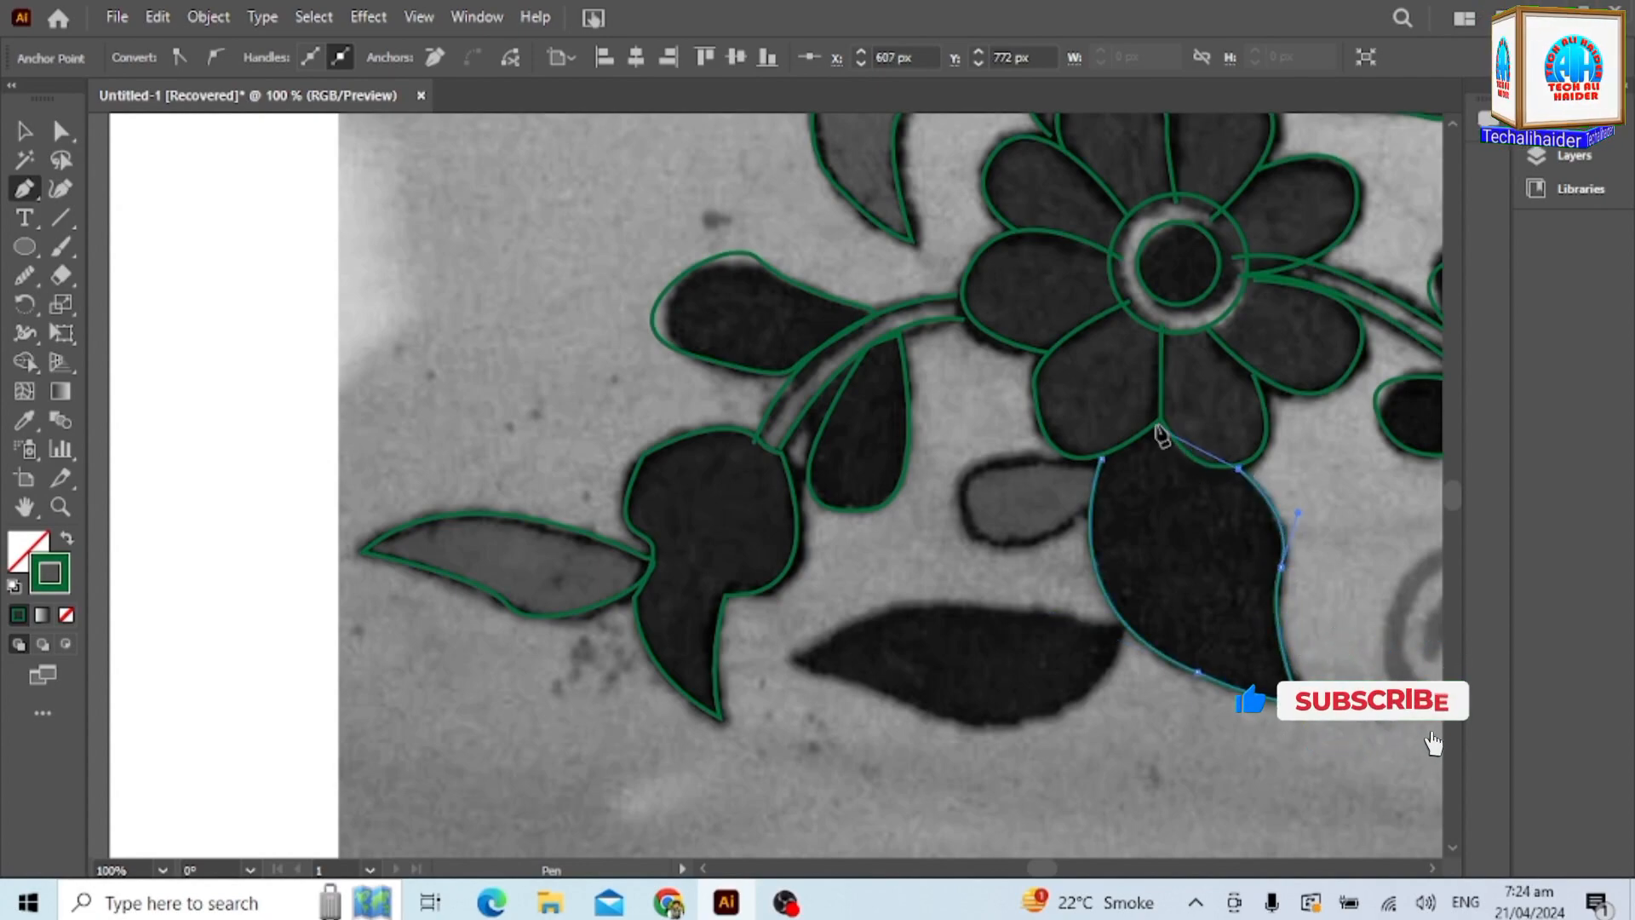
pyautogui.moveTo(1160, 423); pyautogui.dragTo(1163, 405)
pyautogui.click(1101, 460)
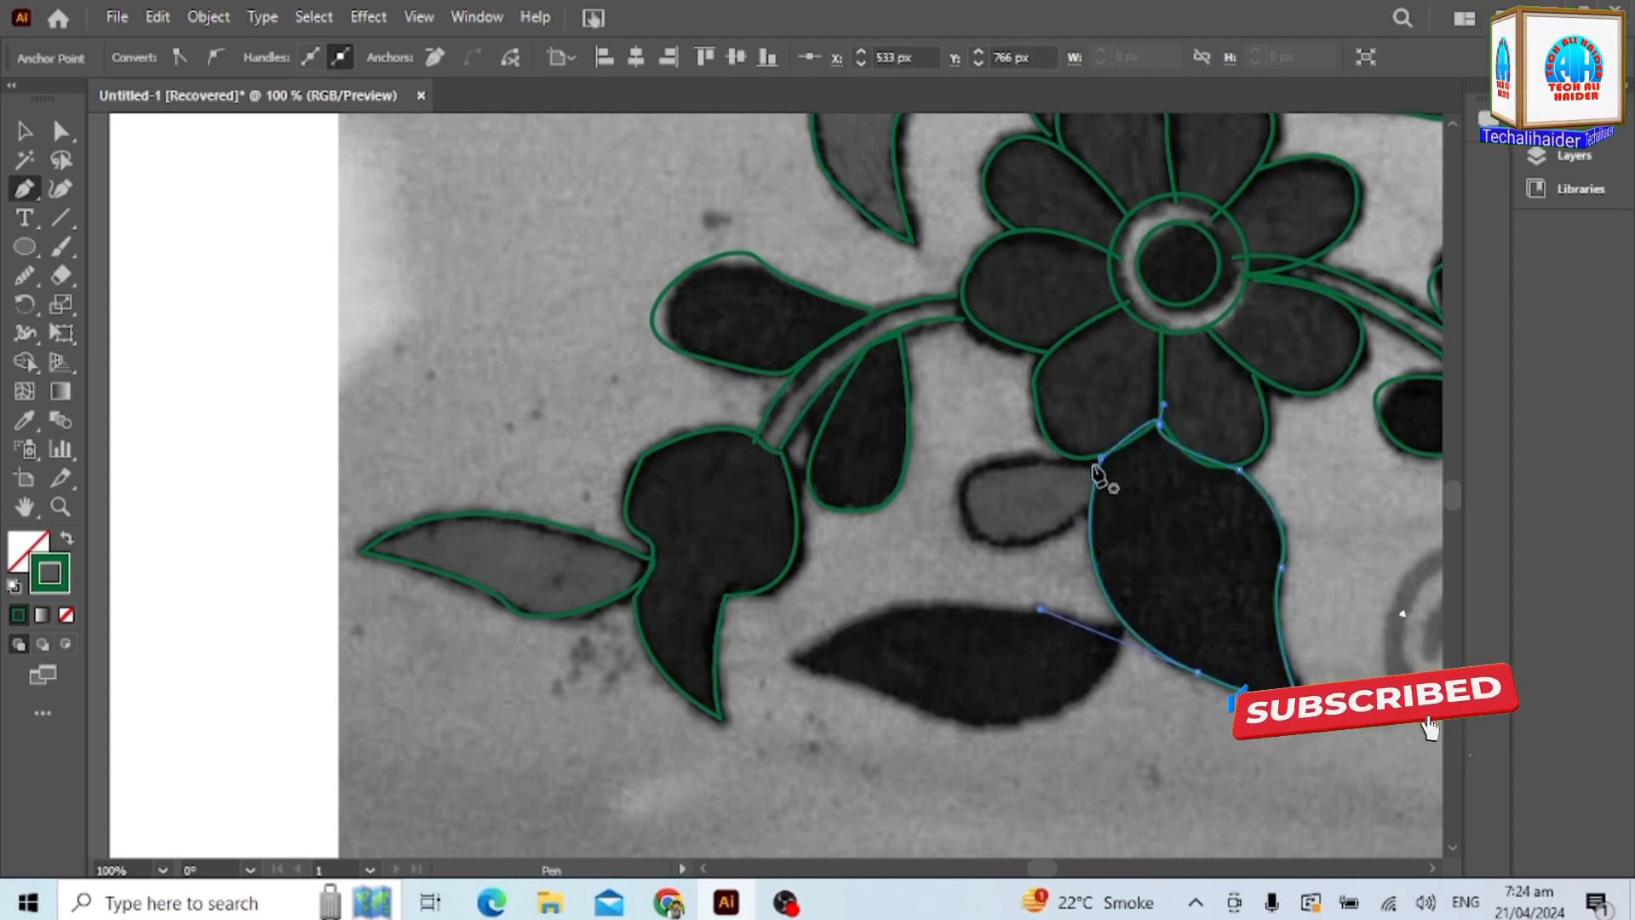
# Outline the small grey leaf attached to the left side of the large dark leaf.
pyautogui.click(1097, 466)
pyautogui.moveTo(963, 507); pyautogui.dragTo(1005, 577)
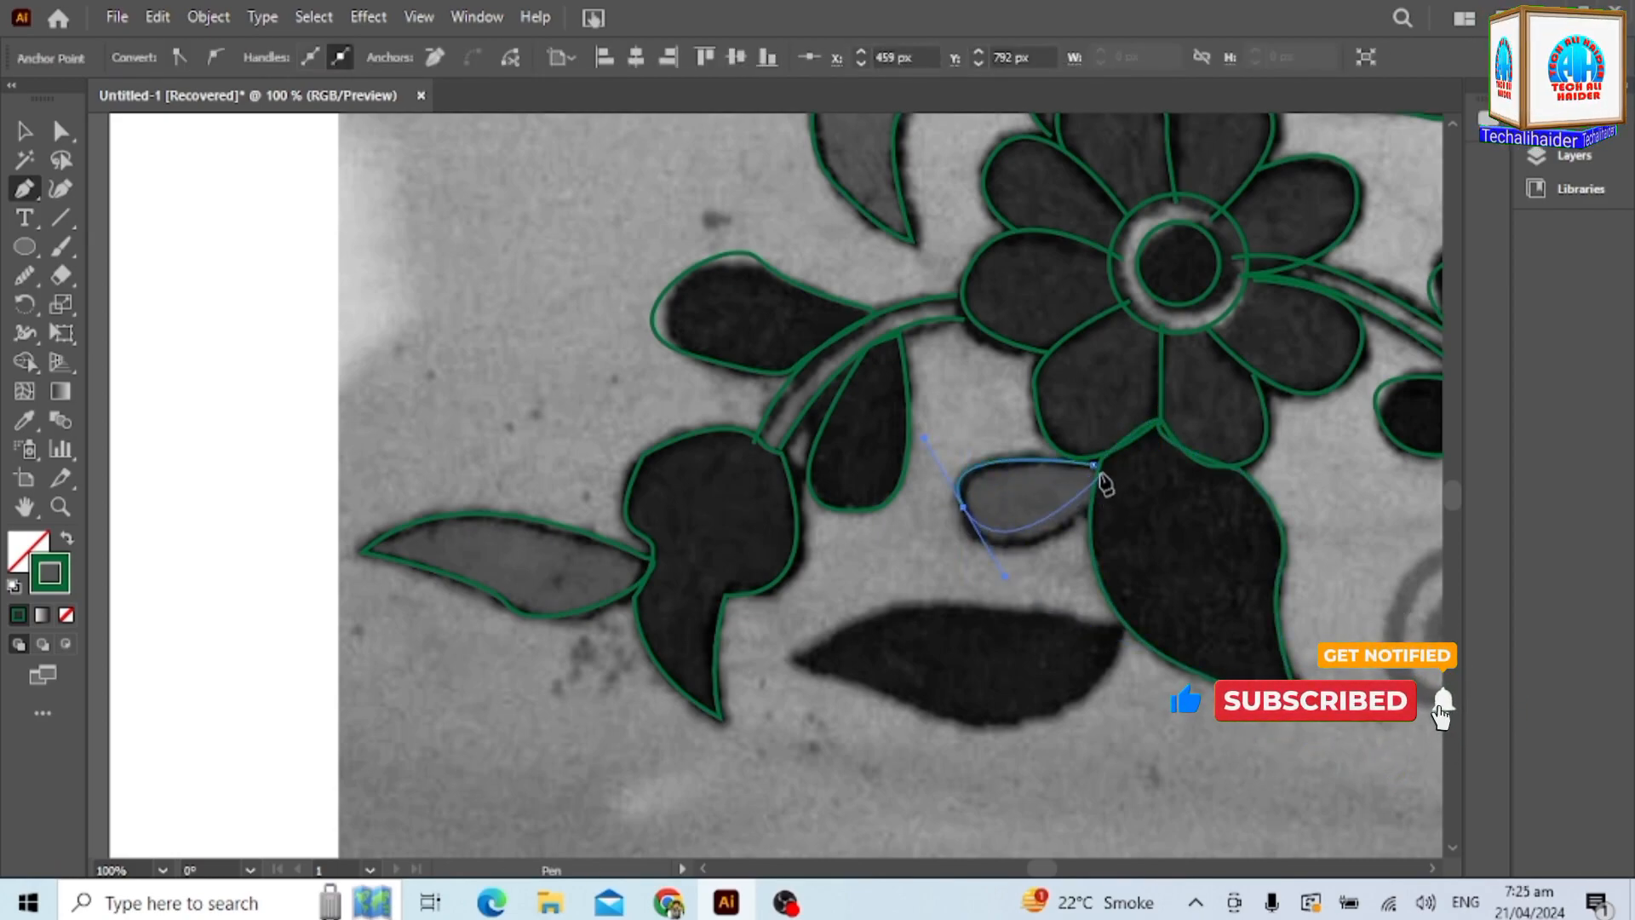
pyautogui.moveTo(1097, 465); pyautogui.dragTo(1113, 412)
pyautogui.scroll(-2, 1089, 596)
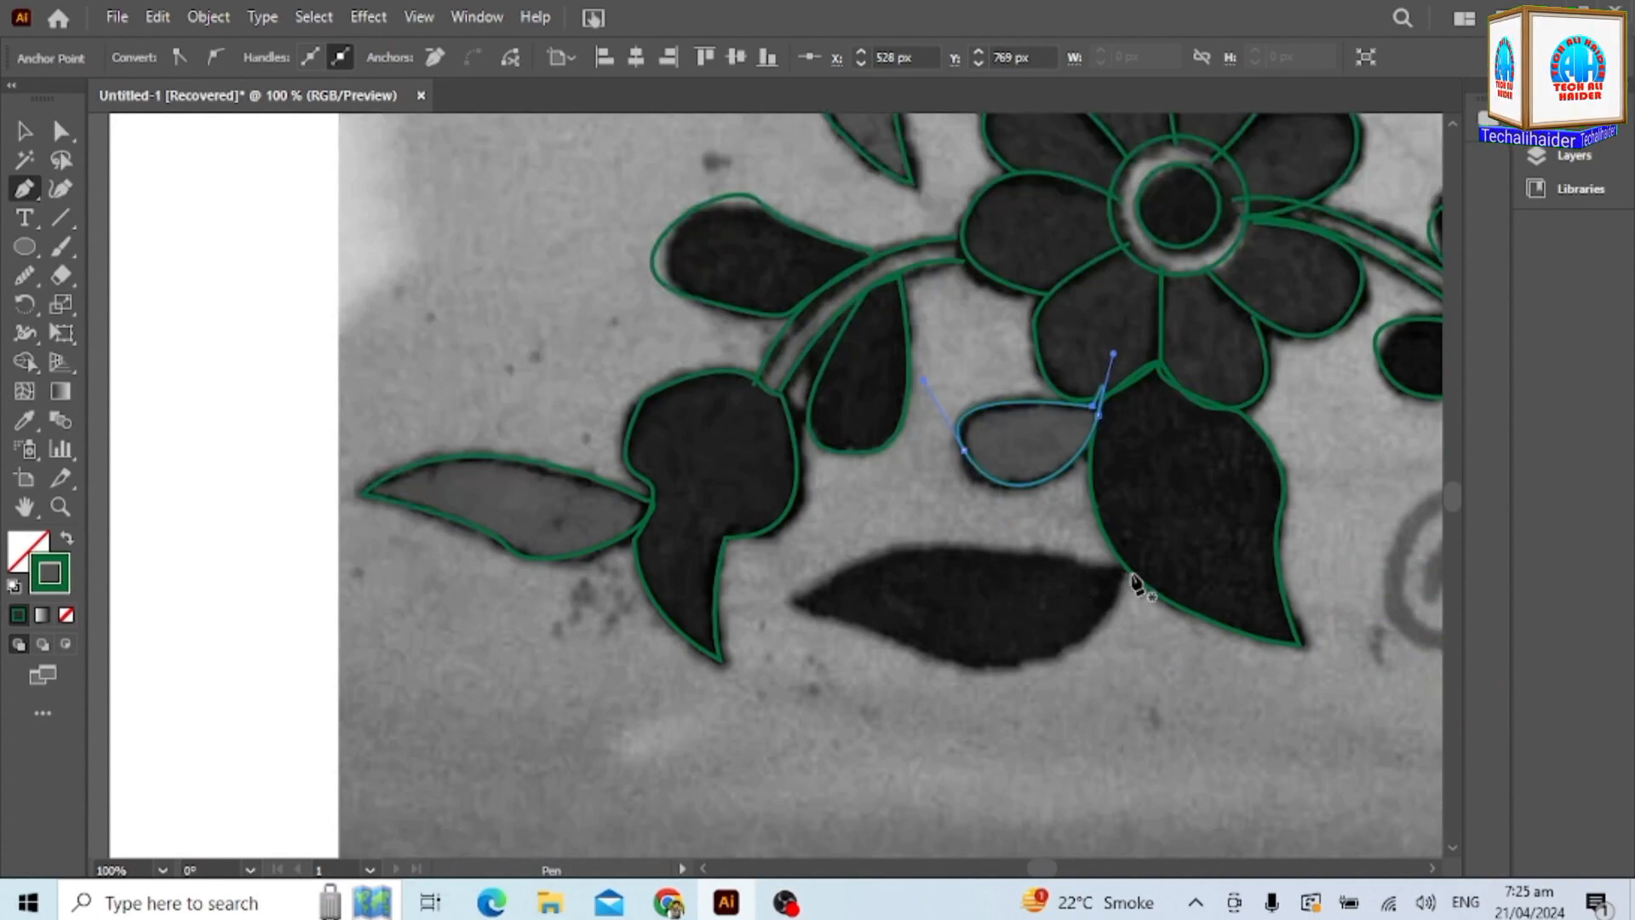
pyautogui.click(1121, 564)
pyautogui.moveTo(1062, 558); pyautogui.dragTo(1041, 535)
pyautogui.moveTo(787, 598); pyautogui.dragTo(1011, 680)
pyautogui.hotkey('ctrl', 'z')
pyautogui.moveTo(1122, 566); pyautogui.dragTo(1143, 465)
pyautogui.hotkey('ctrl', 'z')
pyautogui.hotkey('ctrl', 'z')
pyautogui.hotkey('ctrl', 'z')
# Trace the upper edge of the horizontal dark leaf left of the large leaf, out to its pointed tip.
pyautogui.moveTo(845, 565); pyautogui.dragTo(747, 621)
pyautogui.scroll(5, 818, 580)
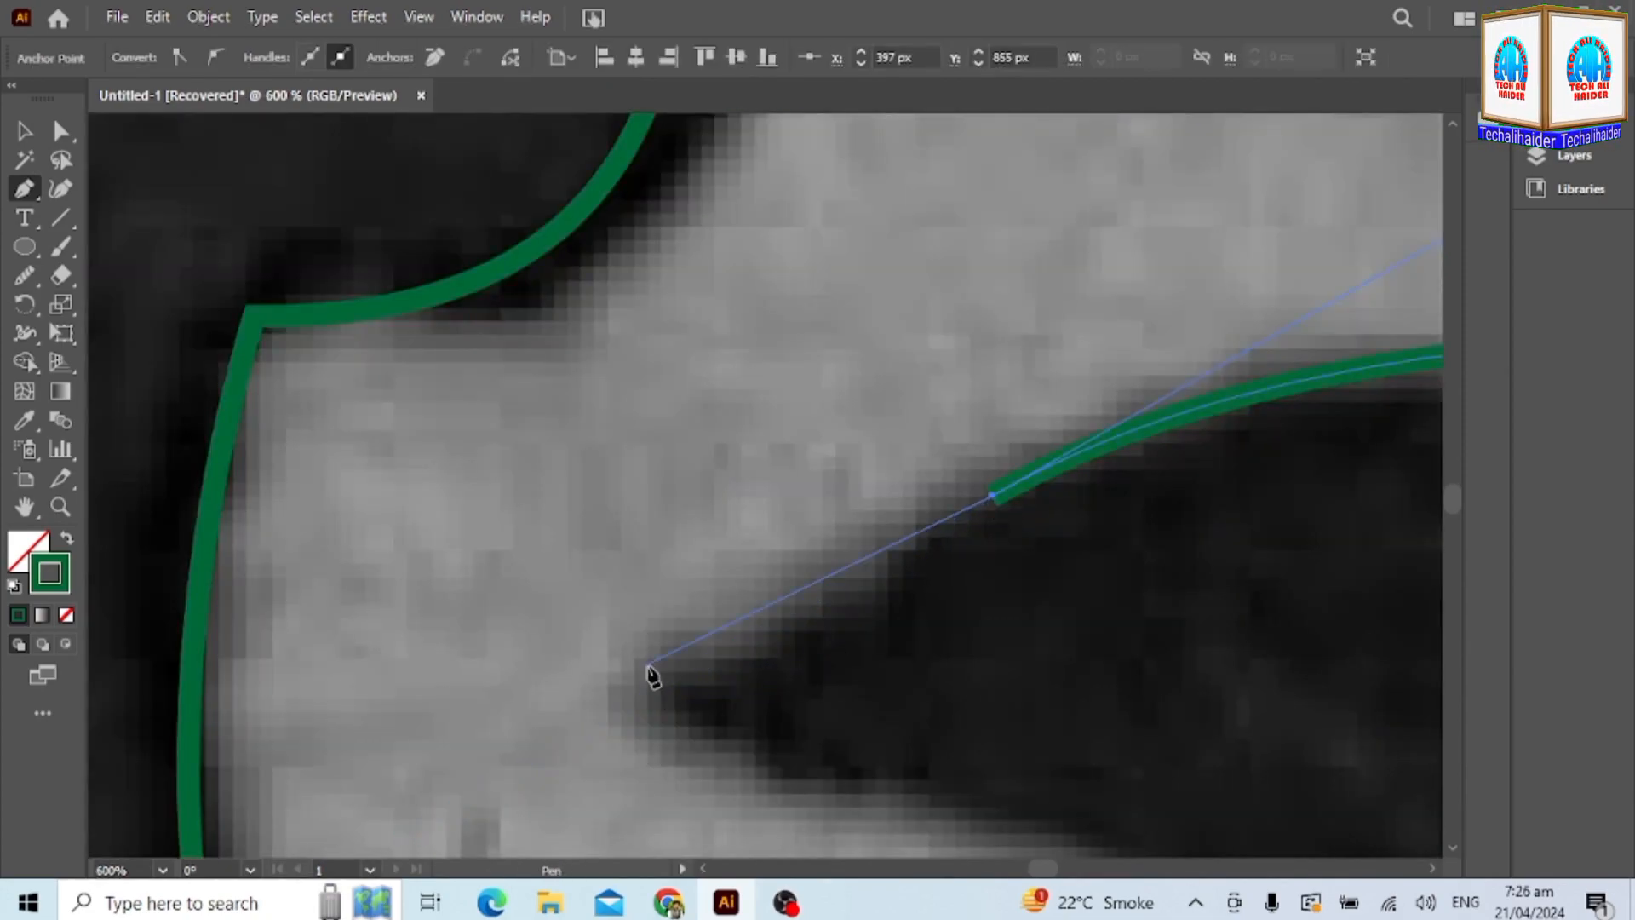
pyautogui.moveTo(650, 672); pyautogui.dragTo(731, 716)
pyautogui.scroll(-5, 607, 661)
# Close the horizontal dark leaf's outline along its lower edge, back at the large leaf.
pyautogui.moveTo(1014, 573); pyautogui.dragTo(546, 726)
pyautogui.scroll(-3, 1378, 573)
pyautogui.scroll(-3, 1371, 562)
pyautogui.click(420, 581)
pyautogui.moveTo(905, 589); pyautogui.dragTo(1106, 416)
pyautogui.click(905, 589)
pyautogui.moveTo(959, 460); pyautogui.dragTo(954, 397)
pyautogui.scroll(-3, 942, 416)
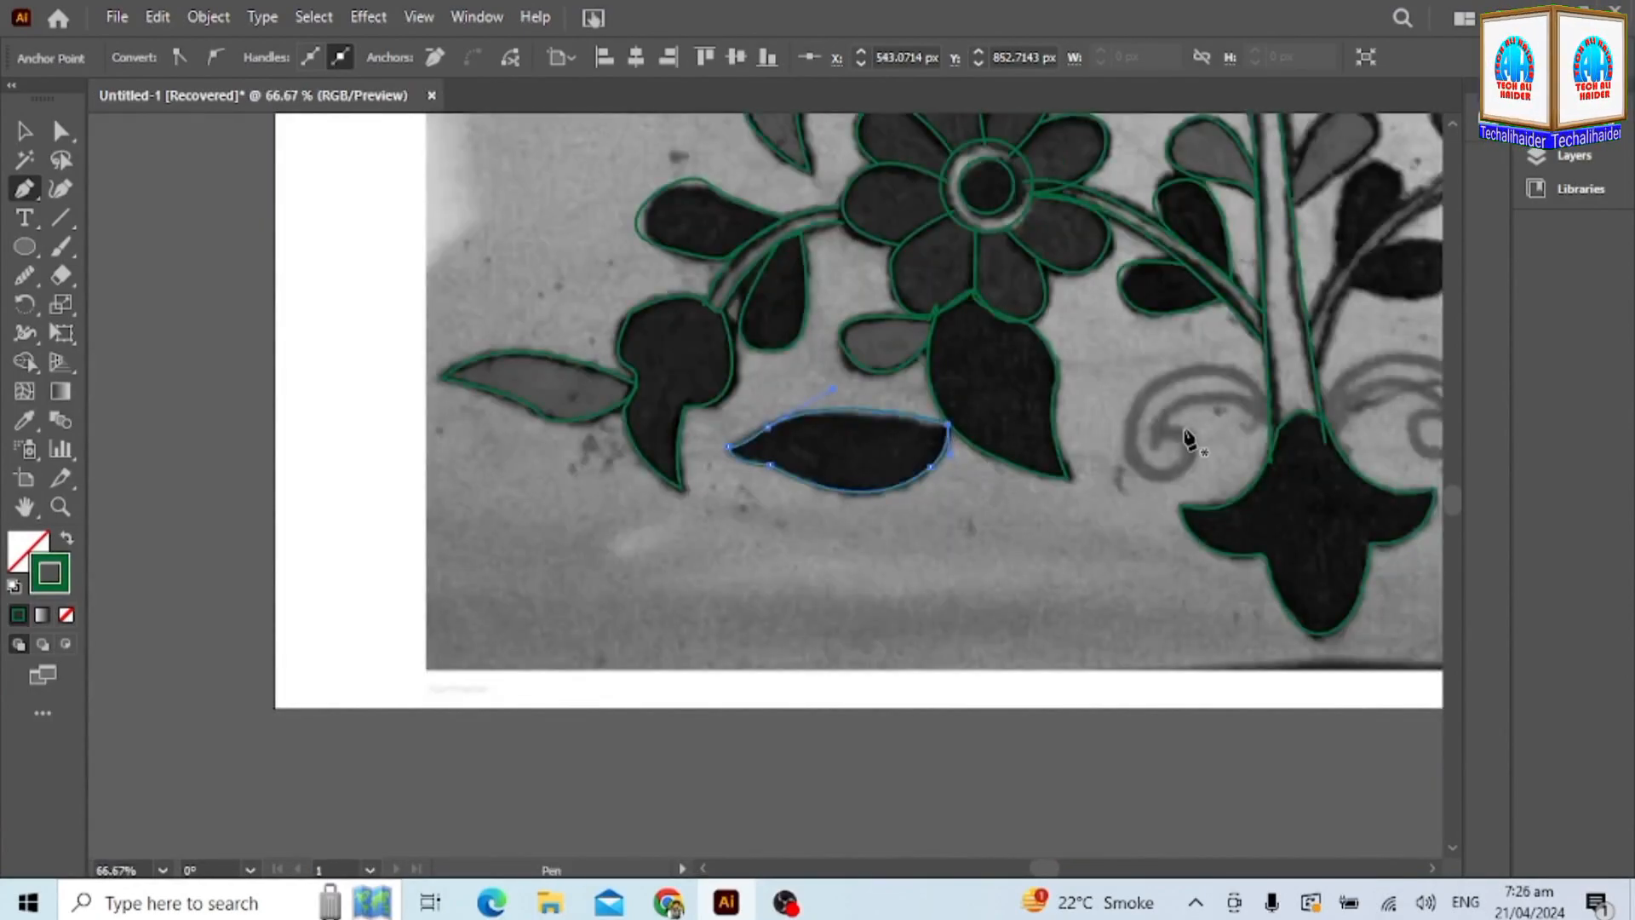
# Trace the outer edge of the scroll ornament left of the stem base, from the stem around into its curl.
pyautogui.scroll(2, 1270, 424)
pyautogui.scroll(4, 1245, 515)
pyautogui.click(1417, 516)
pyautogui.moveTo(884, 443); pyautogui.dragTo(514, 681)
pyautogui.scroll(-3, 870, 298)
pyautogui.moveTo(922, 664); pyautogui.dragTo(1195, 788)
pyautogui.moveTo(971, 462); pyautogui.dragTo(706, 350)
pyautogui.hotkey('ctrl', 'z')
pyautogui.moveTo(1068, 534); pyautogui.dragTo(1068, 536)
pyautogui.moveTo(1049, 423); pyautogui.dragTo(1050, 423)
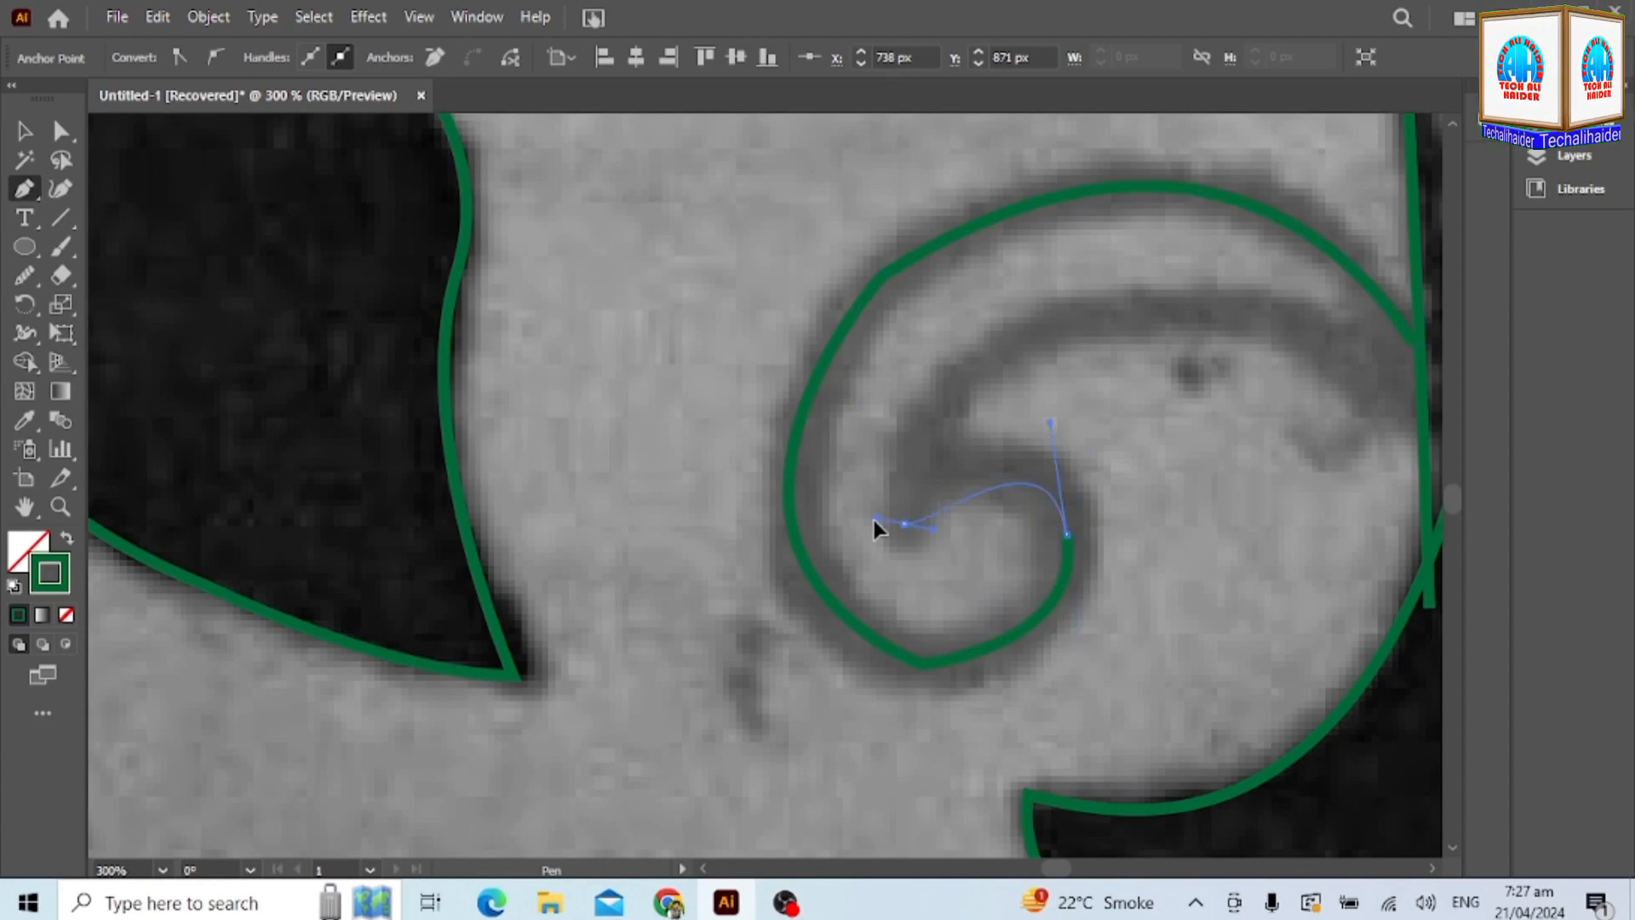
# Trace the scroll ornament's inner edge from the point inside the curl back to the stem.
pyautogui.moveTo(865, 580); pyautogui.dragTo(865, 580)
pyautogui.moveTo(1134, 314); pyautogui.dragTo(1380, 337)
pyautogui.click(1422, 421)
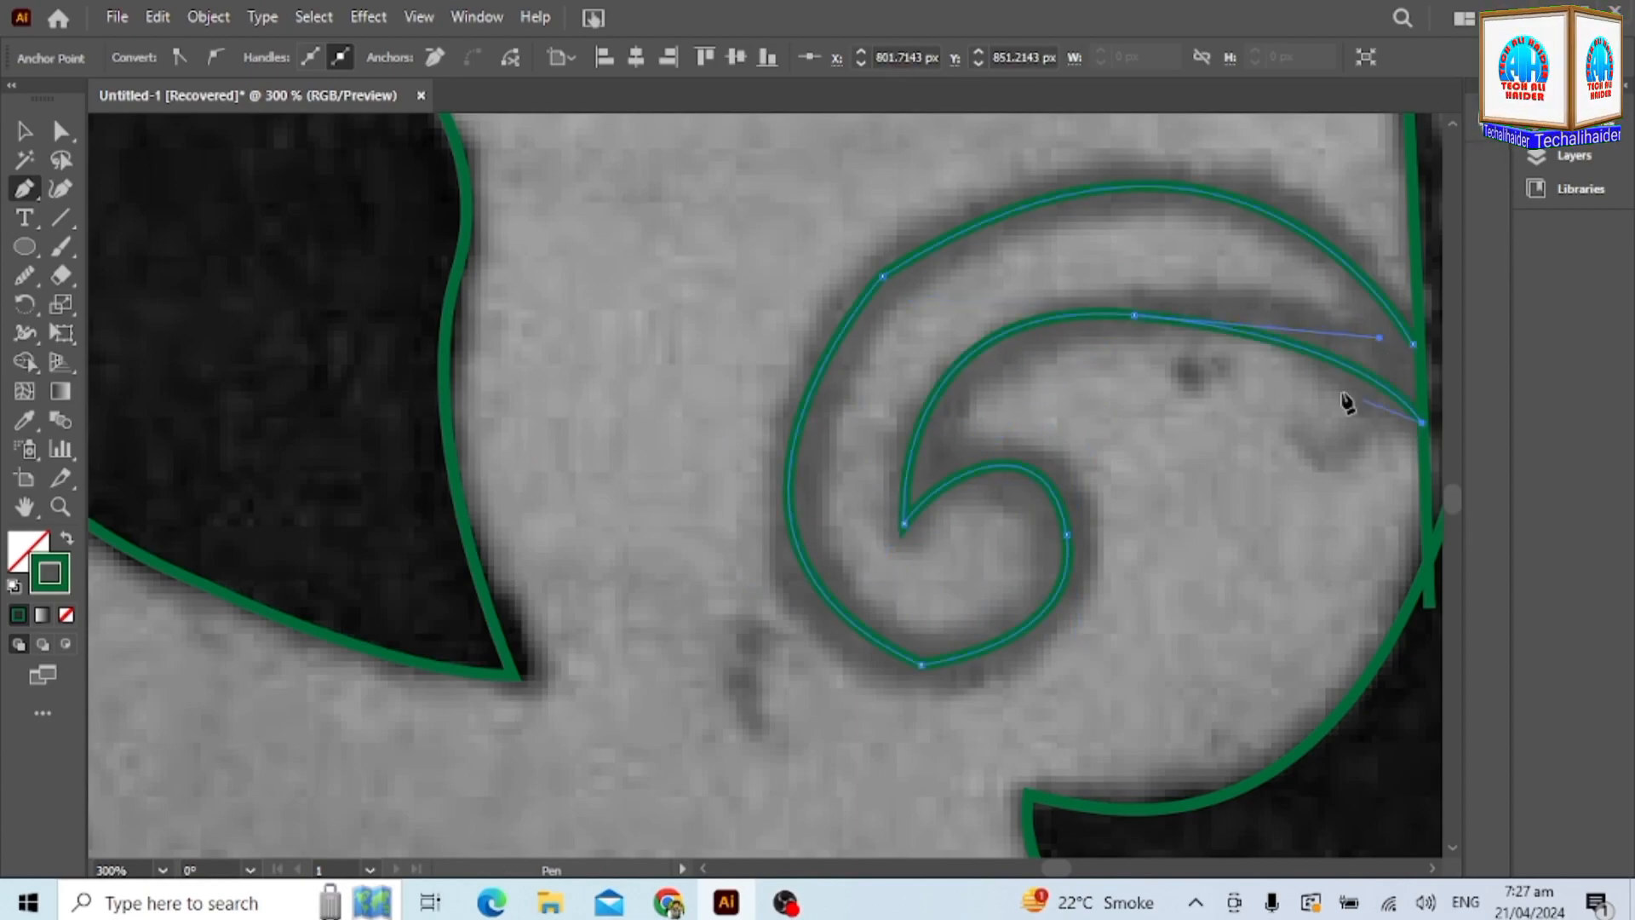
# Smooth the scroll ornament's curves with the Smooth tool.
pyautogui.click(23, 276)
pyautogui.moveTo(879, 686); pyautogui.dragTo(1069, 214)
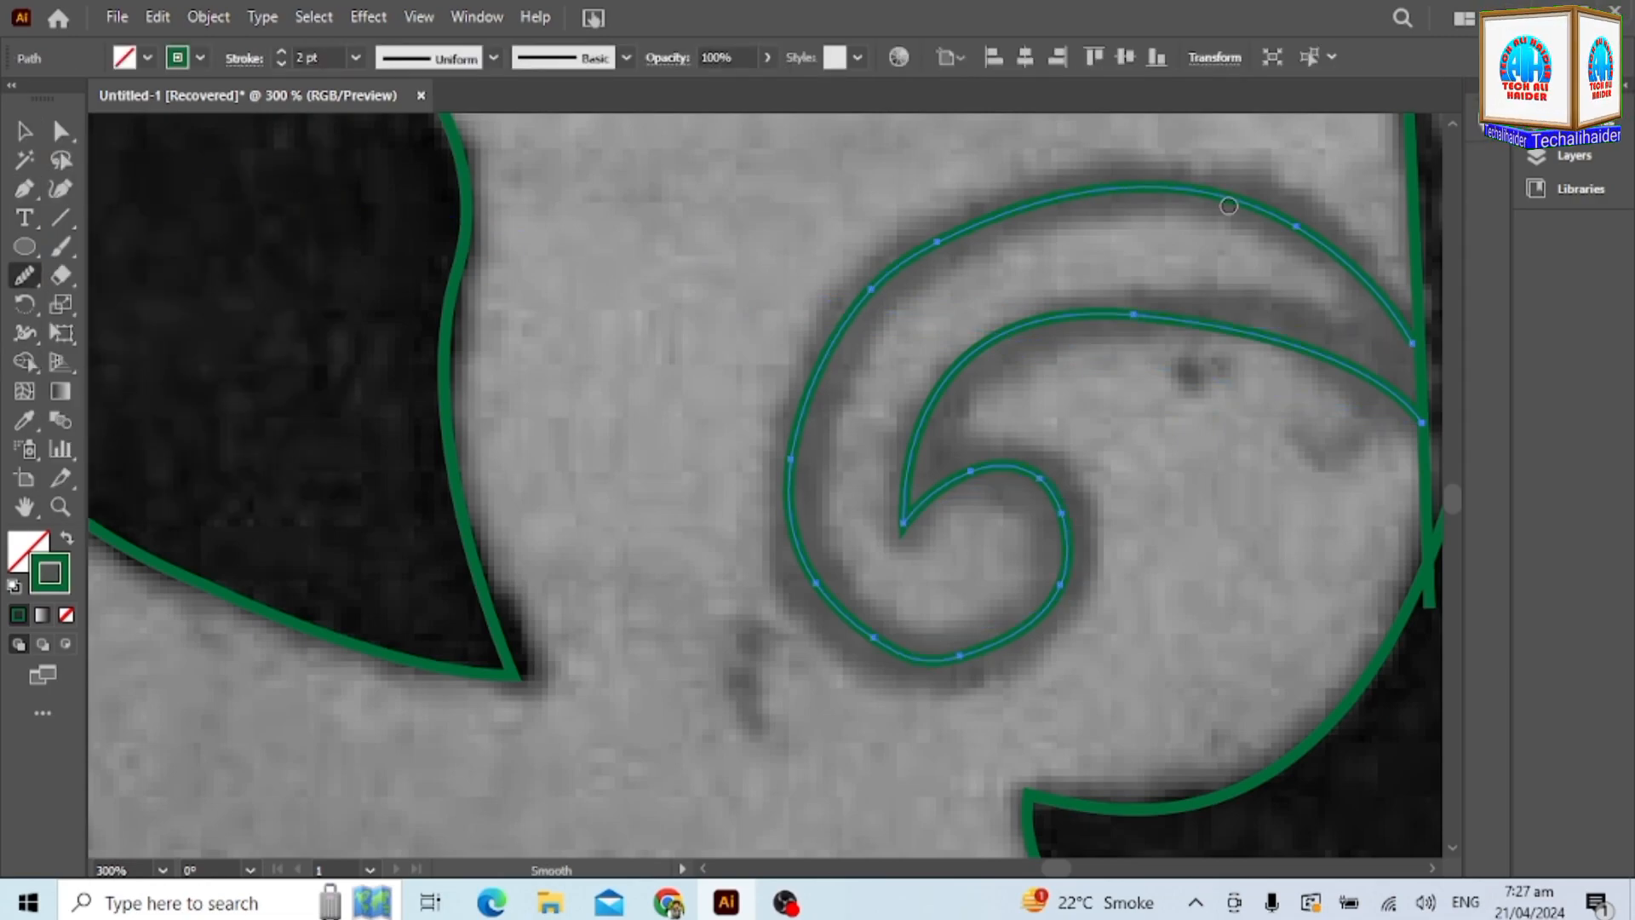
pyautogui.moveTo(1390, 449); pyautogui.dragTo(1295, 365)
# Move the scanned image to the left, clear of the traced outlines, and deselect it.
pyautogui.hotkey('ctrl', '0')
pyautogui.click(25, 132)
pyautogui.scroll(-2, 976, 579)
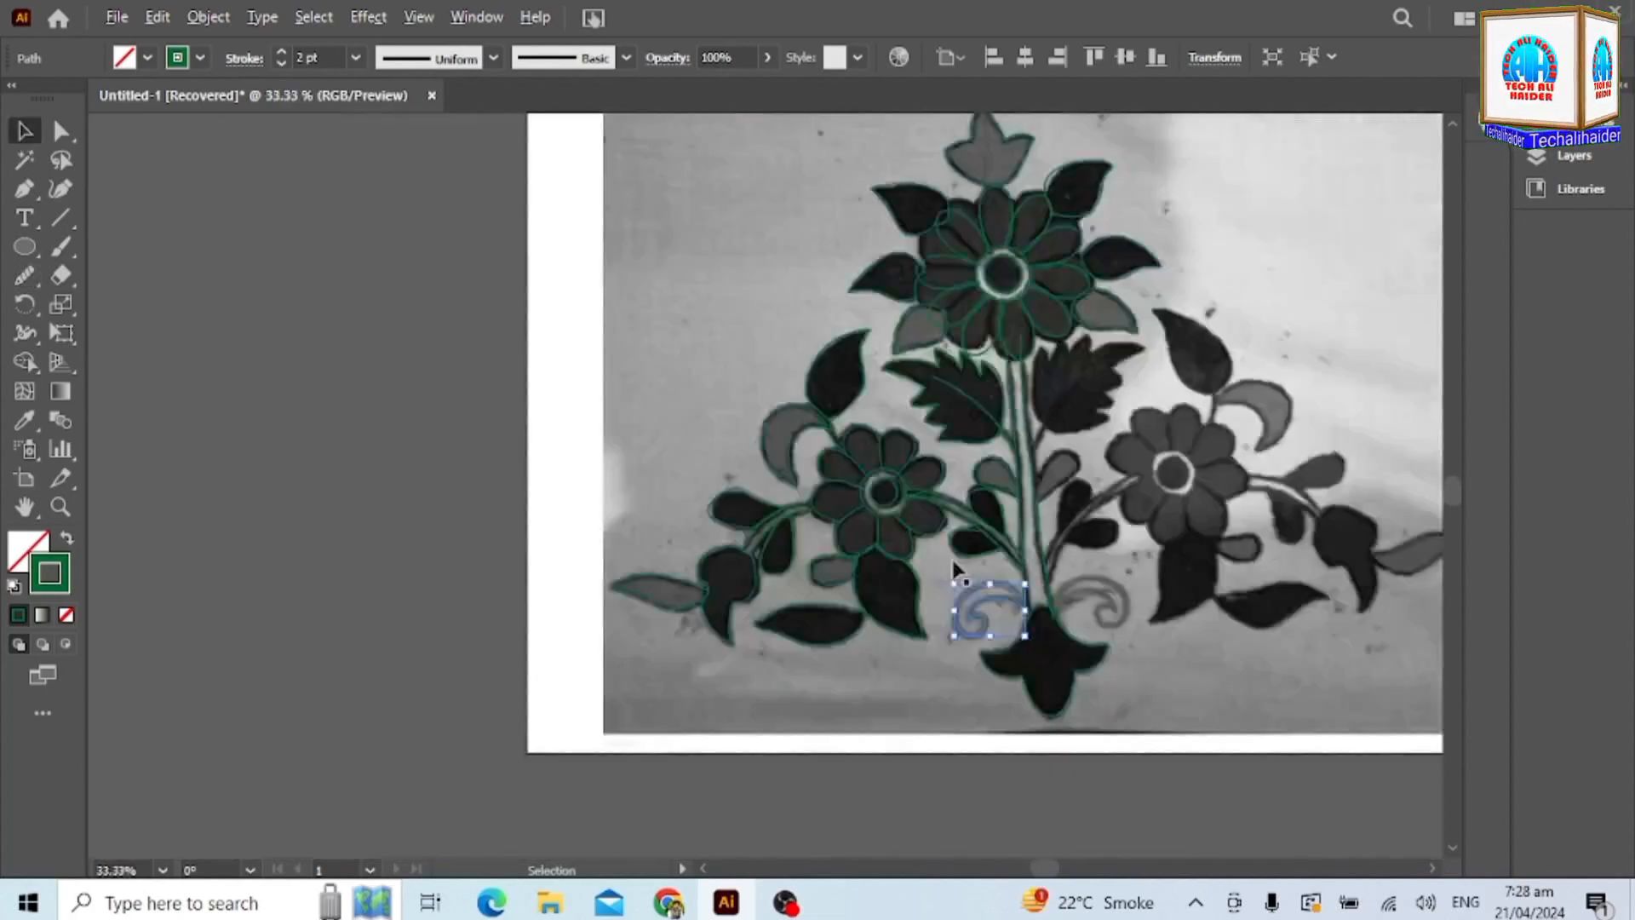
pyautogui.moveTo(1333, 290)
pyautogui.mouseDown()
pyautogui.moveTo(1351, 304)
pyautogui.moveTo(584, 767)
pyautogui.moveTo(463, 270)
pyautogui.mouseUp()
pyautogui.scroll(-2, 464, 270)
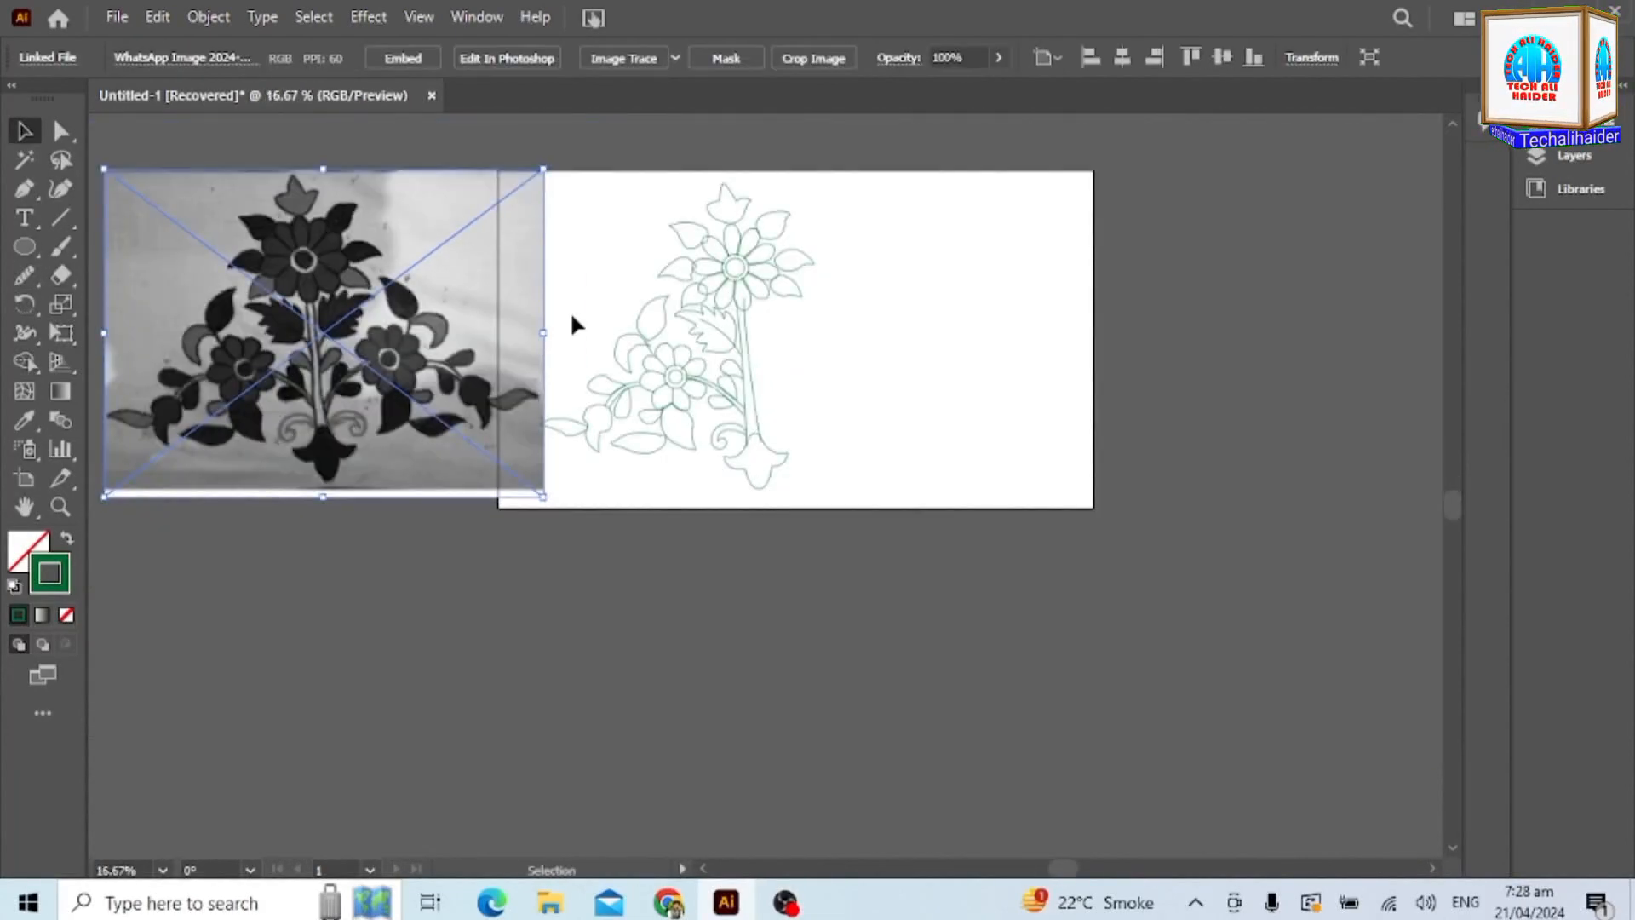
pyautogui.moveTo(728, 341); pyautogui.dragTo(724, 345)
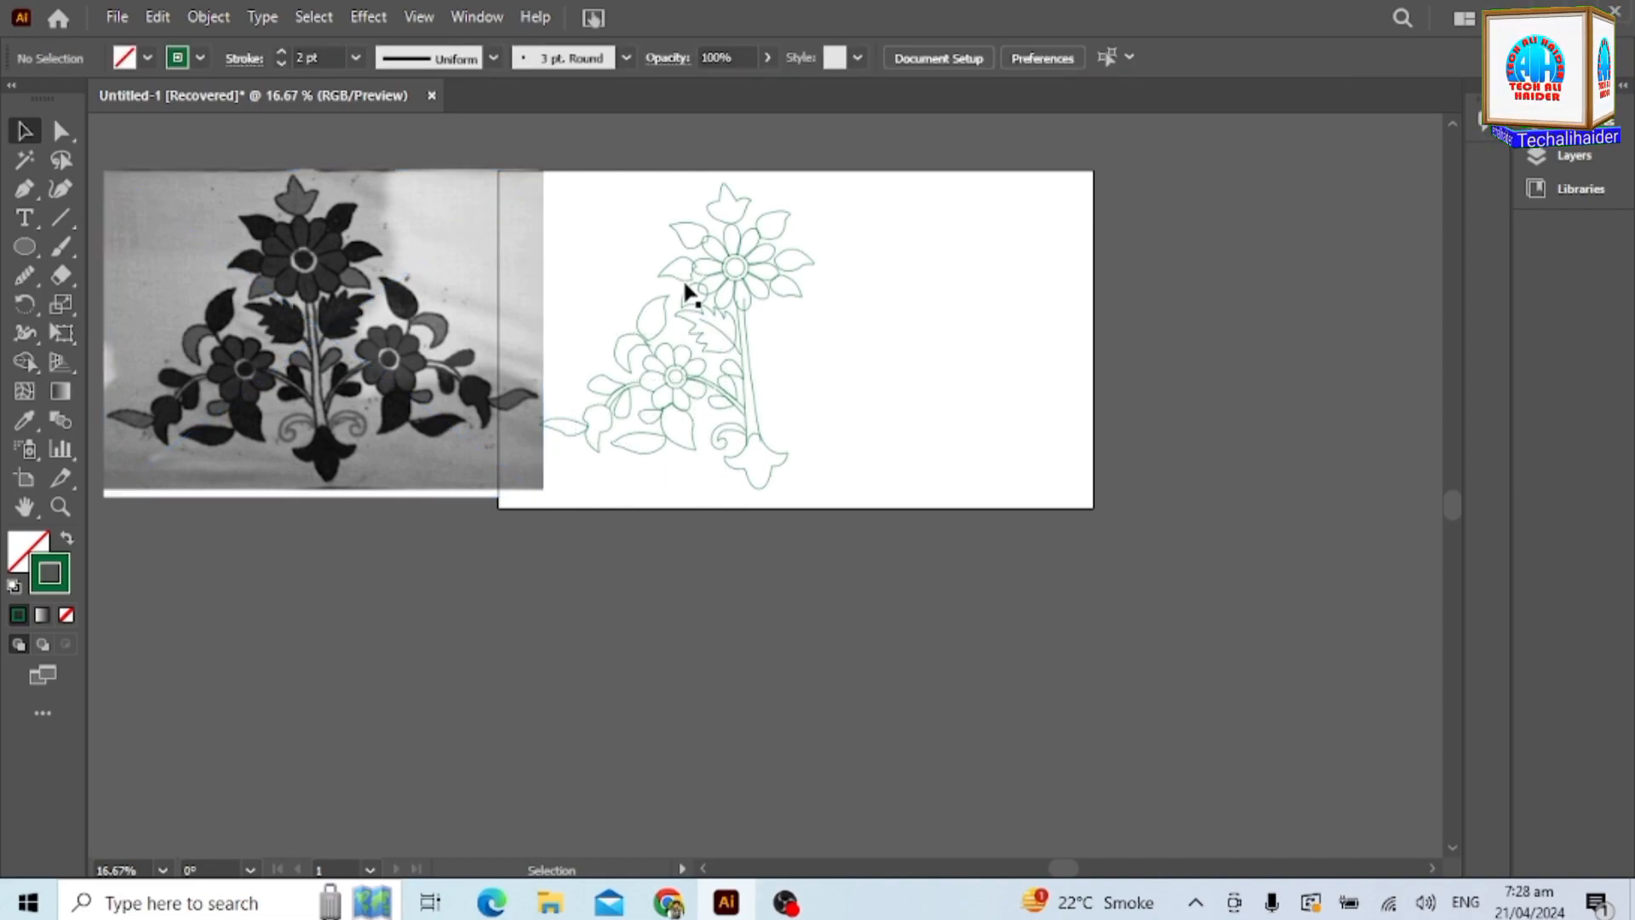
# Select all traced outlines and remove the overlapping pieces between the main flower's petals and leaves with Shape Builder.
pyautogui.moveTo(552, 184); pyautogui.dragTo(832, 522)
pyautogui.click(28, 368)
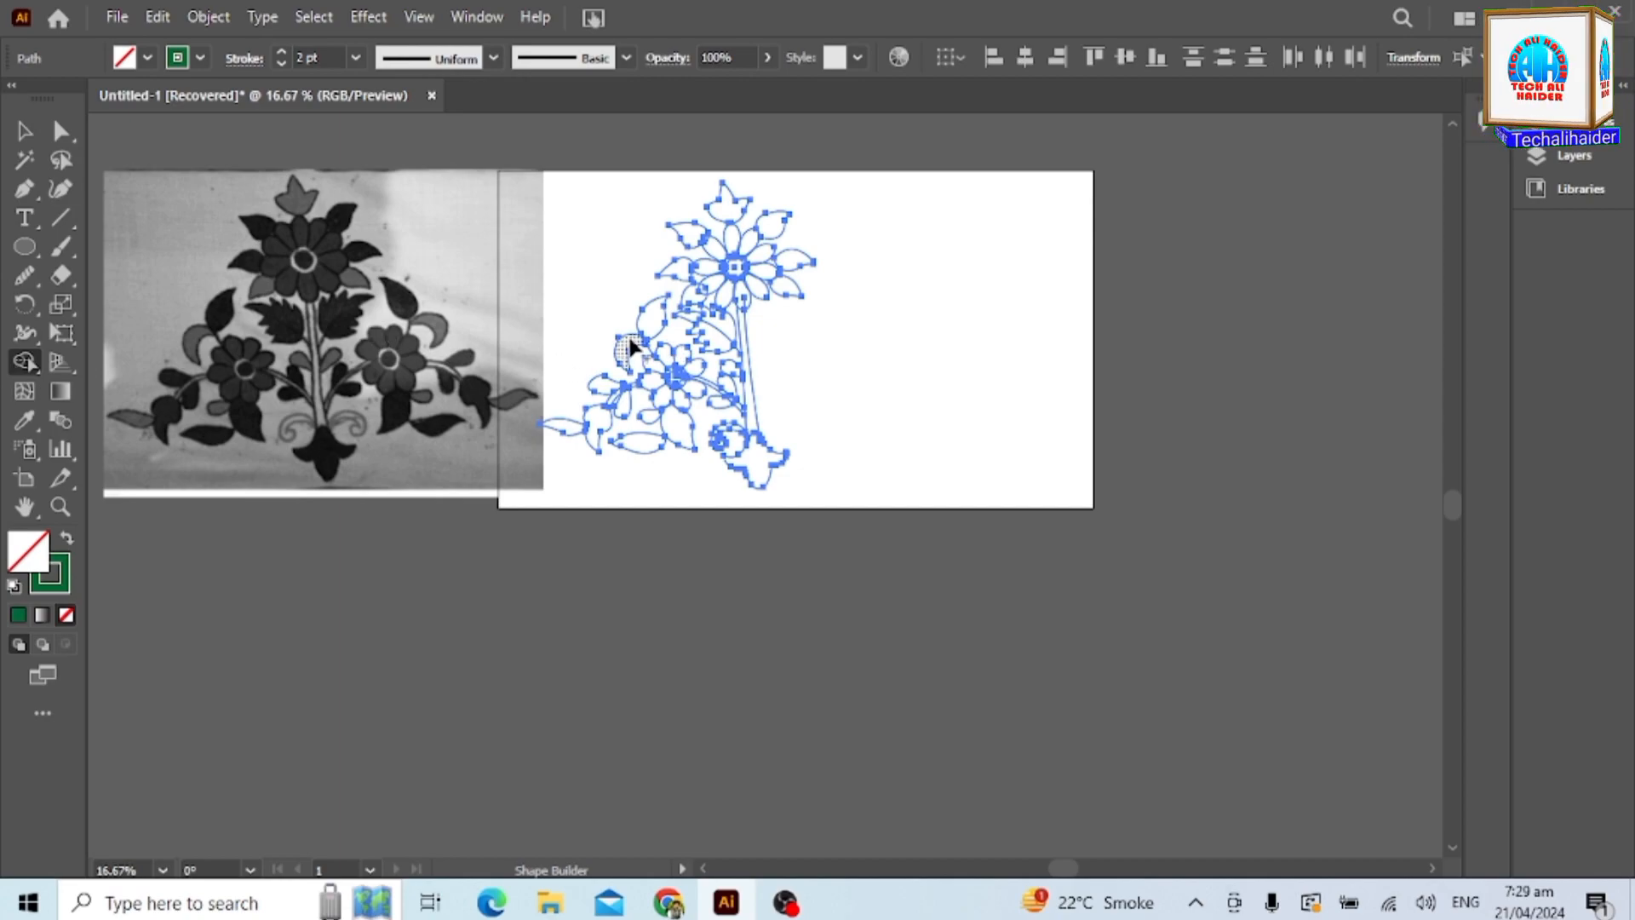
pyautogui.scroll(3, 631, 345)
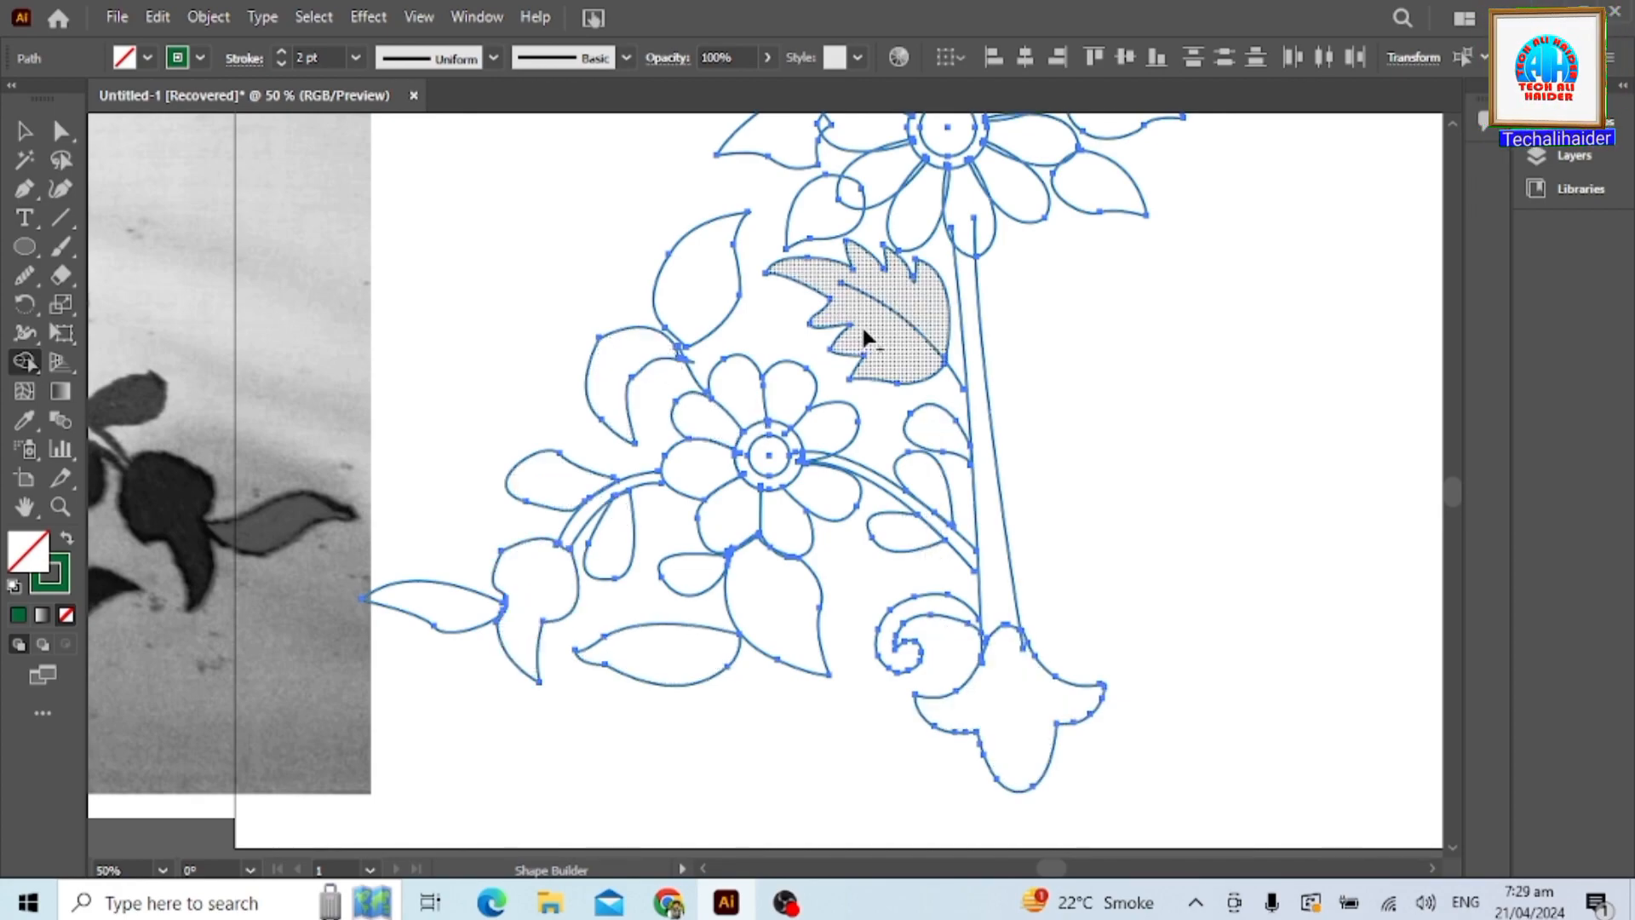
pyautogui.scroll(3, 753, 419)
pyautogui.click(923, 331)
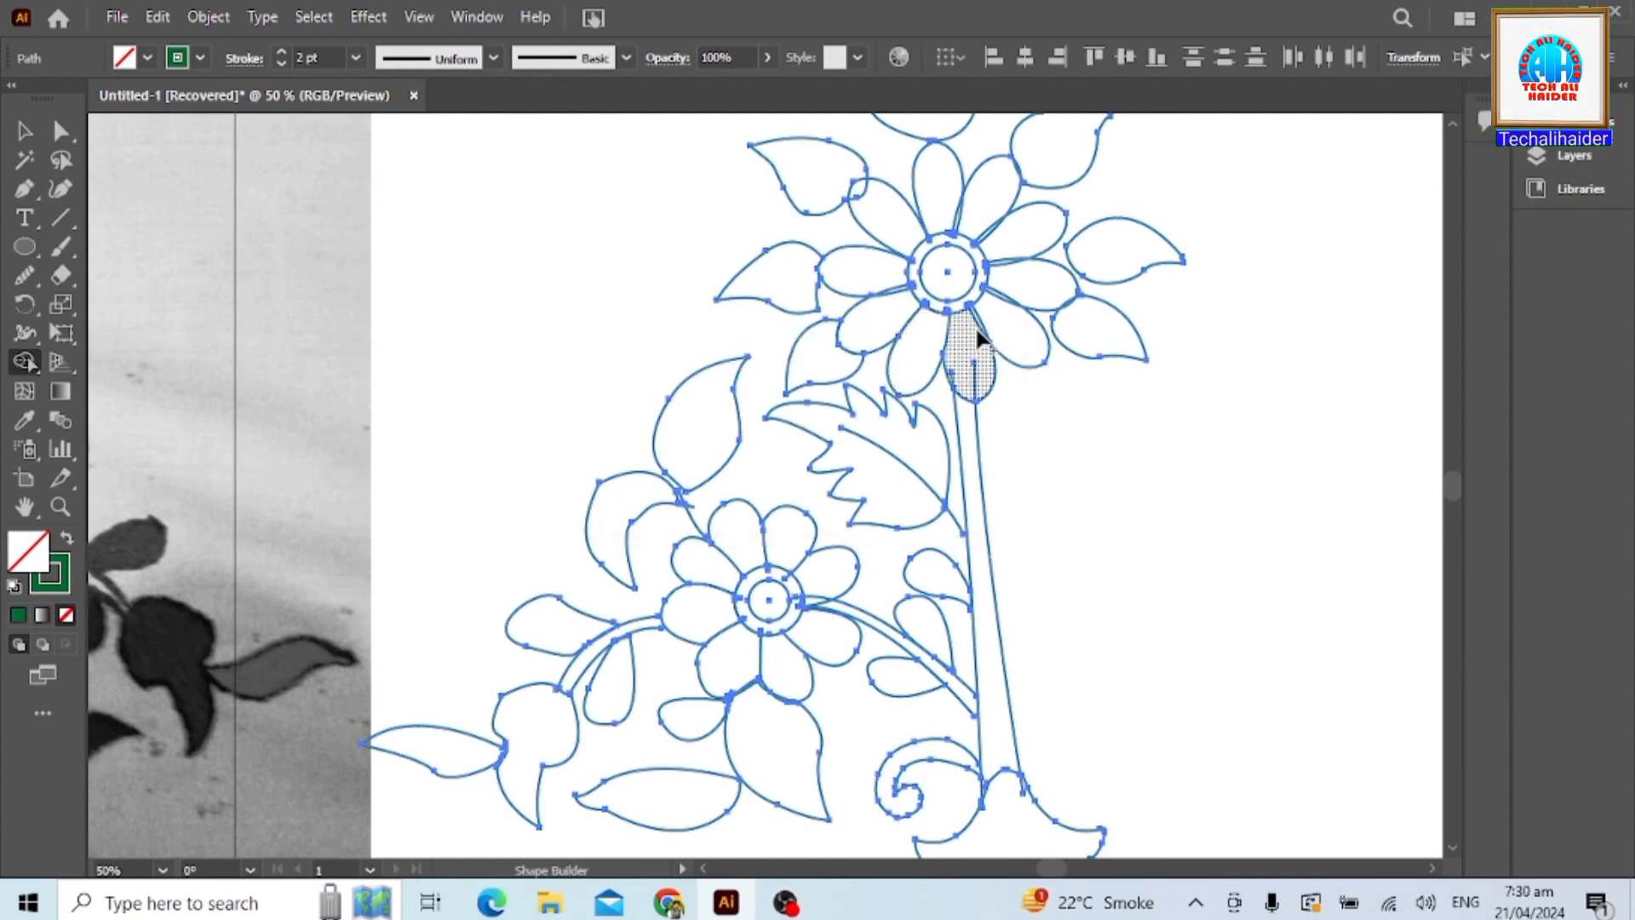
pyautogui.click(997, 311)
pyautogui.click(992, 240)
pyautogui.scroll(1, 1033, 436)
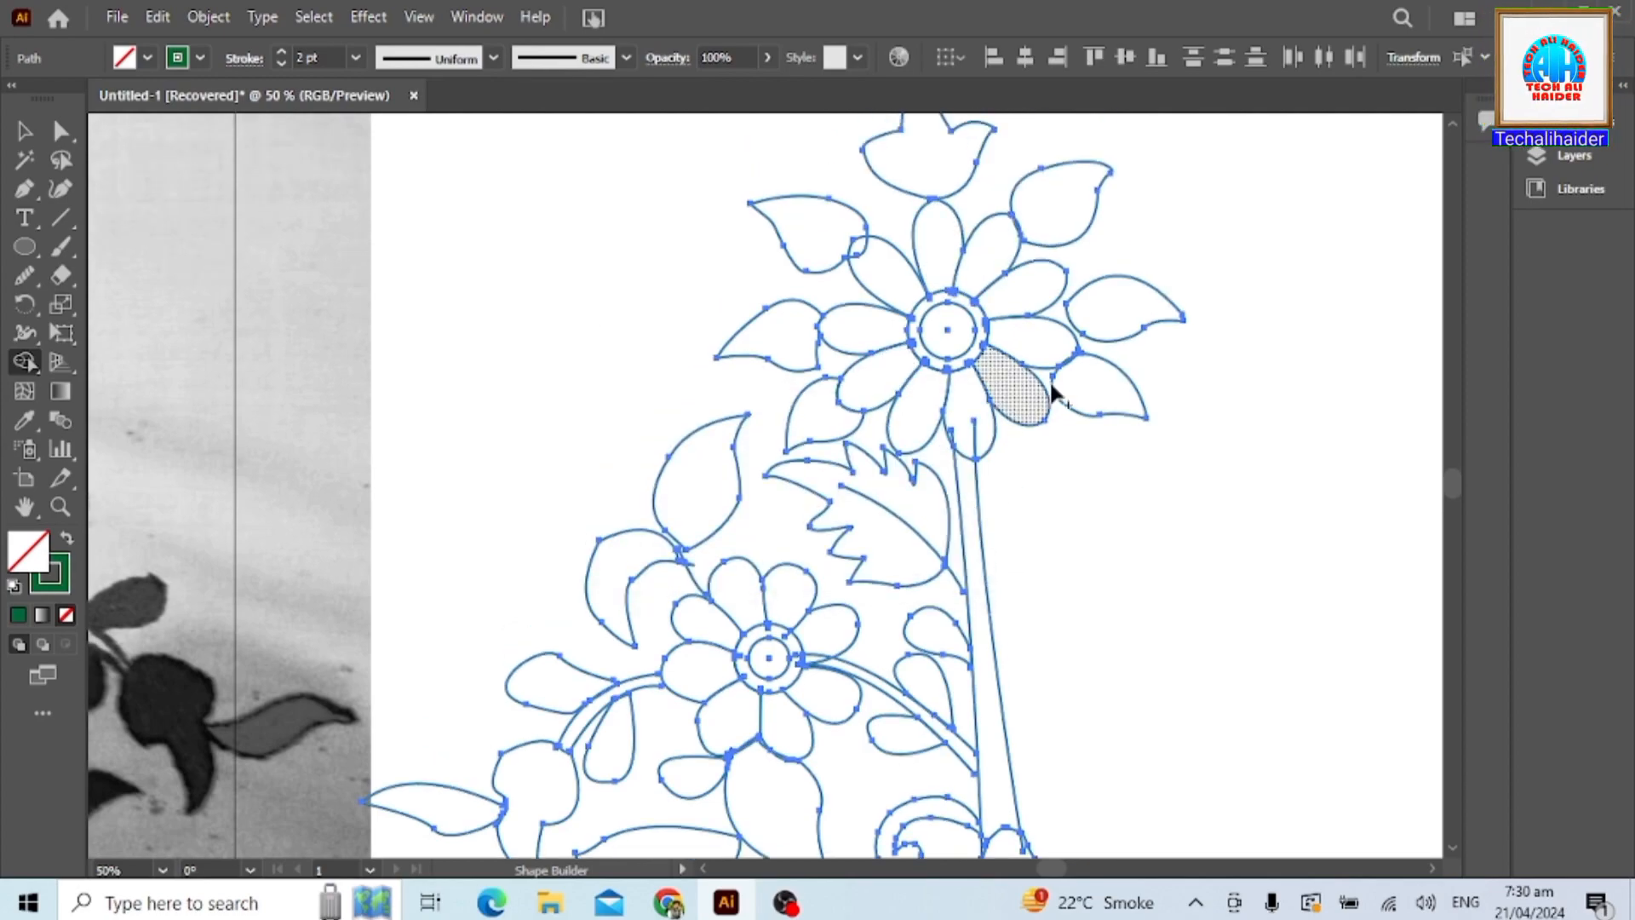
pyautogui.click(1067, 365)
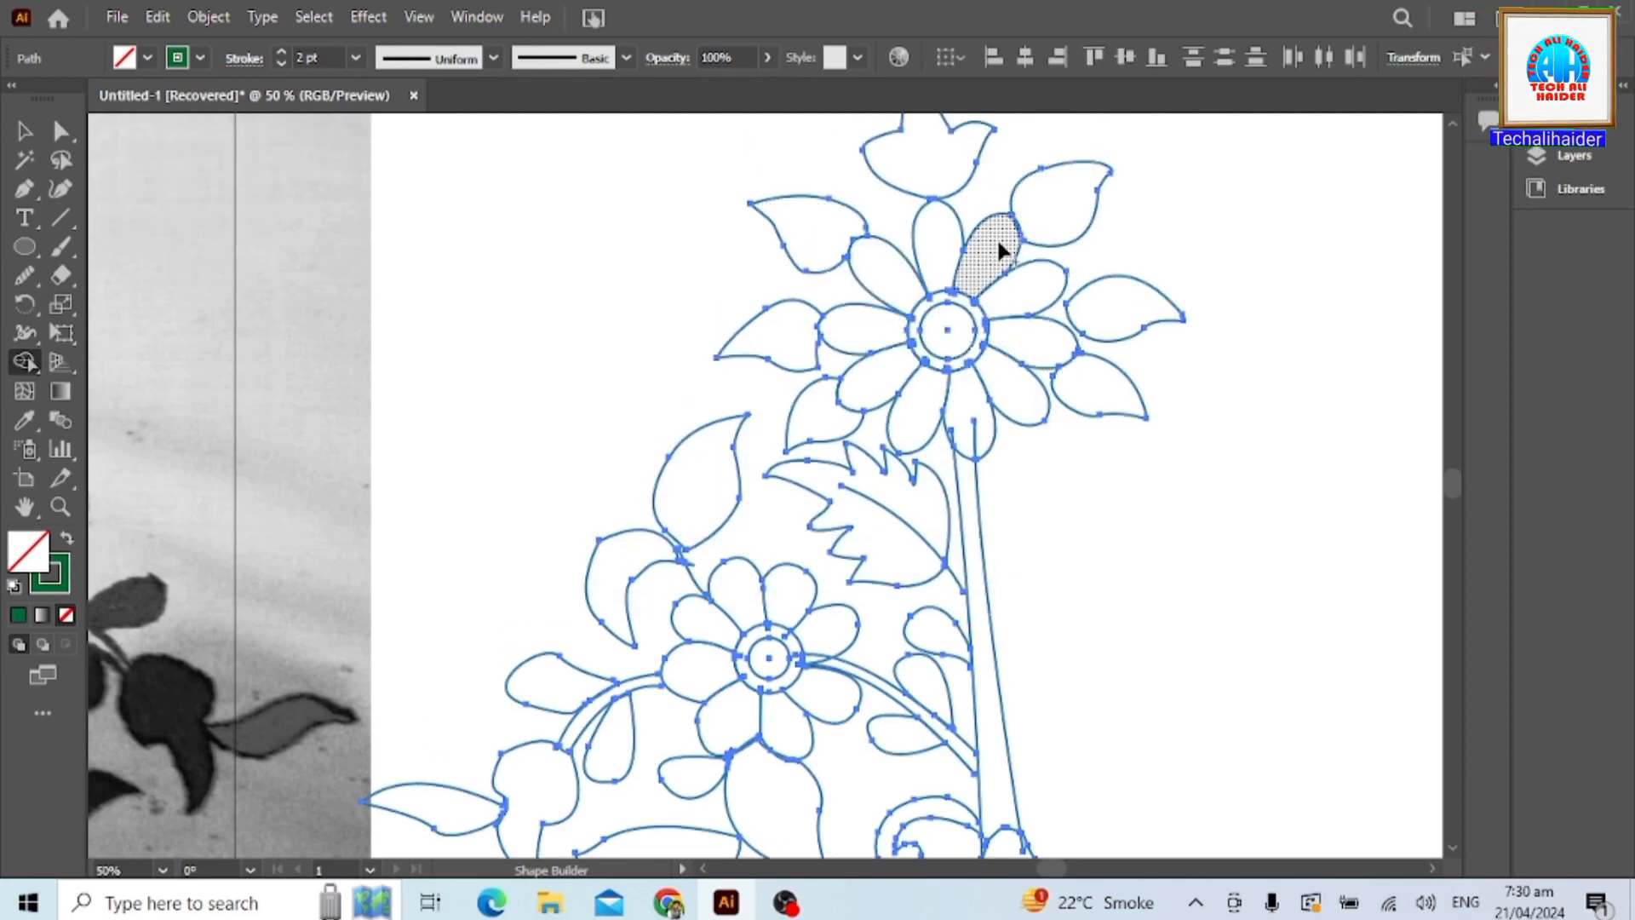
pyautogui.click(1018, 230)
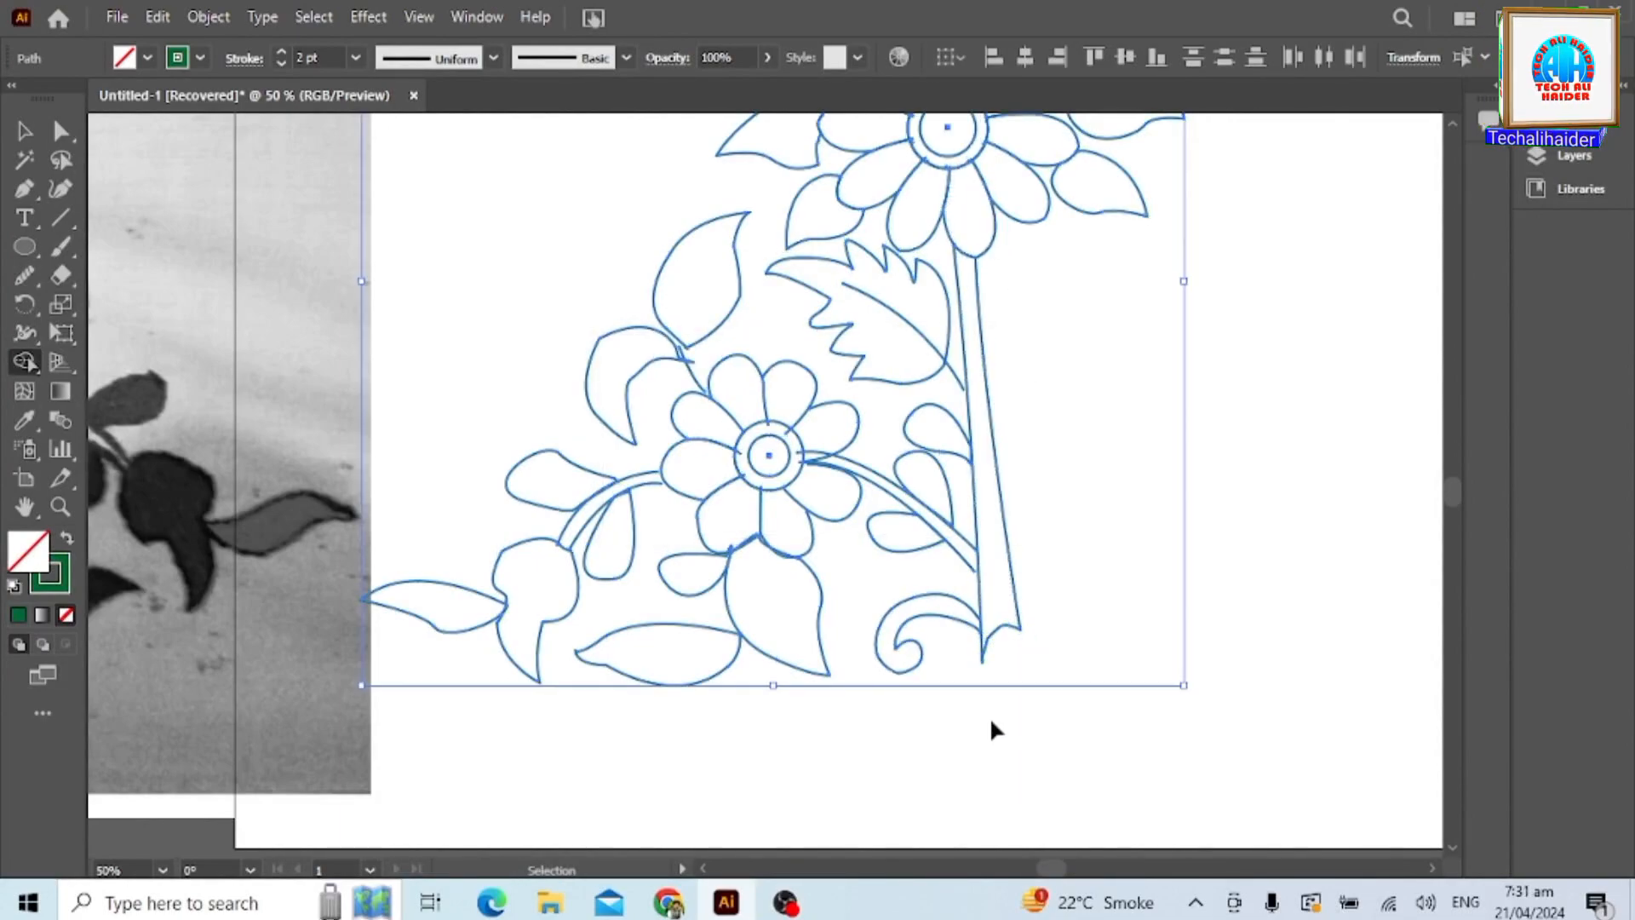
# Nudge the end point of the left flower branch's lower line right until it meets the main stem.
pyautogui.scroll(5, 990, 652)
pyautogui.scroll(-5, 993, 673)
pyautogui.scroll(-2, 666, 615)
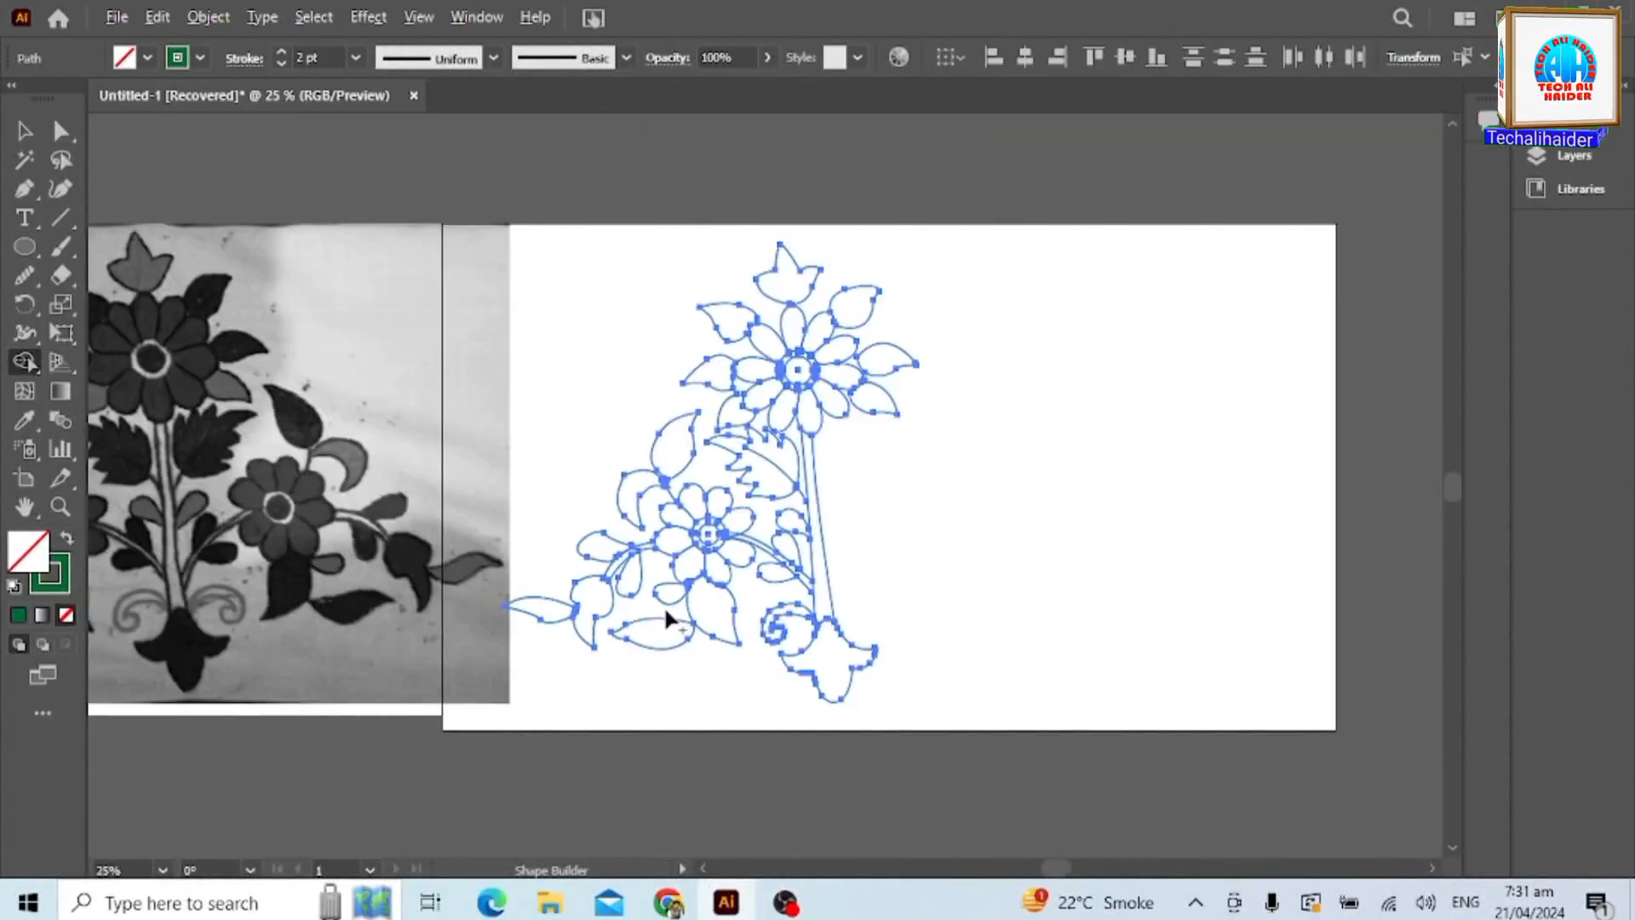
pyautogui.scroll(2, 666, 615)
pyautogui.click(25, 133)
pyautogui.scroll(1, 1207, 651)
pyautogui.scroll(-1, 937, 443)
pyautogui.scroll(3, 807, 511)
pyautogui.click(1251, 725)
pyautogui.click(61, 131)
pyautogui.click(1251, 725)
pyautogui.press('Right')
pyautogui.press('Right')
pyautogui.press('Right')
pyautogui.press('Right')
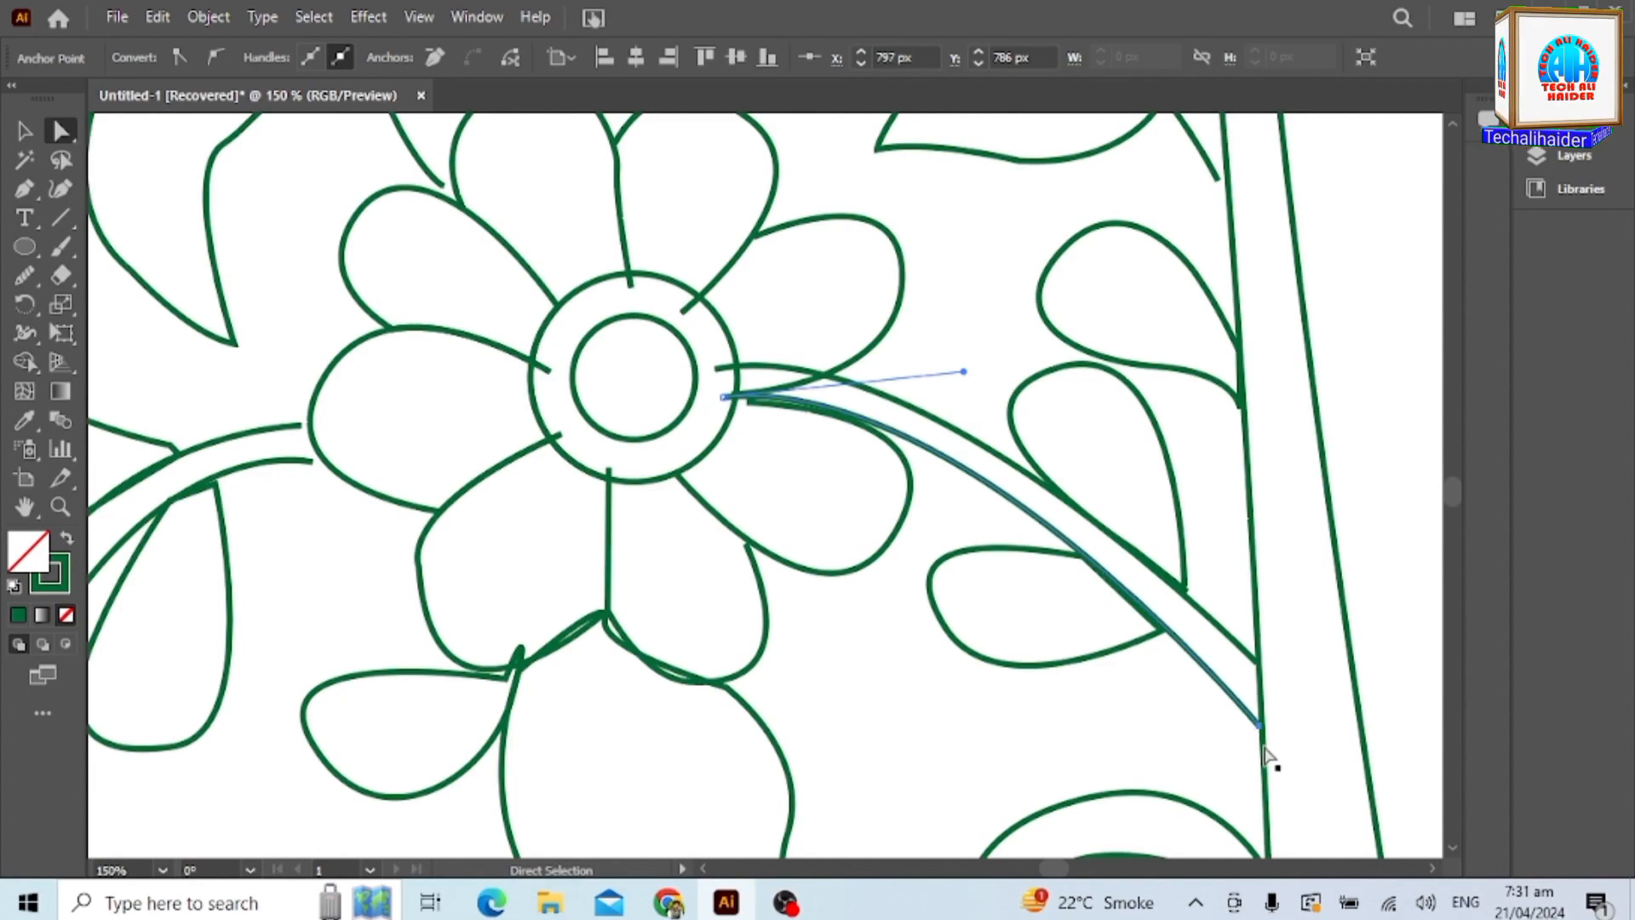
# Refine the end of the branch's lower line so it sits cleanly on the stem's left edge.
pyautogui.click(1236, 641)
pyautogui.scroll(-4, 1296, 746)
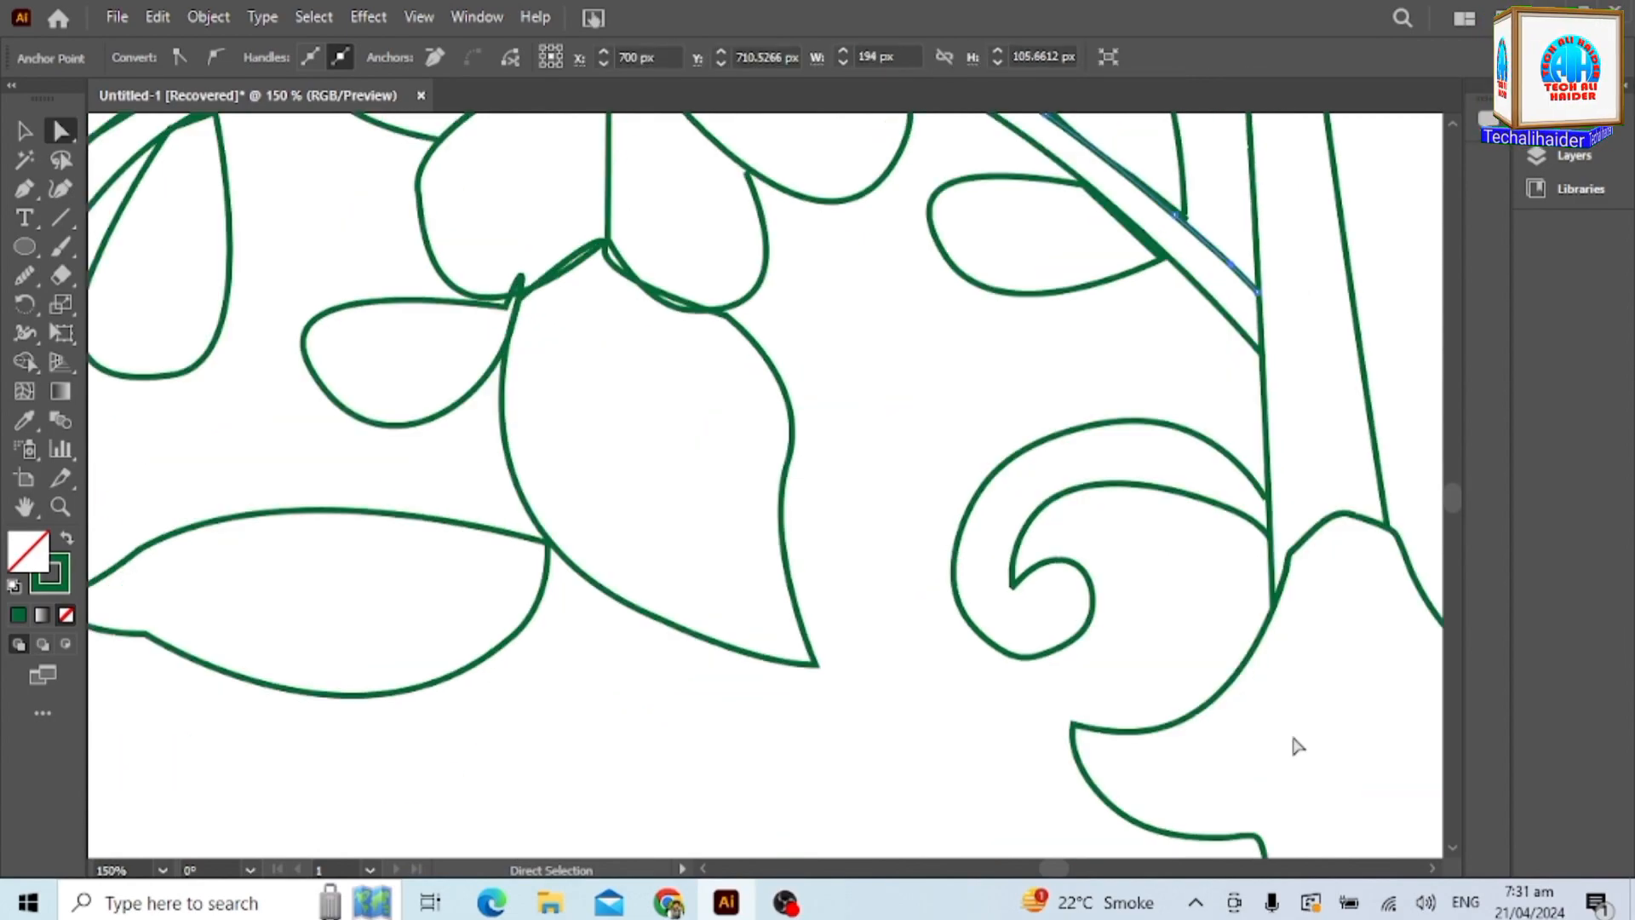
pyautogui.scroll(4, 1296, 746)
pyautogui.click(1251, 673)
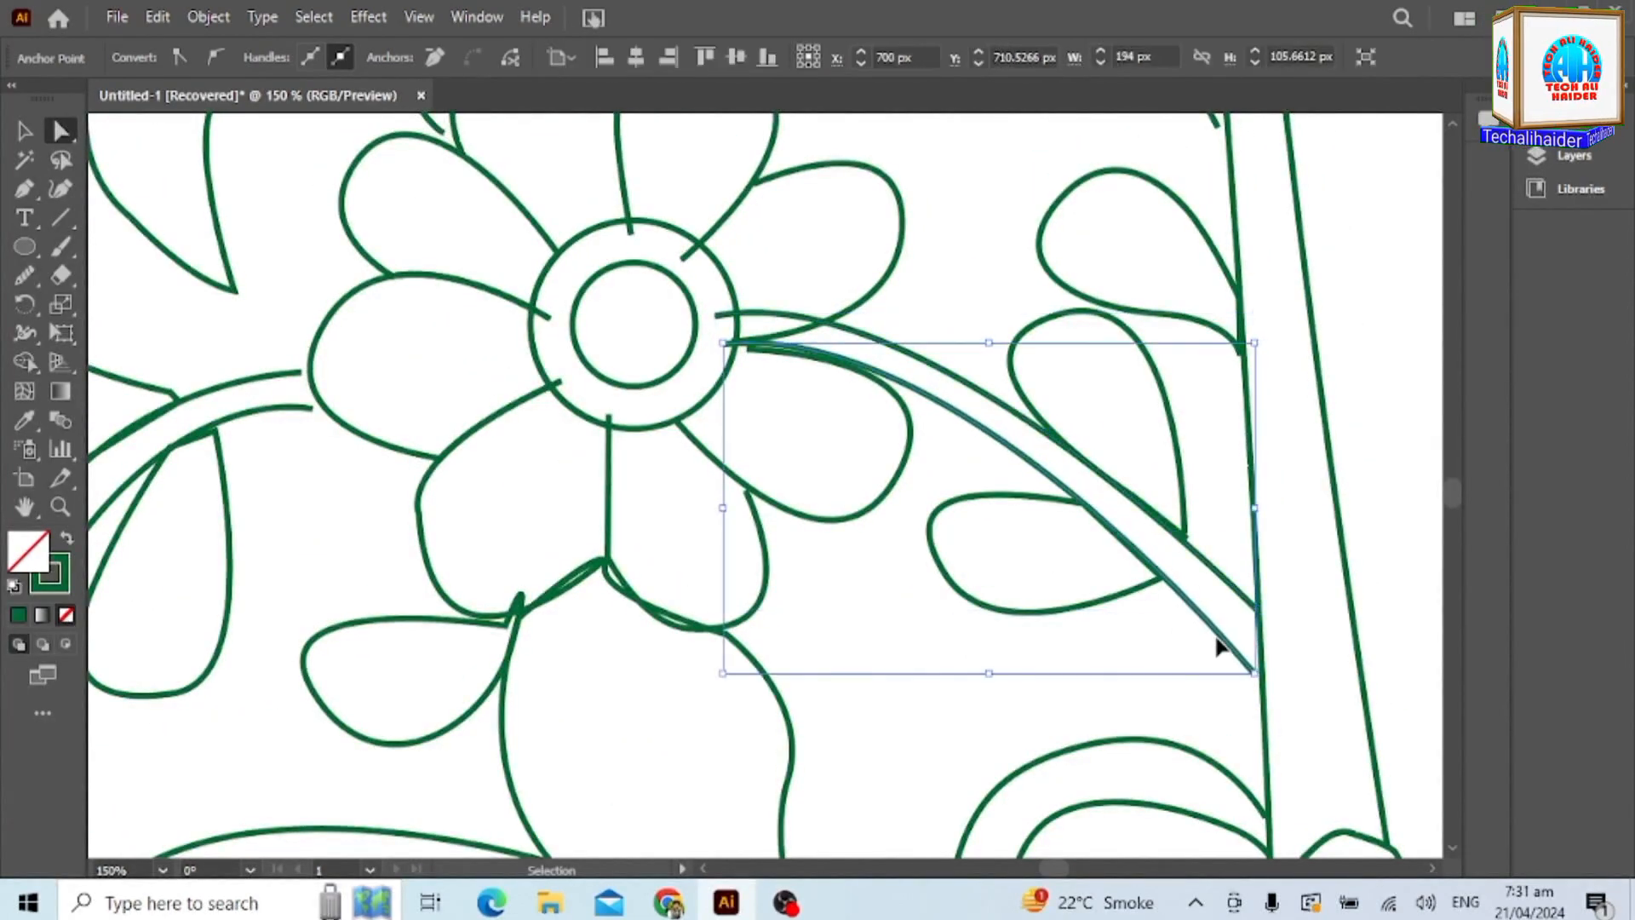
pyautogui.click(1326, 759)
# Move the open end points of the left flower's right-hand petals onto the flower centre and neighbouring petals.
pyautogui.click(748, 350)
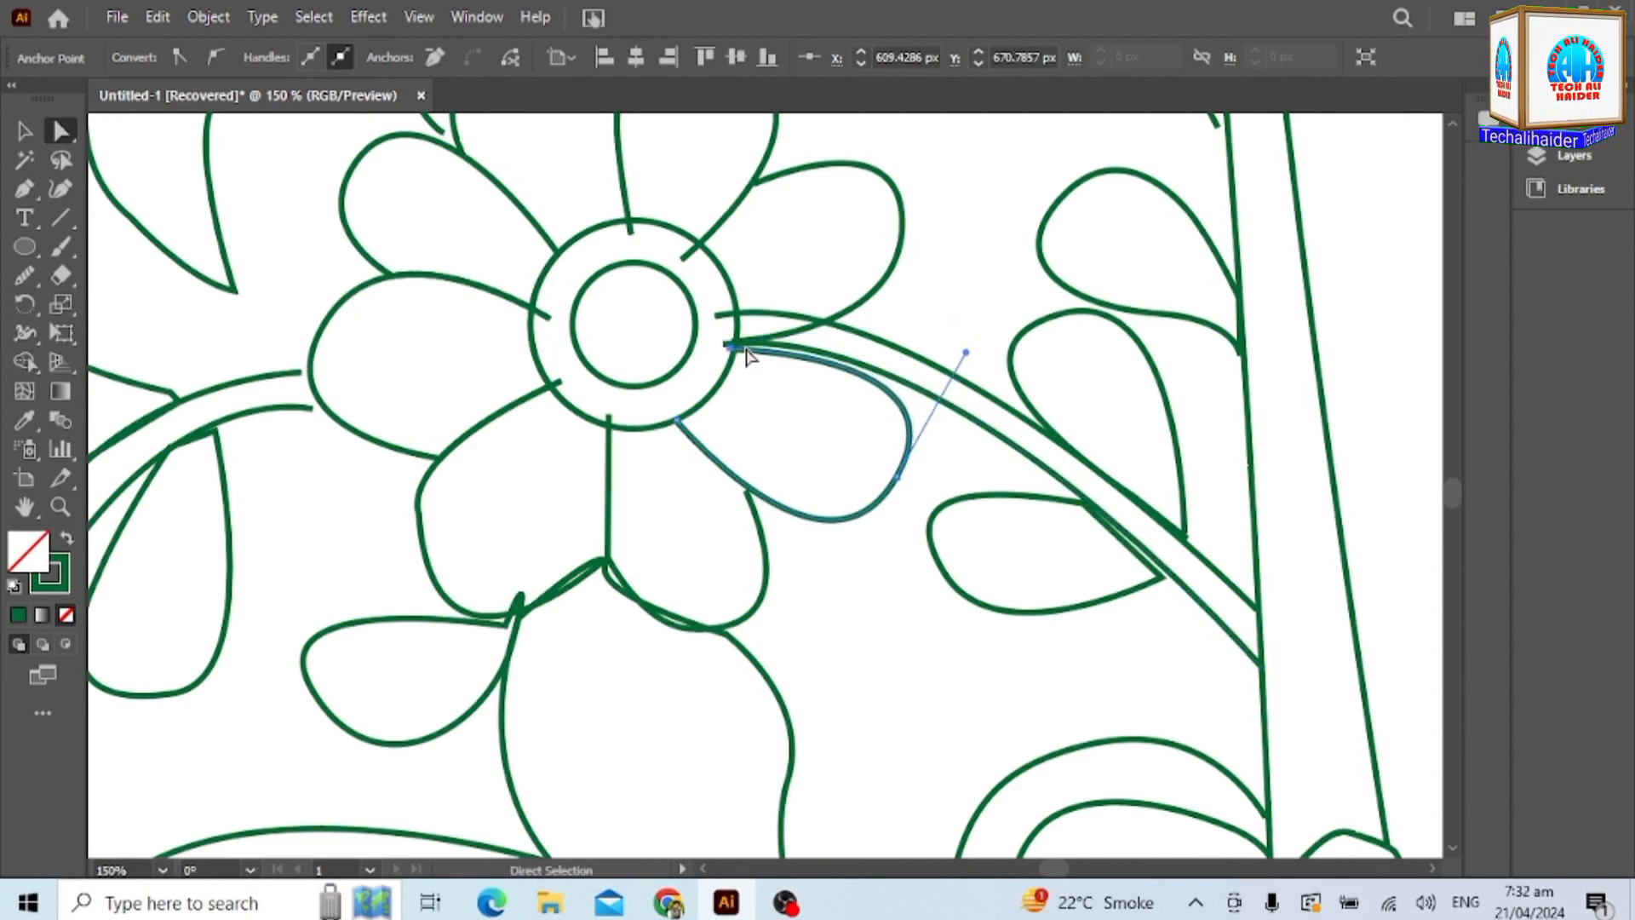
pyautogui.click(752, 505)
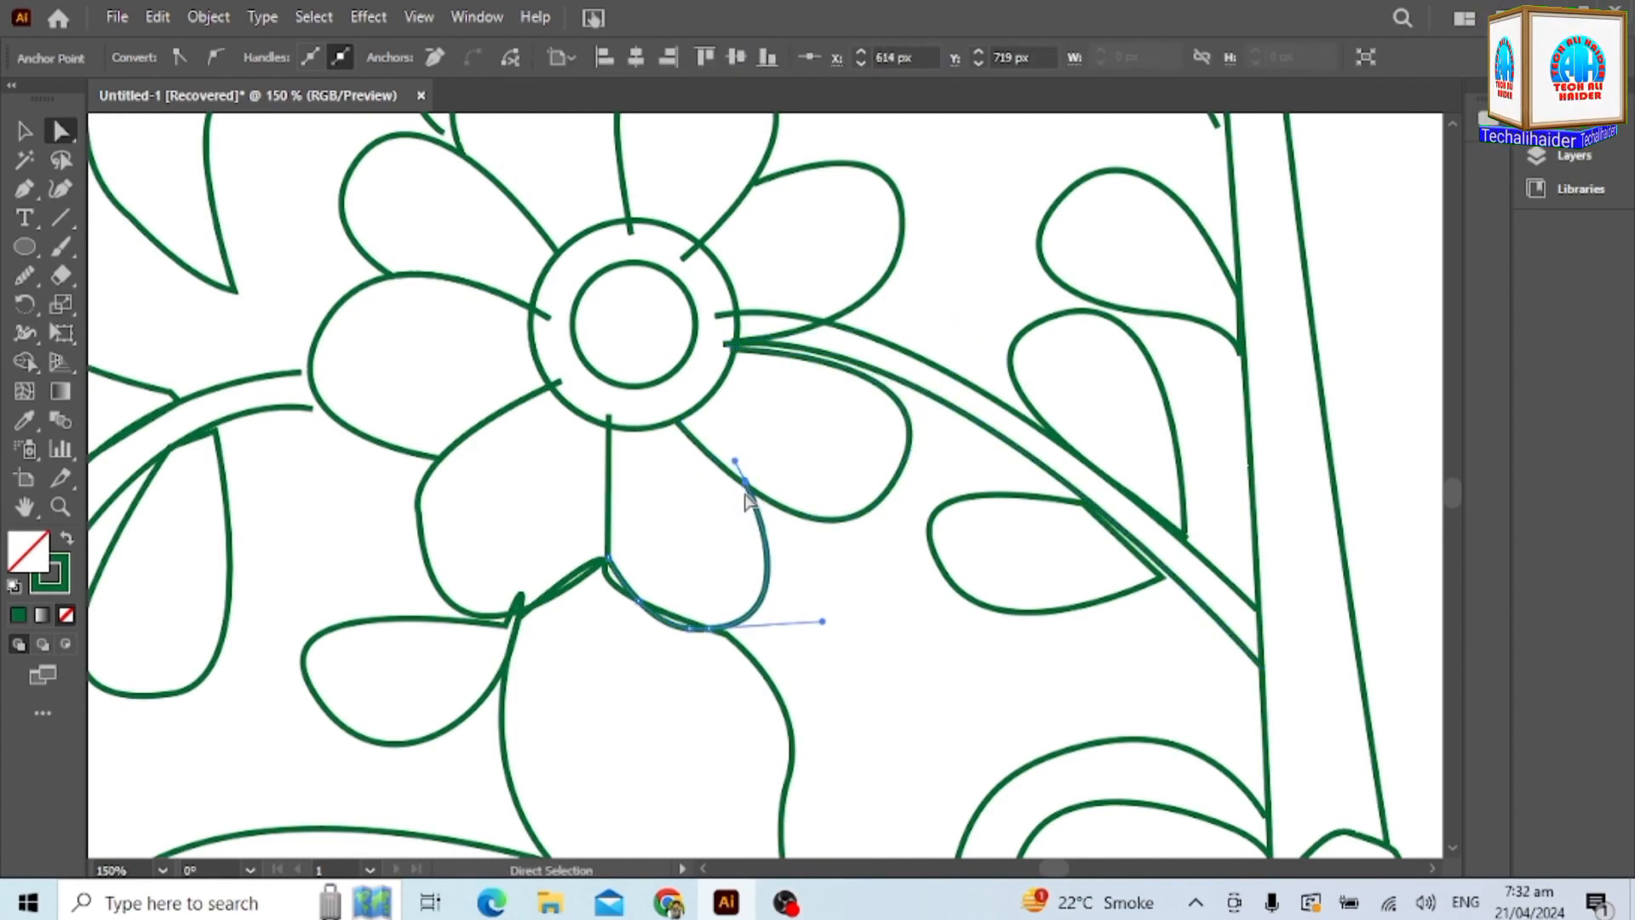
pyautogui.scroll(1, 778, 248)
pyautogui.click(758, 242)
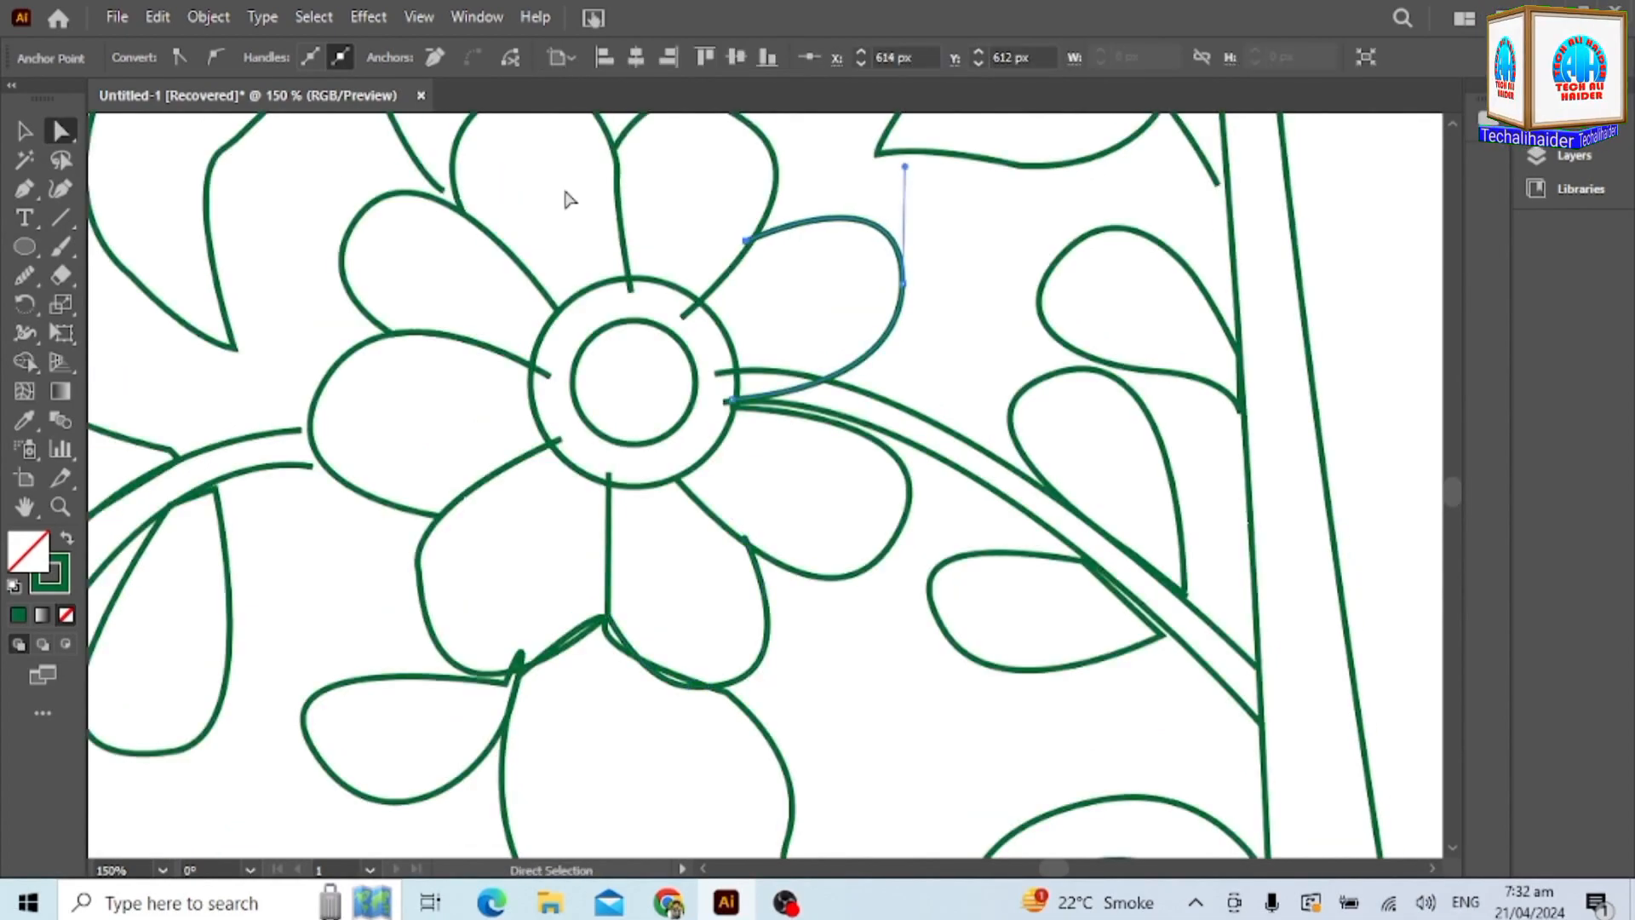
# Extend the stalk line onto the left flower's petal and tidy the crescent and pointed leaf ends at the stalk.
pyautogui.scroll(2, 663, 239)
pyautogui.click(454, 349)
pyautogui.scroll(3, 420, 339)
pyautogui.click(428, 389)
pyautogui.moveTo(380, 399)
pyautogui.mouseDown()
pyautogui.moveTo(389, 441)
pyautogui.moveTo(410, 406)
pyautogui.moveTo(360, 420)
pyautogui.mouseUp()
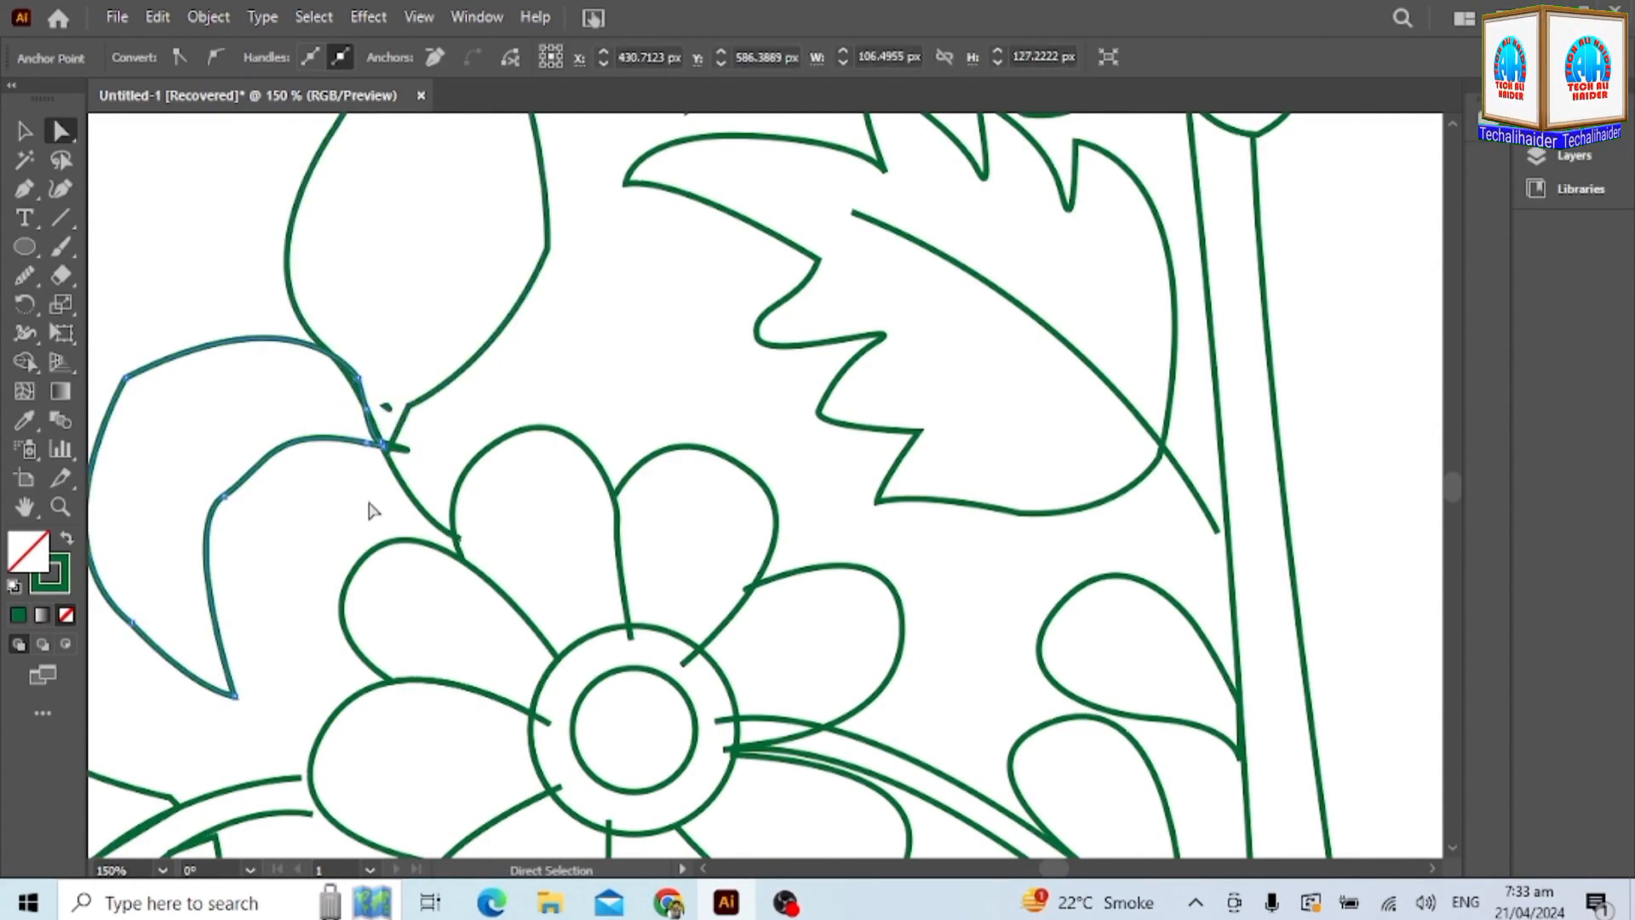
pyautogui.click(389, 424)
pyautogui.scroll(-1, 420, 526)
pyautogui.scroll(-5, 420, 526)
pyautogui.scroll(-3, 434, 362)
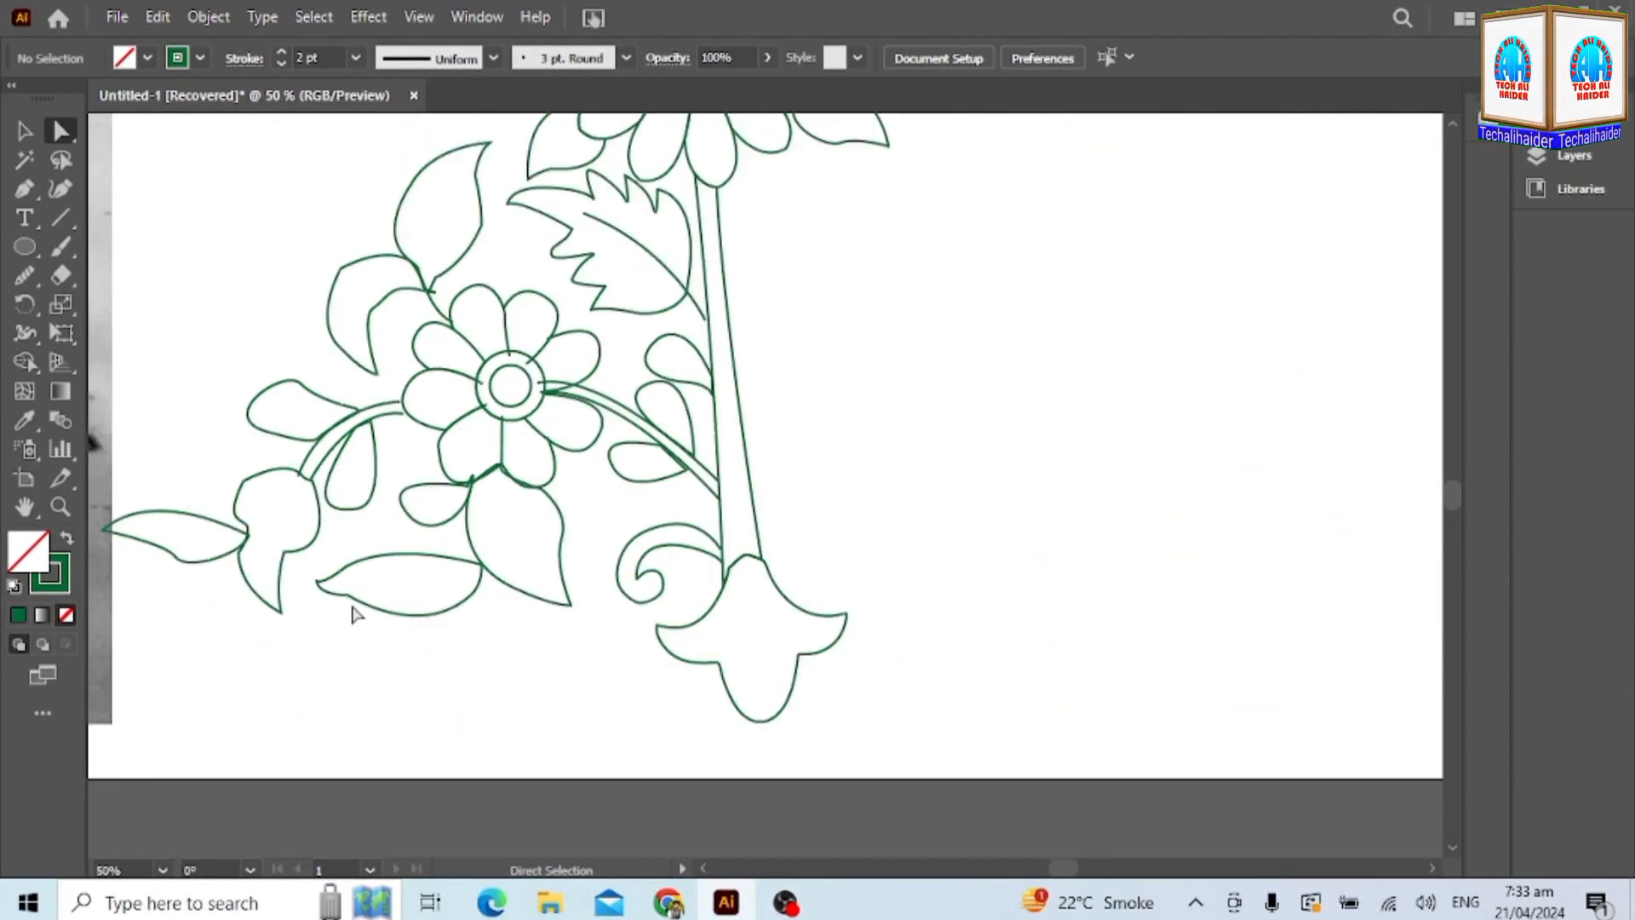
# Move the open end points of the leaf on the top flower's right side onto the adjoining petal.
pyautogui.scroll(8, 354, 608)
pyautogui.click(810, 521)
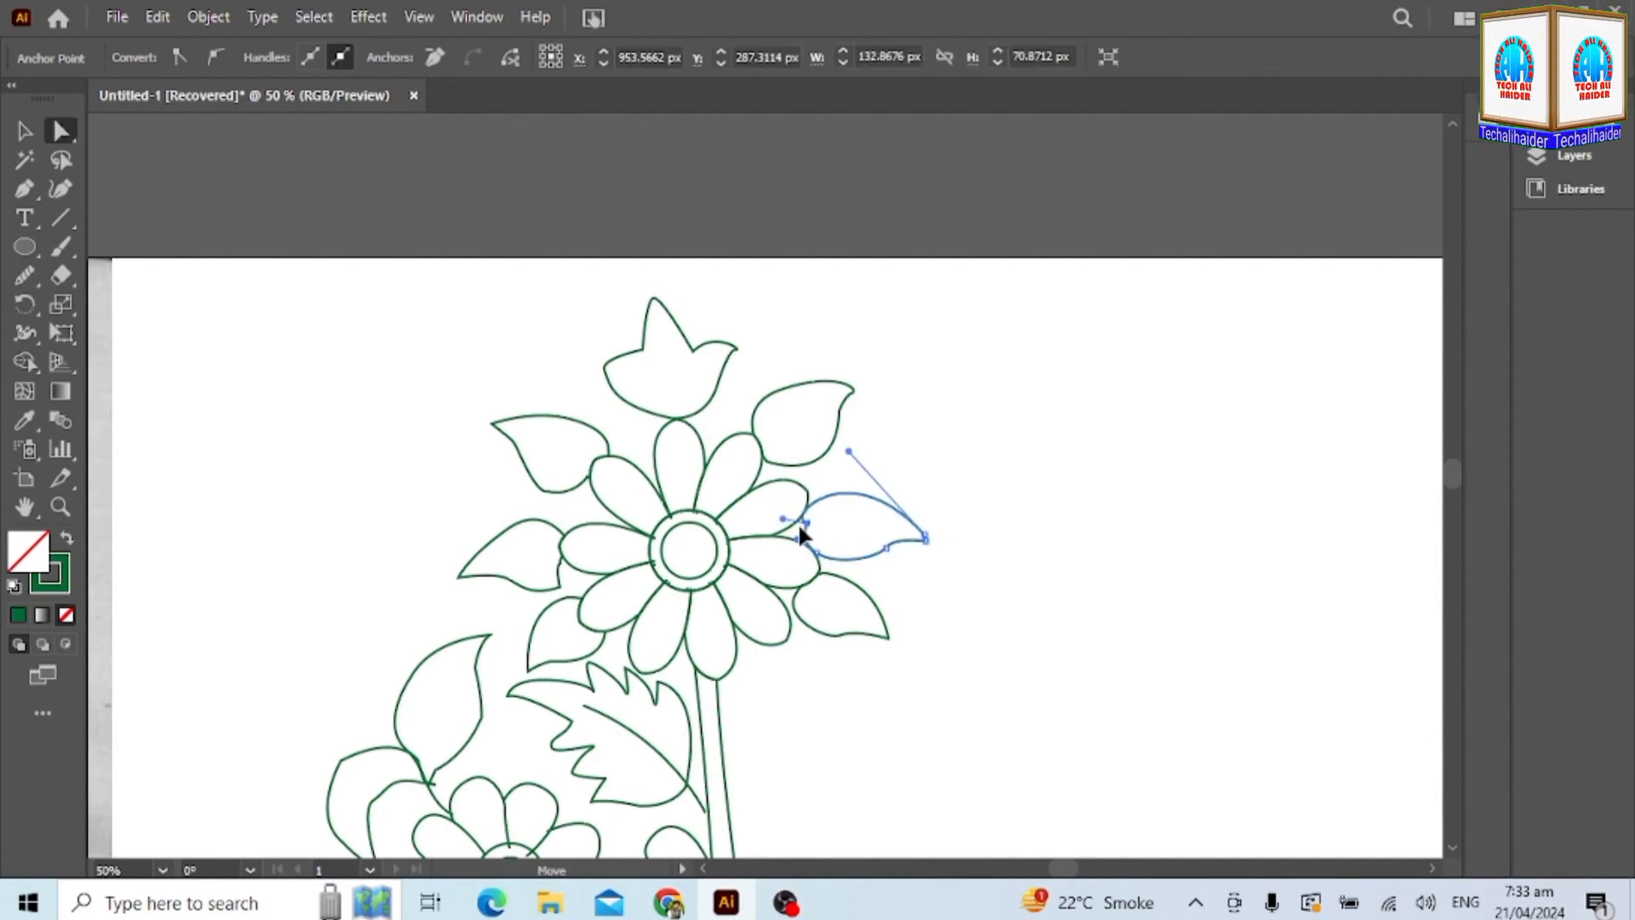
pyautogui.click(802, 541)
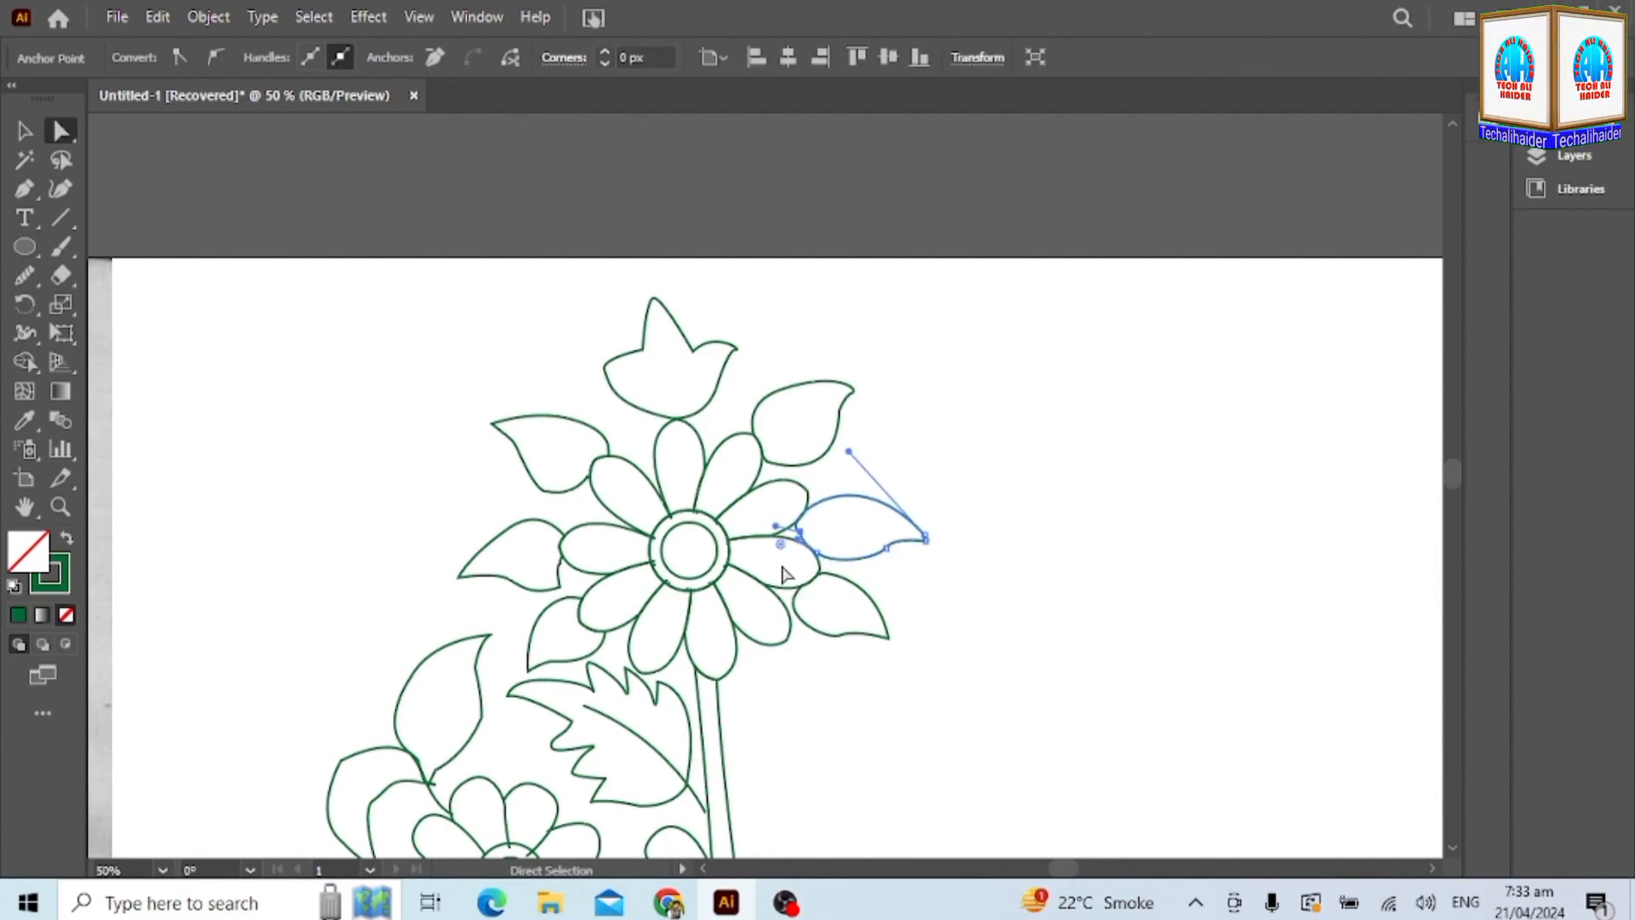
# Place the lower end of the serrated leaf's midrib on the main stem's left edge.
pyautogui.scroll(-5, 761, 601)
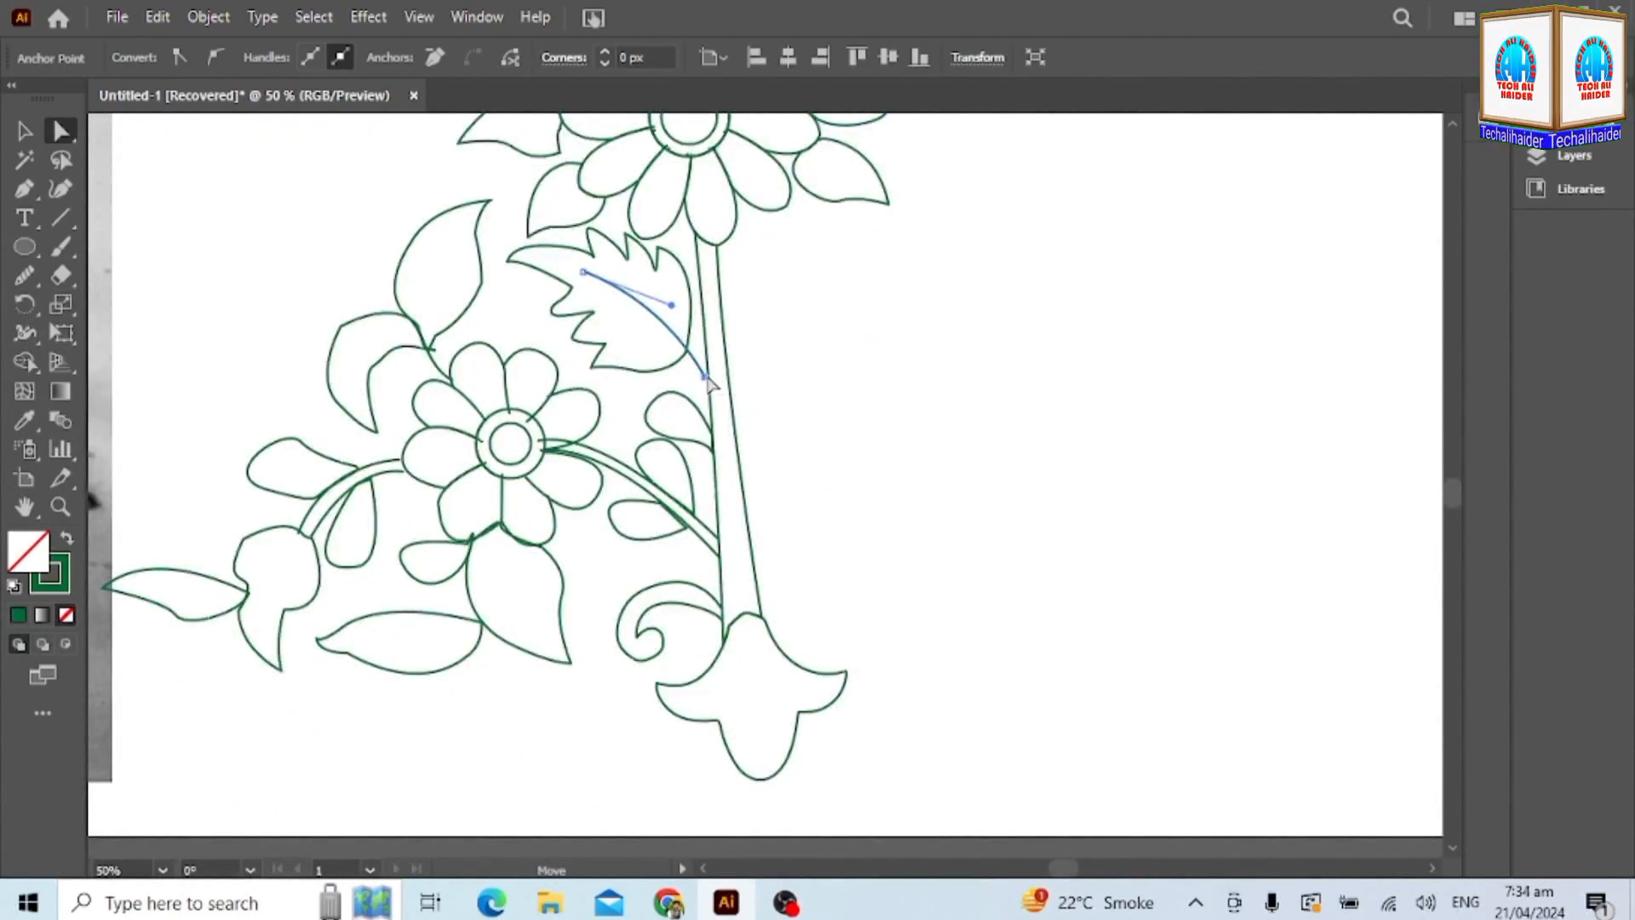
pyautogui.click(706, 379)
pyautogui.scroll(4, 707, 385)
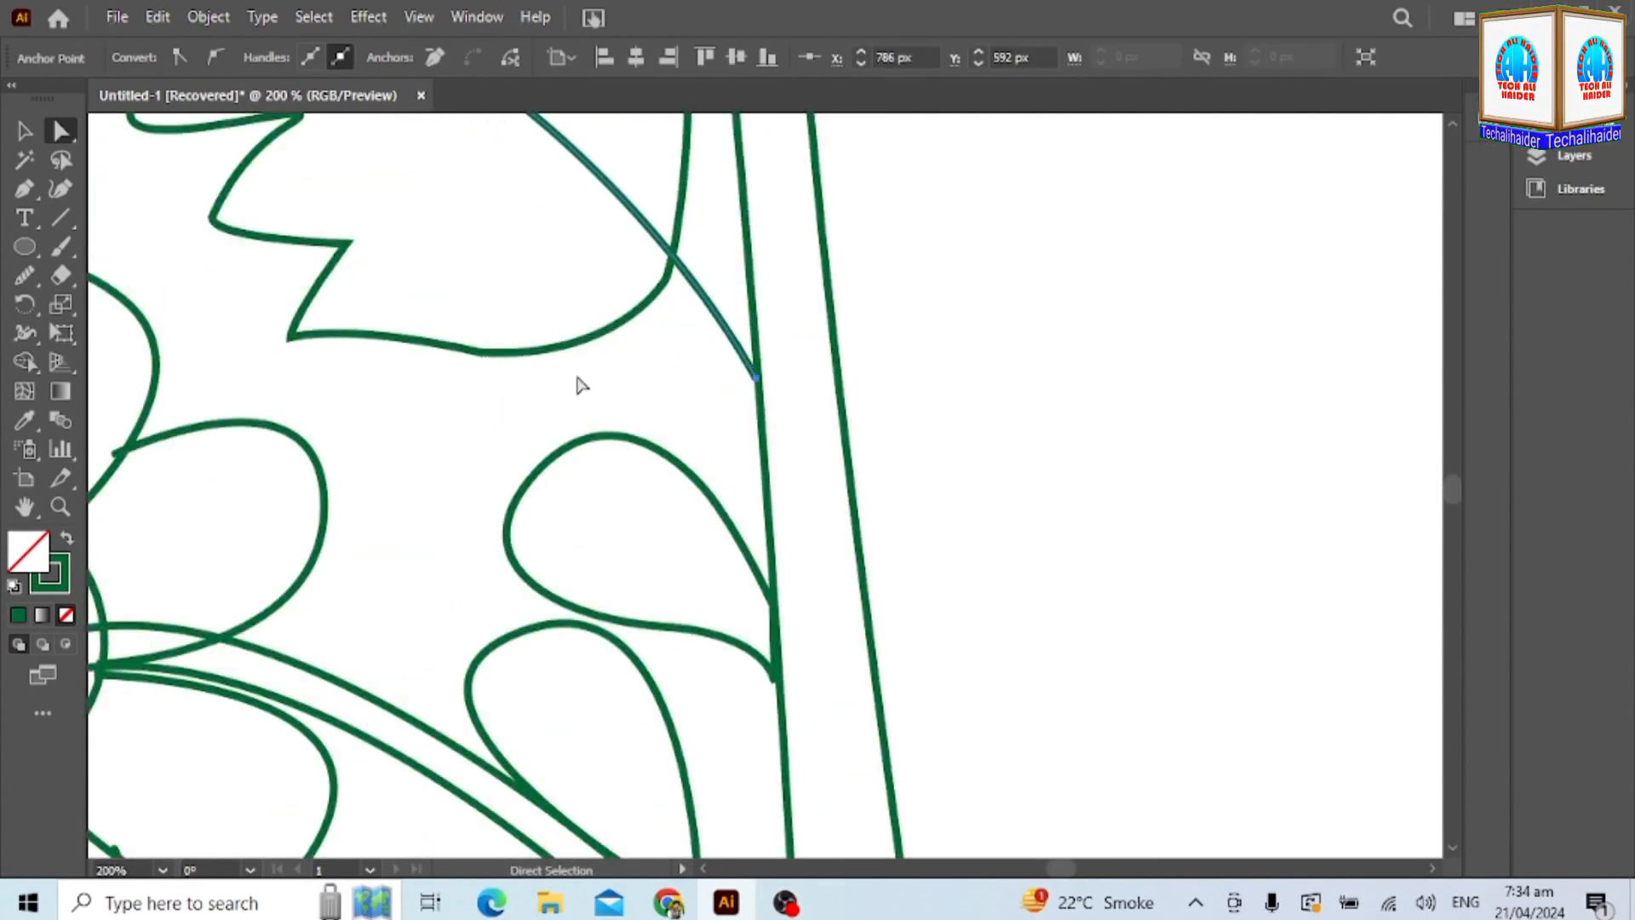
pyautogui.scroll(-3, 623, 429)
pyautogui.scroll(-2, 643, 718)
pyautogui.click(25, 131)
pyautogui.moveTo(258, 226); pyautogui.dragTo(801, 767)
pyautogui.keyDown('shift'); pyautogui.click(128, 675); pyautogui.keyUp('shift')
pyautogui.keyDown('shift'); pyautogui.click(135, 677); pyautogui.keyUp('shift')
# Stretch the upper and lower lines of the left flower's outer branch until they meet its left petal.
pyautogui.scroll(3, 454, 685)
pyautogui.scroll(3, 453, 684)
pyautogui.click(335, 600)
pyautogui.click(268, 612)
pyautogui.click(436, 467)
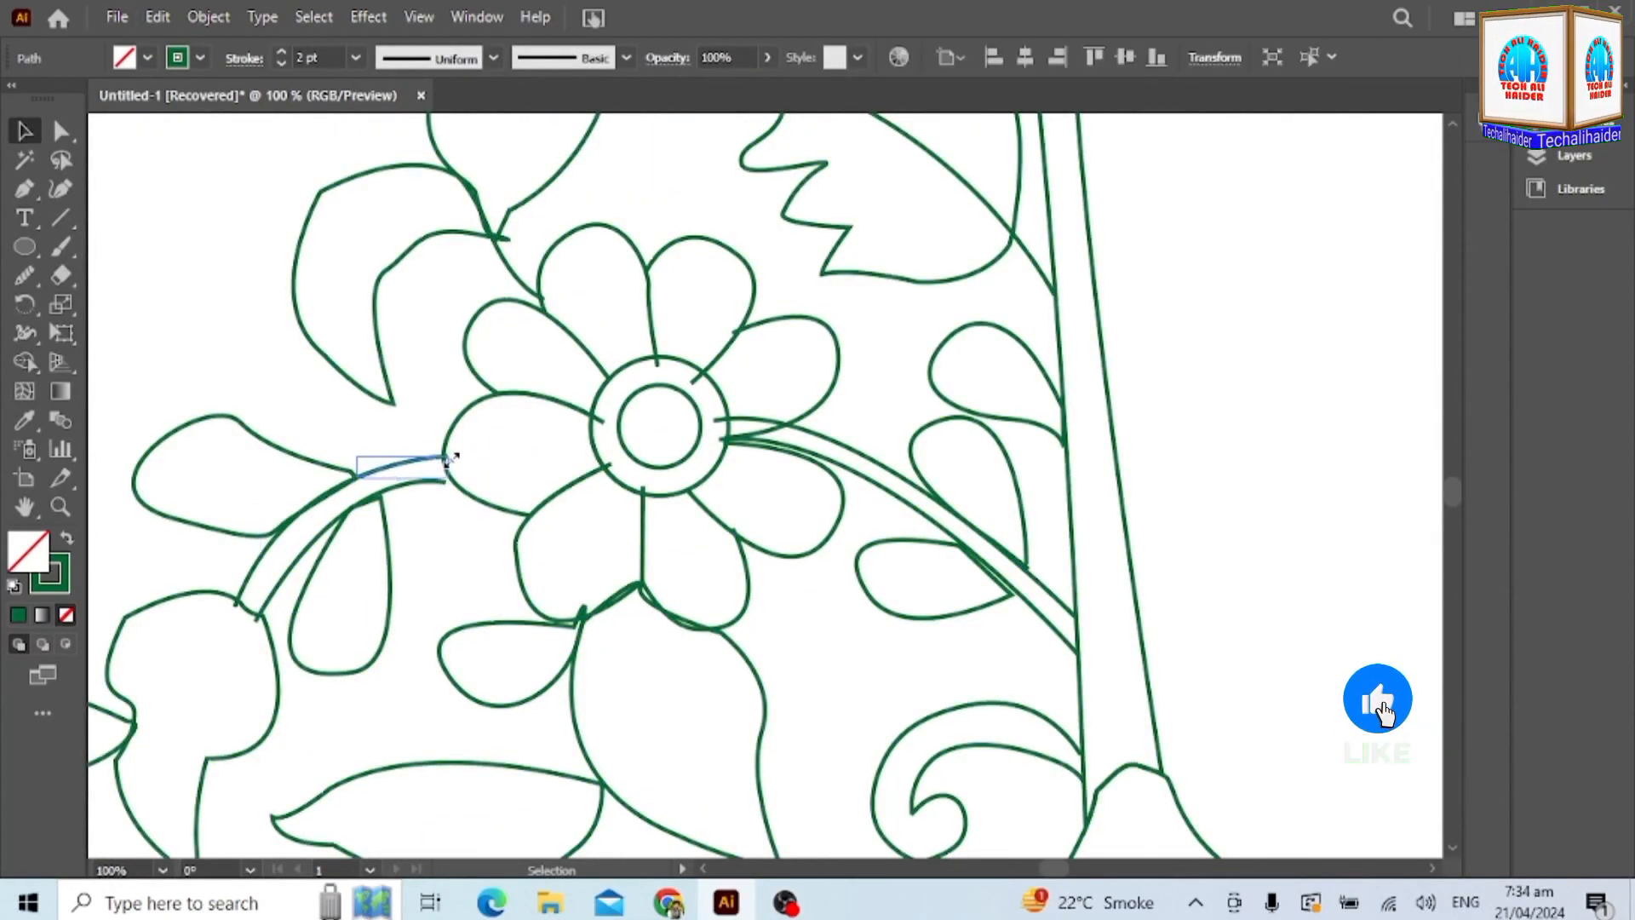
pyautogui.moveTo(423, 493); pyautogui.dragTo(431, 518)
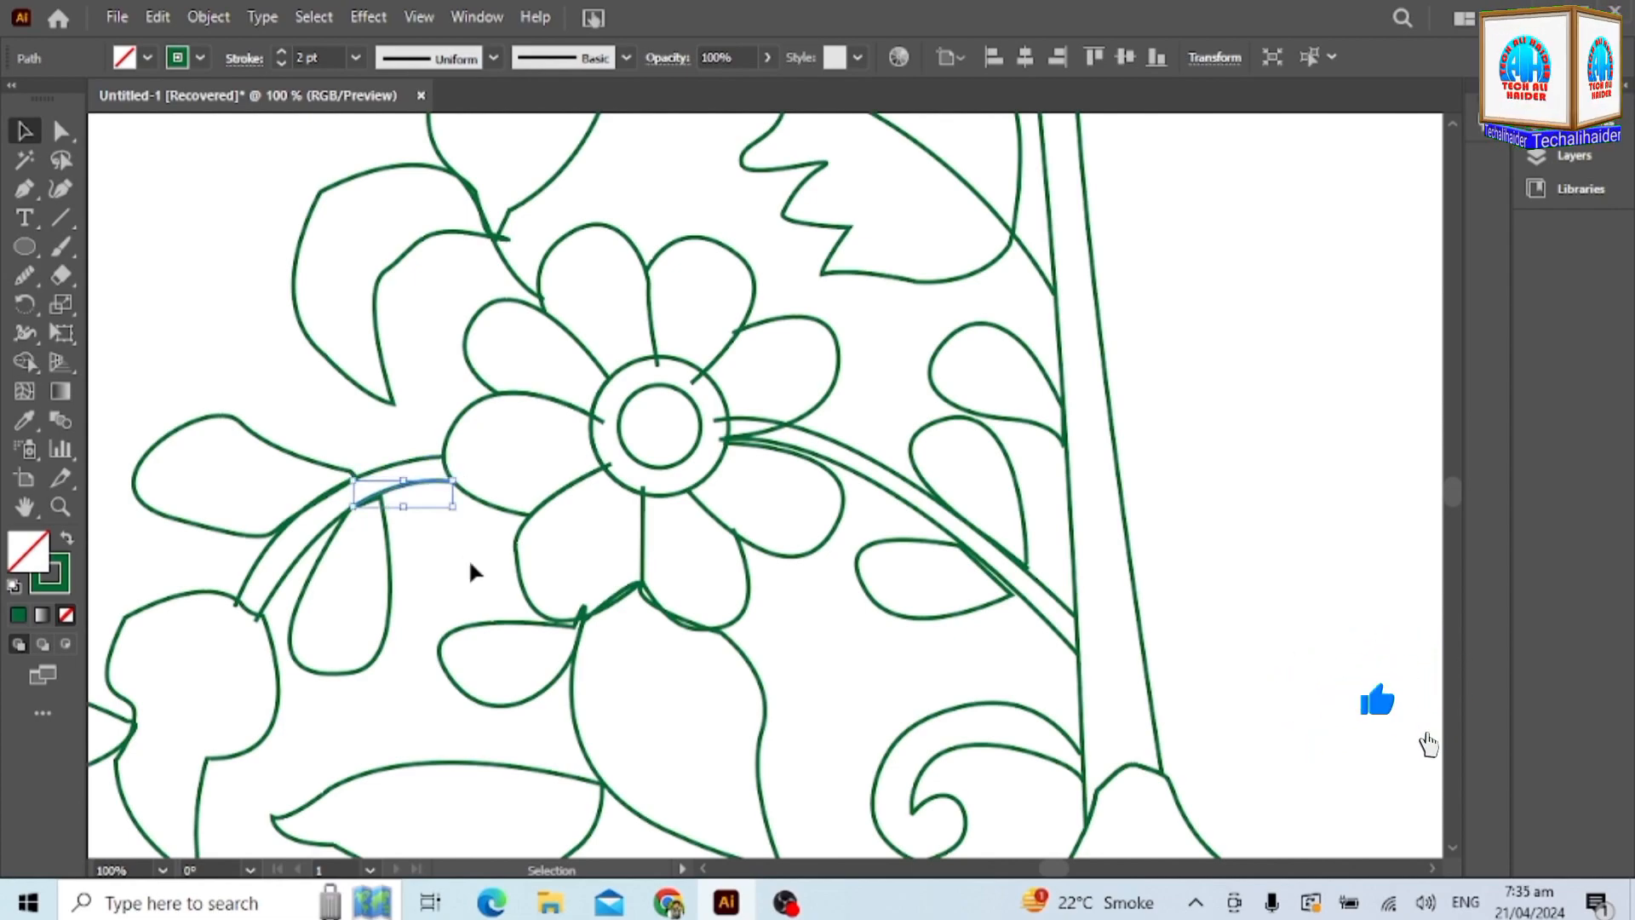
pyautogui.scroll(3, 452, 540)
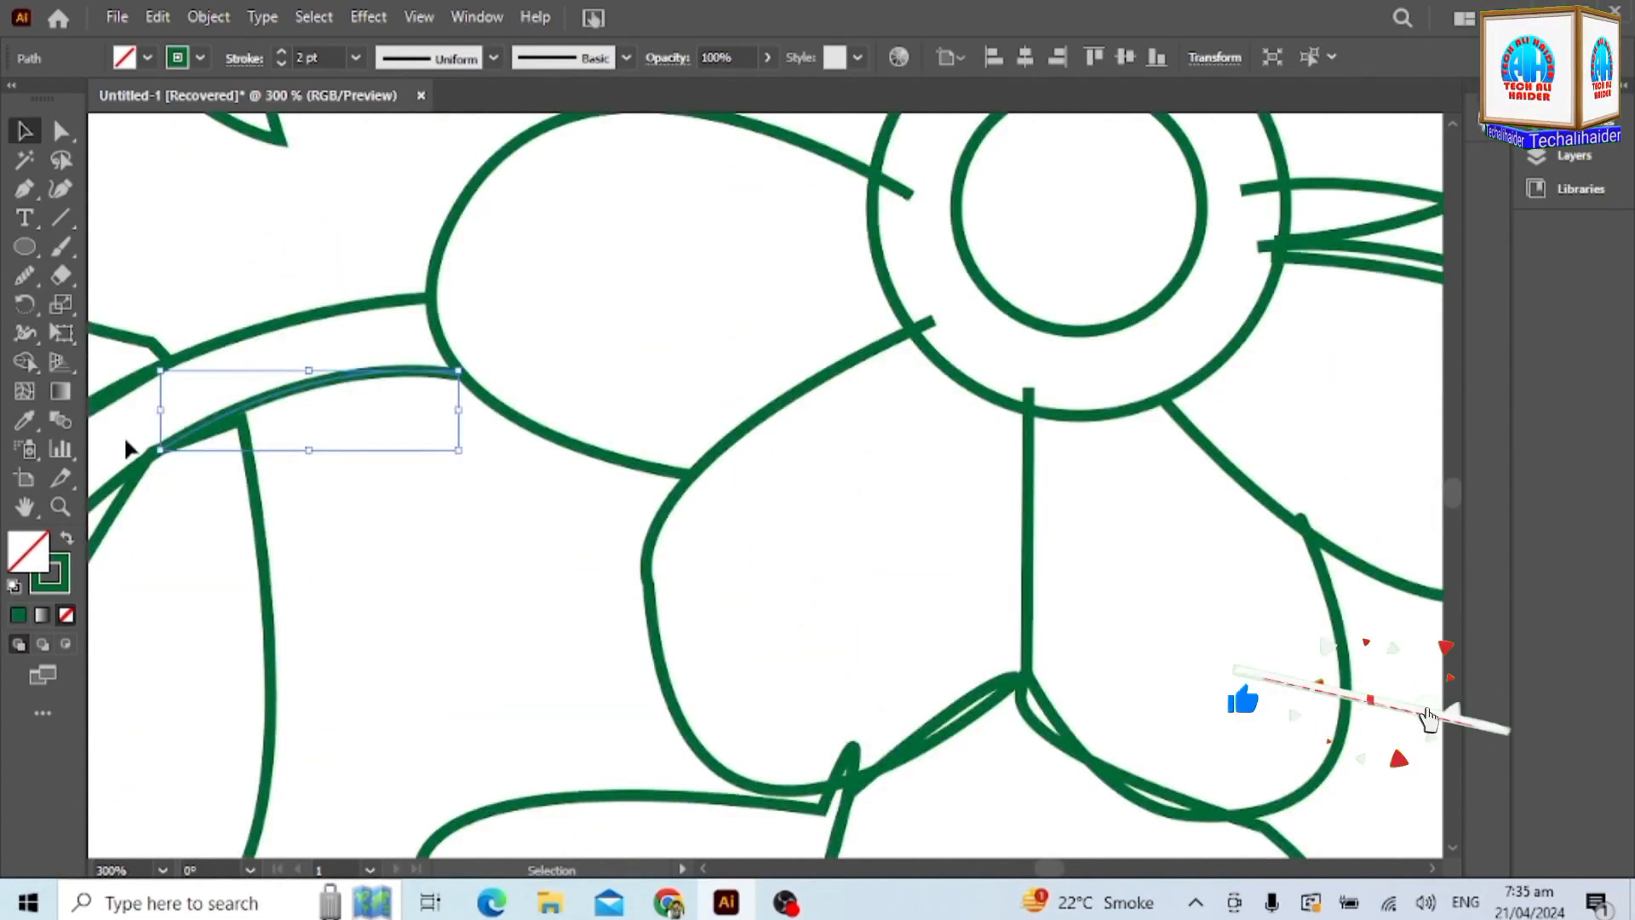
# Select the left half of the motif and trim the petal ends protruding into the left flower's centre ring with Shape Builder.
pyautogui.scroll(-5, 963, 441)
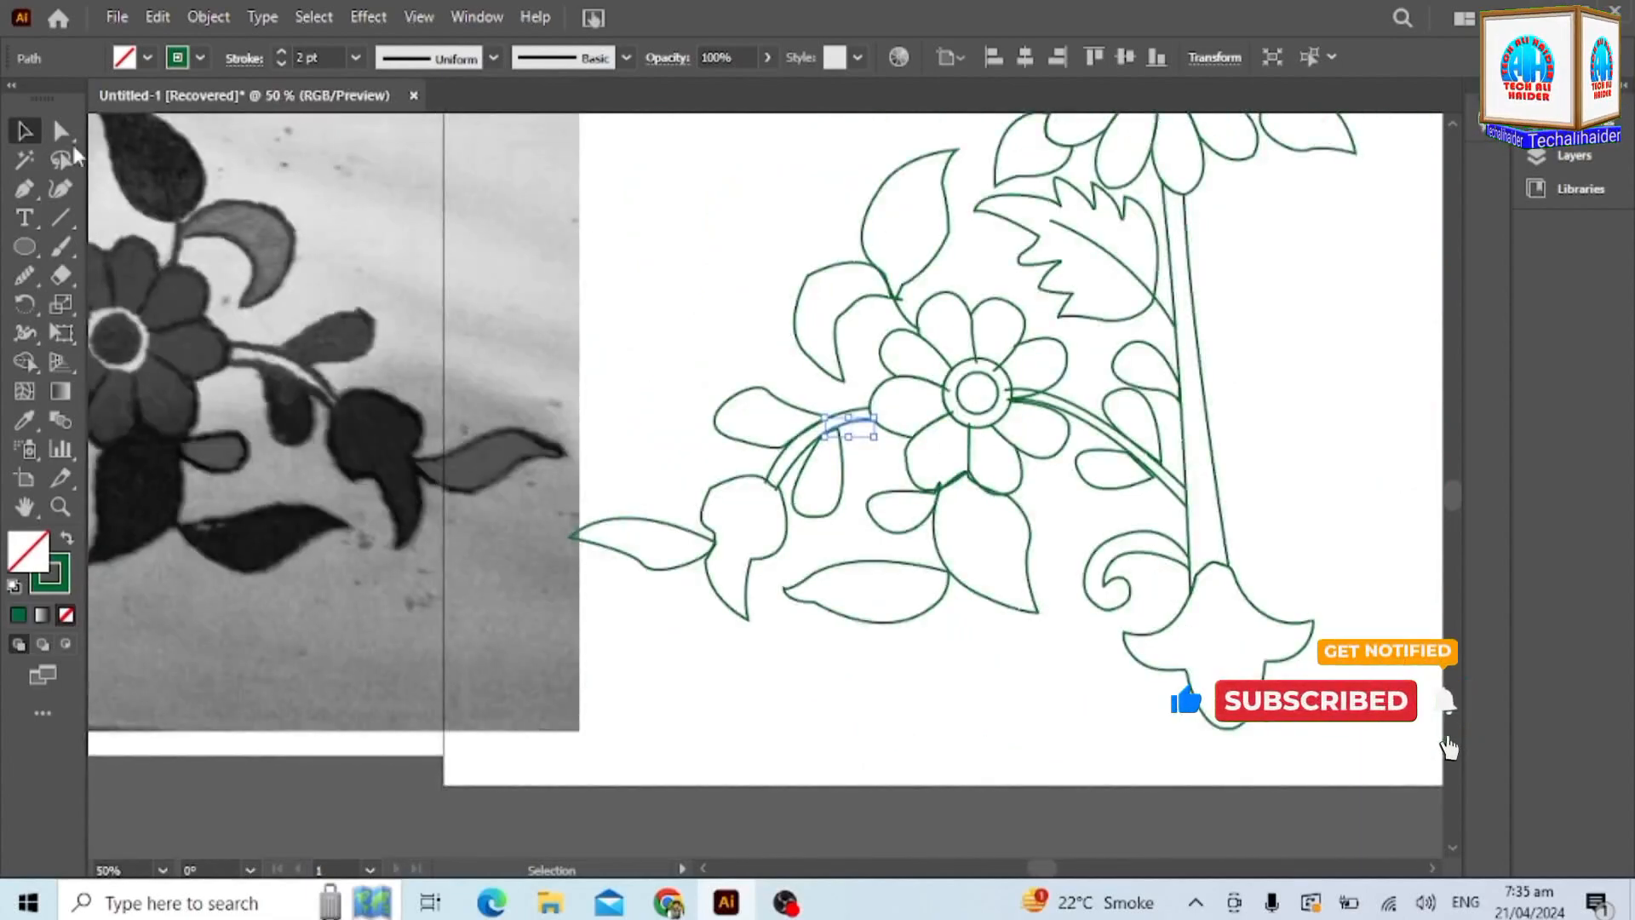
pyautogui.moveTo(609, 168)
pyautogui.mouseDown()
pyautogui.moveTo(1259, 647)
pyautogui.moveTo(1440, 686)
pyautogui.mouseUp()
pyautogui.hotkey('shift', 'm')
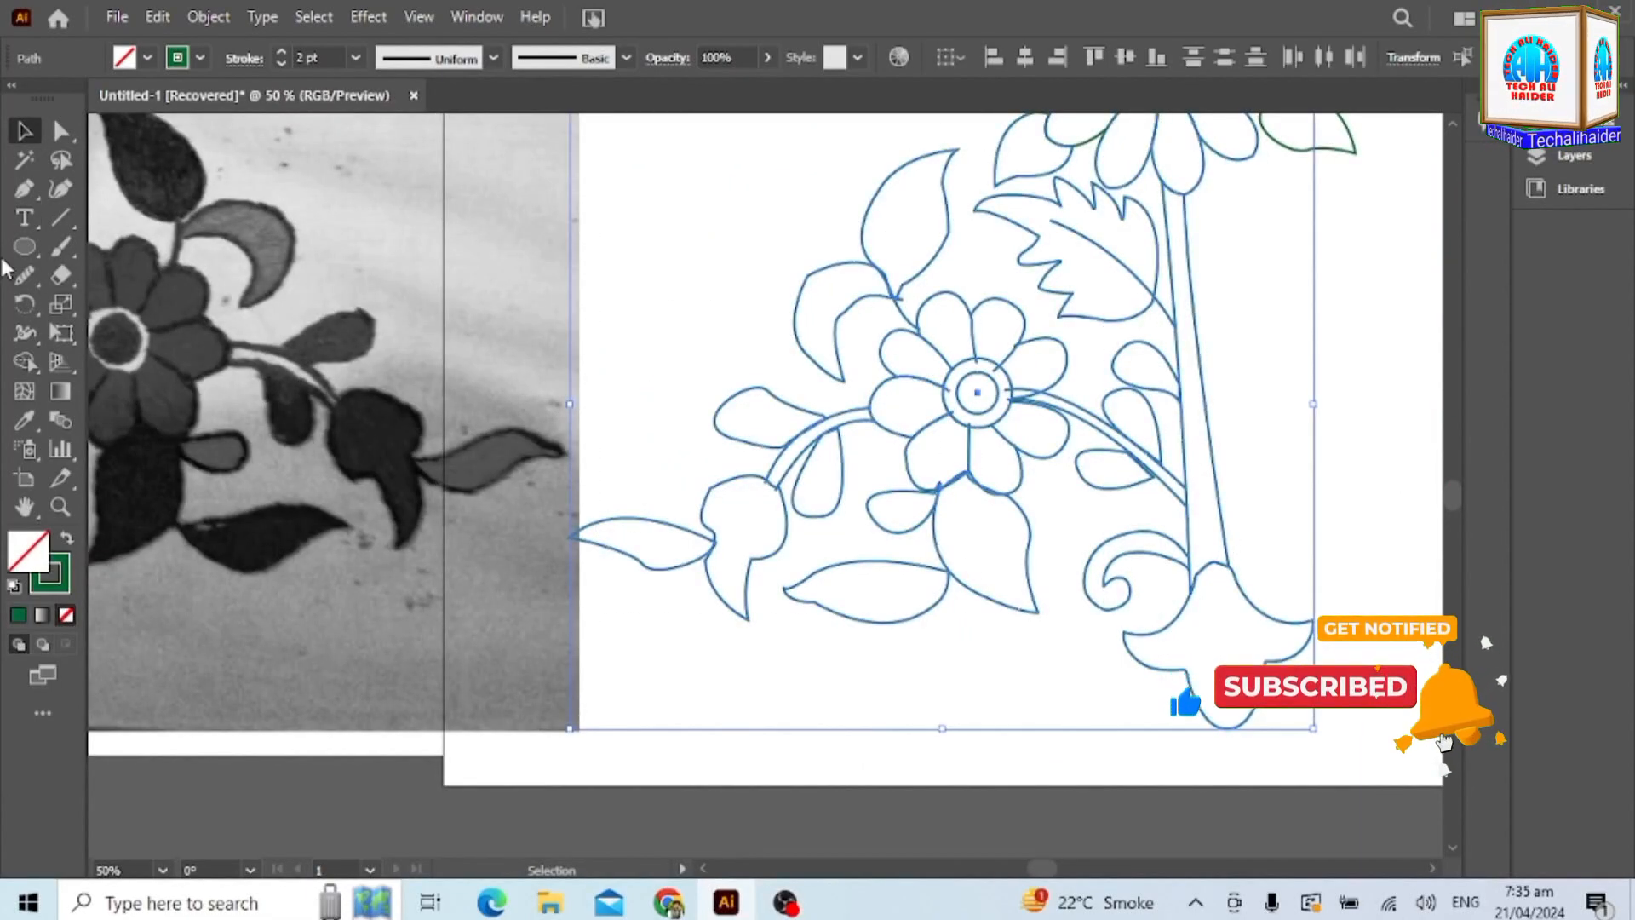
pyautogui.scroll(4, 986, 431)
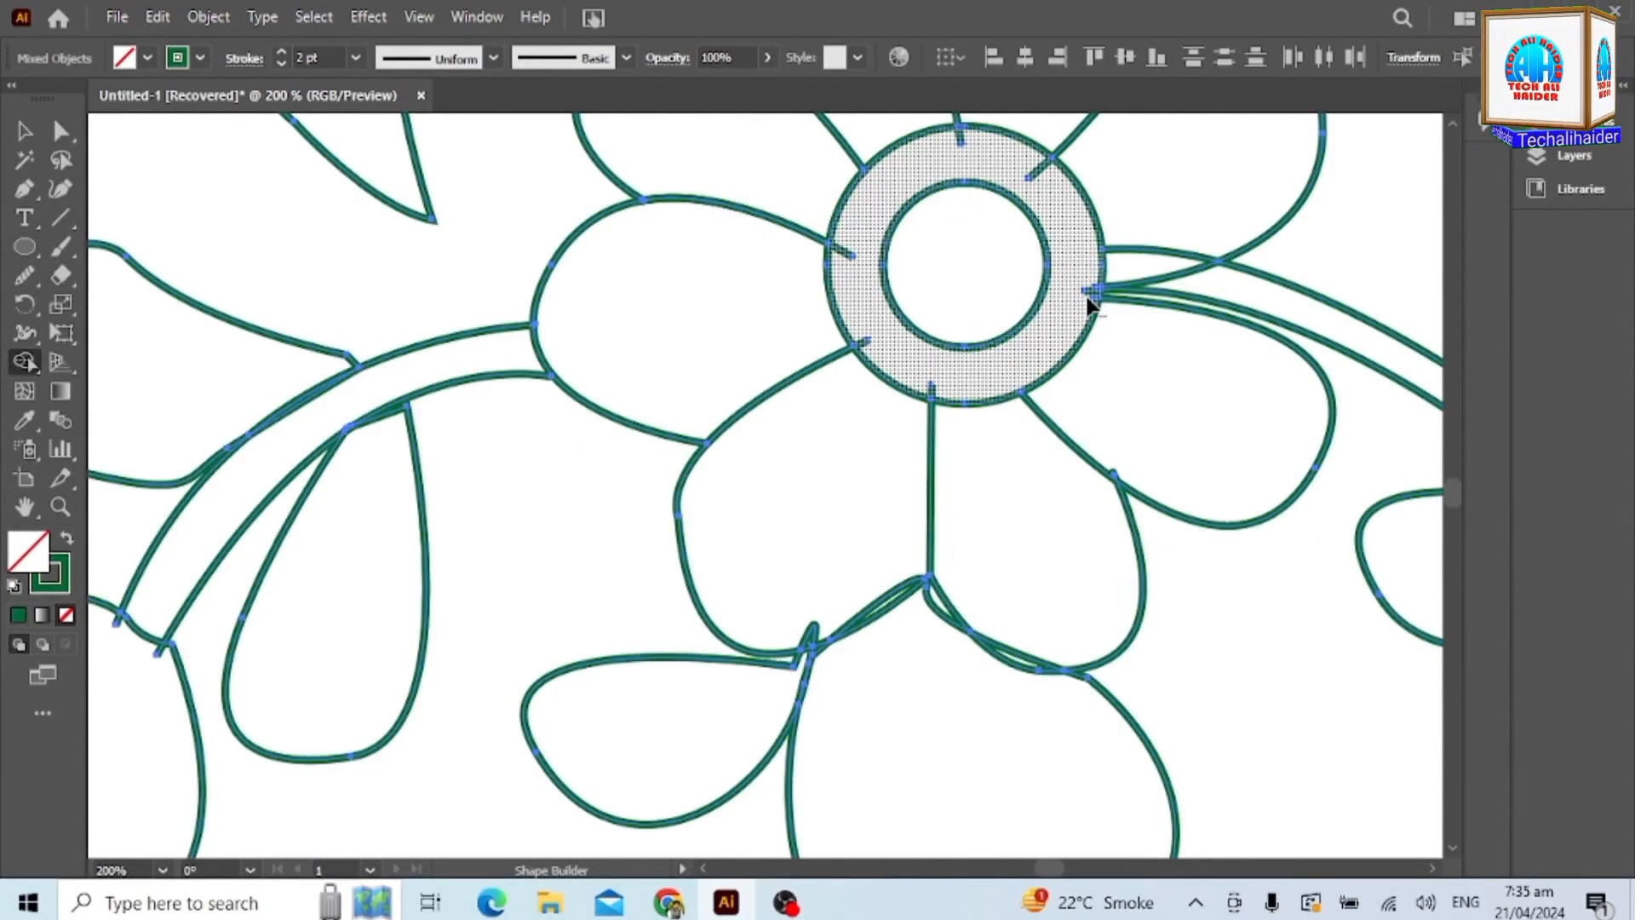
pyautogui.keyDown('alt'); pyautogui.click(1094, 294); pyautogui.keyUp('alt')
pyautogui.keyDown('alt'); pyautogui.click(1036, 170); pyautogui.keyUp('alt')
pyautogui.keyDown('alt'); pyautogui.click(961, 137); pyautogui.keyUp('alt')
pyautogui.keyDown('alt'); pyautogui.click(856, 230); pyautogui.keyUp('alt')
pyautogui.hotkey('ctrl', 'z')
pyautogui.keyDown('alt'); pyautogui.click(864, 341); pyautogui.keyUp('alt')
pyautogui.keyDown('alt'); pyautogui.click(848, 254); pyautogui.keyUp('alt')
pyautogui.keyDown('alt'); pyautogui.click(933, 388); pyautogui.keyUp('alt')
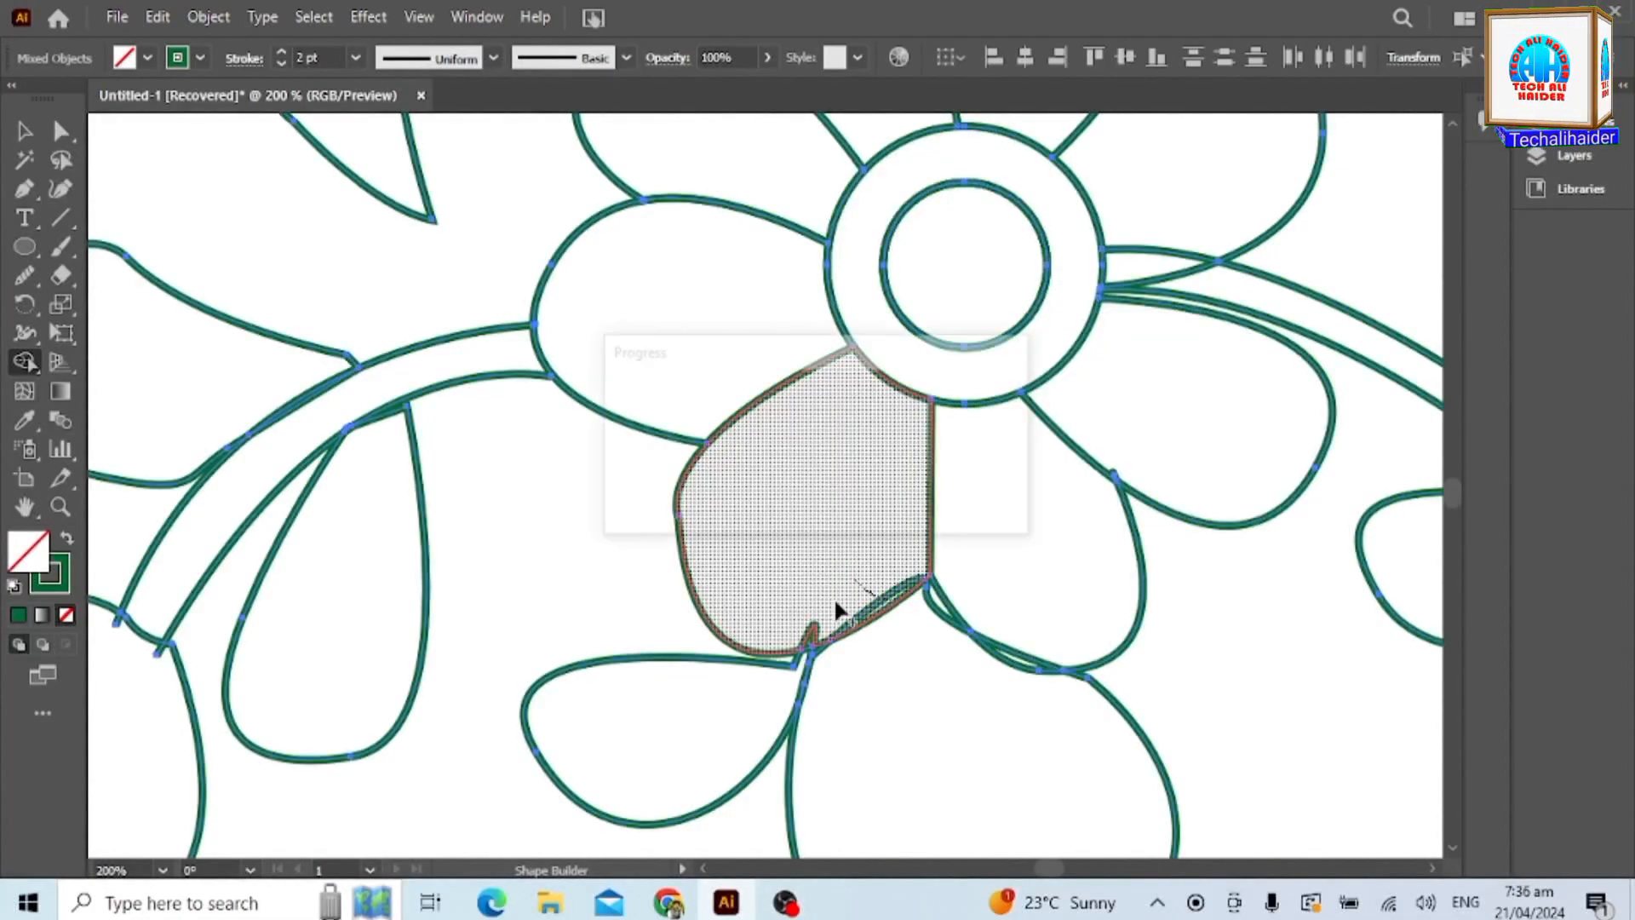
# Merge the overlapping slivers between the left flower's lower petals and the large leaf below them.
pyautogui.moveTo(869, 595); pyautogui.dragTo(813, 637)
pyautogui.moveTo(938, 615); pyautogui.dragTo(926, 680)
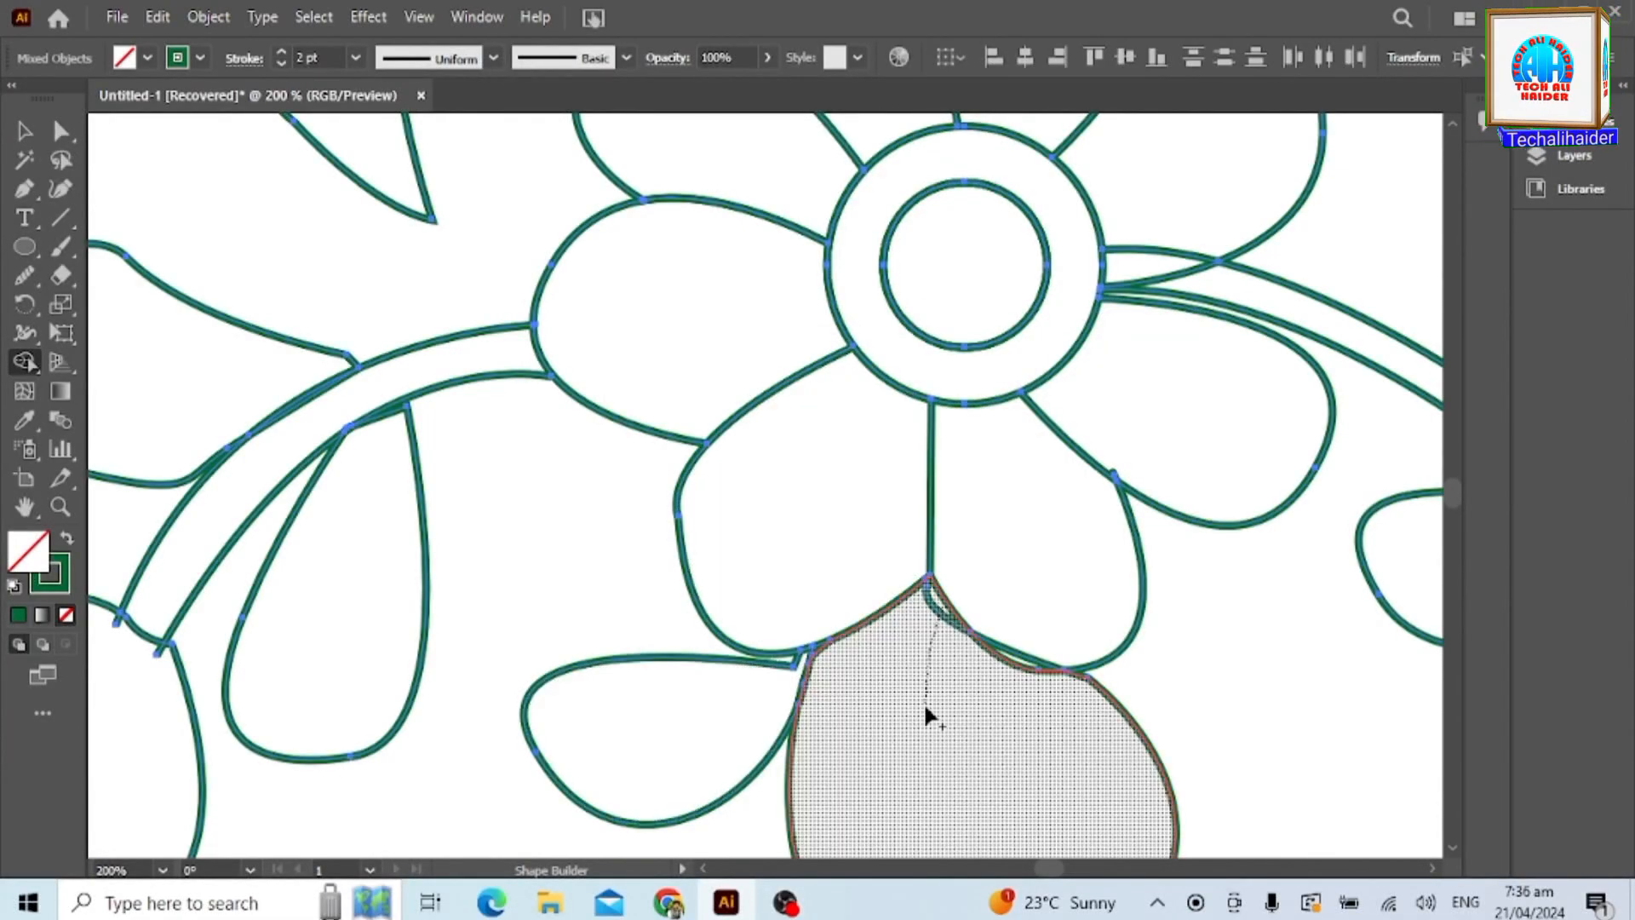
pyautogui.moveTo(1020, 658); pyautogui.dragTo(1018, 663)
pyautogui.scroll(-5, 932, 671)
pyautogui.scroll(5, 932, 671)
pyautogui.moveTo(405, 460); pyautogui.dragTo(391, 420)
pyautogui.scroll(1, 316, 423)
pyautogui.scroll(-3, 316, 433)
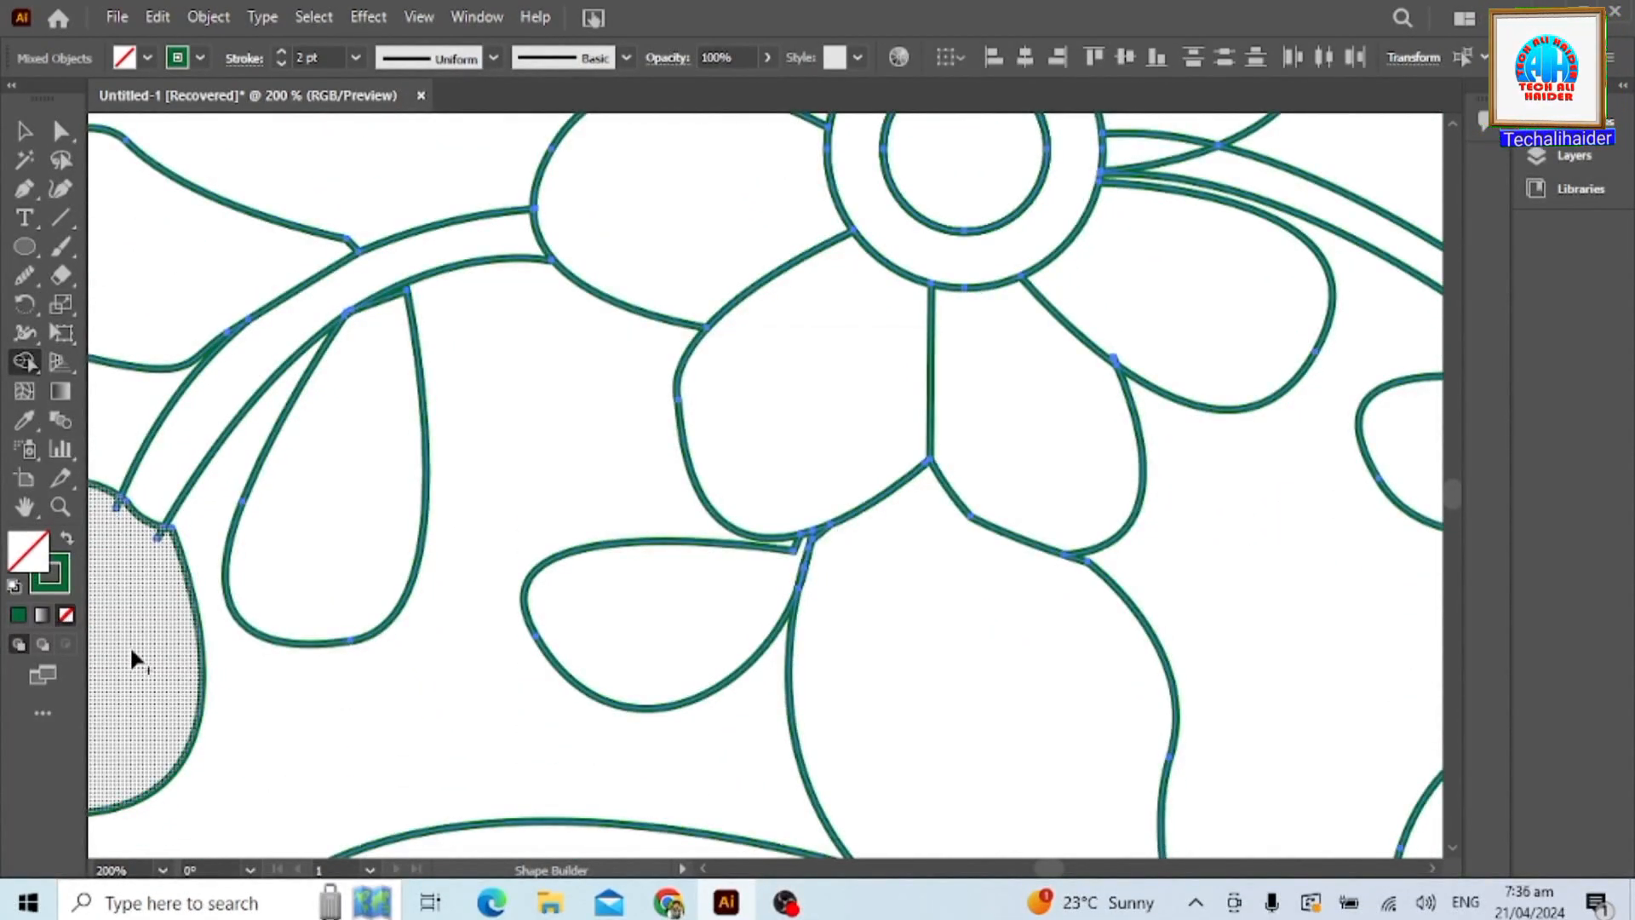
pyautogui.scroll(-3, 131, 649)
pyautogui.scroll(5, 587, 387)
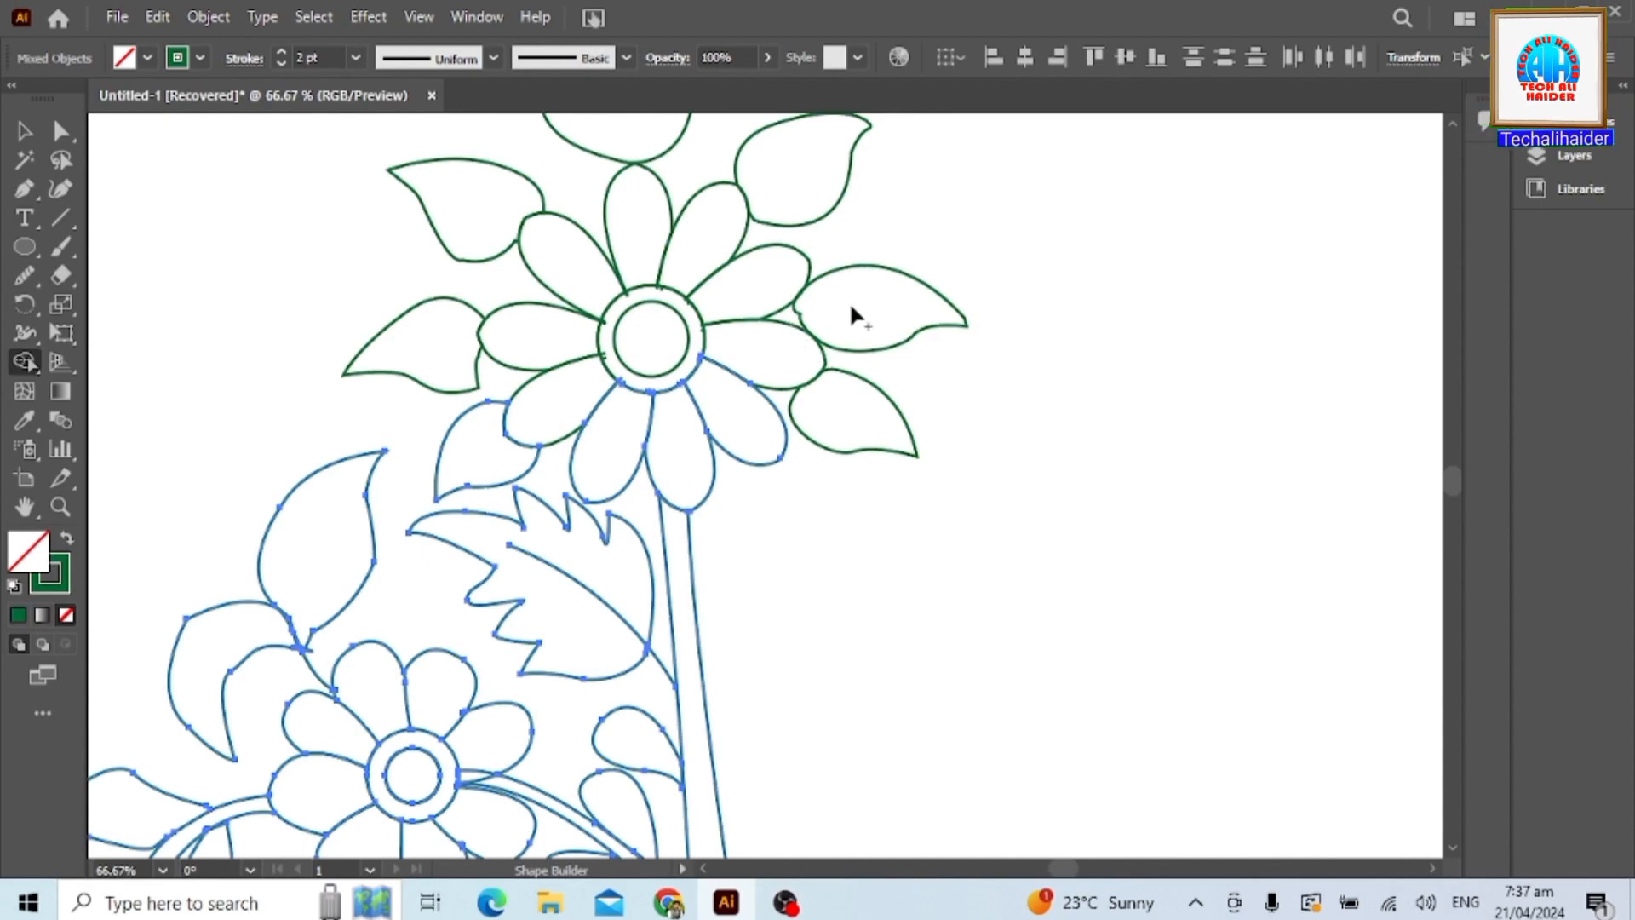
pyautogui.scroll(2, 712, 493)
pyautogui.scroll(-8, 569, 664)
pyautogui.scroll(-3, 741, 692)
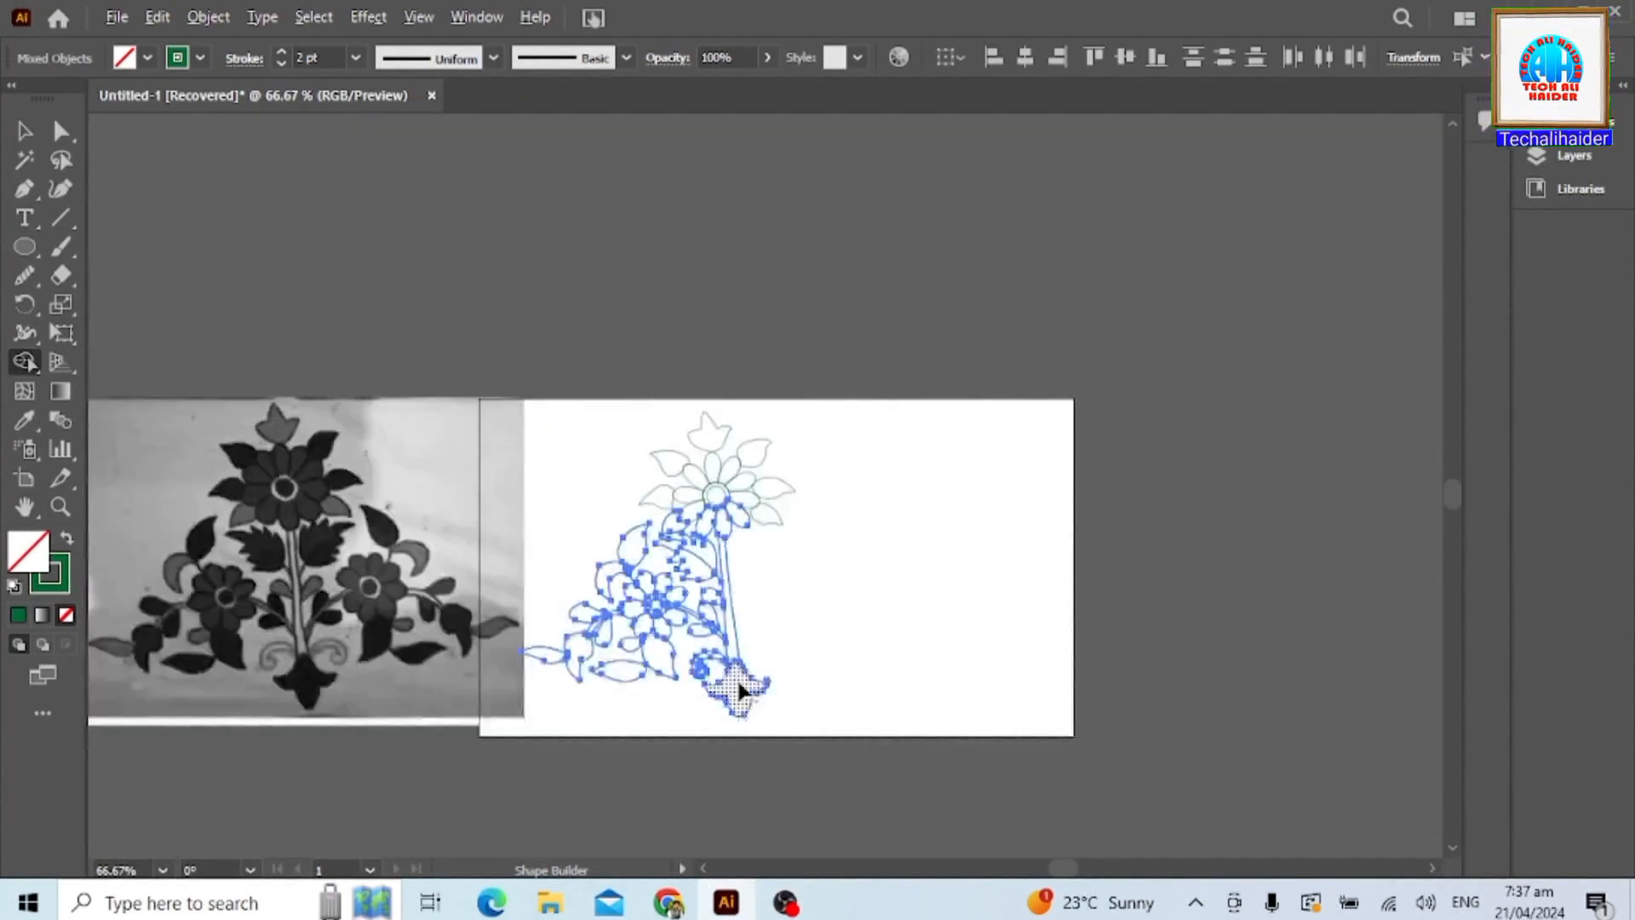
pyautogui.moveTo(673, 450); pyautogui.dragTo(767, 498)
pyautogui.click(788, 510)
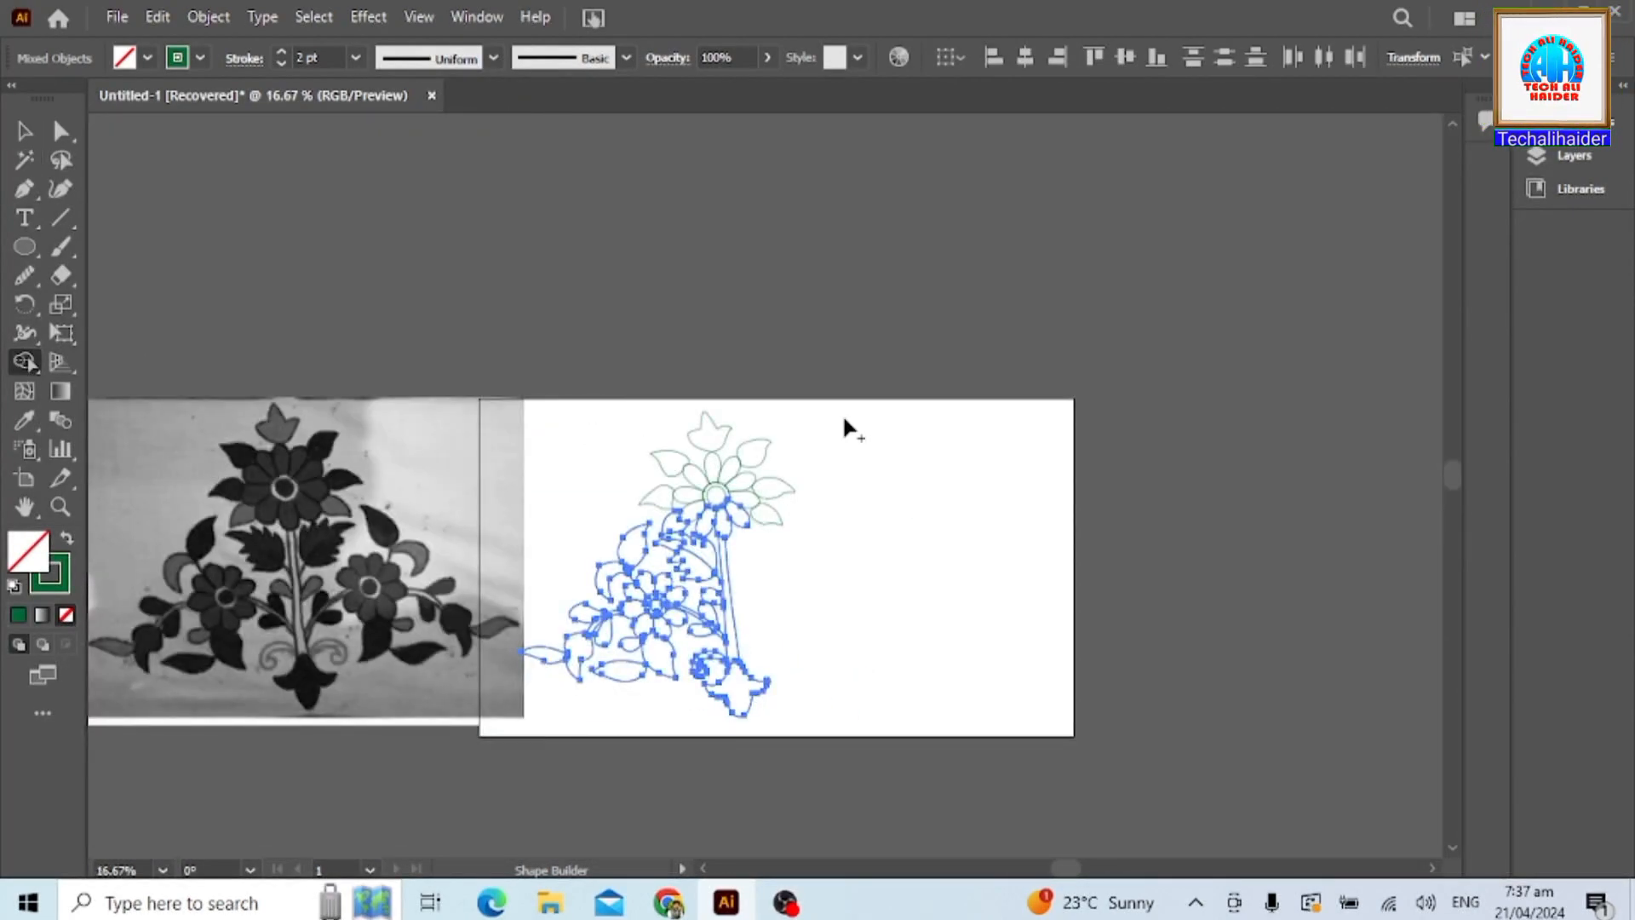
pyautogui.keyDown('ctrl'); pyautogui.click(825, 368); pyautogui.keyUp('ctrl')
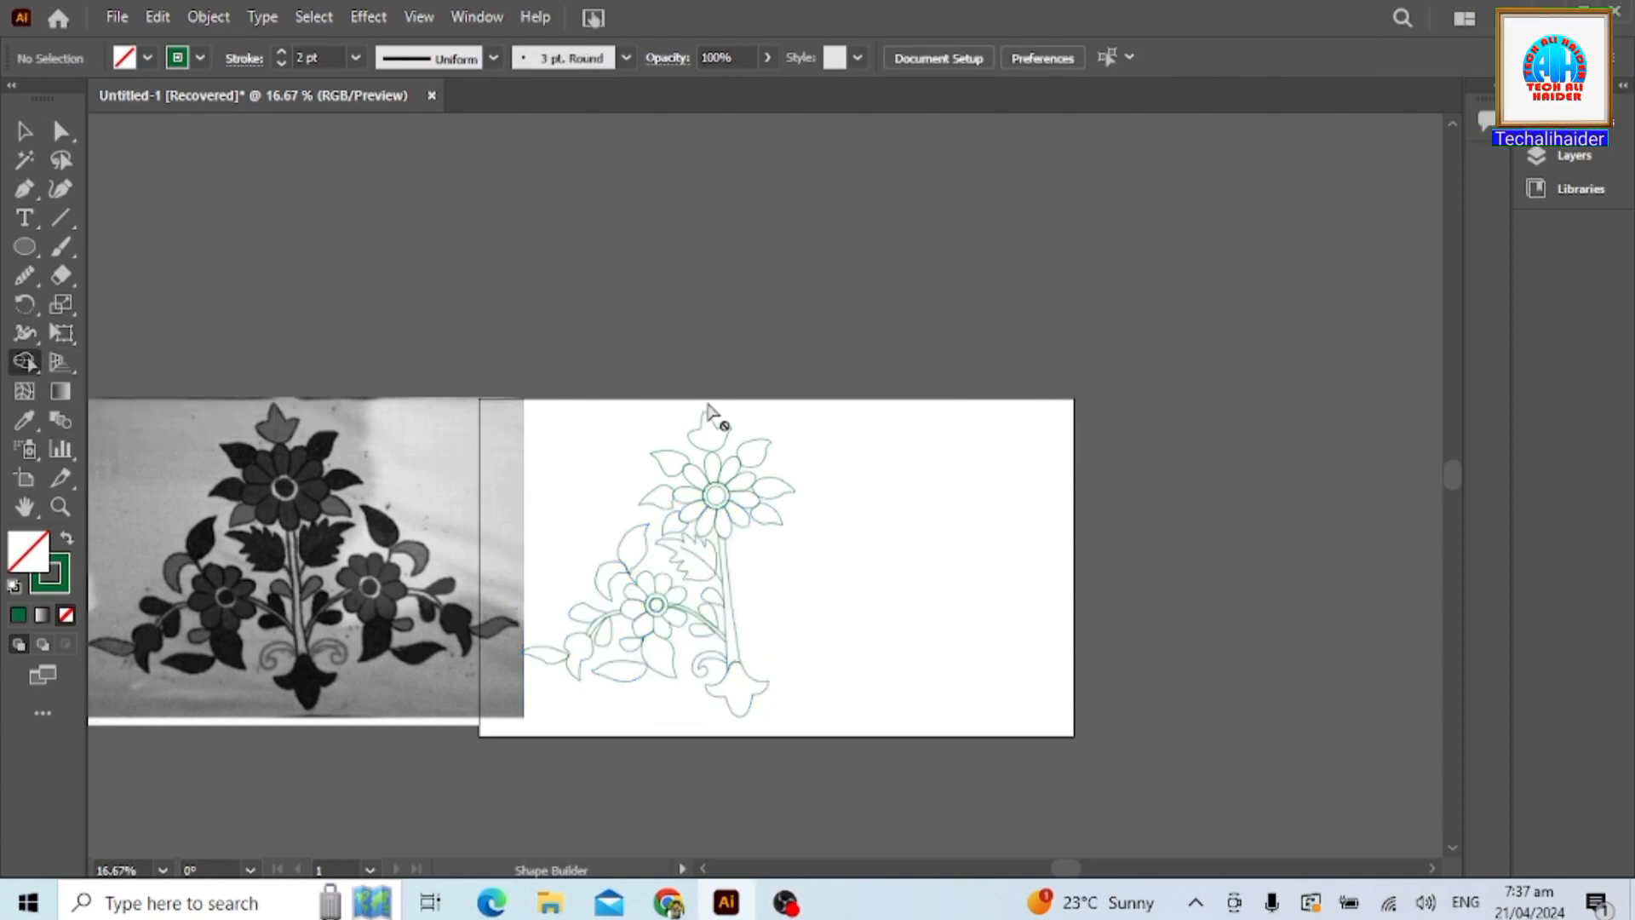
pyautogui.moveTo(599, 344); pyautogui.dragTo(813, 564)
pyautogui.click(24, 360)
pyautogui.scroll(4, 779, 494)
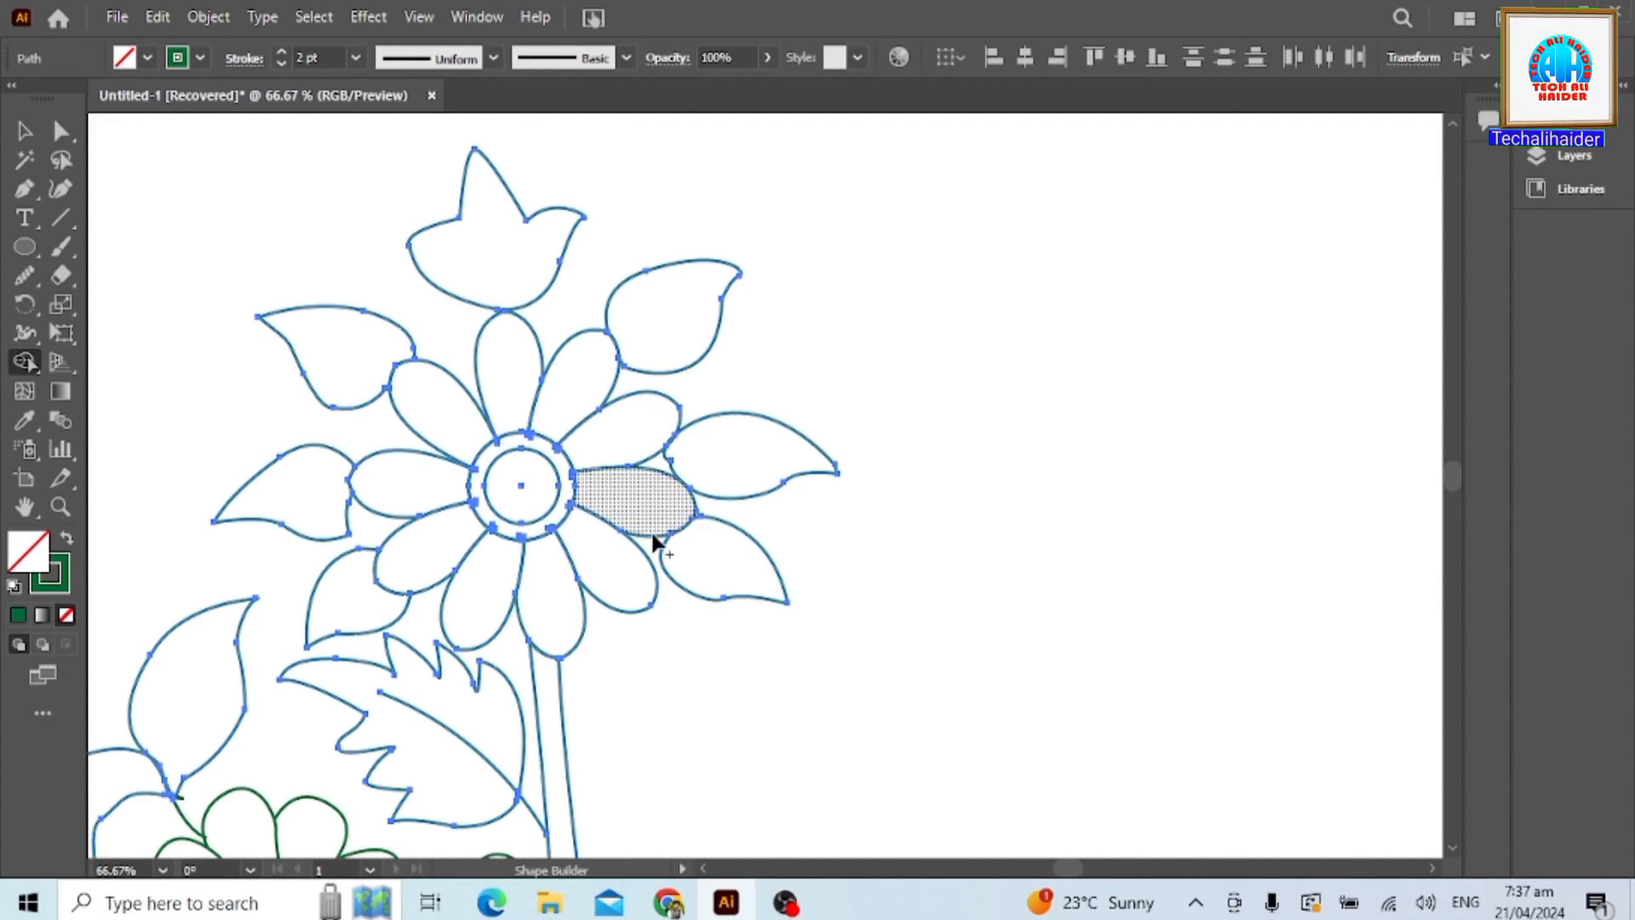
pyautogui.scroll(-4, 575, 490)
pyautogui.scroll(4, 472, 637)
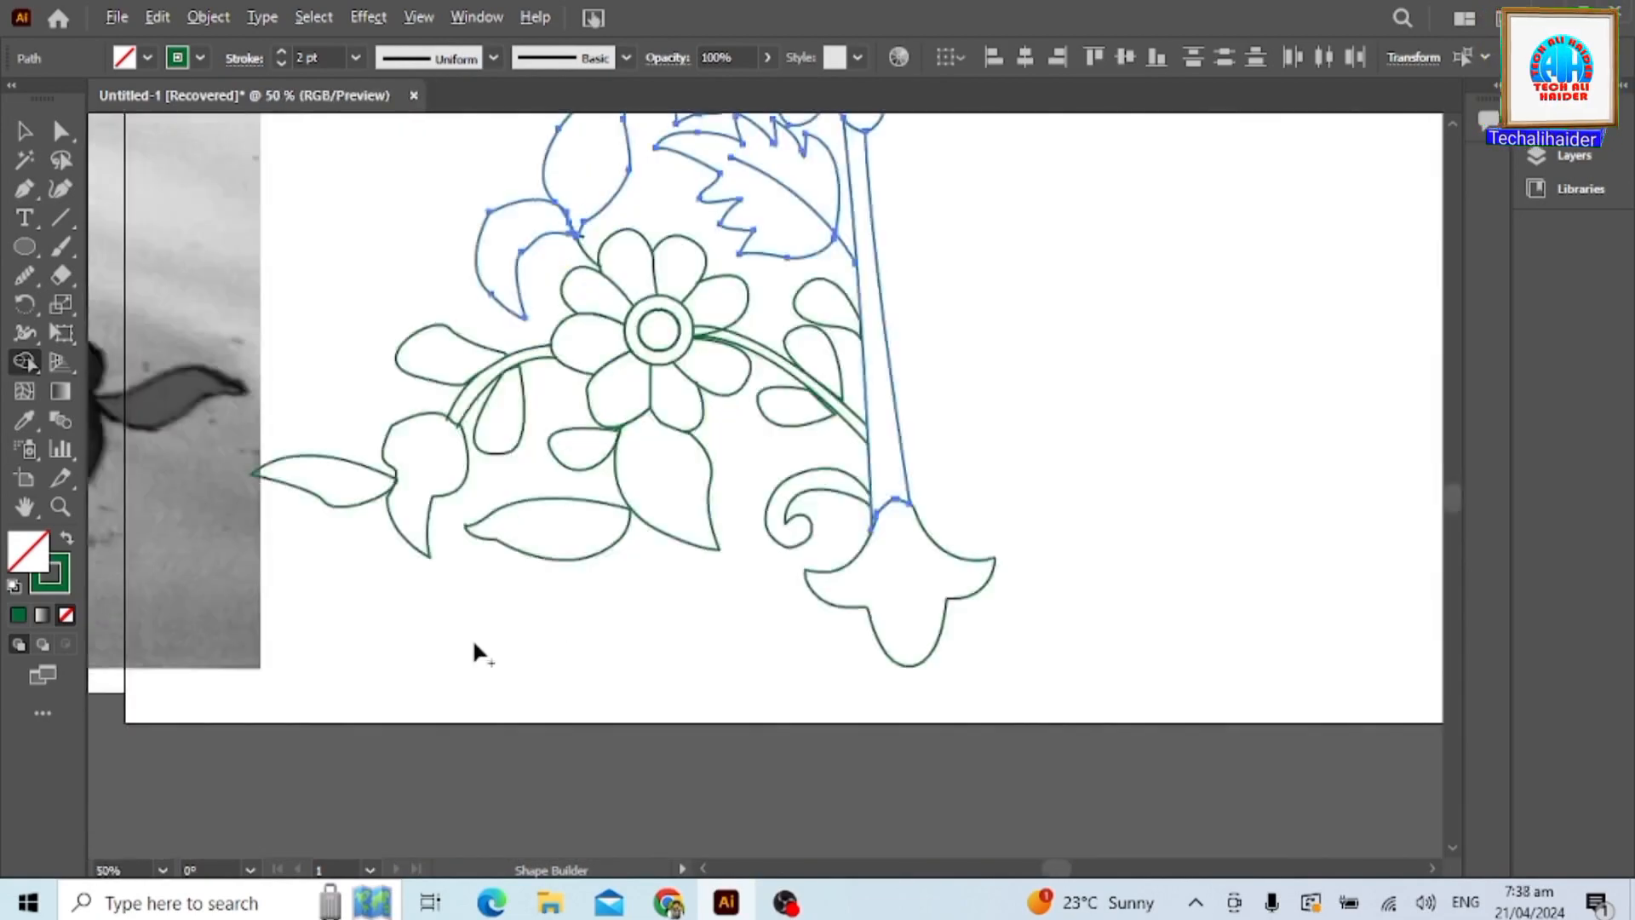
# Reflect a copy of the complete left flower branch with its leaves and scroll, and place it right of the main stem.
pyautogui.click(23, 130)
pyautogui.click(736, 767)
pyautogui.moveTo(532, 330); pyautogui.dragTo(315, 318)
pyautogui.rightClick(627, 430)
pyautogui.moveTo(699, 680)
pyautogui.click(916, 778)
pyautogui.click(695, 603)
pyautogui.moveTo(401, 504); pyautogui.dragTo(968, 503)
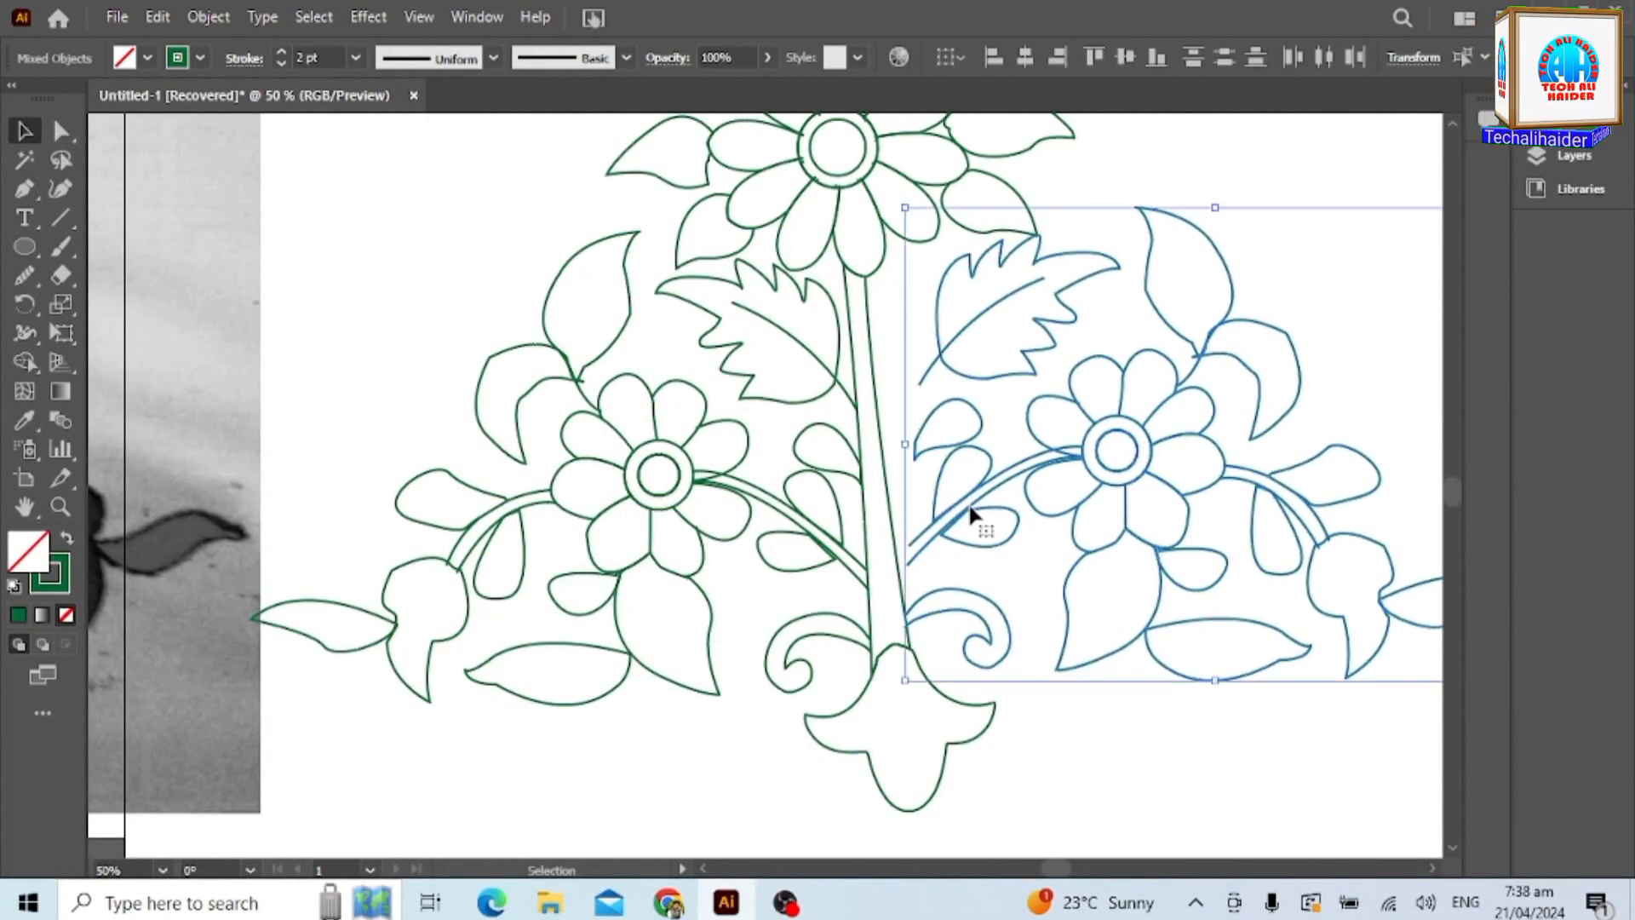
# Rotate the mirrored branch slightly and move it against the right edge of the main stem.
pyautogui.scroll(1, 1397, 218)
pyautogui.moveTo(1212, 284); pyautogui.dragTo(1158, 291)
pyautogui.moveTo(999, 620); pyautogui.dragTo(964, 584)
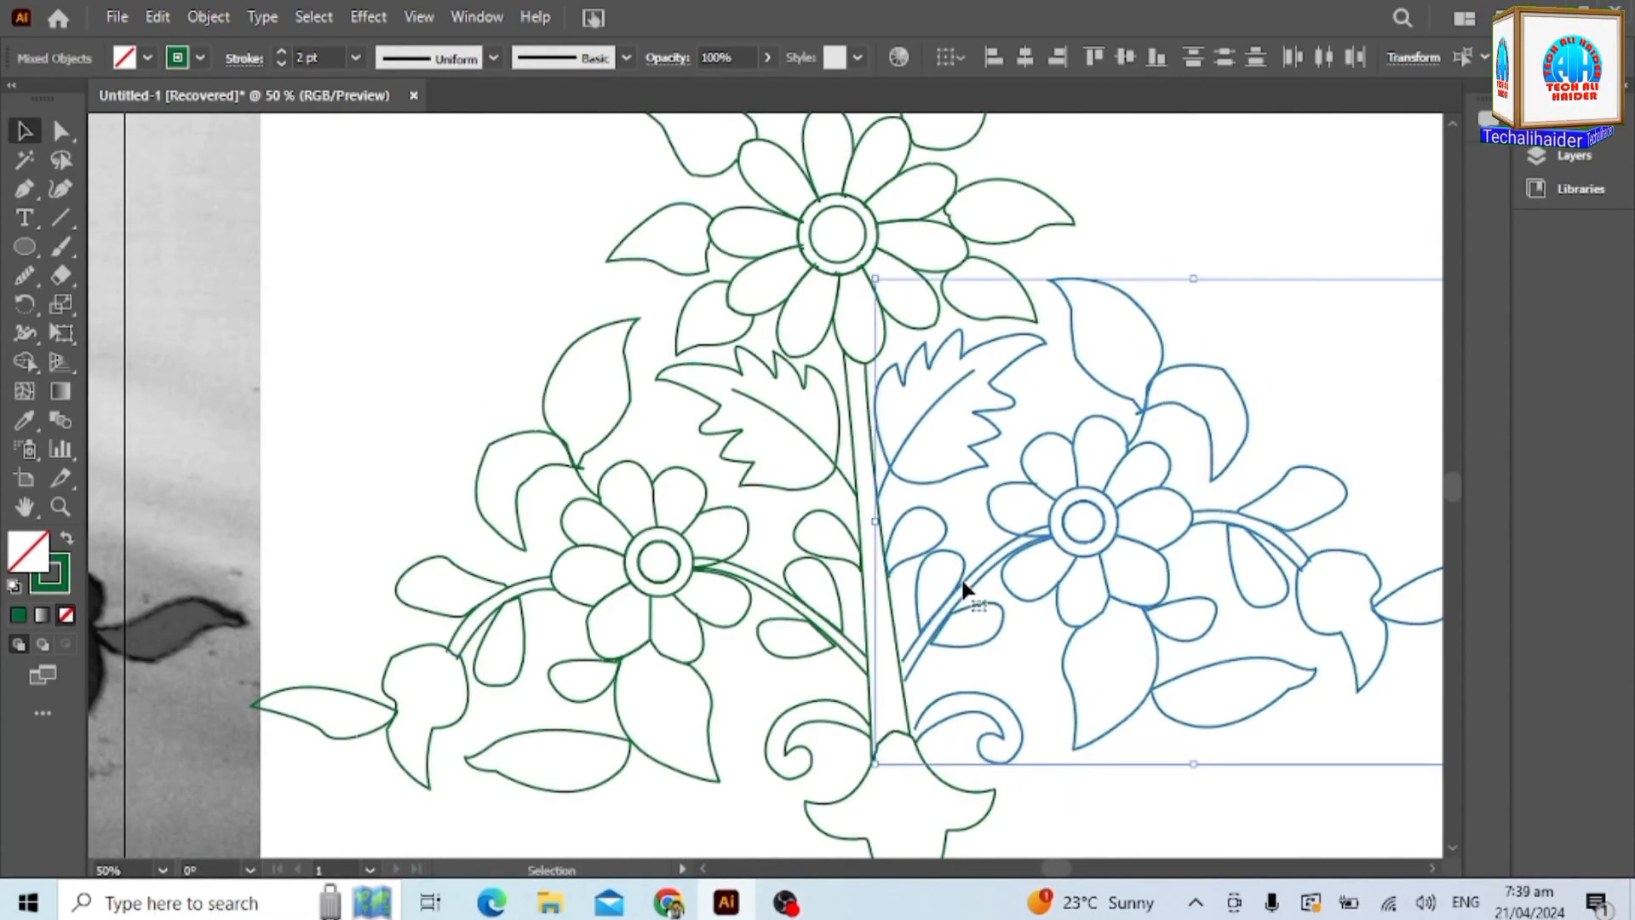
pyautogui.scroll(-3, 1022, 622)
pyautogui.click(1086, 662)
# Adjust the anchor point at the stem's lower right end where it meets the base bud.
pyautogui.click(909, 432)
pyautogui.click(905, 477)
pyautogui.click(61, 133)
pyautogui.click(908, 503)
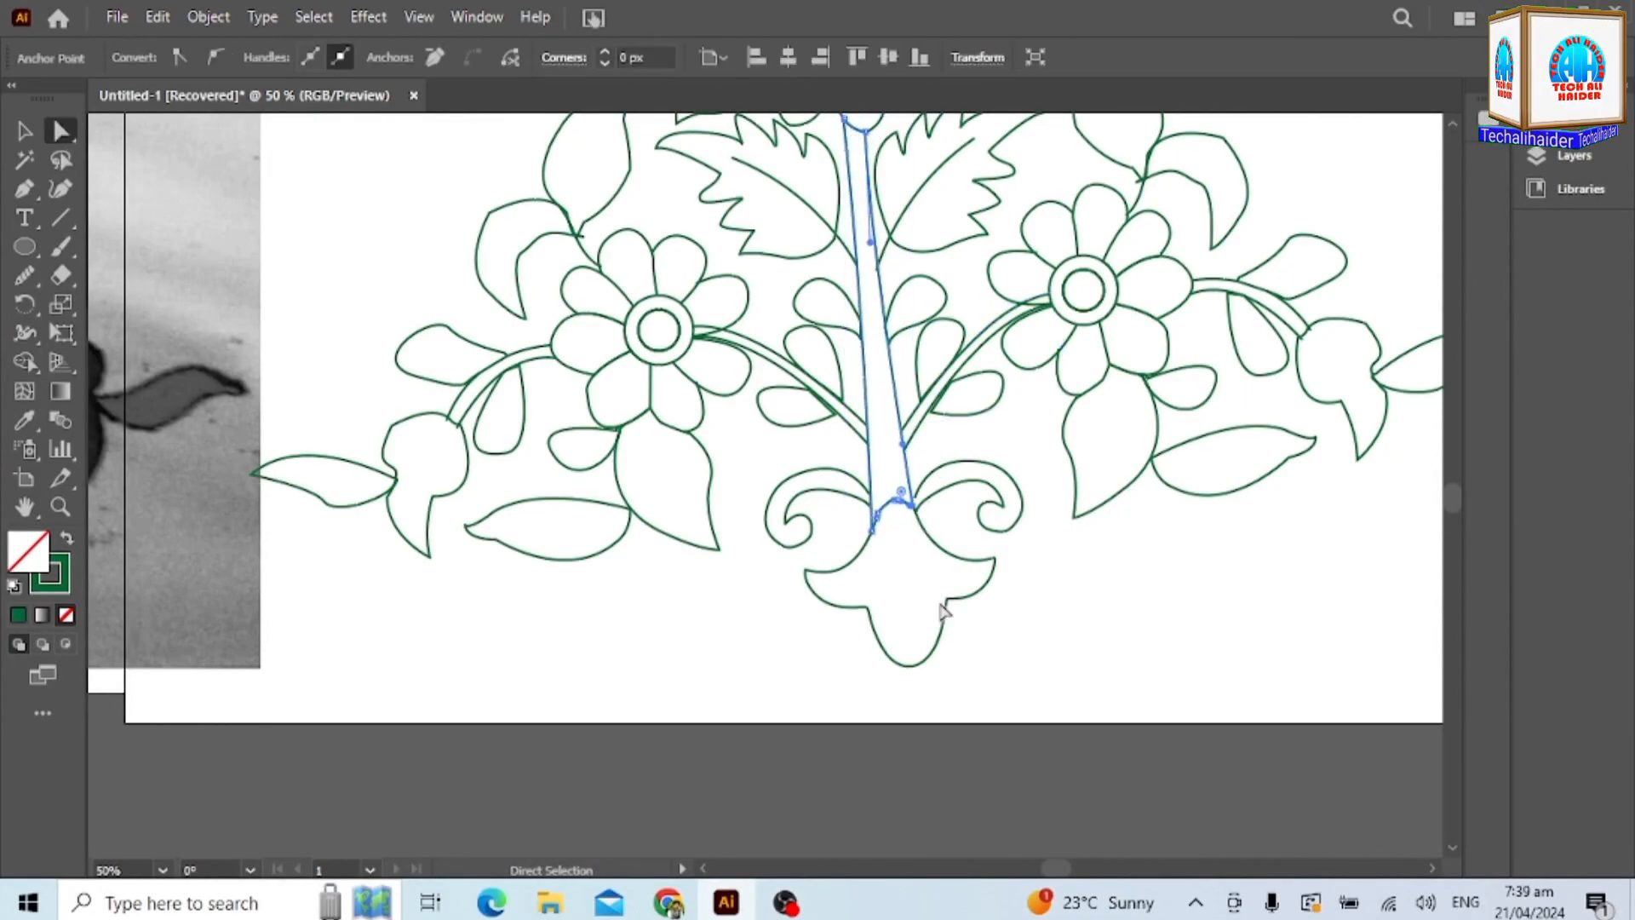
# Reposition and fine-tune the right-hand scroll so it fits against the stem and base bud.
pyautogui.click(953, 478)
pyautogui.press('v')
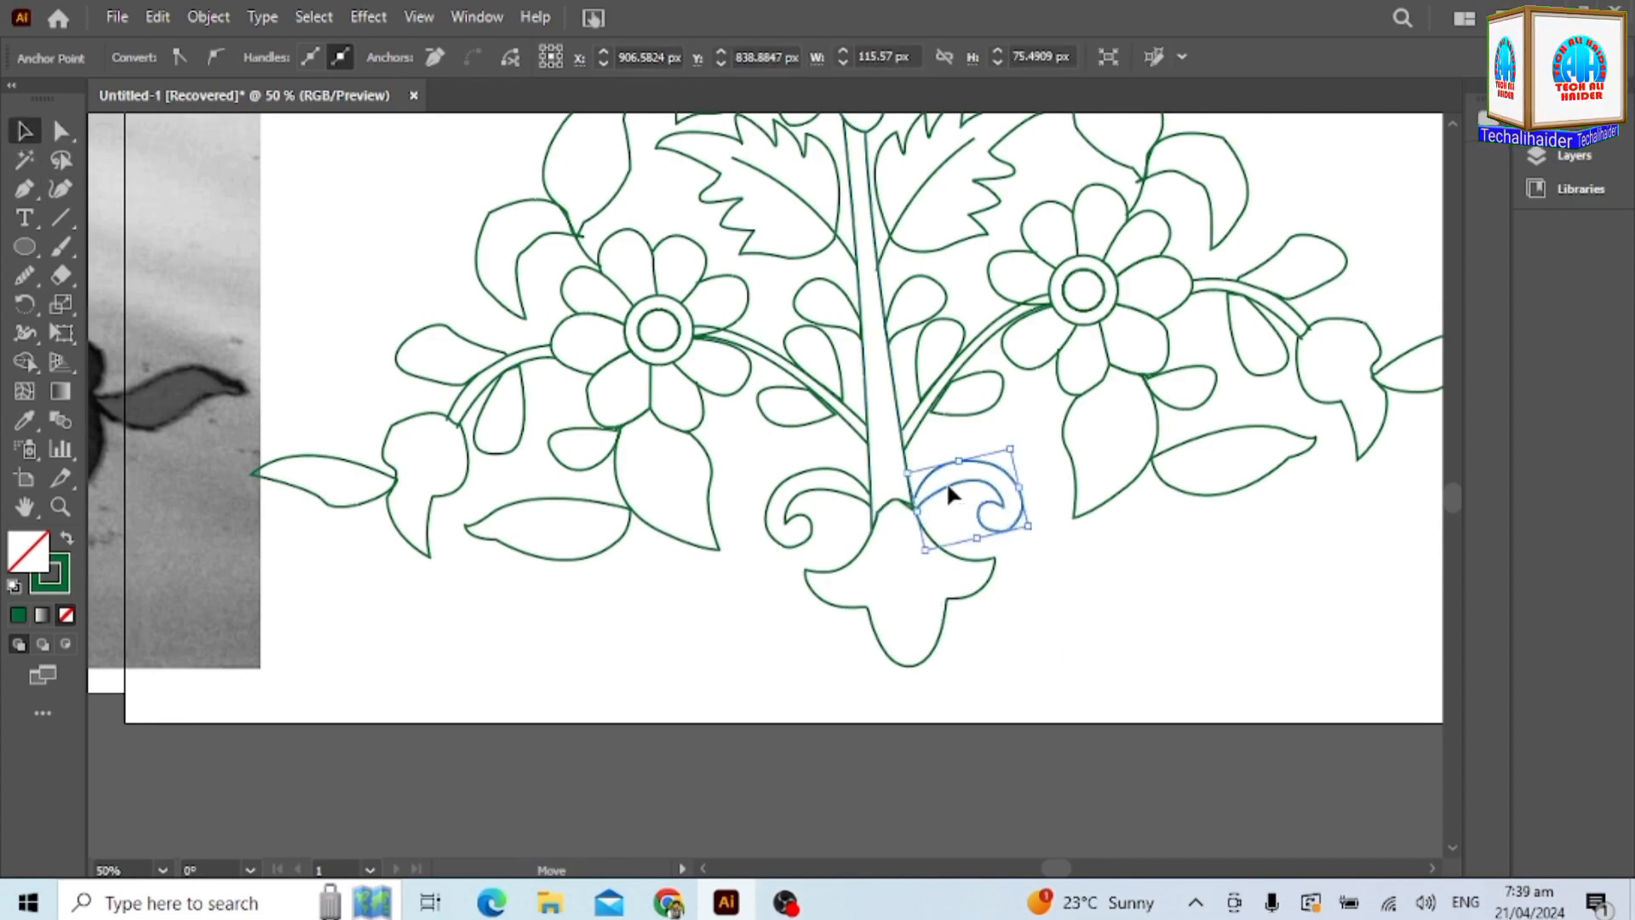
pyautogui.press('v')
pyautogui.click(1040, 601)
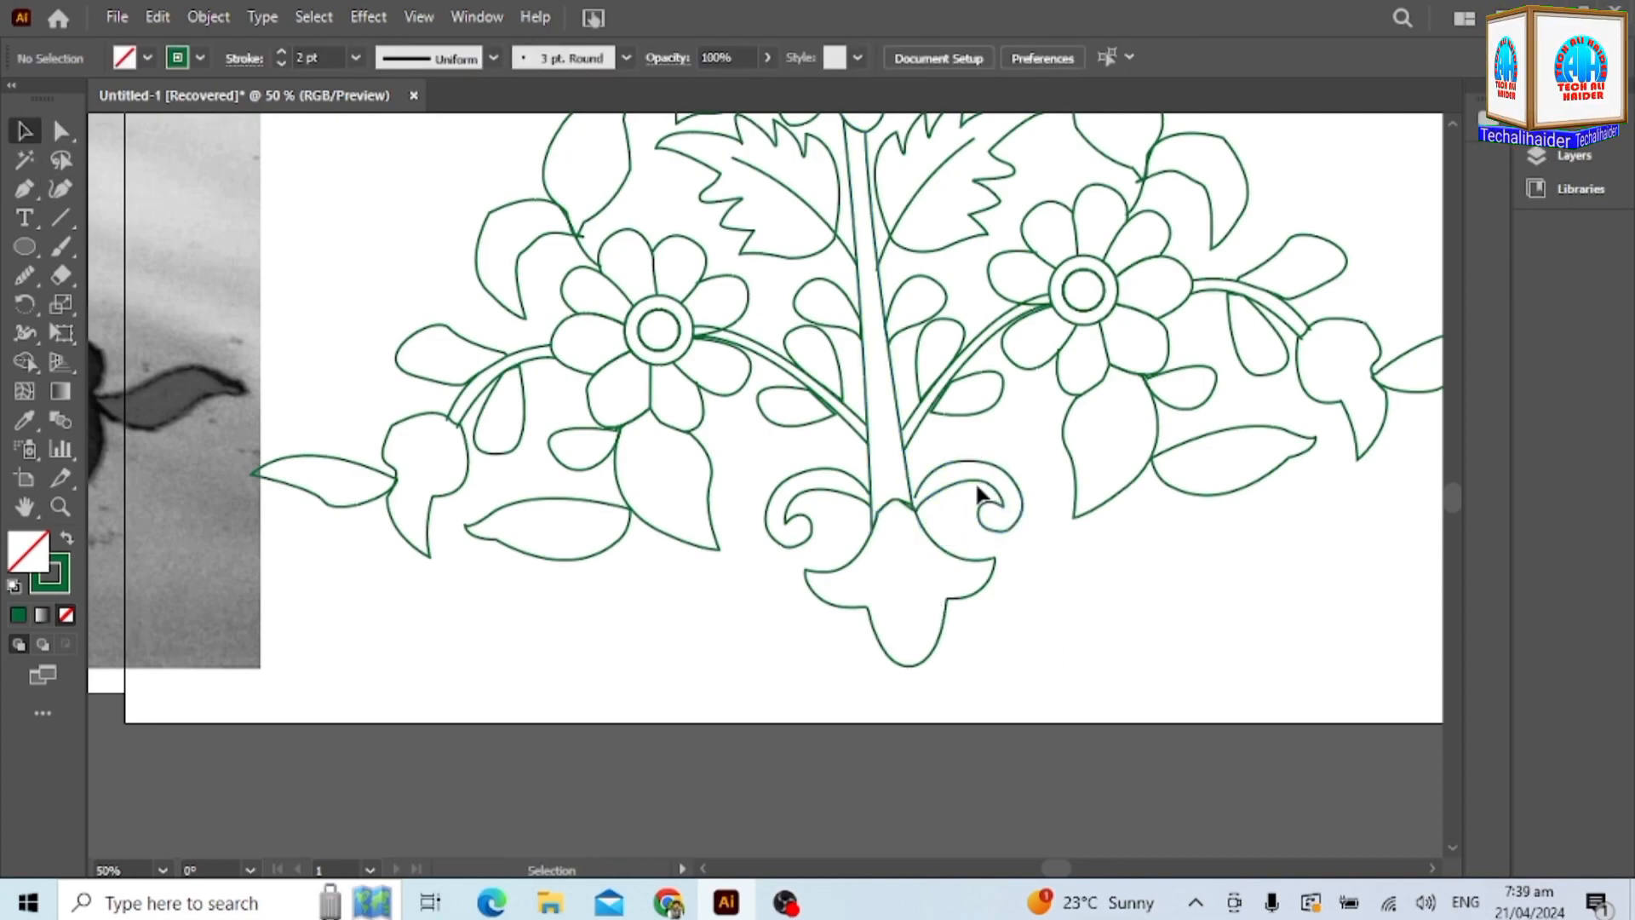
pyautogui.click(961, 467)
pyautogui.moveTo(989, 464); pyautogui.dragTo(983, 446)
# Move the whole vector motif right on the artboard, clear of the scanned image.
pyautogui.scroll(-2, 984, 448)
pyautogui.scroll(2, 843, 579)
pyautogui.moveTo(649, 186); pyautogui.dragTo(1232, 666)
pyautogui.moveTo(928, 337); pyautogui.dragTo(1090, 330)
pyautogui.click(932, 699)
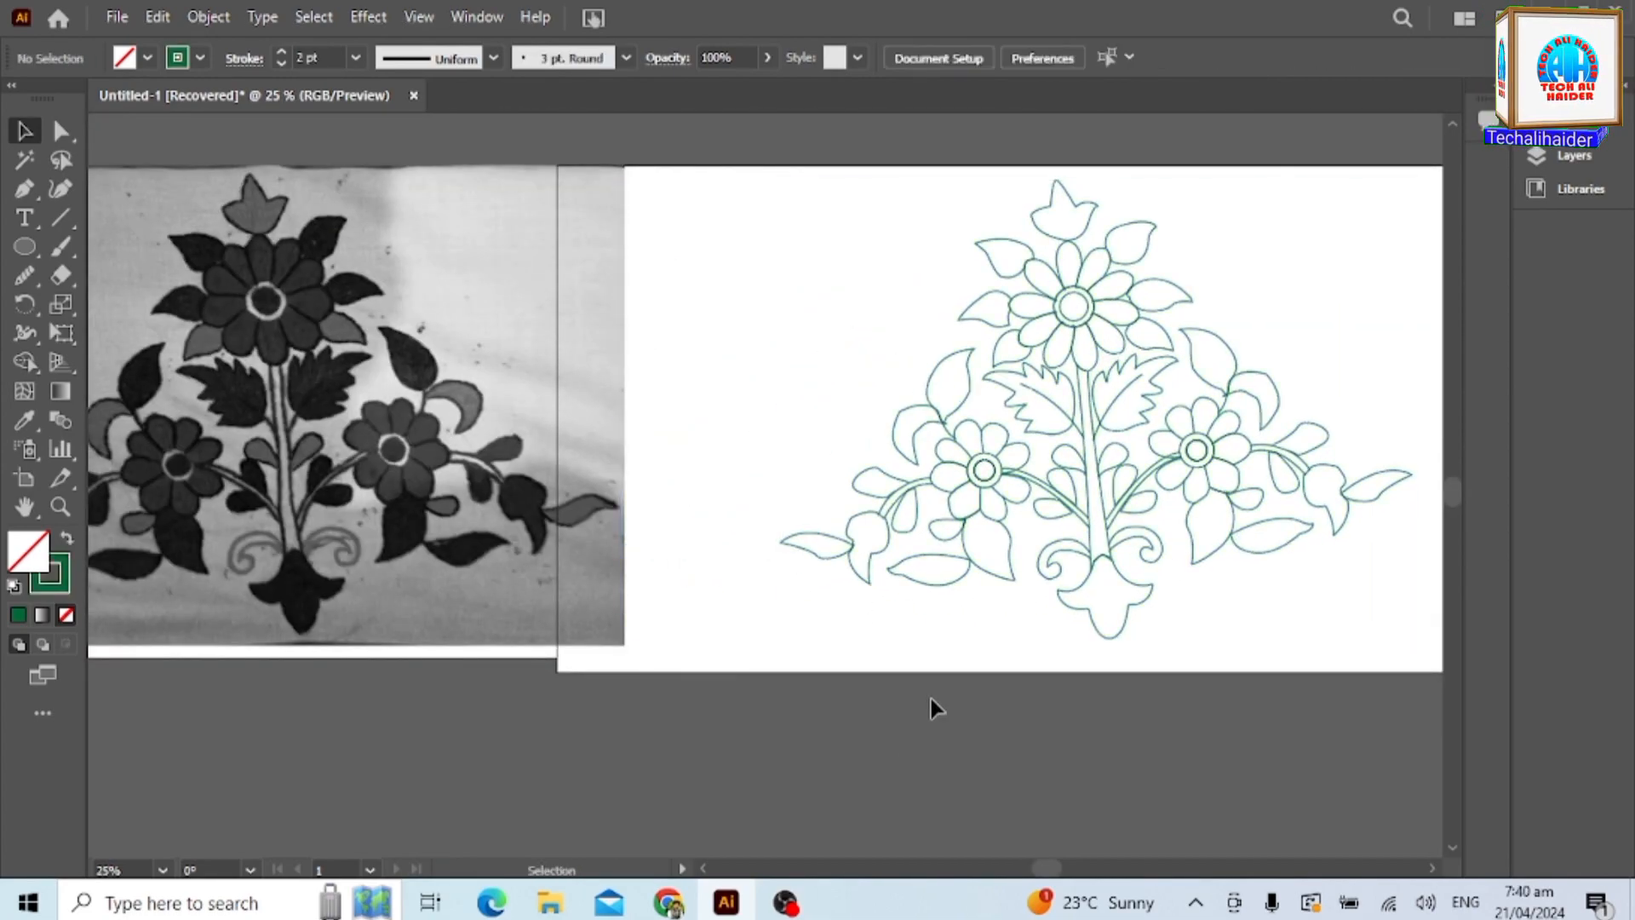
# Resize the left flower's upper right petal so its lower end sits on the centre ring.
pyautogui.click(966, 449)
pyautogui.scroll(3, 984, 436)
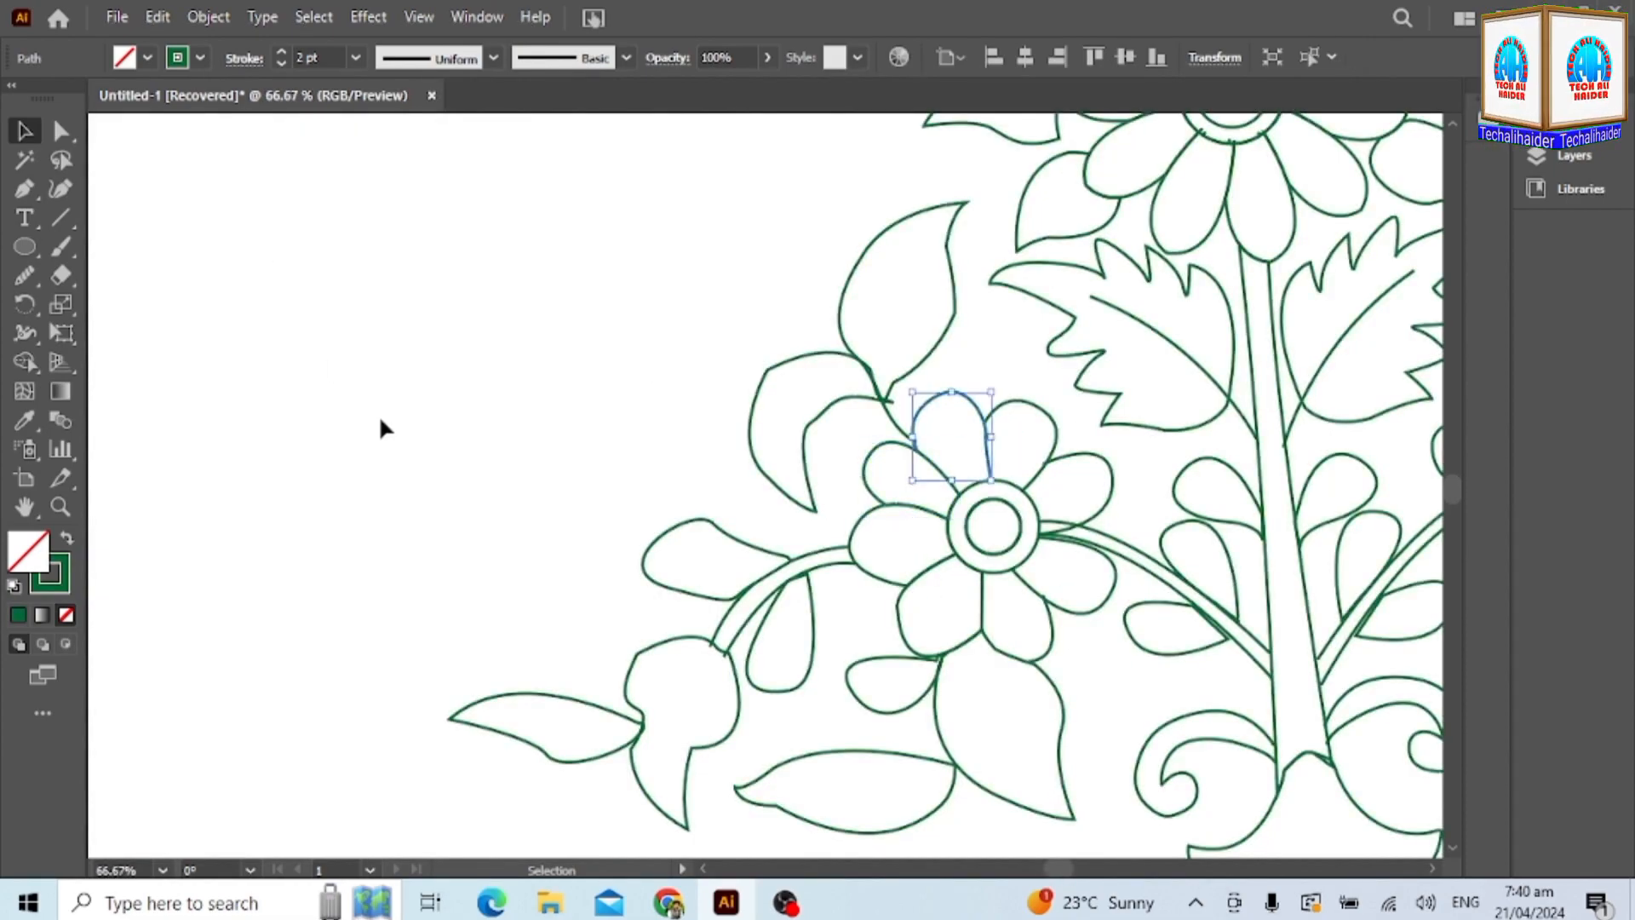
pyautogui.scroll(4, 1051, 536)
pyautogui.click(1053, 218)
pyautogui.moveTo(1003, 537); pyautogui.dragTo(995, 545)
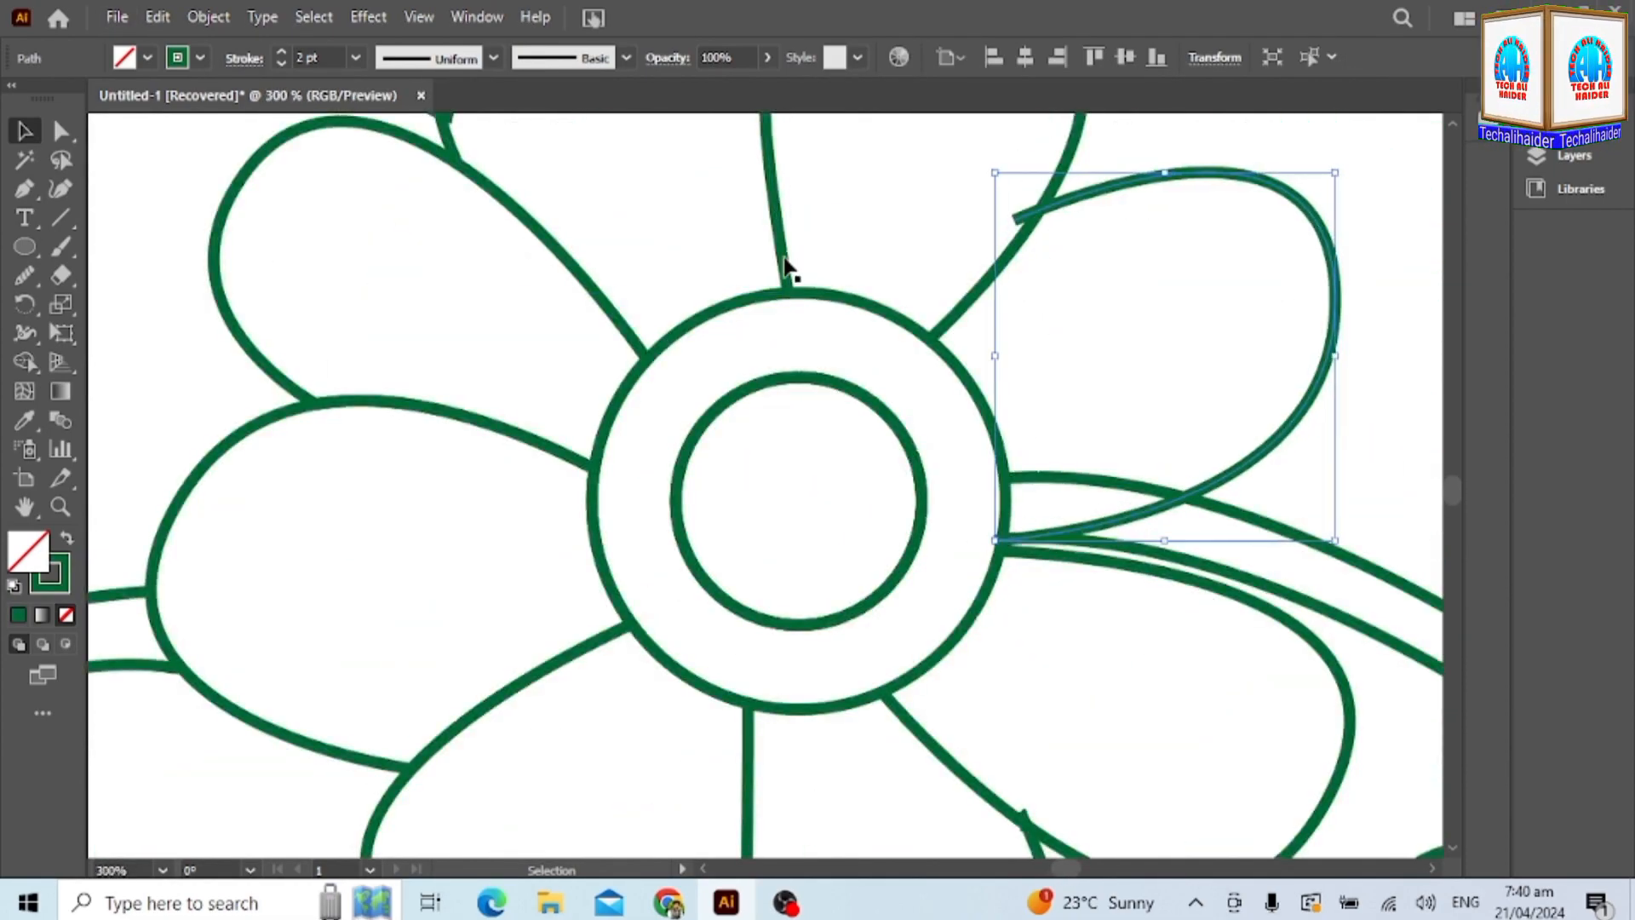
# Stretch the left flower's upper and left petals so their ends meet the centre ring and neighbouring petals.
pyautogui.click(781, 256)
pyautogui.scroll(2, 739, 583)
pyautogui.moveTo(436, 469); pyautogui.dragTo(431, 485)
pyautogui.scroll(-1, 411, 530)
pyautogui.click(416, 494)
pyautogui.moveTo(430, 556); pyautogui.dragTo(432, 567)
# Stretch the left flower's lower right petal so both its ends overlap the neighbouring petal and leaf.
pyautogui.scroll(-3, 438, 626)
pyautogui.click(1056, 615)
pyautogui.moveTo(948, 820); pyautogui.dragTo(921, 825)
pyautogui.moveTo(1065, 522); pyautogui.dragTo(1073, 511)
# Stretch the small drop-shaped leaf below the left flower upwards to reach the lower left petal.
pyautogui.click(697, 672)
pyautogui.click(1034, 547)
pyautogui.click(673, 731)
pyautogui.click(367, 542)
pyautogui.click(369, 586)
pyautogui.click(468, 805)
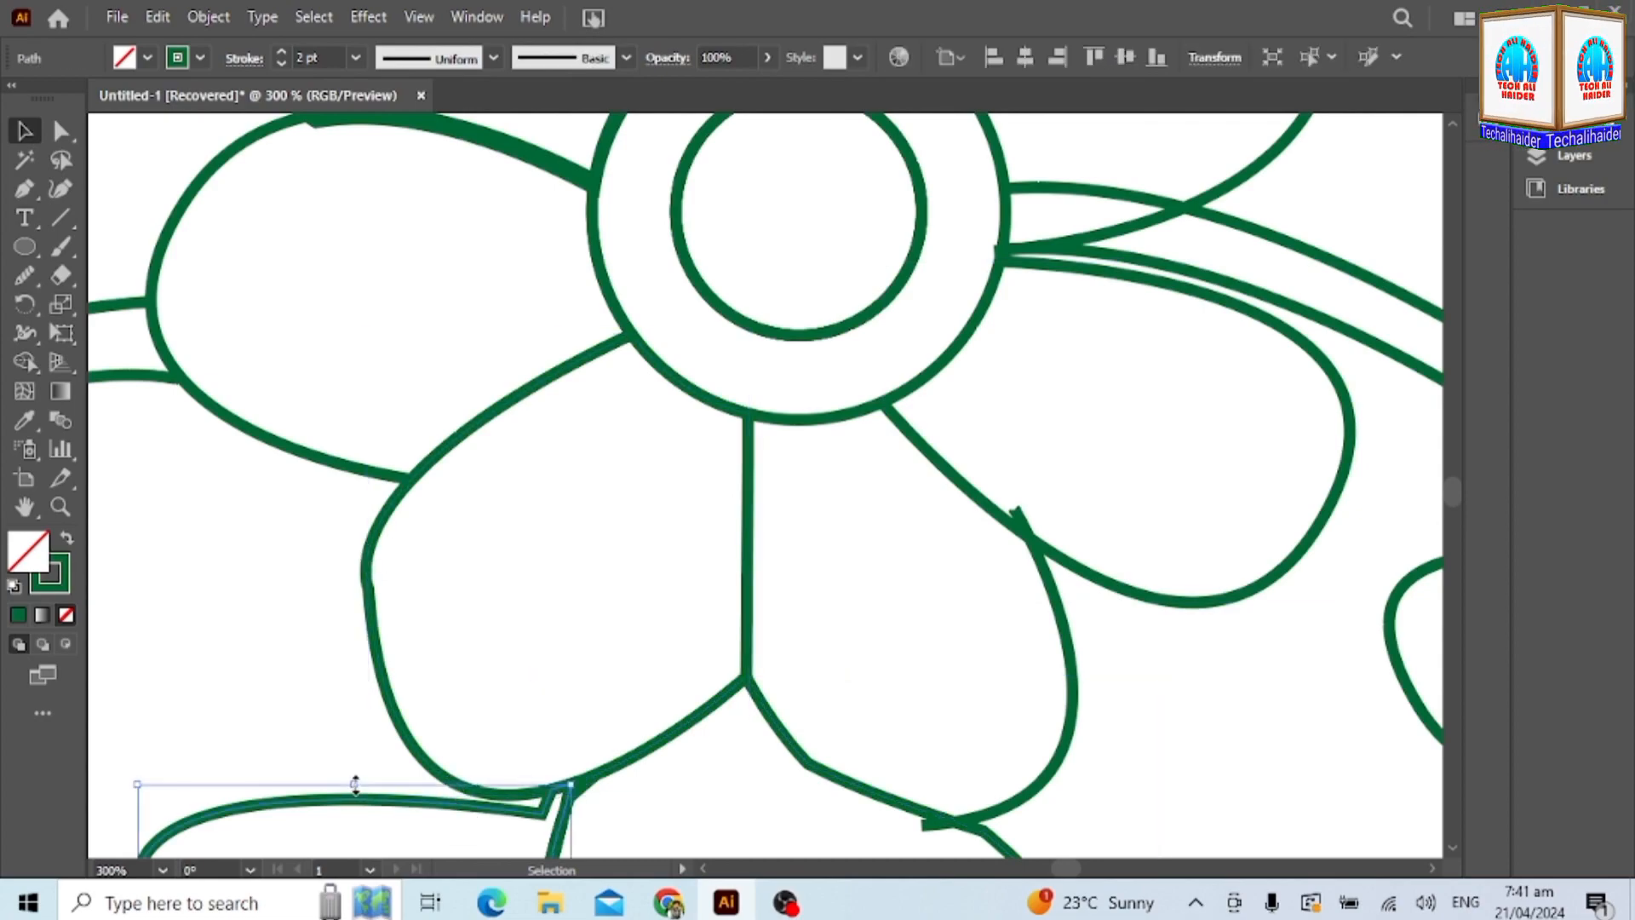
pyautogui.moveTo(356, 784); pyautogui.dragTo(356, 766)
# Adjust the width of the leaf on the top flower's right side so it meets the petals.
pyautogui.scroll(-6, 467, 818)
pyautogui.scroll(1, 588, 617)
pyautogui.scroll(-4, 548, 684)
pyautogui.click(559, 700)
pyautogui.moveTo(546, 650); pyautogui.dragTo(552, 643)
pyautogui.moveTo(233, 598); pyautogui.dragTo(238, 598)
pyautogui.scroll(2, 413, 621)
pyautogui.scroll(-2, 504, 613)
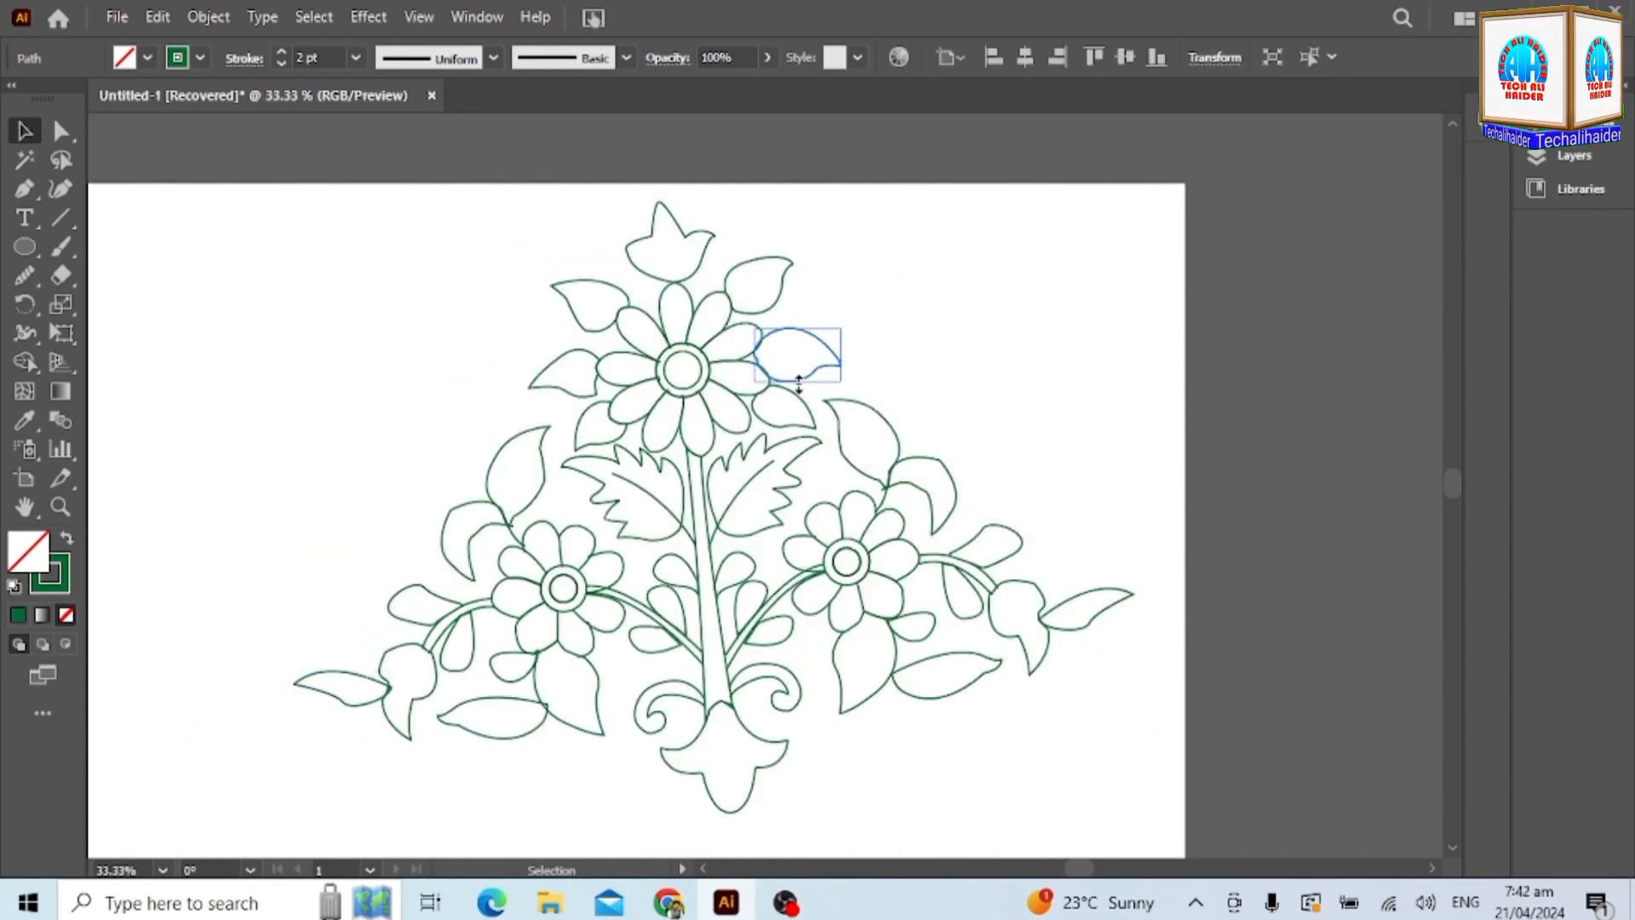
# Select the left part of the motif and merge the slivers at the small drop-shaped leaf's tip with Shape Builder.
pyautogui.moveTo(381, 579); pyautogui.dragTo(773, 758)
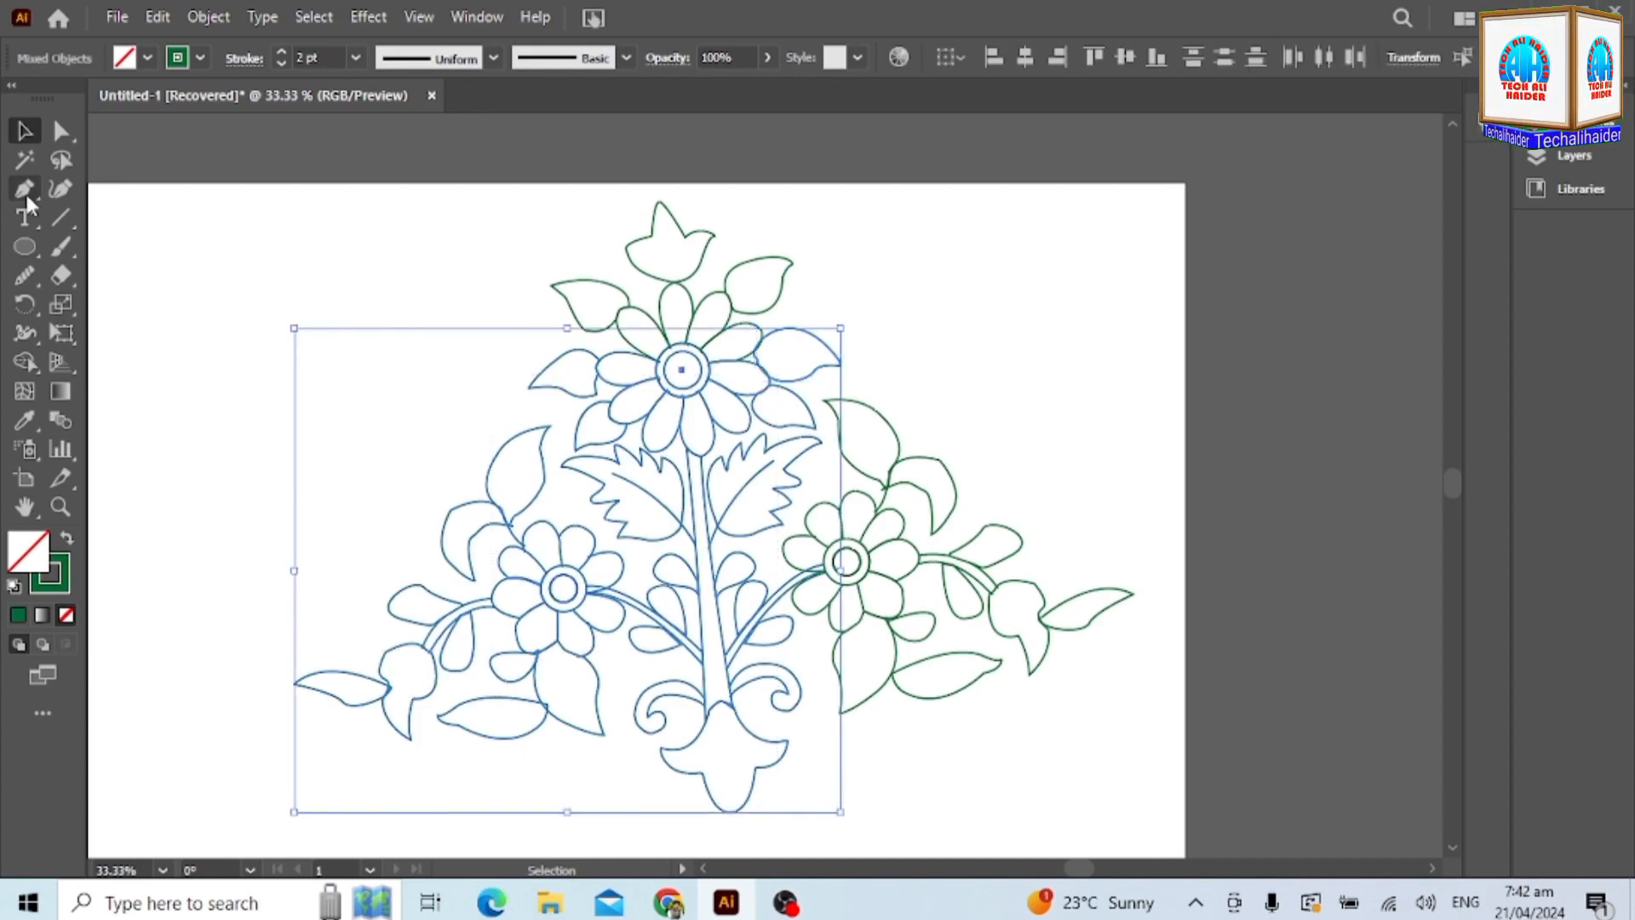
pyautogui.click(25, 362)
pyautogui.scroll(5, 446, 651)
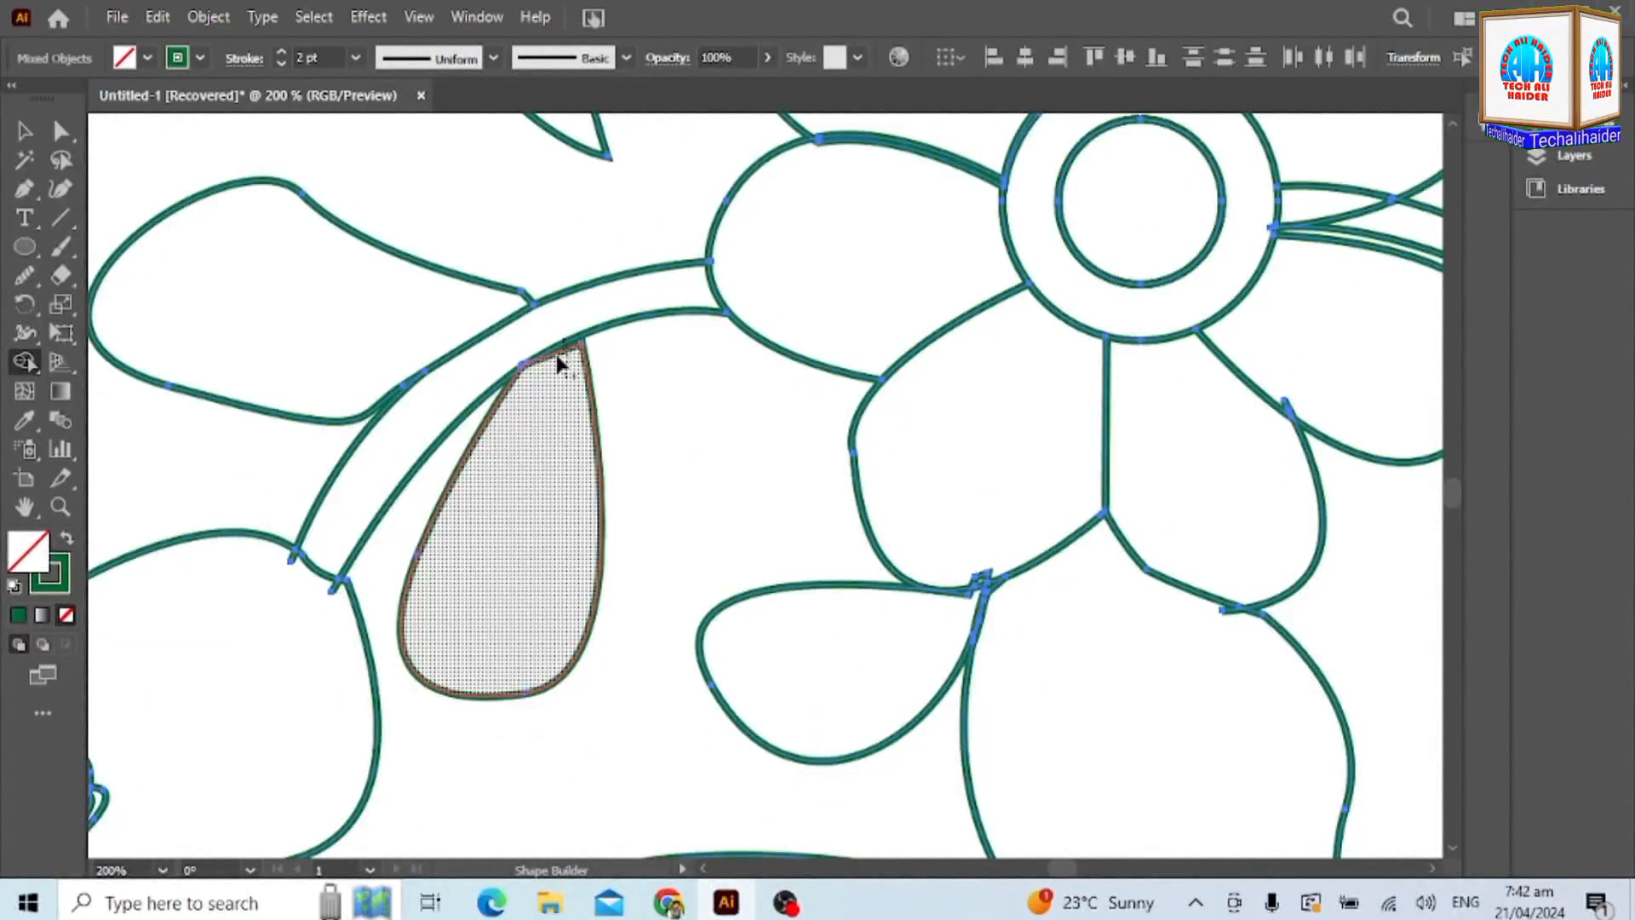
pyautogui.moveTo(986, 584); pyautogui.dragTo(961, 594)
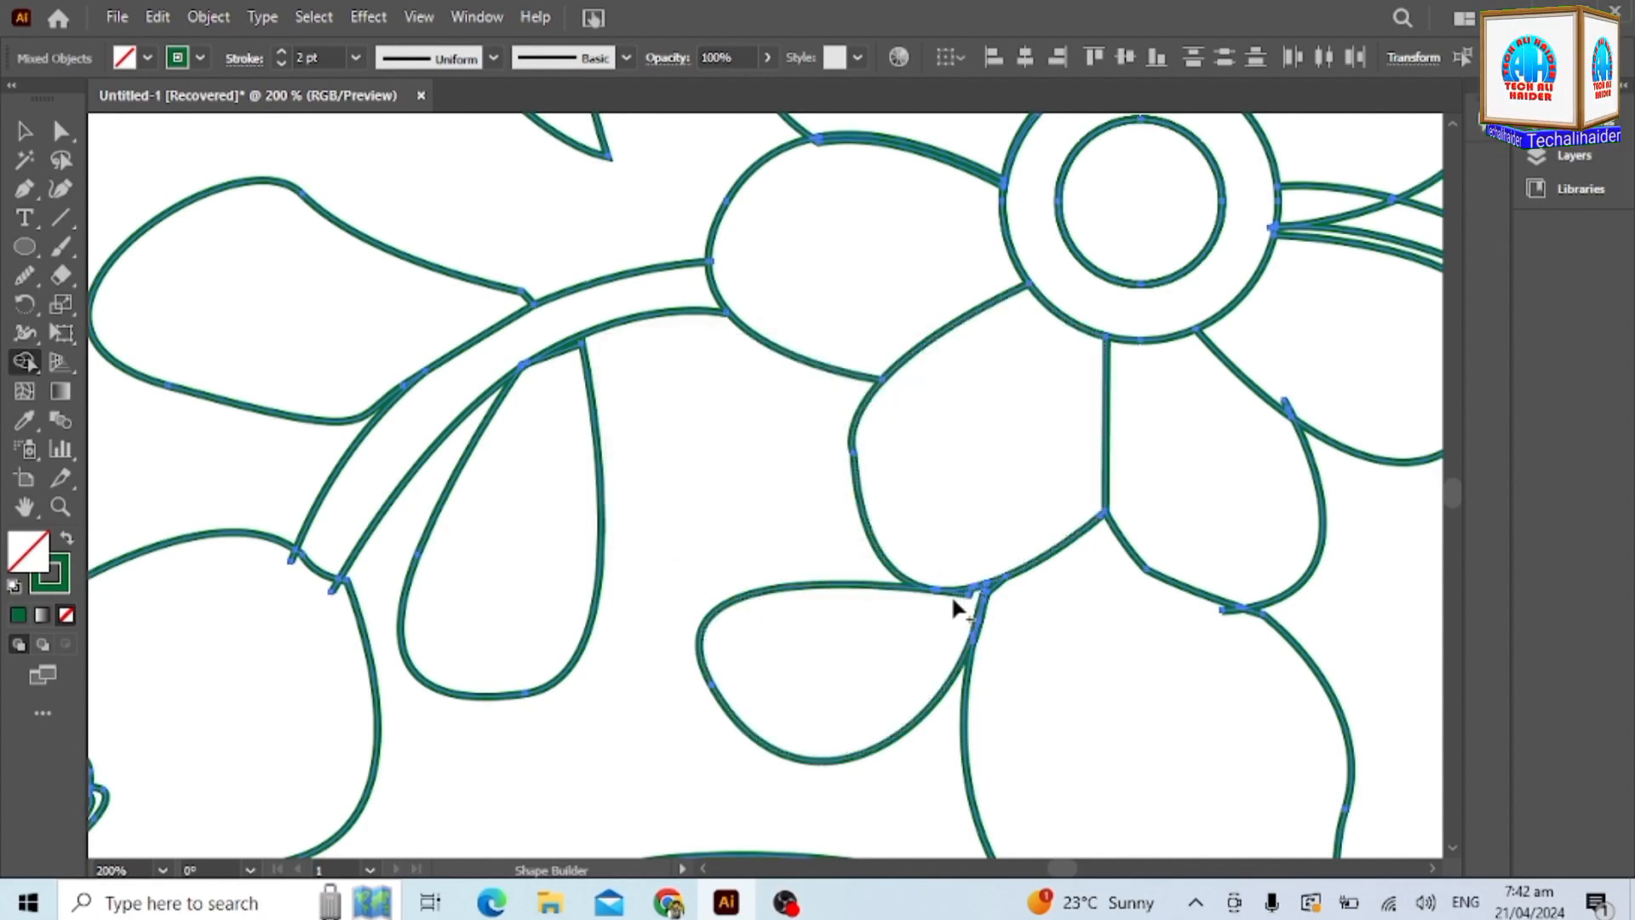
# Remove the overhanging line ends at the top and bottom of the left flower's lower right petal.
pyautogui.moveTo(1244, 545)
pyautogui.mouseDown()
pyautogui.moveTo(1285, 409)
pyautogui.moveTo(1301, 419)
pyautogui.mouseUp()
pyautogui.scroll(1, 1305, 488)
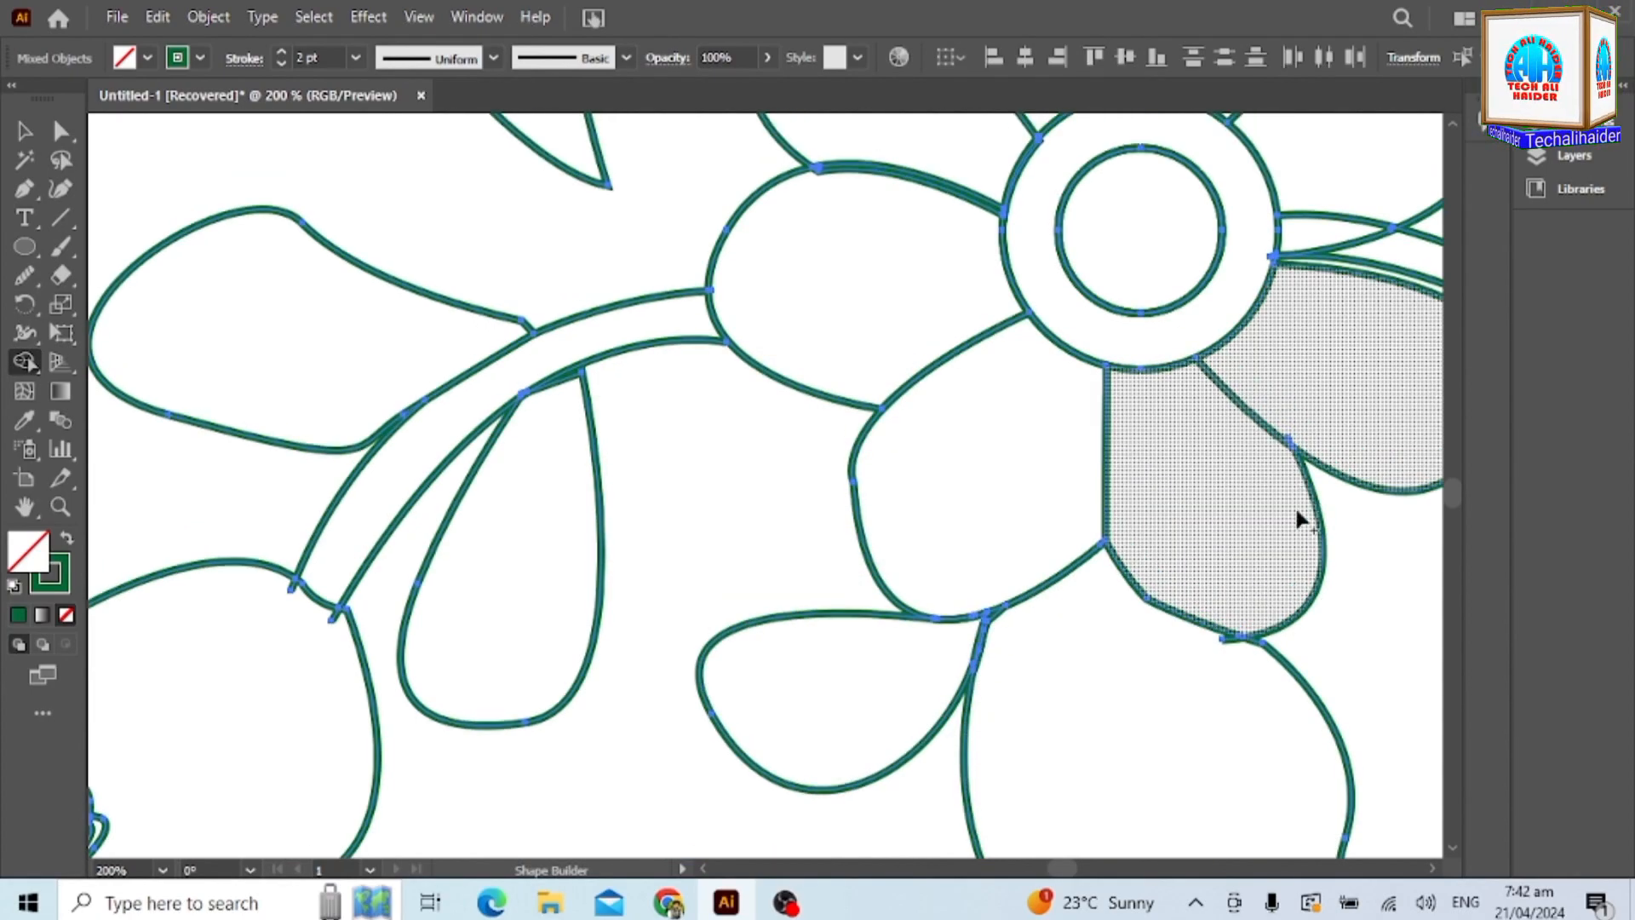
pyautogui.keyDown('alt'); pyautogui.click(1228, 639); pyautogui.keyUp('alt')
pyautogui.keyDown('alt'); pyautogui.click(1290, 441); pyautogui.keyUp('alt')
# Stretch the outline of the left flower's upper right petal sideways until it crosses the neighbouring top petal.
pyautogui.scroll(-3, 1284, 560)
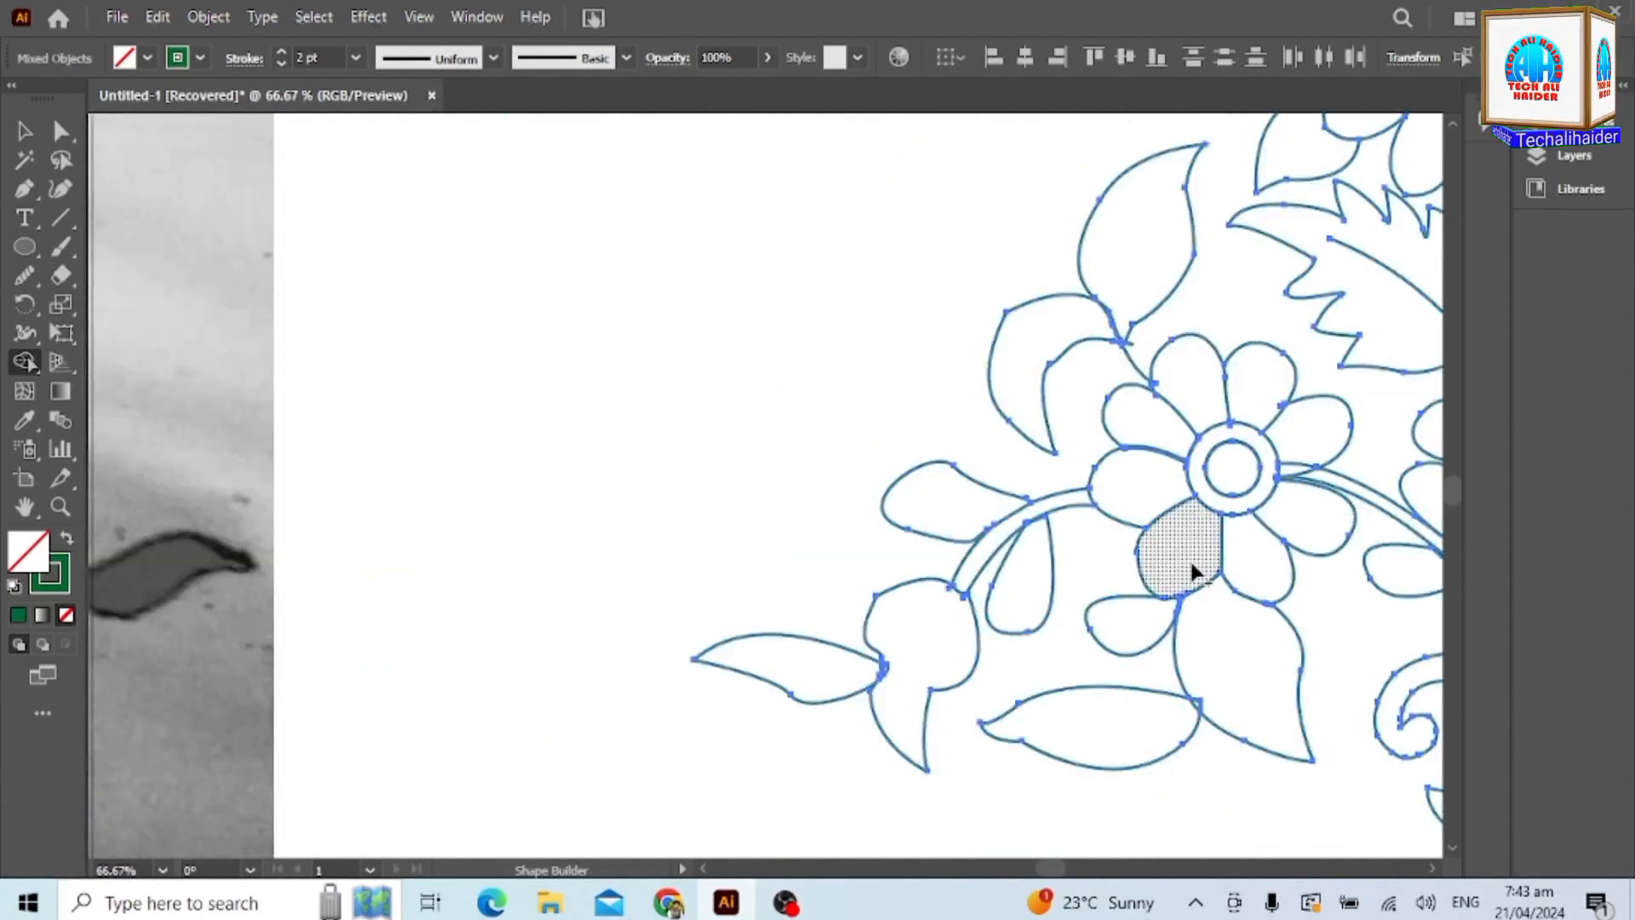
pyautogui.moveTo(1281, 471); pyautogui.dragTo(1294, 457)
pyautogui.scroll(-2, 1298, 437)
pyautogui.scroll(-2, 1286, 341)
pyautogui.scroll(3, 1269, 238)
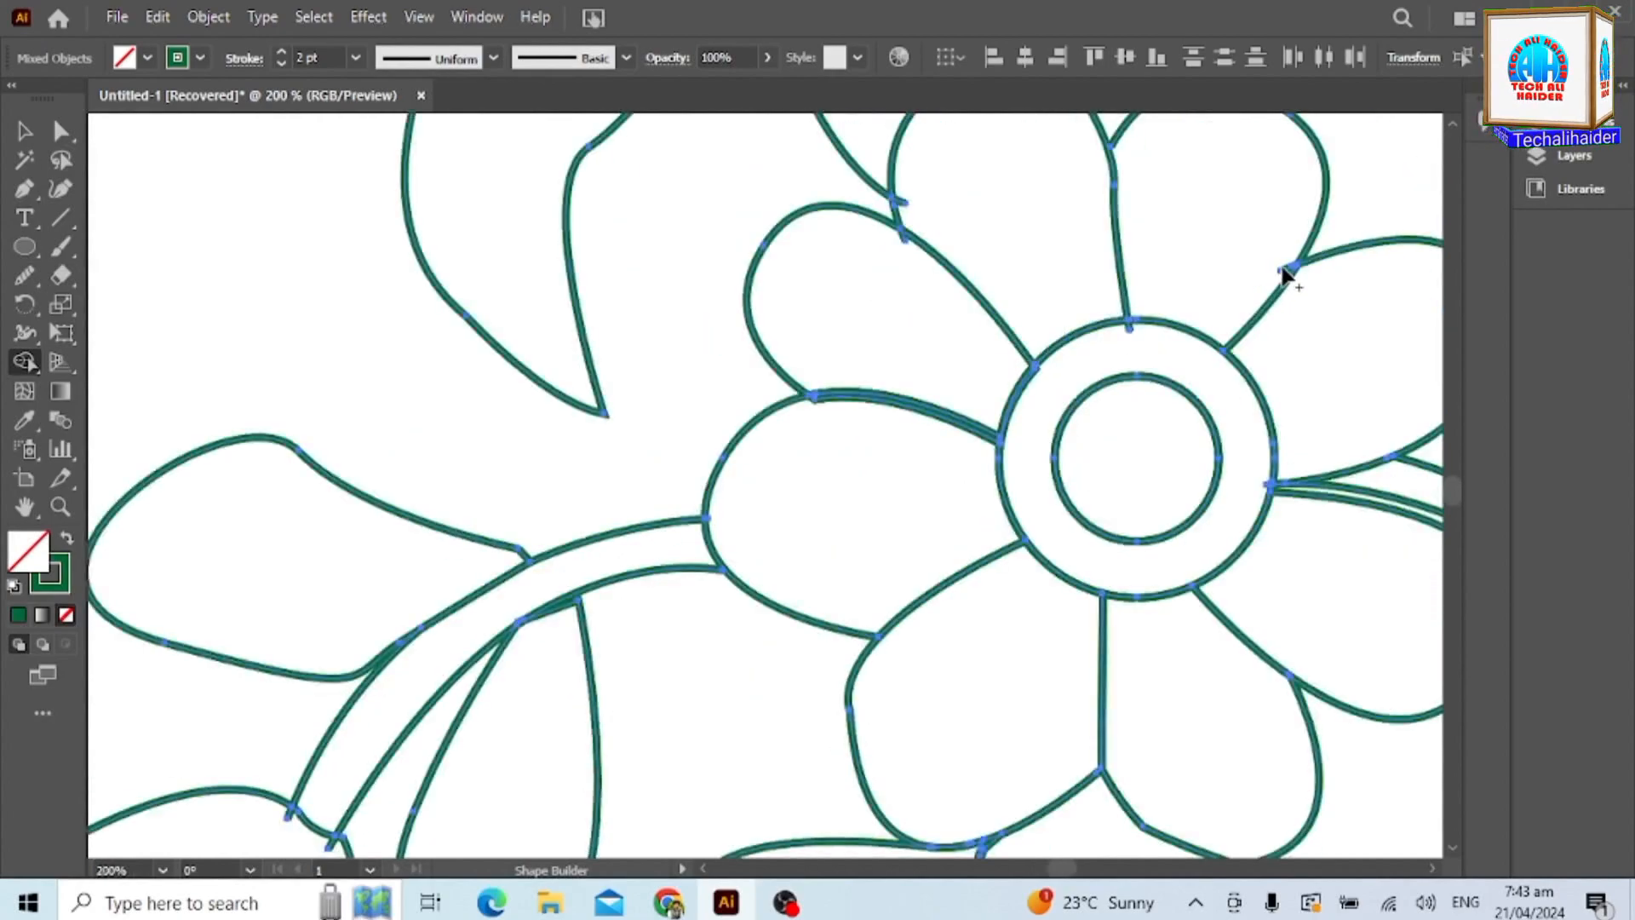
pyautogui.scroll(2, 1142, 308)
pyautogui.click(25, 131)
pyautogui.click(1132, 209)
pyautogui.click(1116, 196)
pyautogui.moveTo(1108, 230); pyautogui.dragTo(1095, 231)
pyautogui.scroll(1, 843, 237)
pyautogui.hotkey('ctrl', 'a')
pyautogui.hotkey('shift', 'm')
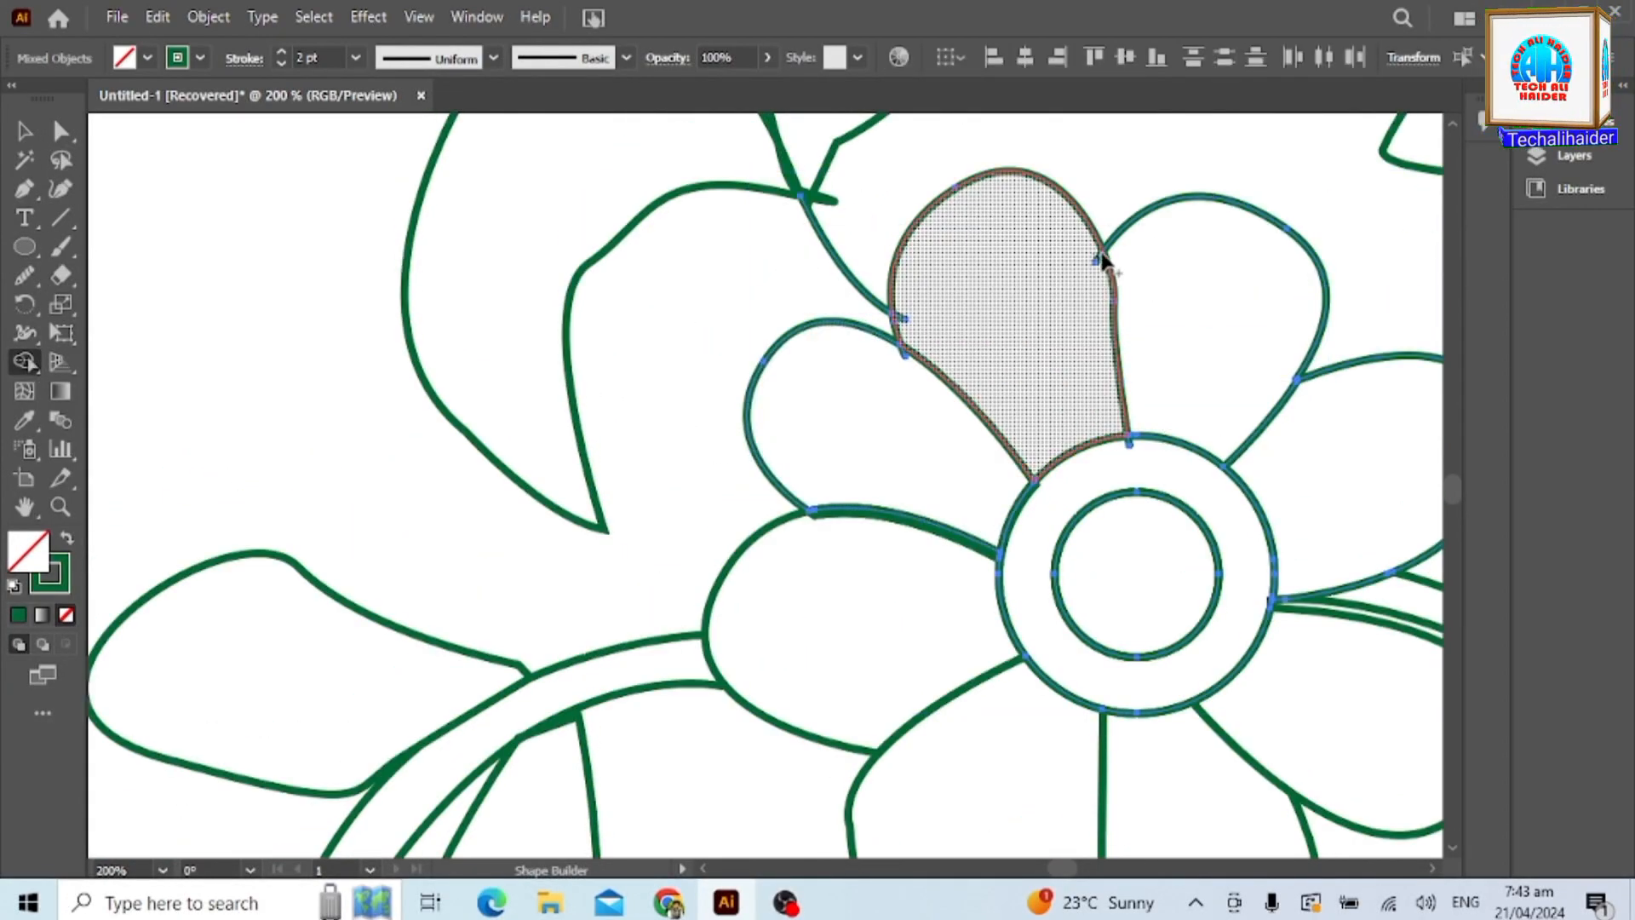
# Lengthen the same petal's outline downwards over the petal below and trim its overhanging ends with Shape Builder.
pyautogui.click(24, 131)
pyautogui.click(1261, 328)
pyautogui.click(1327, 298)
pyautogui.moveTo(1211, 381); pyautogui.dragTo(1211, 399)
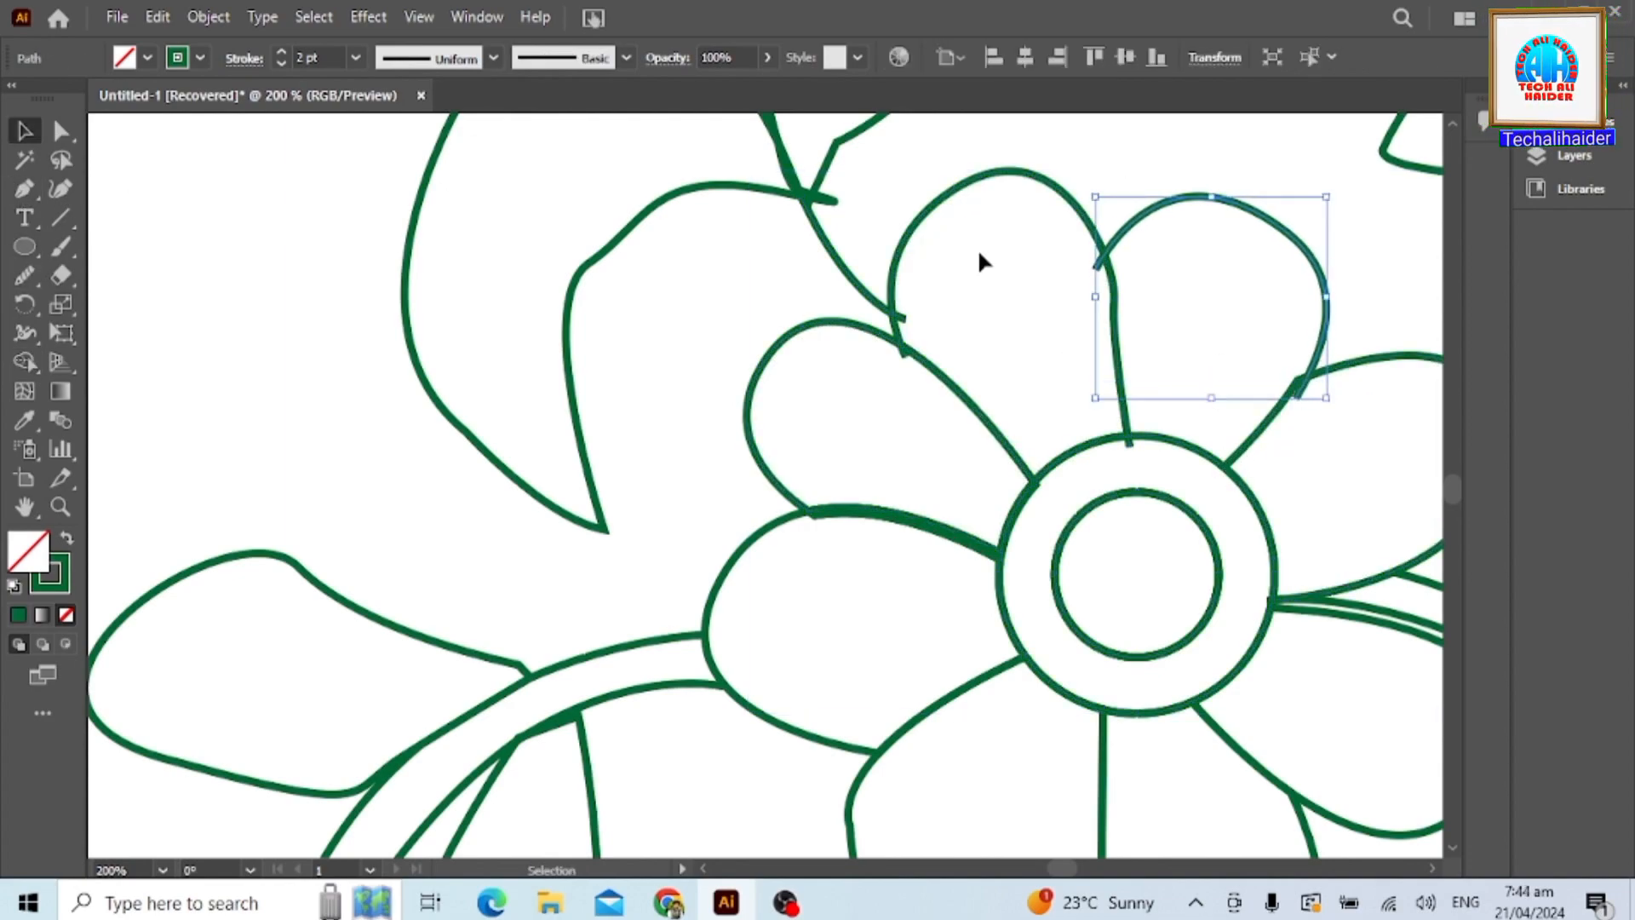
pyautogui.moveTo(1080, 328); pyautogui.dragTo(1335, 482)
pyautogui.click(24, 361)
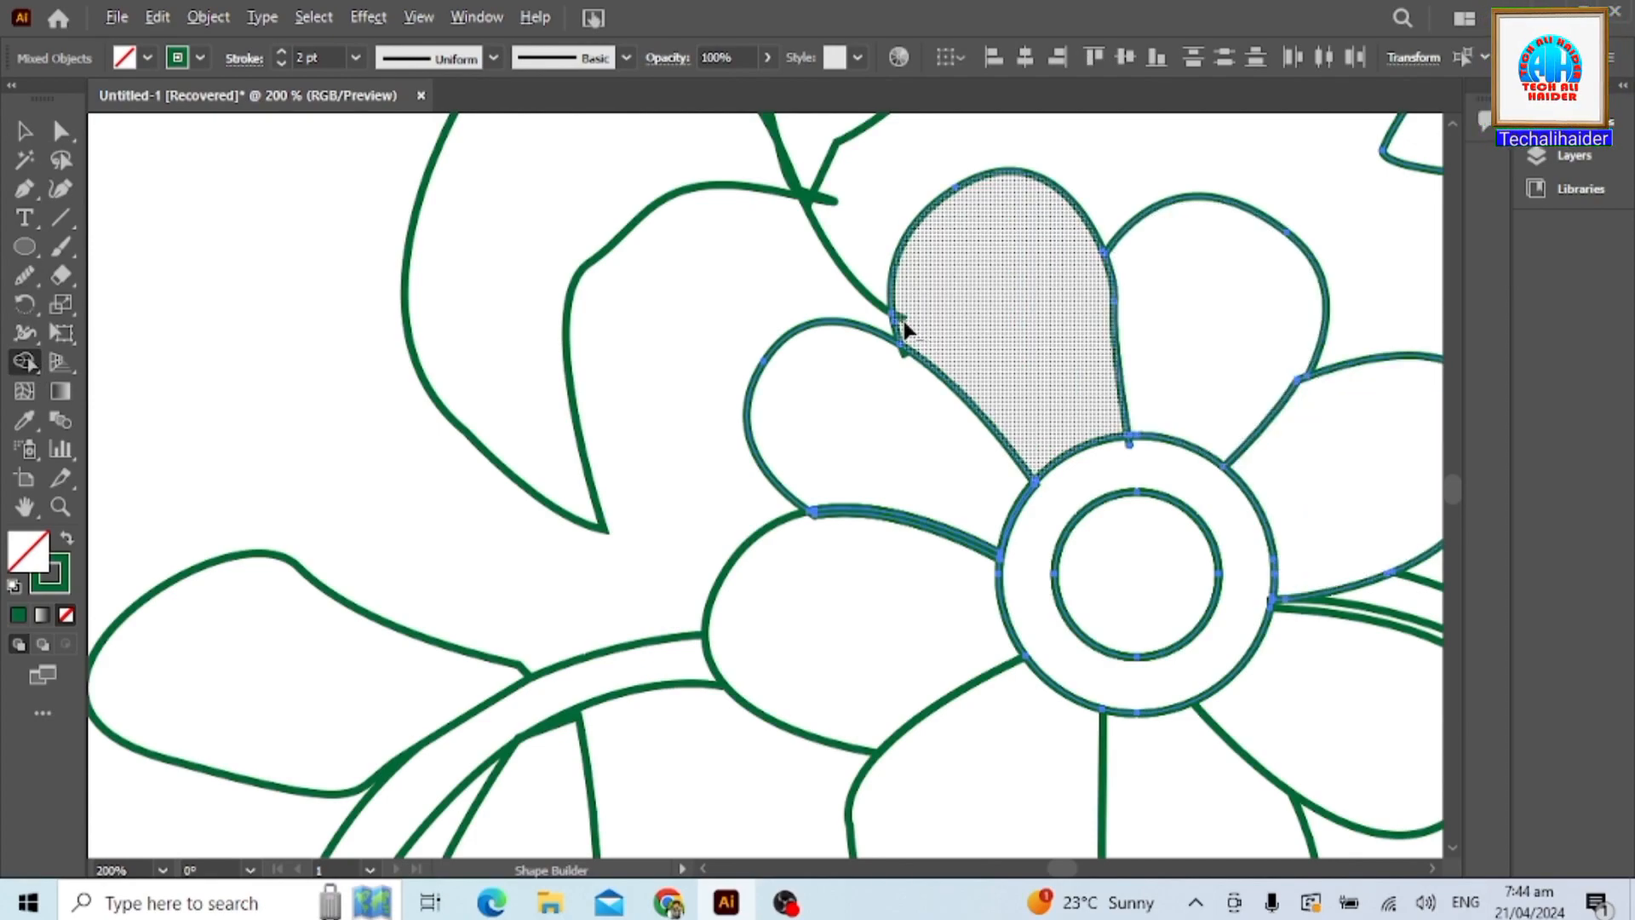
pyautogui.scroll(2, 903, 324)
pyautogui.scroll(4, 889, 354)
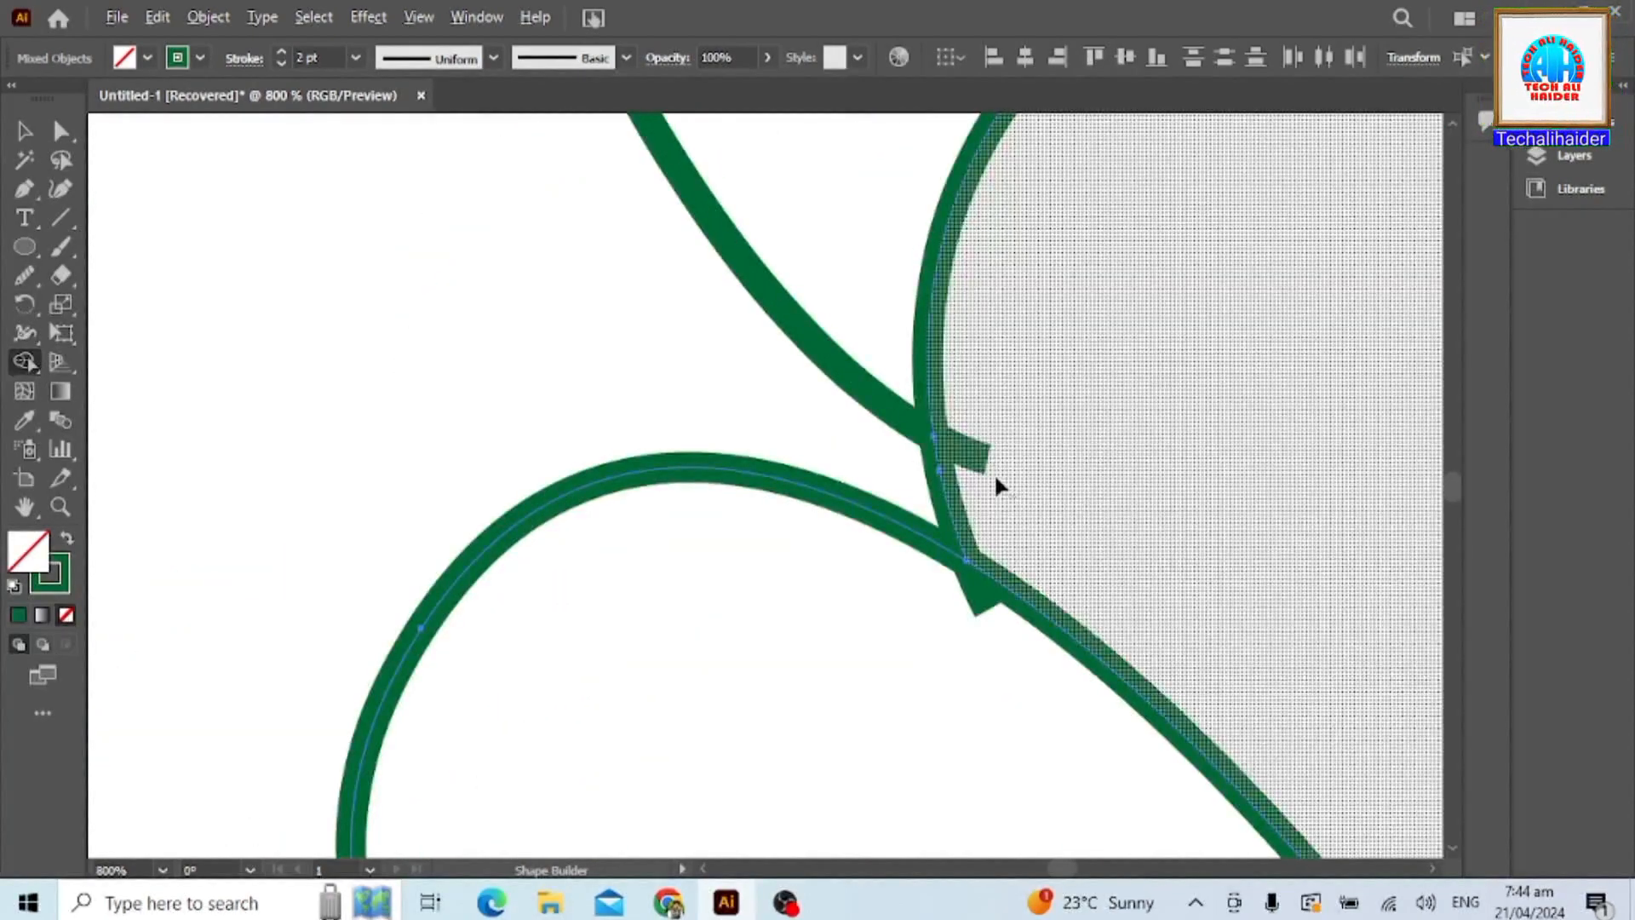
pyautogui.scroll(-4, 994, 473)
pyautogui.scroll(-4, 867, 306)
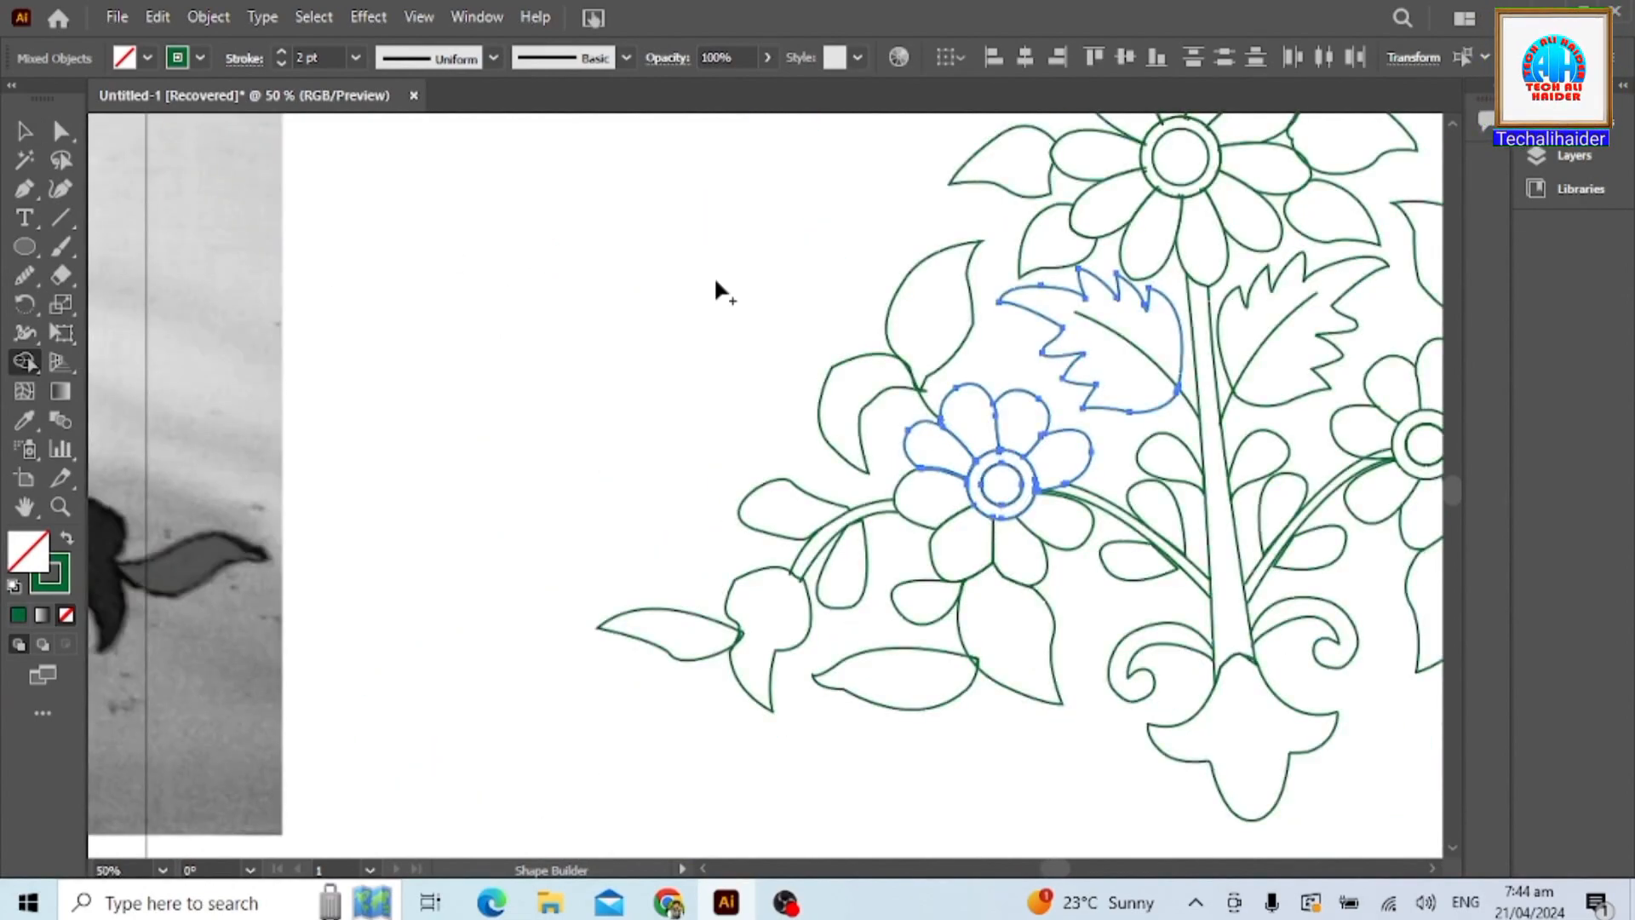
# Select the motif's outlines for colouring with Shape Builder.
pyautogui.scroll(-3, 855, 426)
pyautogui.scroll(3, 1218, 559)
pyautogui.press('v')
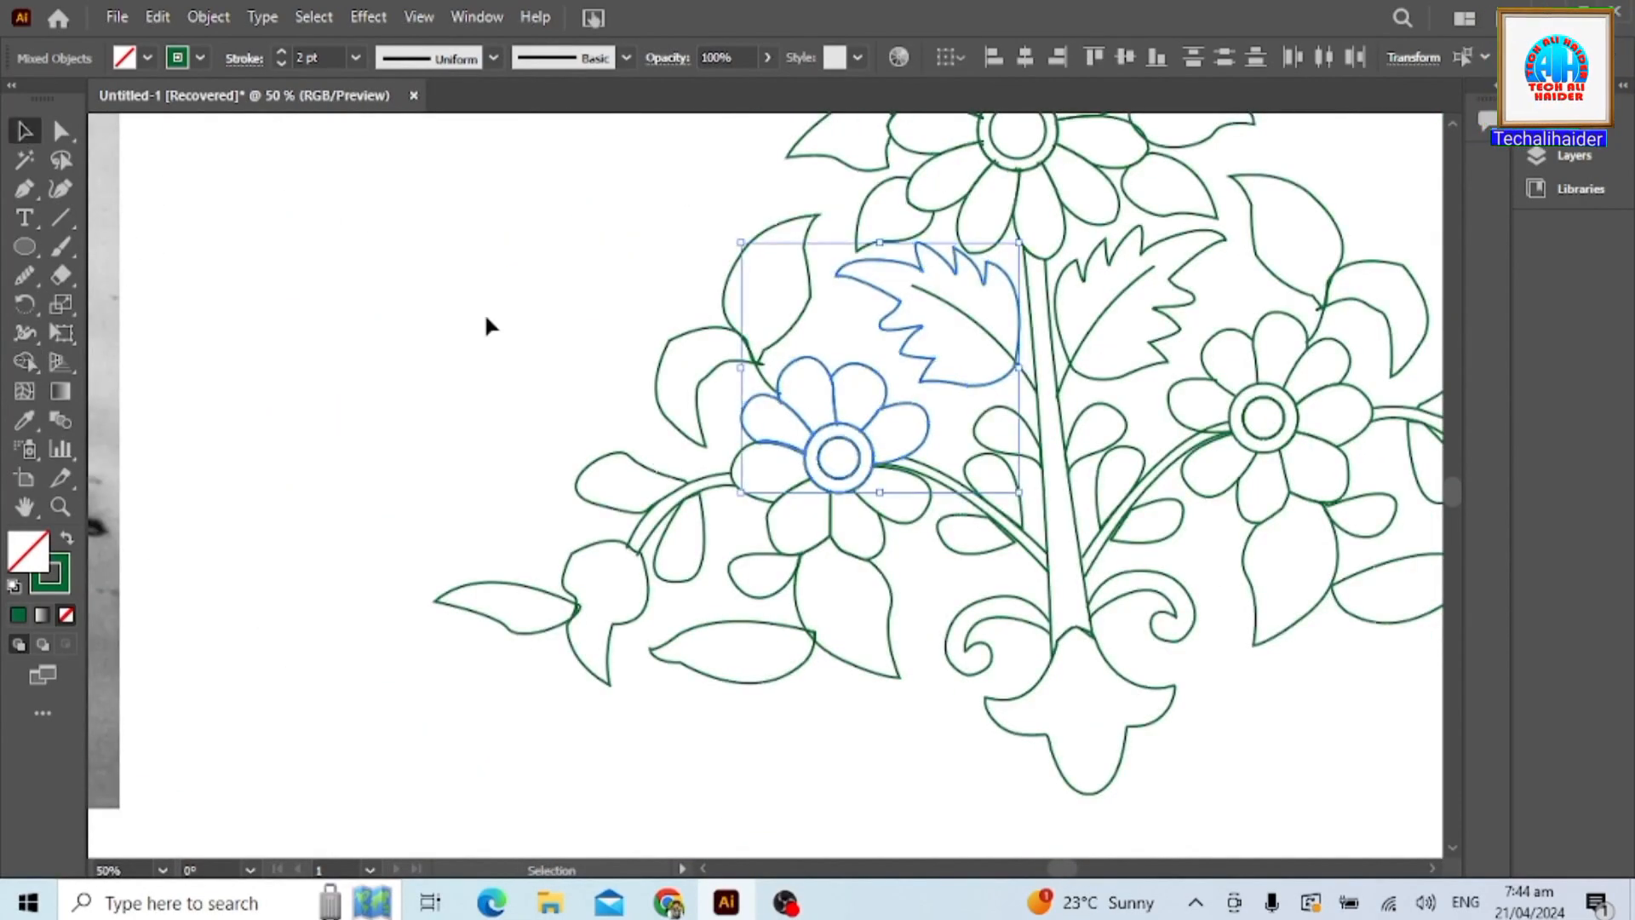
pyautogui.click(789, 404)
pyautogui.click(745, 535)
pyautogui.click(730, 409)
pyautogui.moveTo(1065, 766); pyautogui.dragTo(1064, 770)
pyautogui.scroll(-2, 998, 673)
pyautogui.moveTo(630, 334); pyautogui.dragTo(1377, 811)
pyautogui.click(16, 365)
# Fill all petals of the left flower with red using Shape Builder.
pyautogui.click(147, 57)
pyautogui.click(56, 83)
pyautogui.press('super')
pyautogui.press('super')
pyautogui.scroll(5, 879, 652)
pyautogui.click(948, 698)
pyautogui.click(1086, 673)
pyautogui.click(1205, 579)
pyautogui.click(1201, 392)
pyautogui.click(1097, 294)
pyautogui.click(954, 277)
pyautogui.click(847, 495)
pyautogui.scroll(-3, 847, 494)
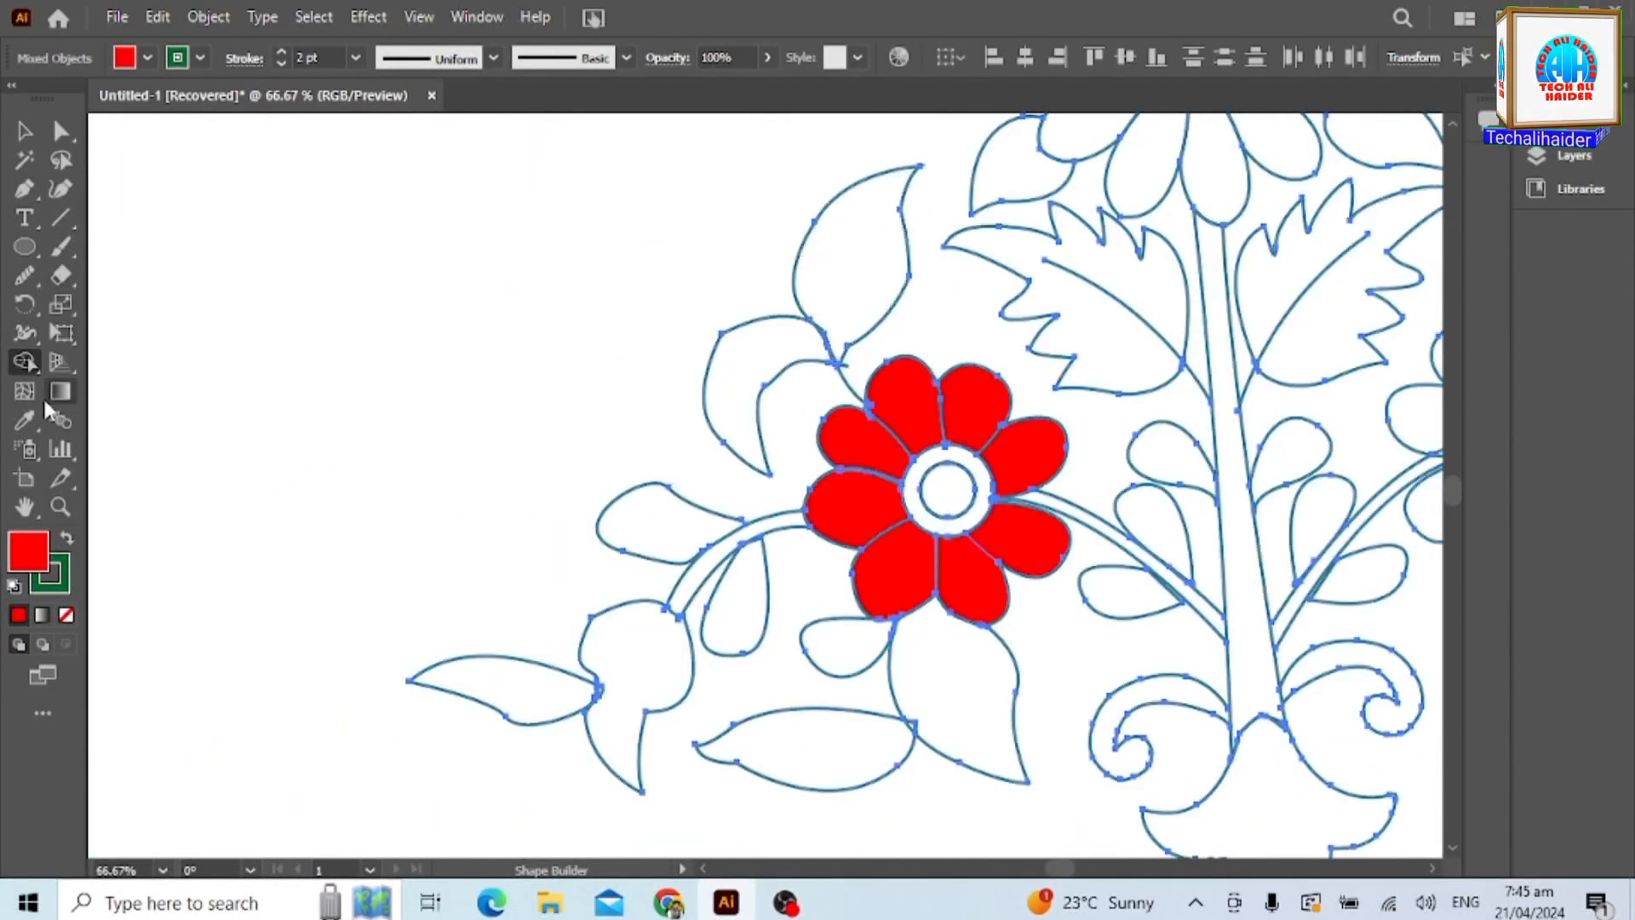
# Fill the pointed leaf above the left flower with dark green.
pyautogui.click(147, 58)
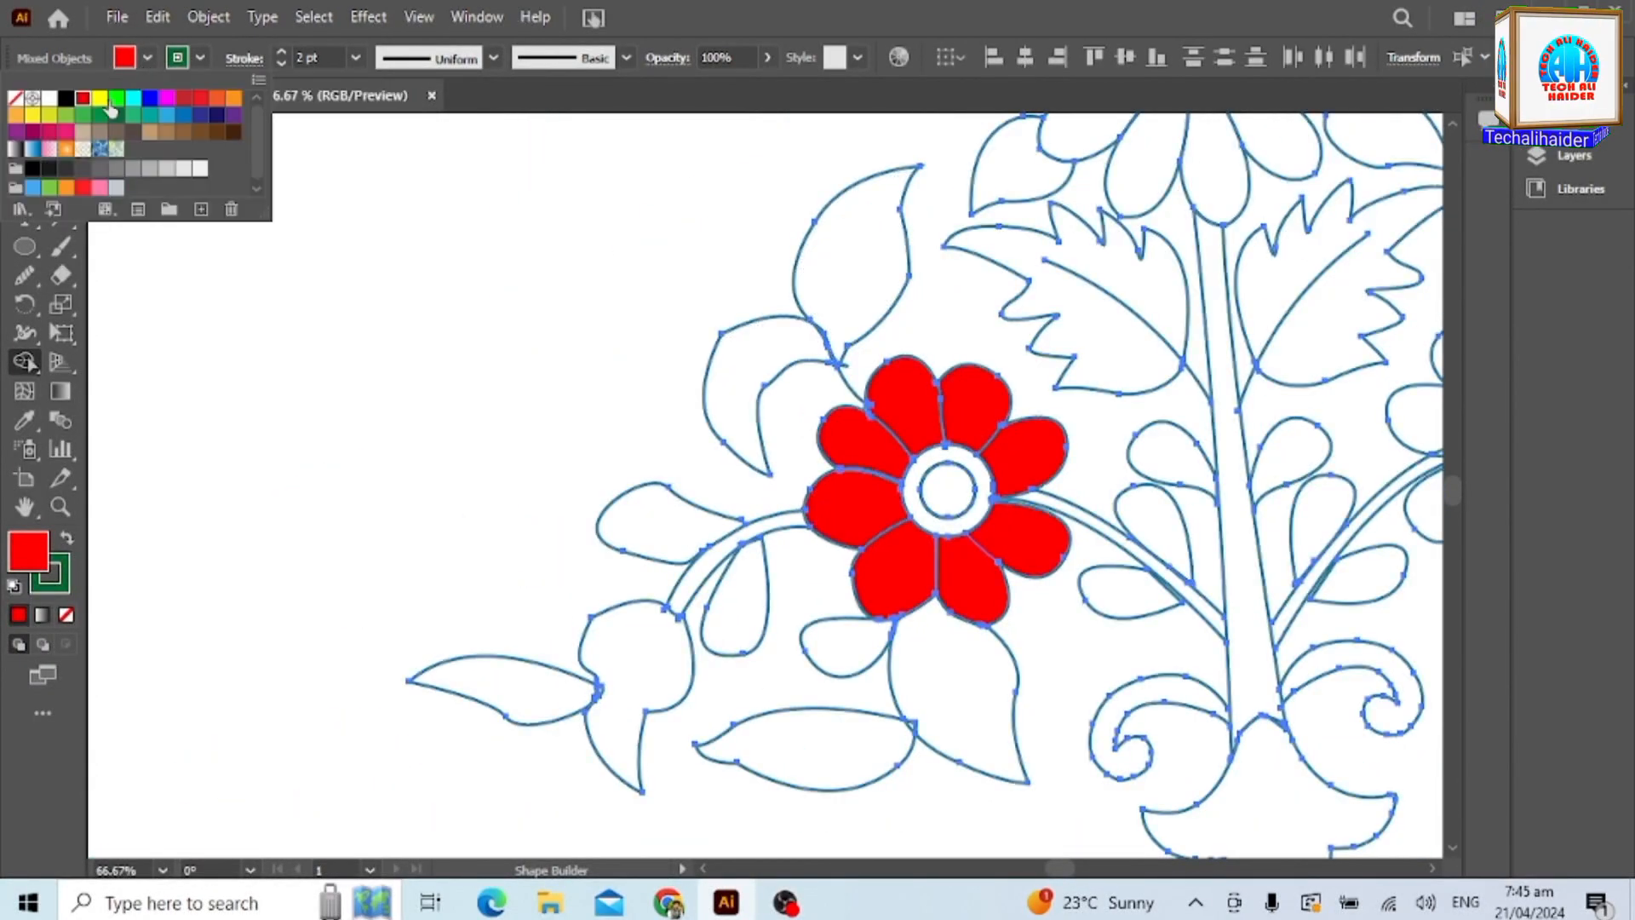
pyautogui.click(843, 271)
pyautogui.click(146, 58)
pyautogui.click(114, 116)
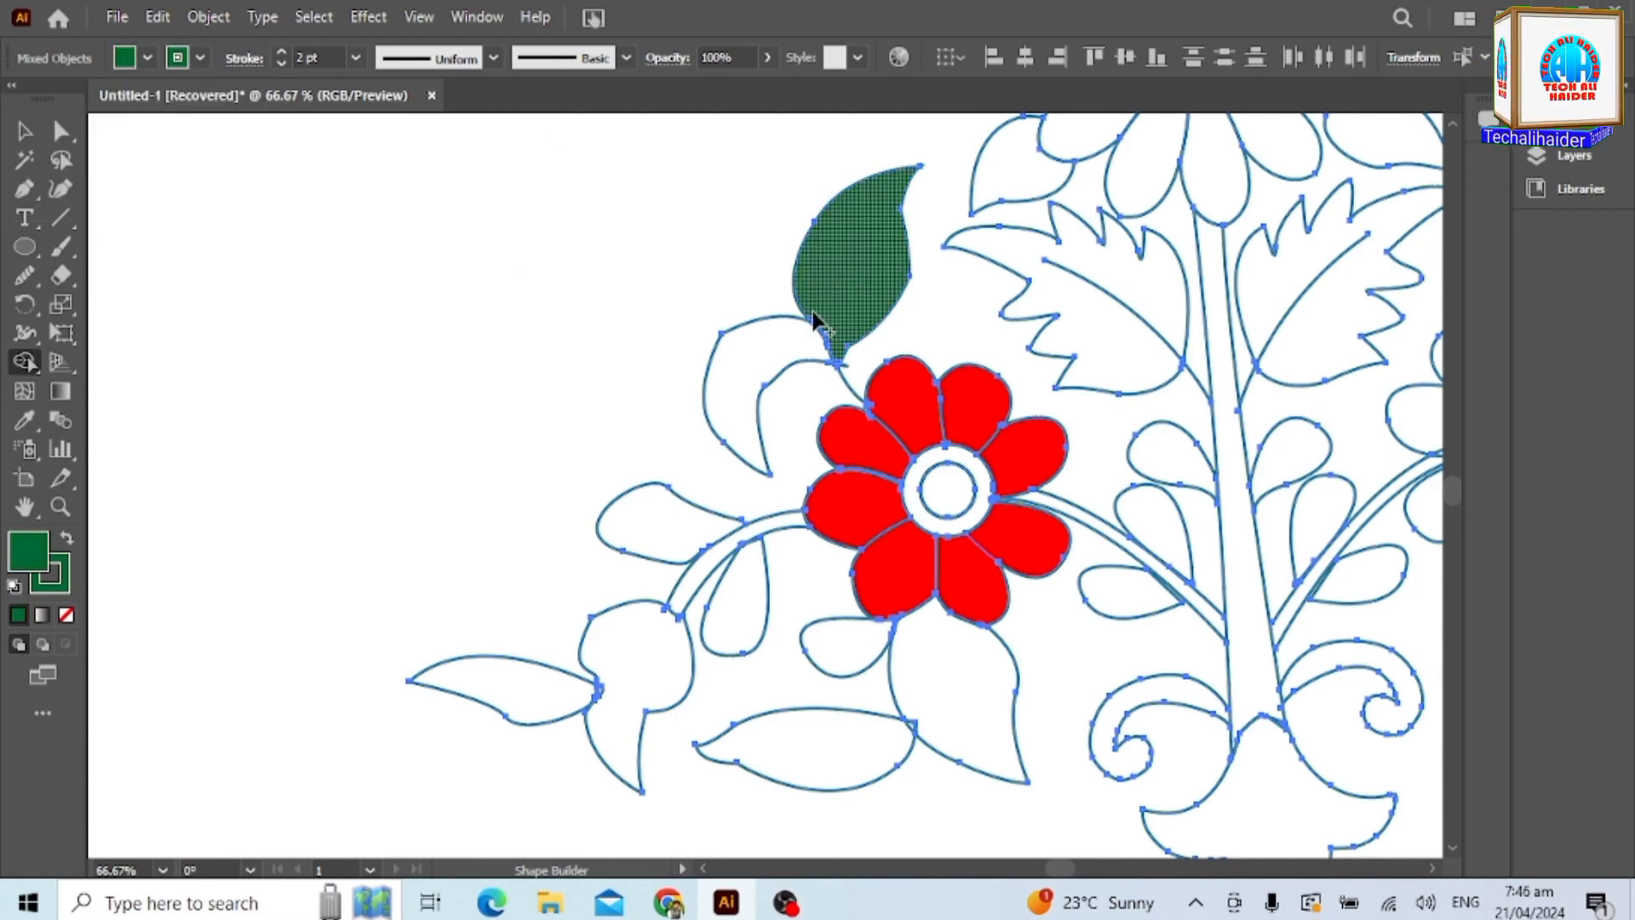
pyautogui.click(839, 268)
# Fill the curved leaf and the two drop-shaped leaves on the left flower's outer branch with orange.
pyautogui.click(147, 58)
pyautogui.click(16, 114)
pyautogui.click(734, 348)
pyautogui.scroll(-3, 667, 433)
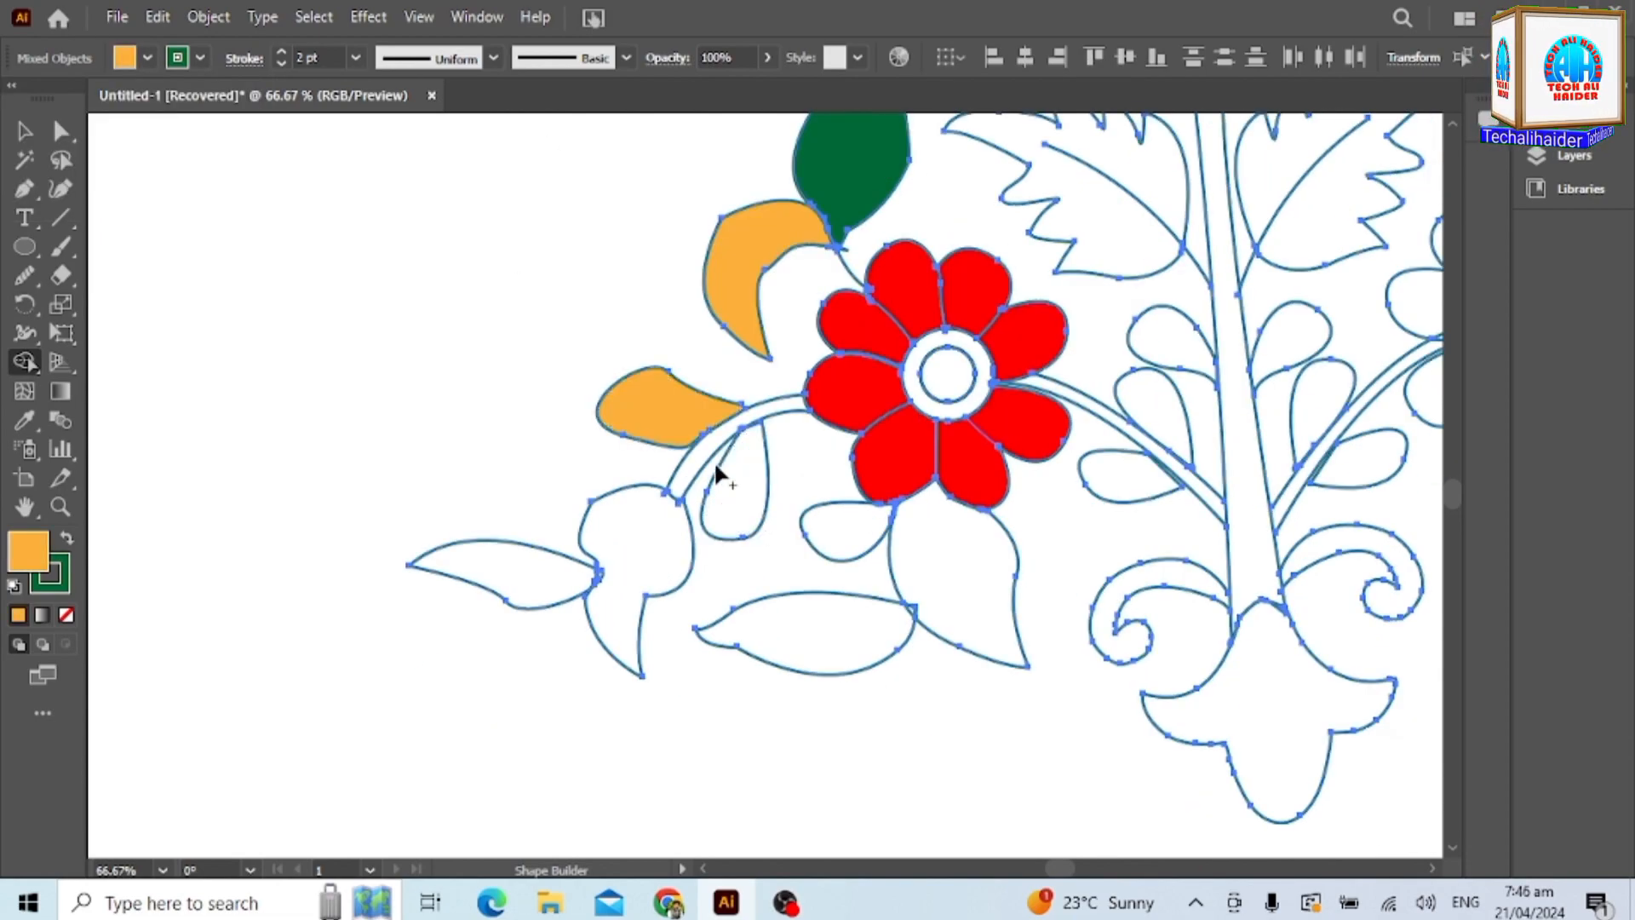
pyautogui.click(739, 483)
pyautogui.click(635, 554)
# Fill the bud at the end of the left branch with dark green.
pyautogui.click(146, 58)
pyautogui.click(115, 115)
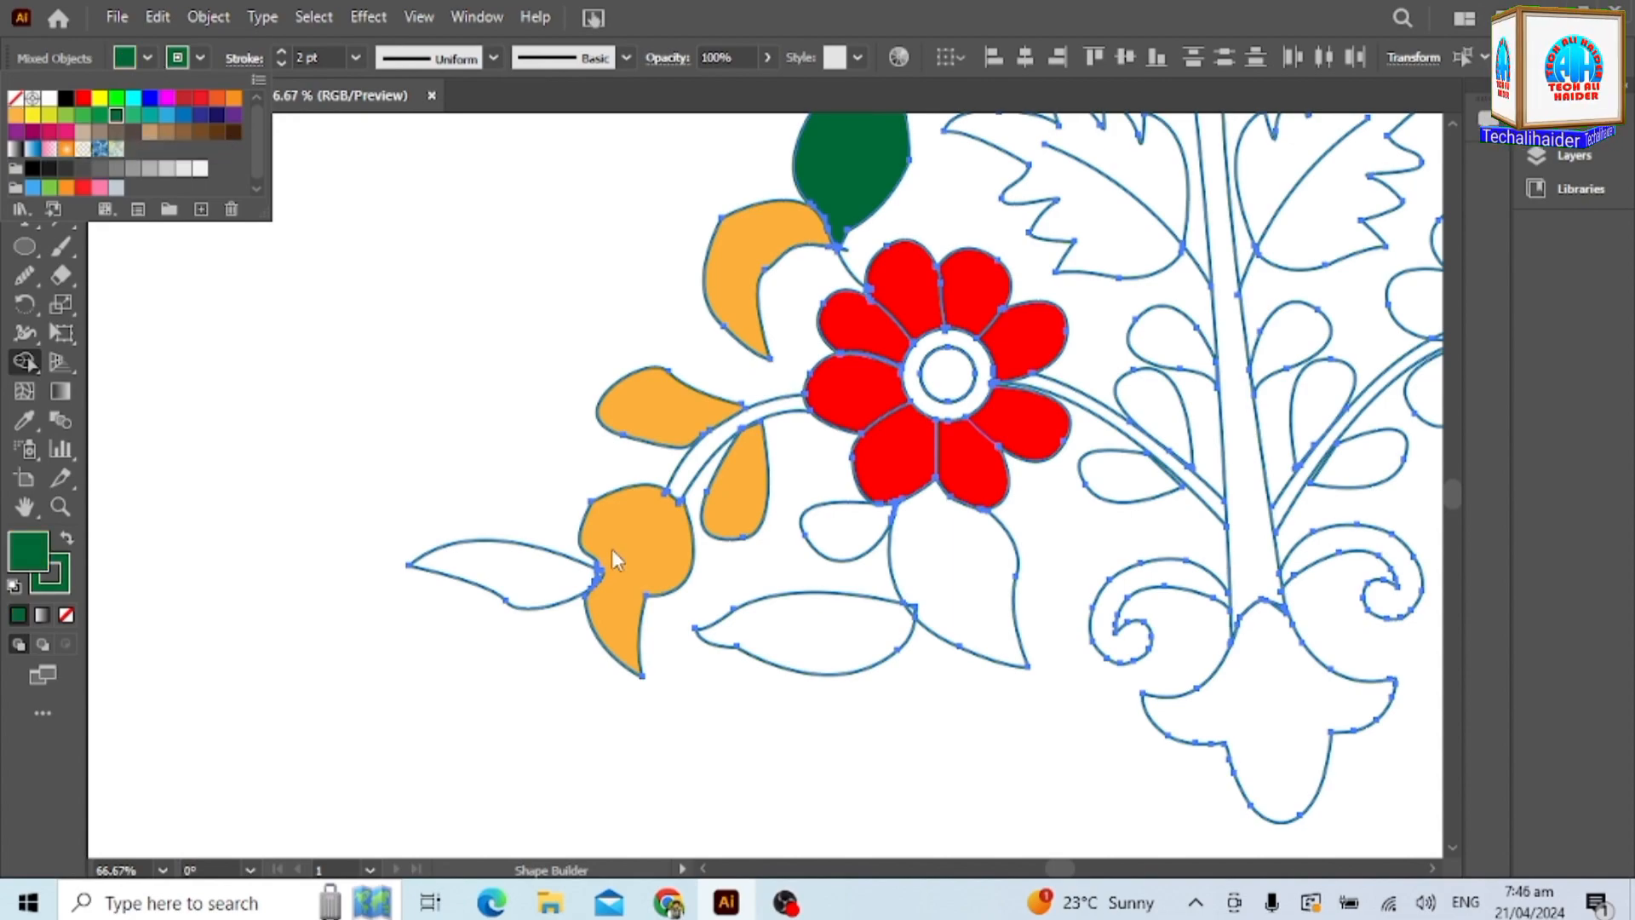
pyautogui.click(613, 551)
# Fill the outermost left leaf and the long leaf below the left flower with navy blue.
pyautogui.click(548, 584)
pyautogui.click(146, 58)
pyautogui.click(217, 115)
pyautogui.click(528, 592)
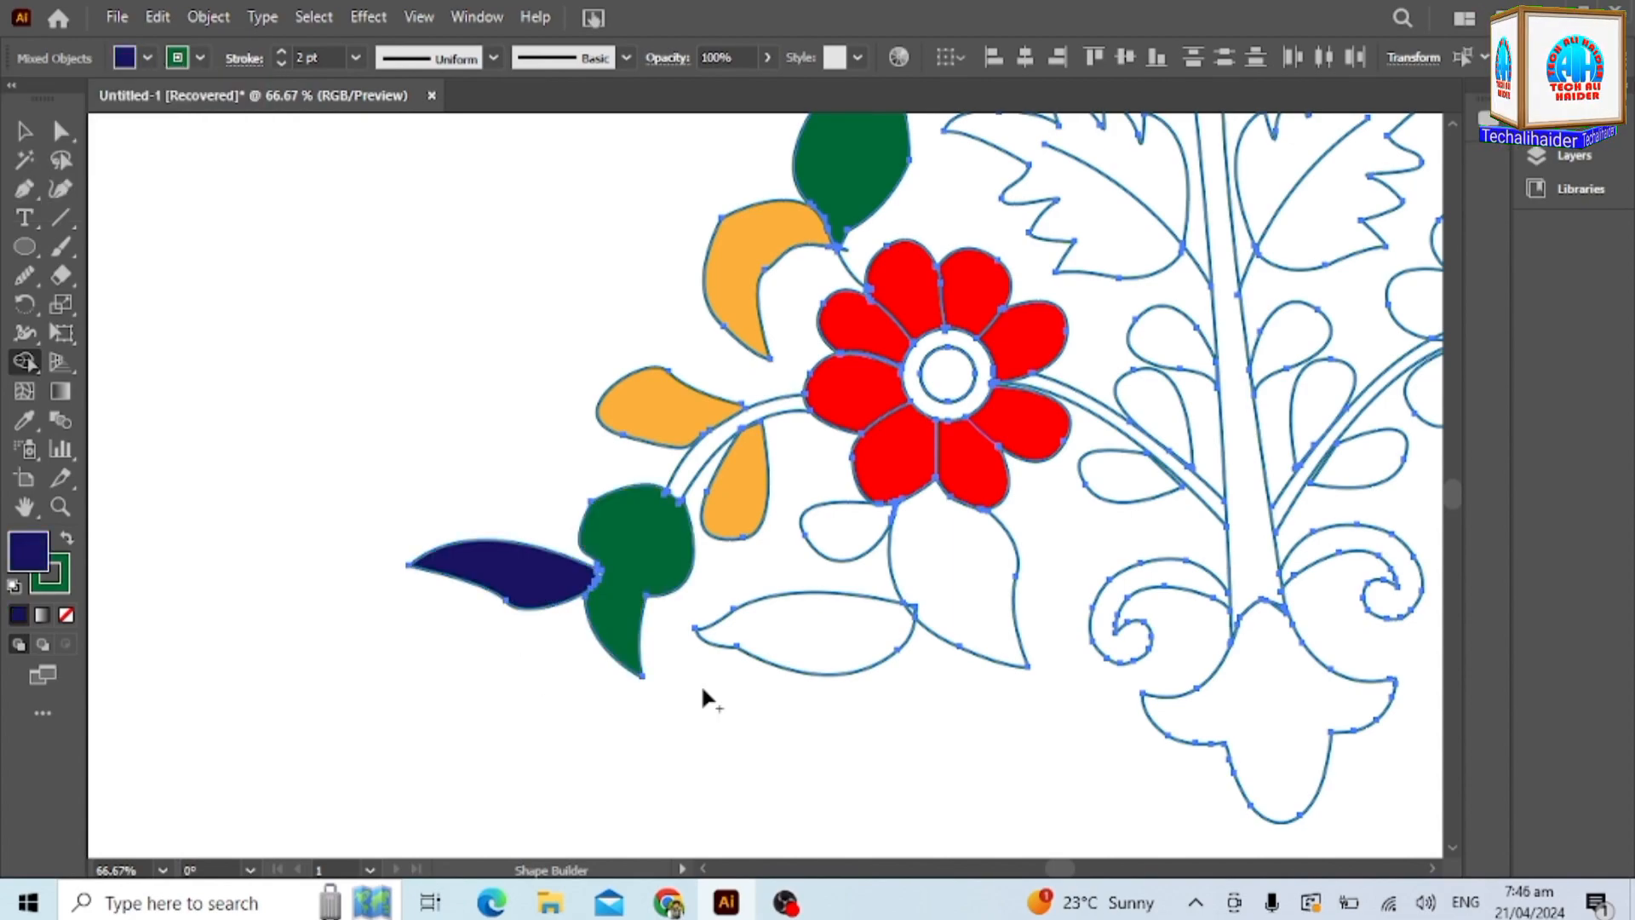
pyautogui.scroll(-2, 528, 673)
pyautogui.click(792, 550)
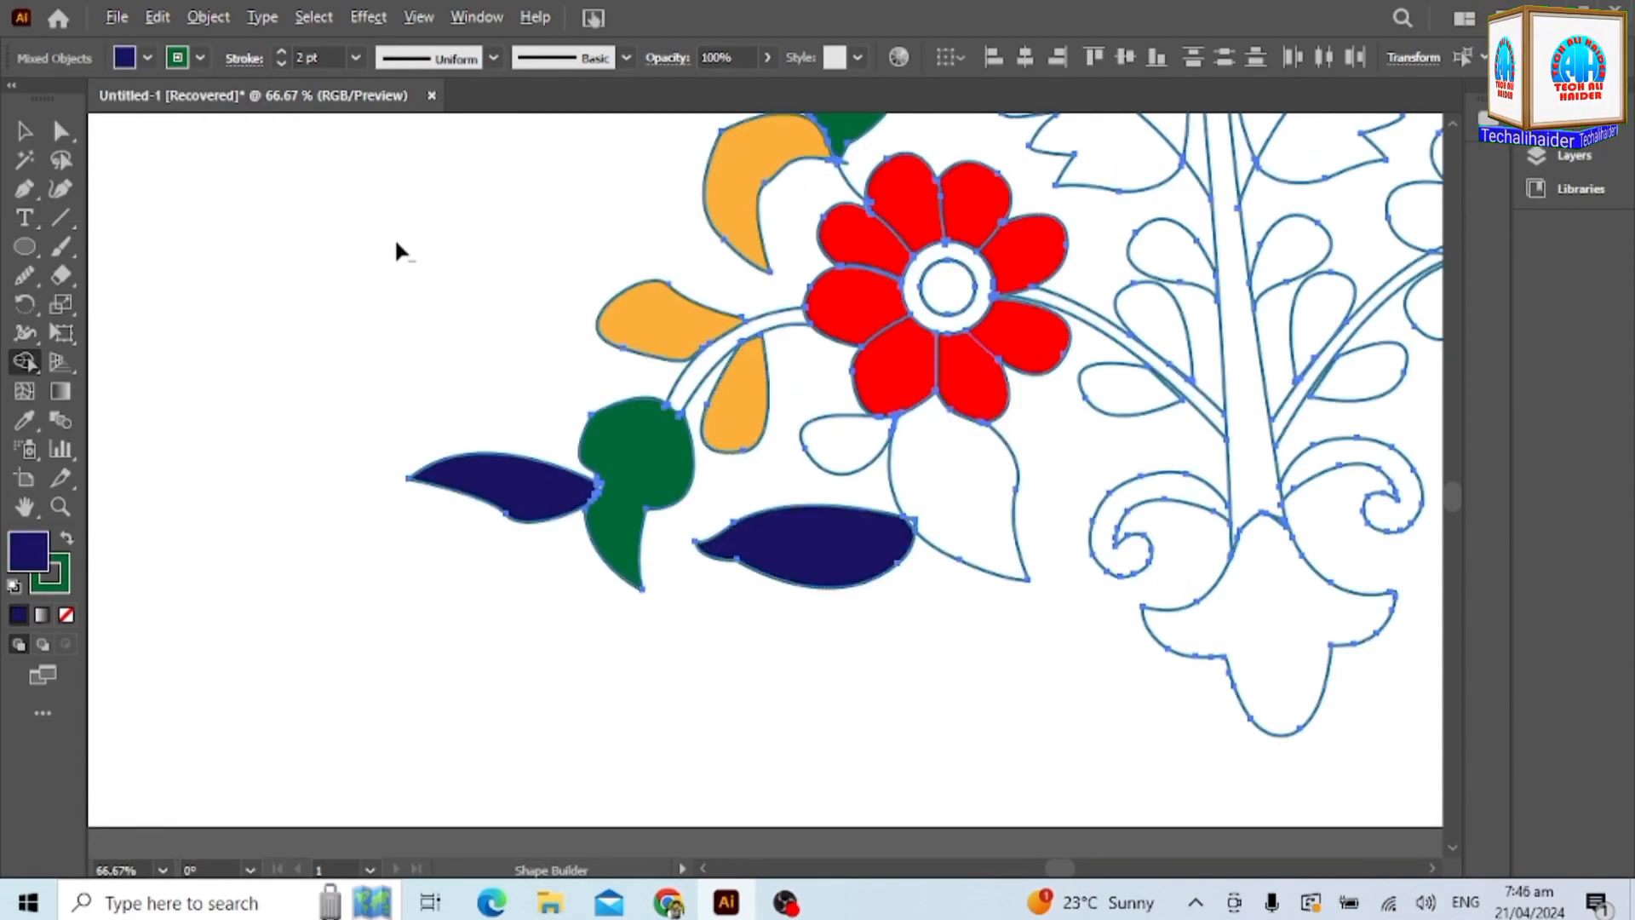
pyautogui.click(654, 336)
pyautogui.hotkey('ctrl', 'z')
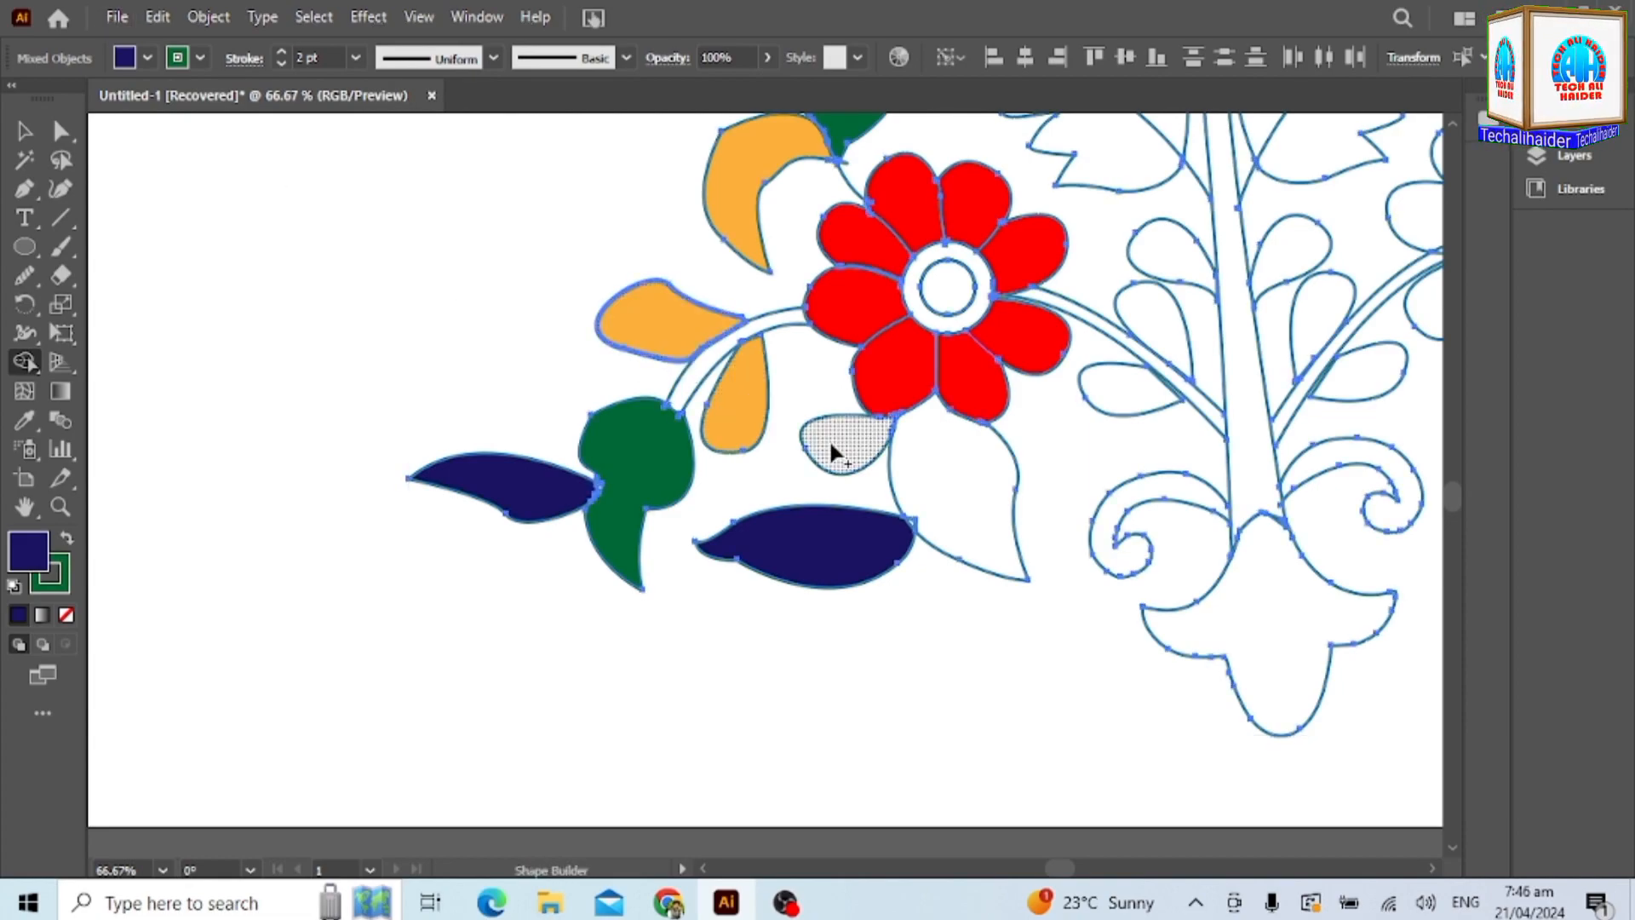
# Fill the small drop-shaped leaf directly below the left flower with orange.
pyautogui.click(147, 58)
pyautogui.click(18, 116)
pyautogui.click(848, 441)
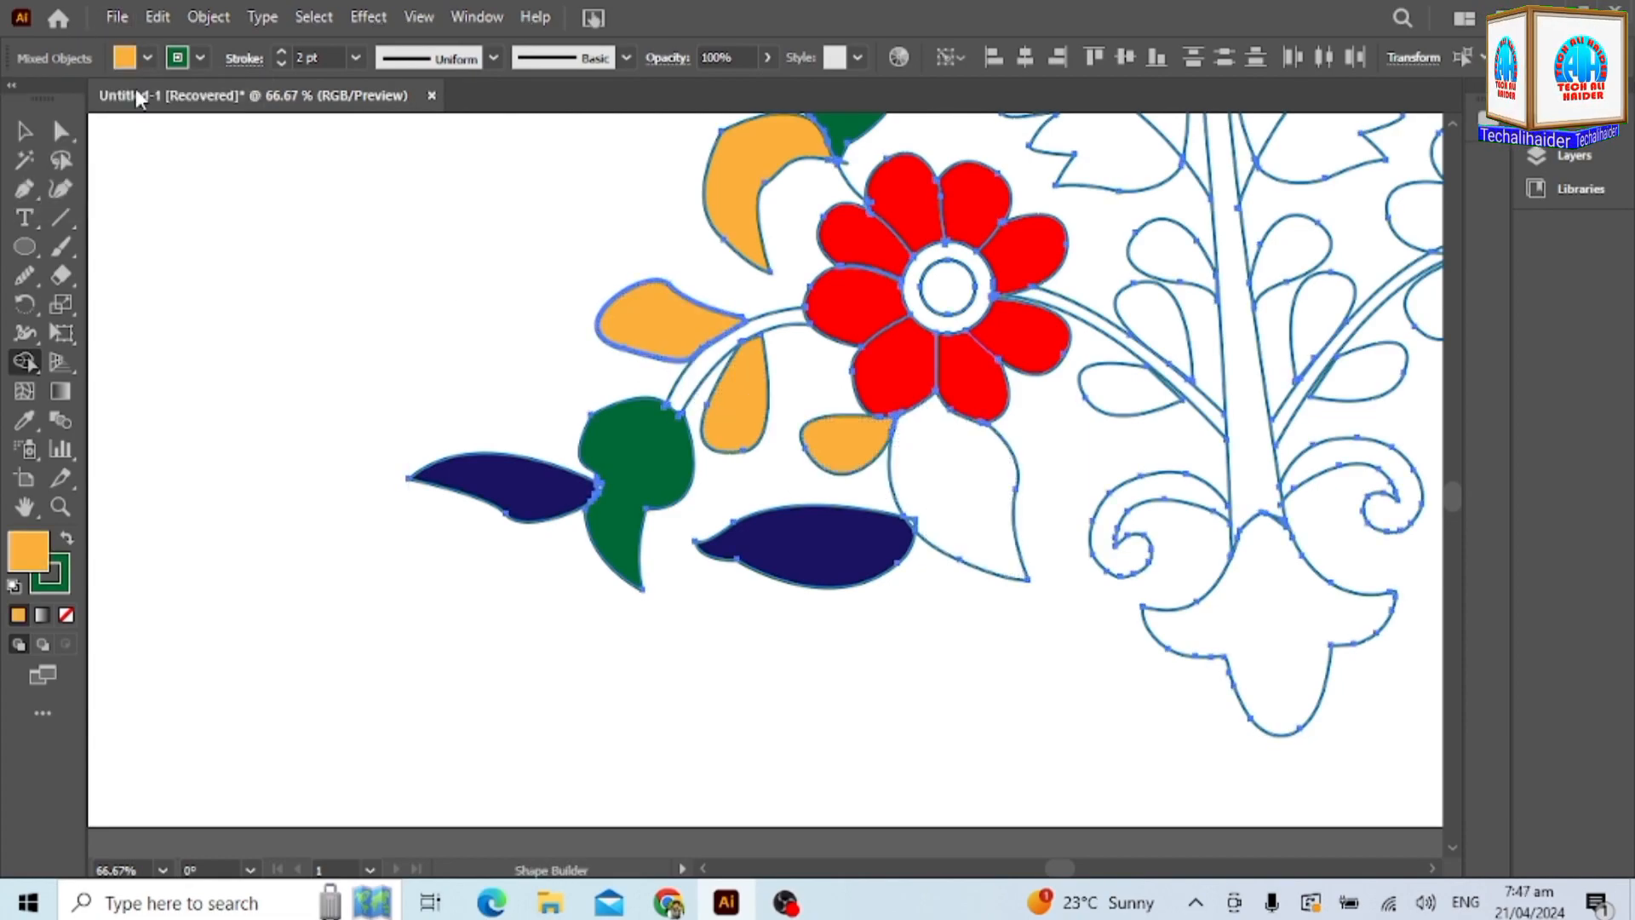
# Fill the large leaf below the left flower, the flower's inner circle and the lowest drop-shaped leaf beside the inner branch with dark green.
pyautogui.click(146, 58)
pyautogui.click(116, 116)
pyautogui.click(981, 498)
pyautogui.scroll(3, 981, 498)
pyautogui.click(951, 435)
pyautogui.click(1135, 549)
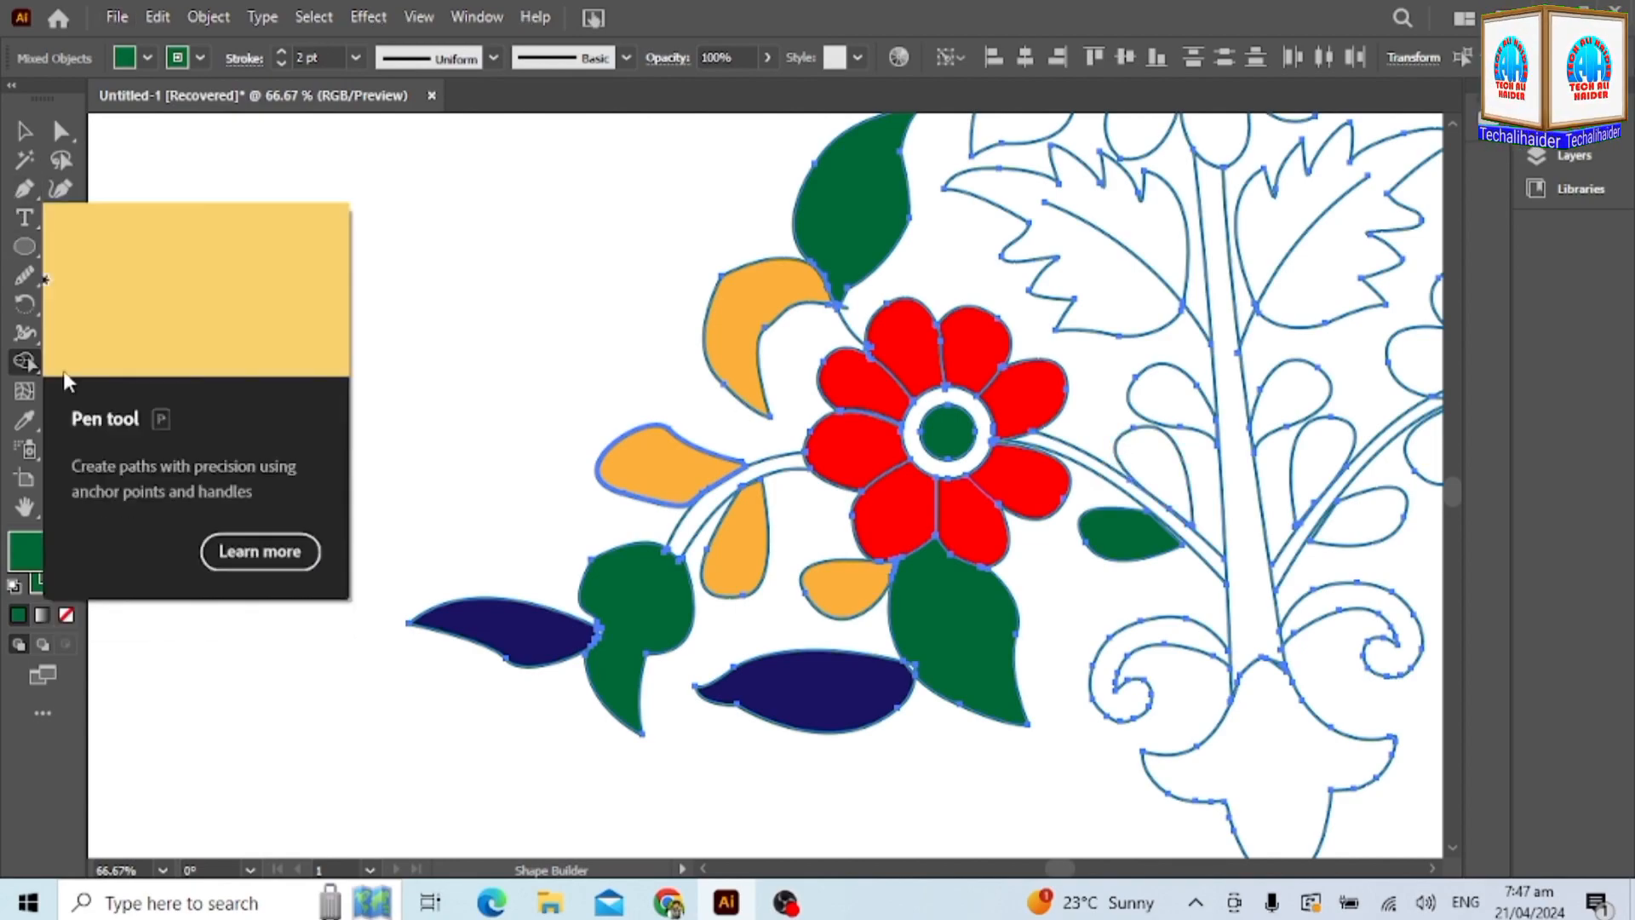
# Select the branch between the left flower and the stem and fill its middle drop-shaped leaf with light green.
pyautogui.click(17, 133)
pyautogui.moveTo(1190, 489); pyautogui.dragTo(1140, 529)
pyautogui.click(1115, 465)
pyautogui.click(1116, 472)
pyautogui.click(26, 363)
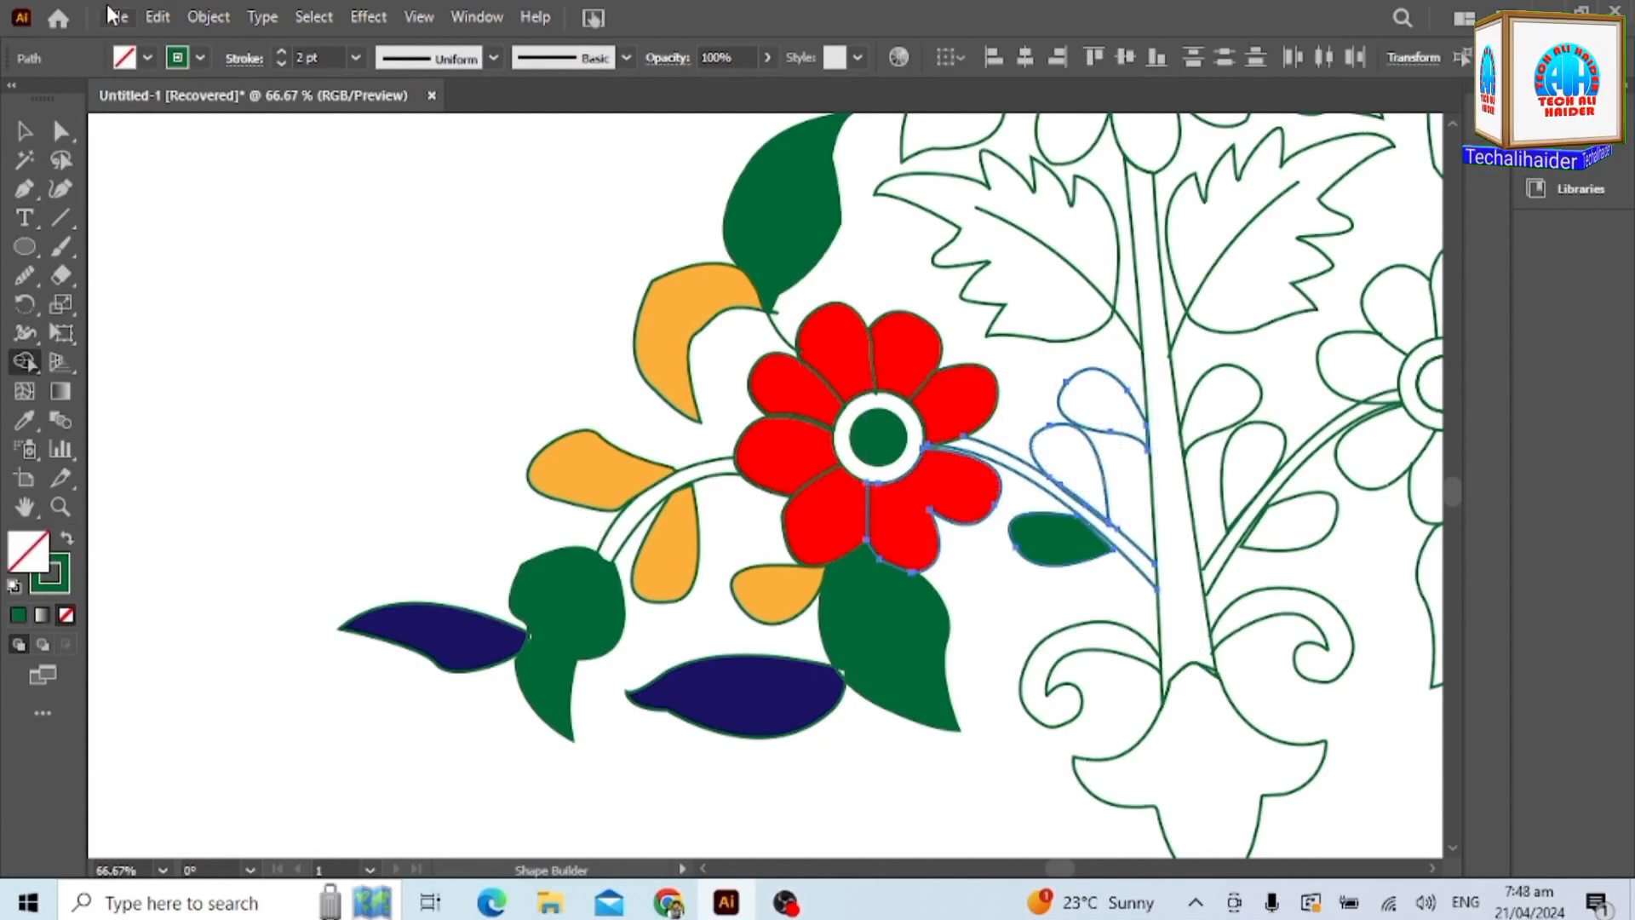
pyautogui.click(128, 58)
pyautogui.click(99, 100)
pyautogui.click(83, 117)
pyautogui.click(1079, 462)
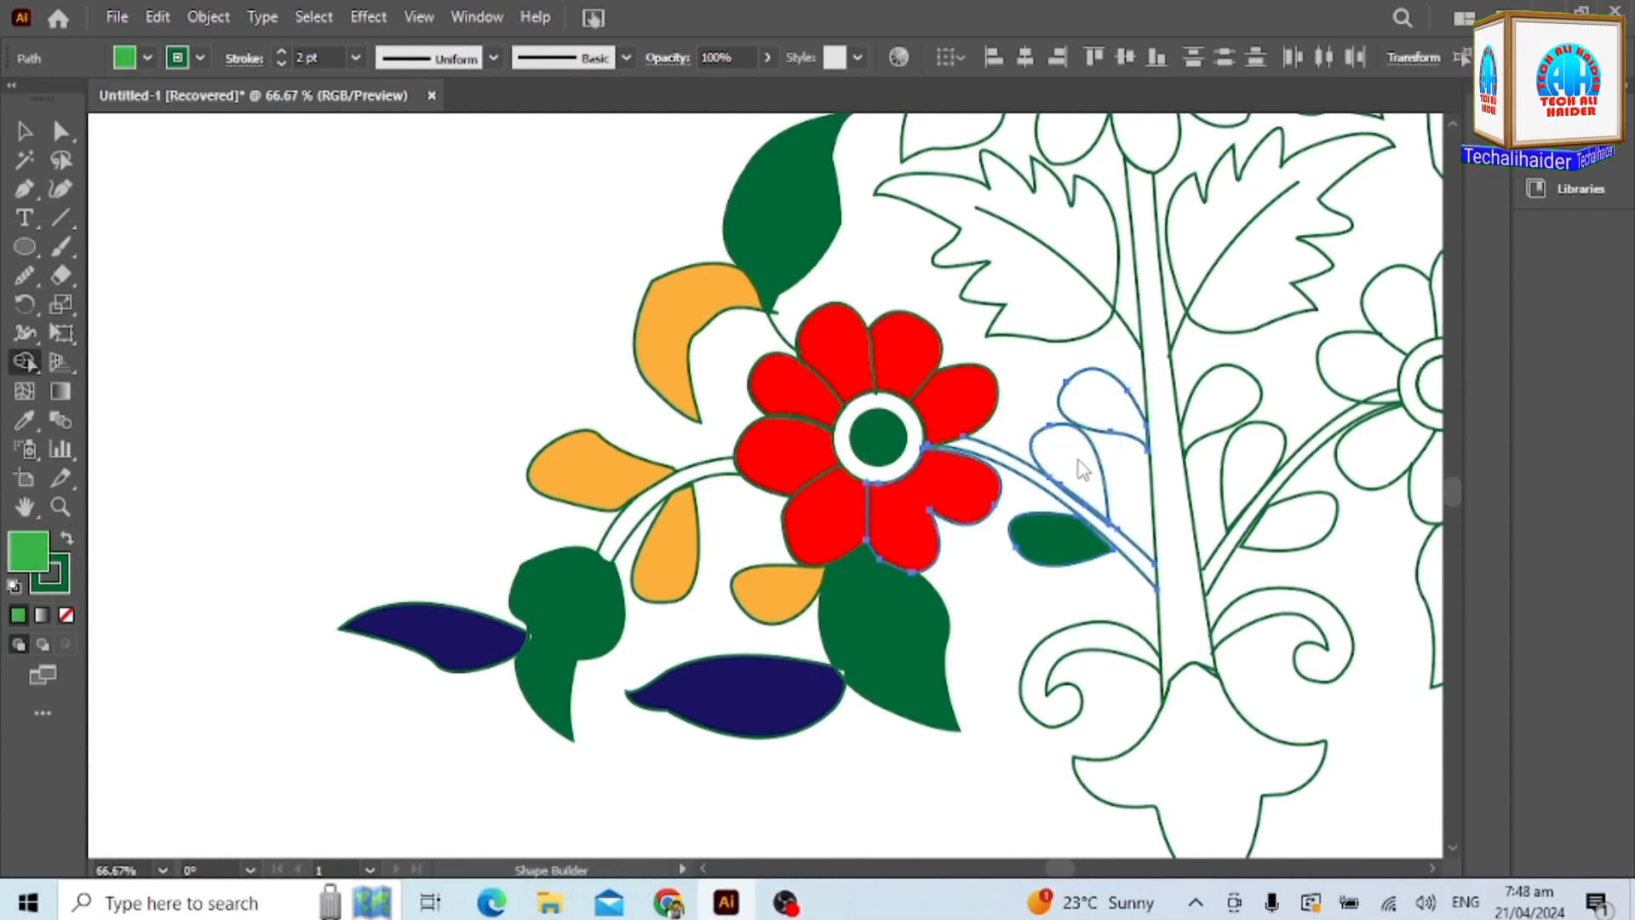
# Delete the stray line end where the curved leaf and the pointed leaf above the left flower meet.
pyautogui.scroll(-2, 1060, 514)
pyautogui.scroll(6, 919, 414)
pyautogui.click(24, 131)
pyautogui.moveTo(771, 393)
pyautogui.mouseDown()
pyautogui.moveTo(748, 391)
pyautogui.moveTo(765, 382)
pyautogui.mouseUp()
pyautogui.click(648, 165)
pyautogui.click(632, 192)
pyautogui.moveTo(888, 417); pyautogui.dragTo(859, 388)
pyautogui.press('Delete')
# Fit the short connecting line to the red petal's edge and delete the overhanging line end between the two upper left petals.
pyautogui.click(867, 425)
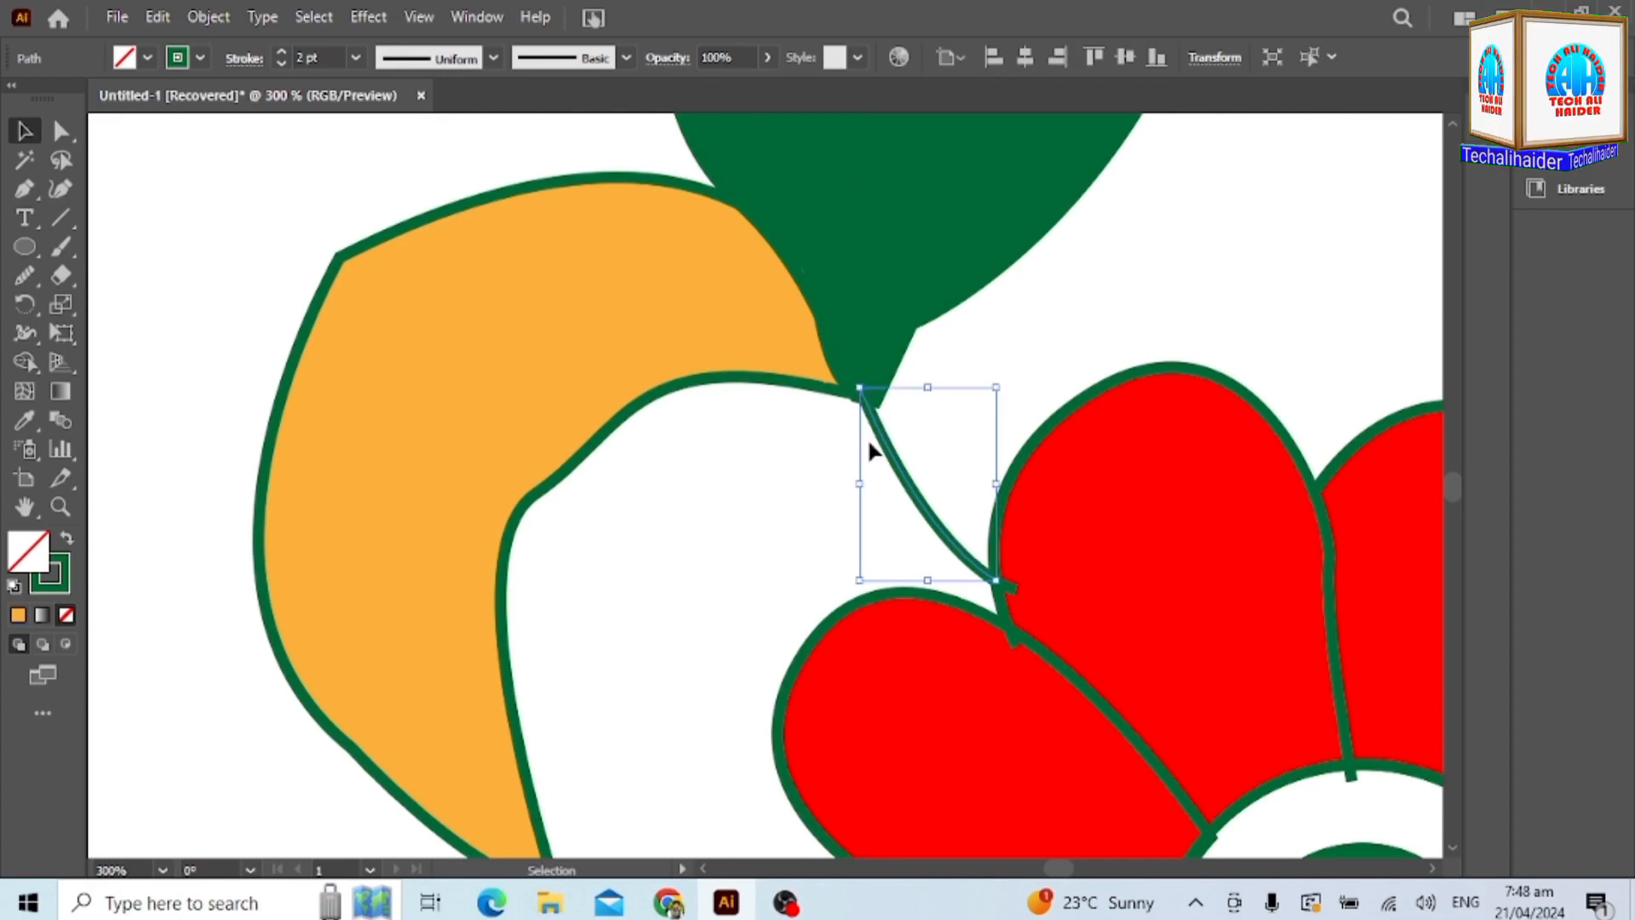
pyautogui.click(1016, 595)
pyautogui.click(977, 586)
pyautogui.moveTo(972, 579); pyautogui.dragTo(972, 573)
pyautogui.click(972, 576)
pyautogui.click(1019, 654)
pyautogui.click(1007, 657)
pyautogui.click(1014, 641)
pyautogui.press('Delete')
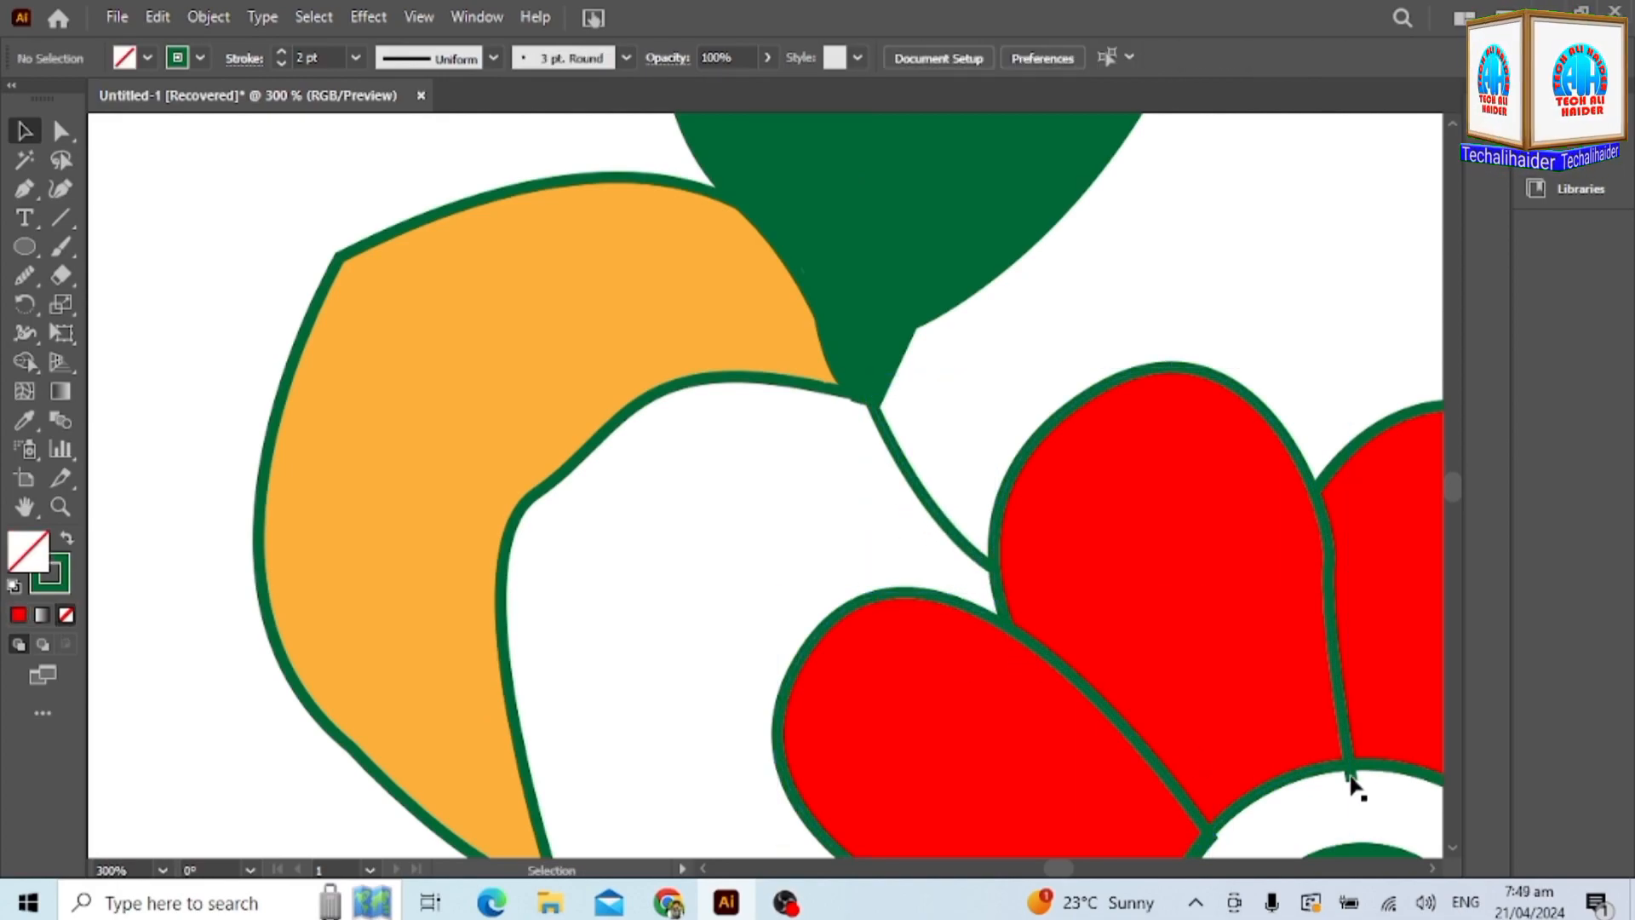
pyautogui.scroll(-5, 1205, 792)
pyautogui.scroll(-3, 1135, 573)
pyautogui.scroll(-2, 1107, 558)
pyautogui.scroll(2, 1295, 610)
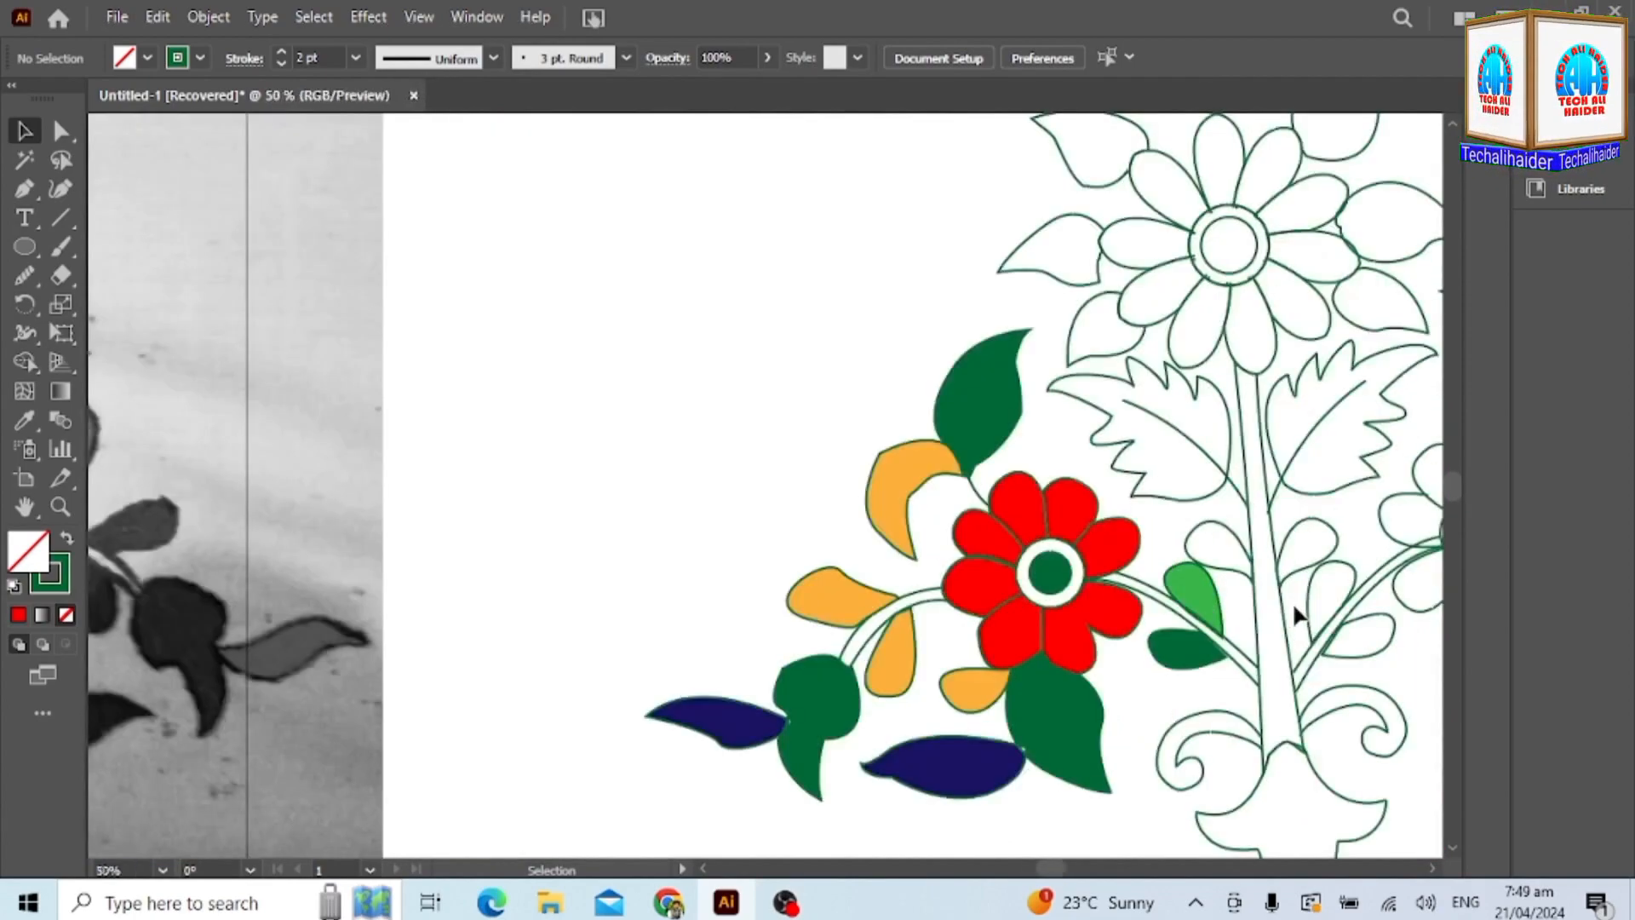
pyautogui.click(628, 767)
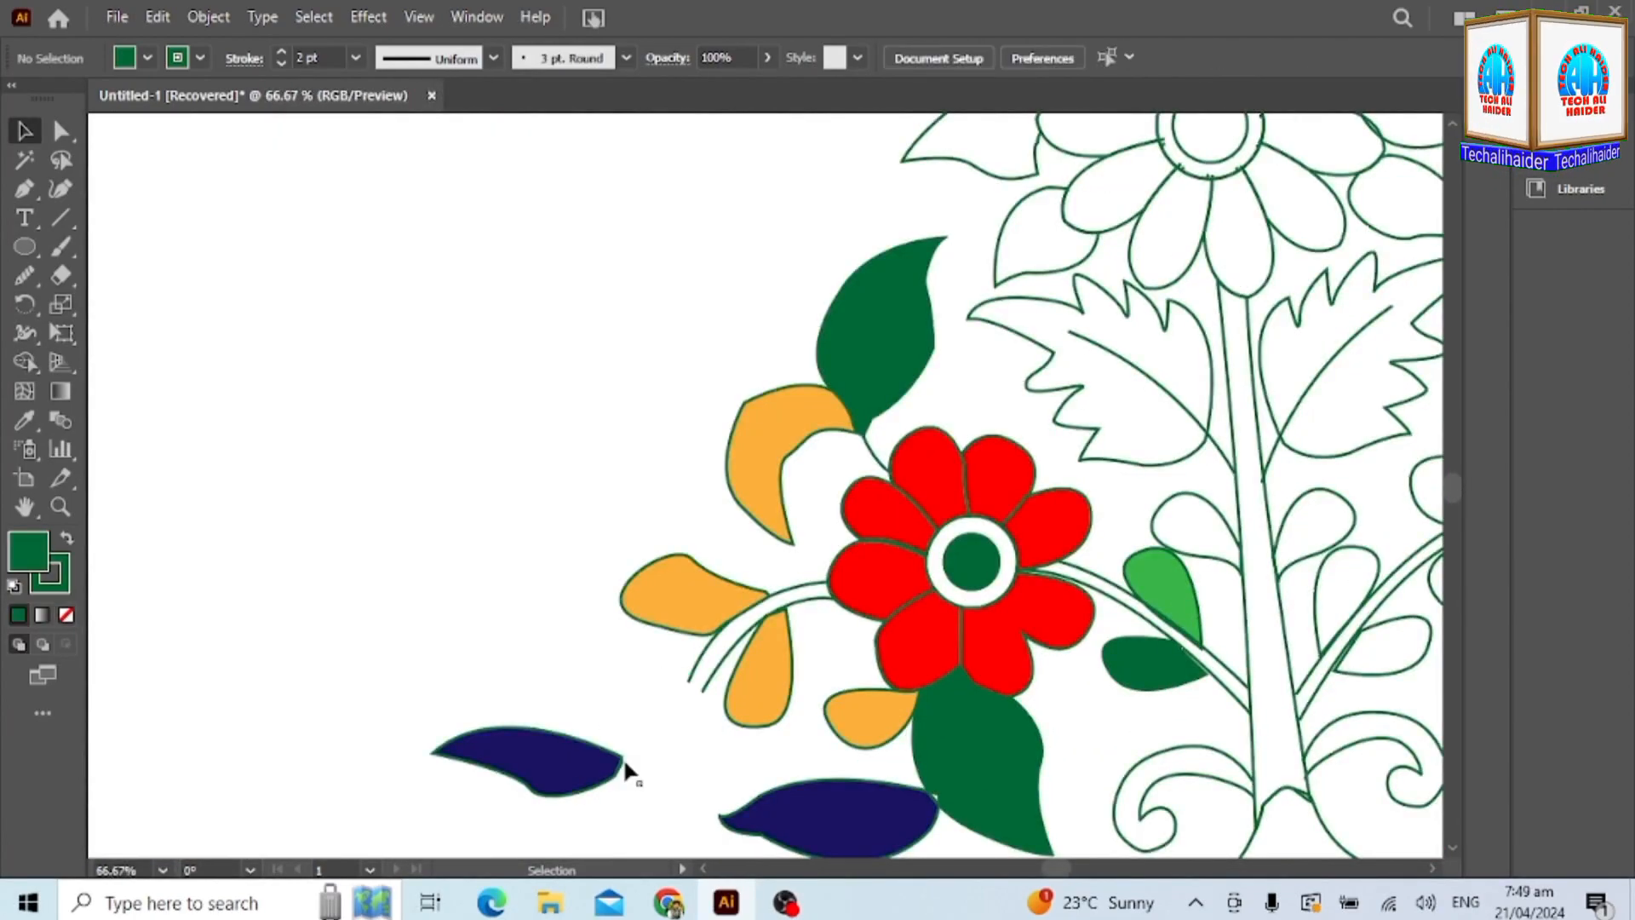
pyautogui.click(438, 810)
# Merge the bud with the small sliver beside the outermost left leaf using Shape Builder.
pyautogui.scroll(-2, 643, 794)
pyautogui.scroll(4, 620, 672)
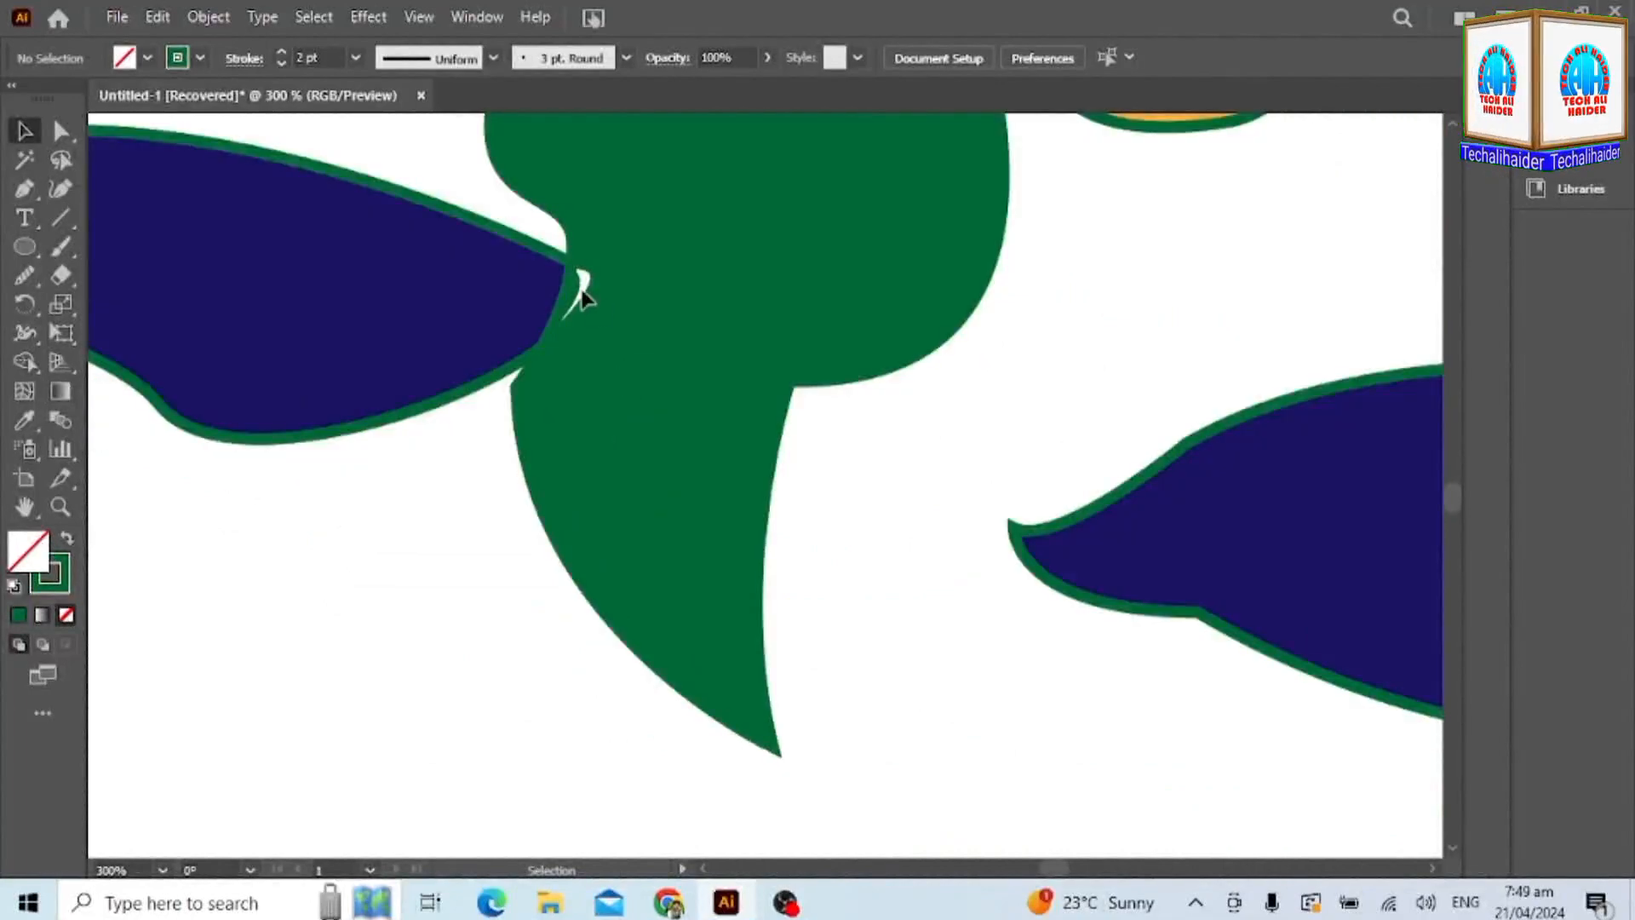
pyautogui.click(545, 345)
pyautogui.keyDown('shift'); pyautogui.click(582, 330); pyautogui.keyUp('shift')
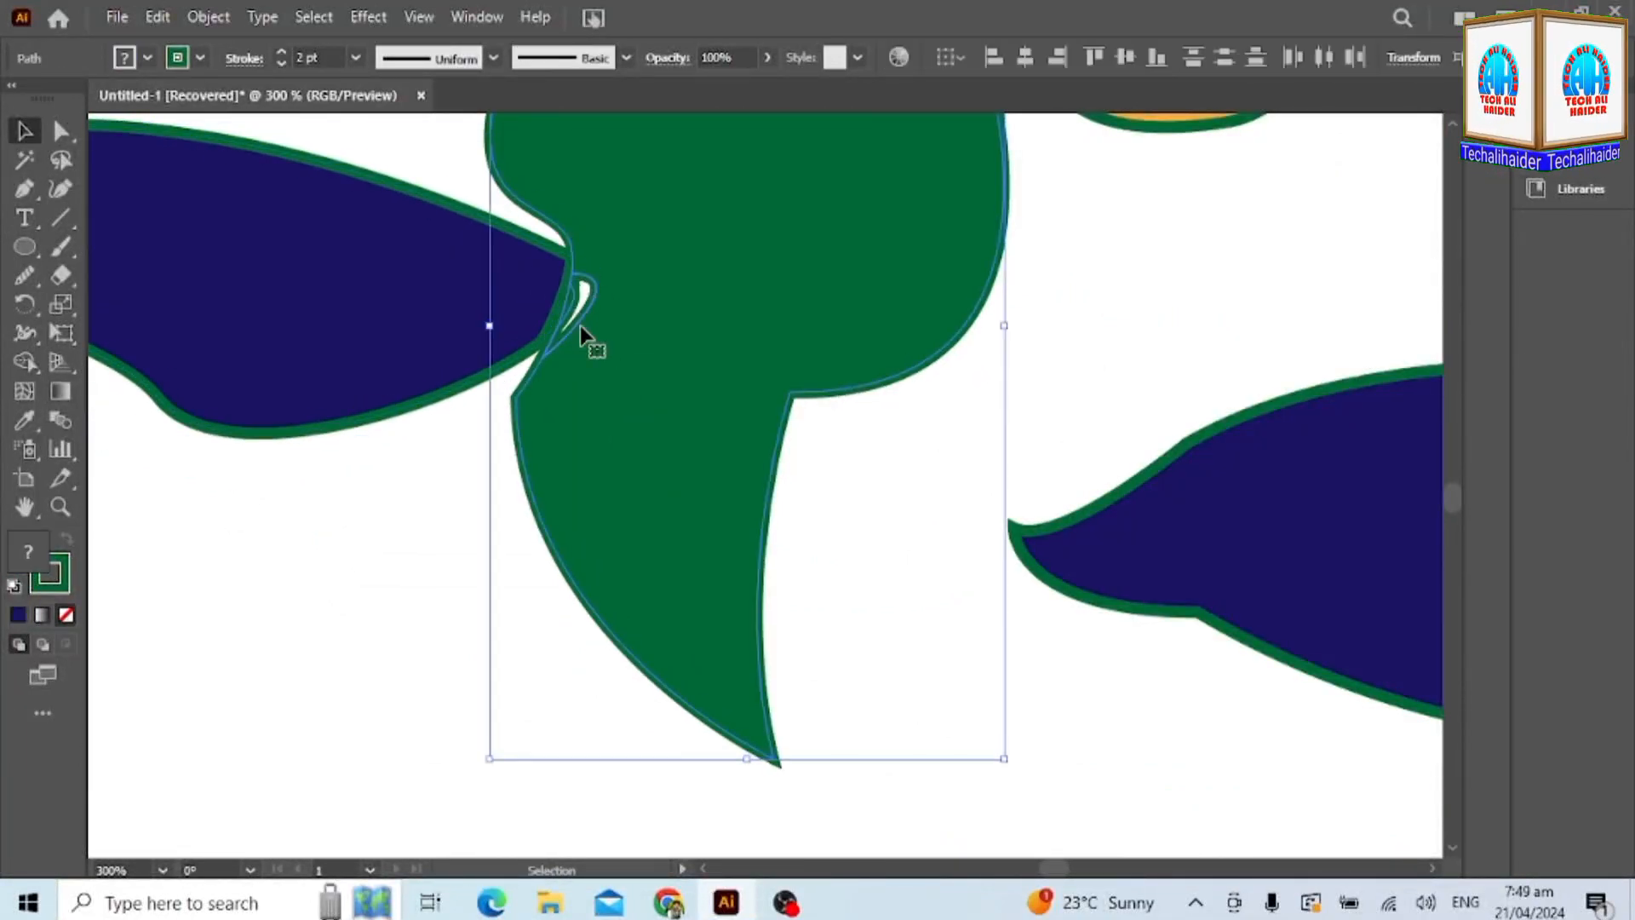
pyautogui.hotkey('shift', 'm')
pyautogui.click(614, 294)
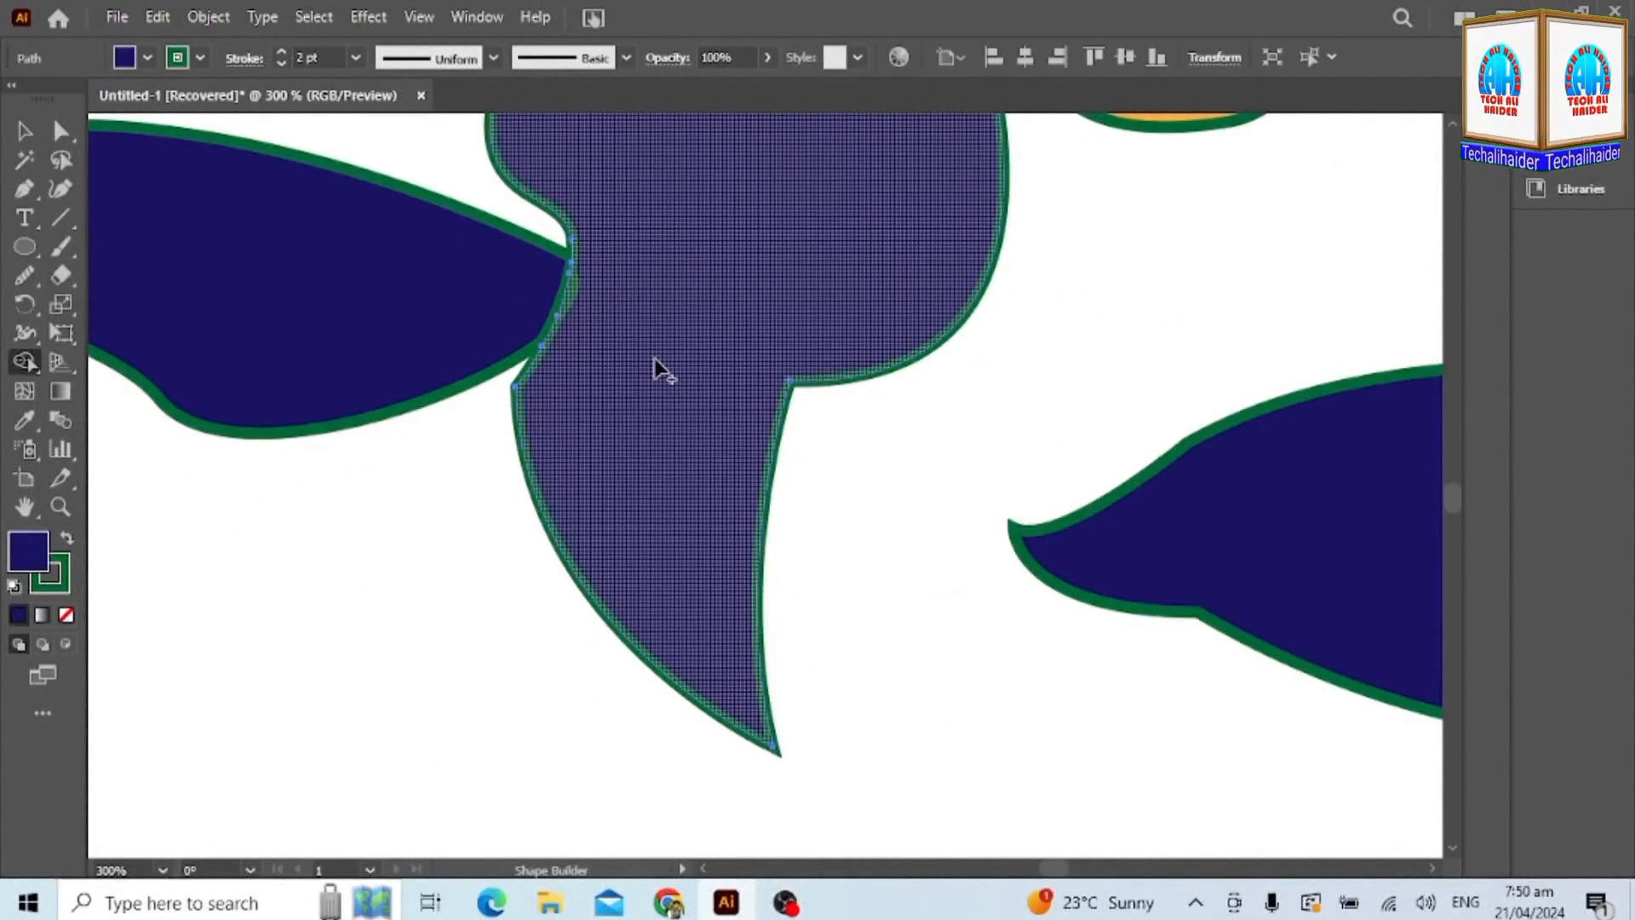
pyautogui.click(576, 298)
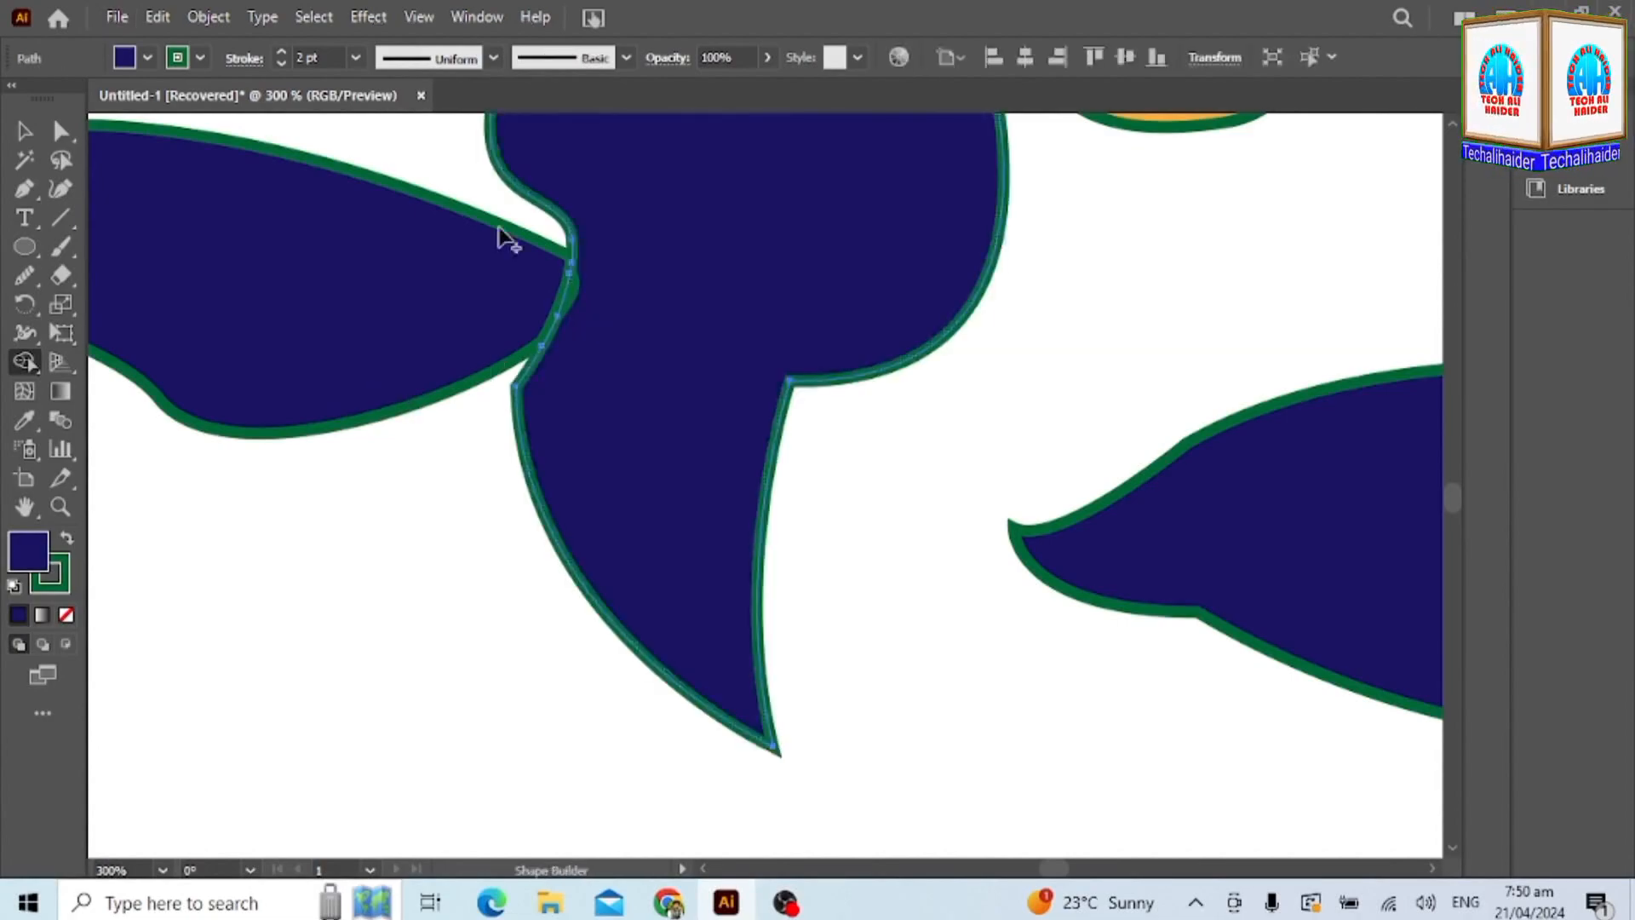
# Fill the merged bud with dark green.
pyautogui.scroll(-5, 412, 403)
pyautogui.click(148, 58)
pyautogui.click(70, 127)
pyautogui.click(447, 372)
pyautogui.scroll(6, 709, 724)
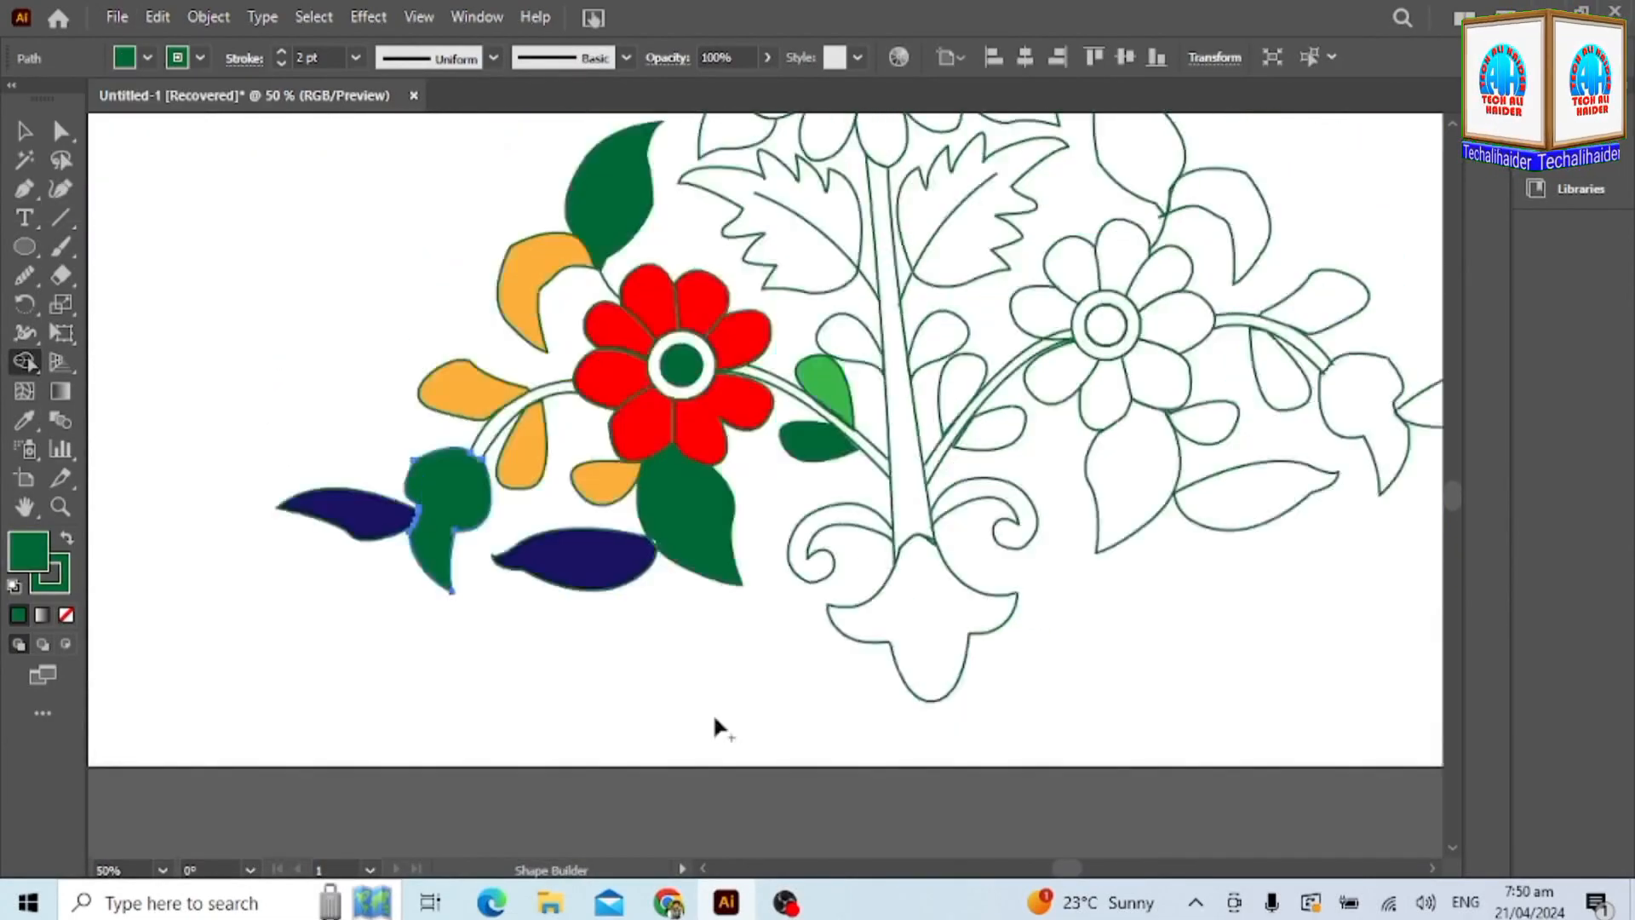
# Select the motif and fill the serrated leaf left of the stem with dark green using Shape Builder.
pyautogui.click(25, 132)
pyautogui.scroll(5, 517, 173)
pyautogui.moveTo(519, 172); pyautogui.dragTo(1232, 785)
pyautogui.scroll(4, 1232, 785)
pyautogui.click(25, 362)
pyautogui.click(753, 421)
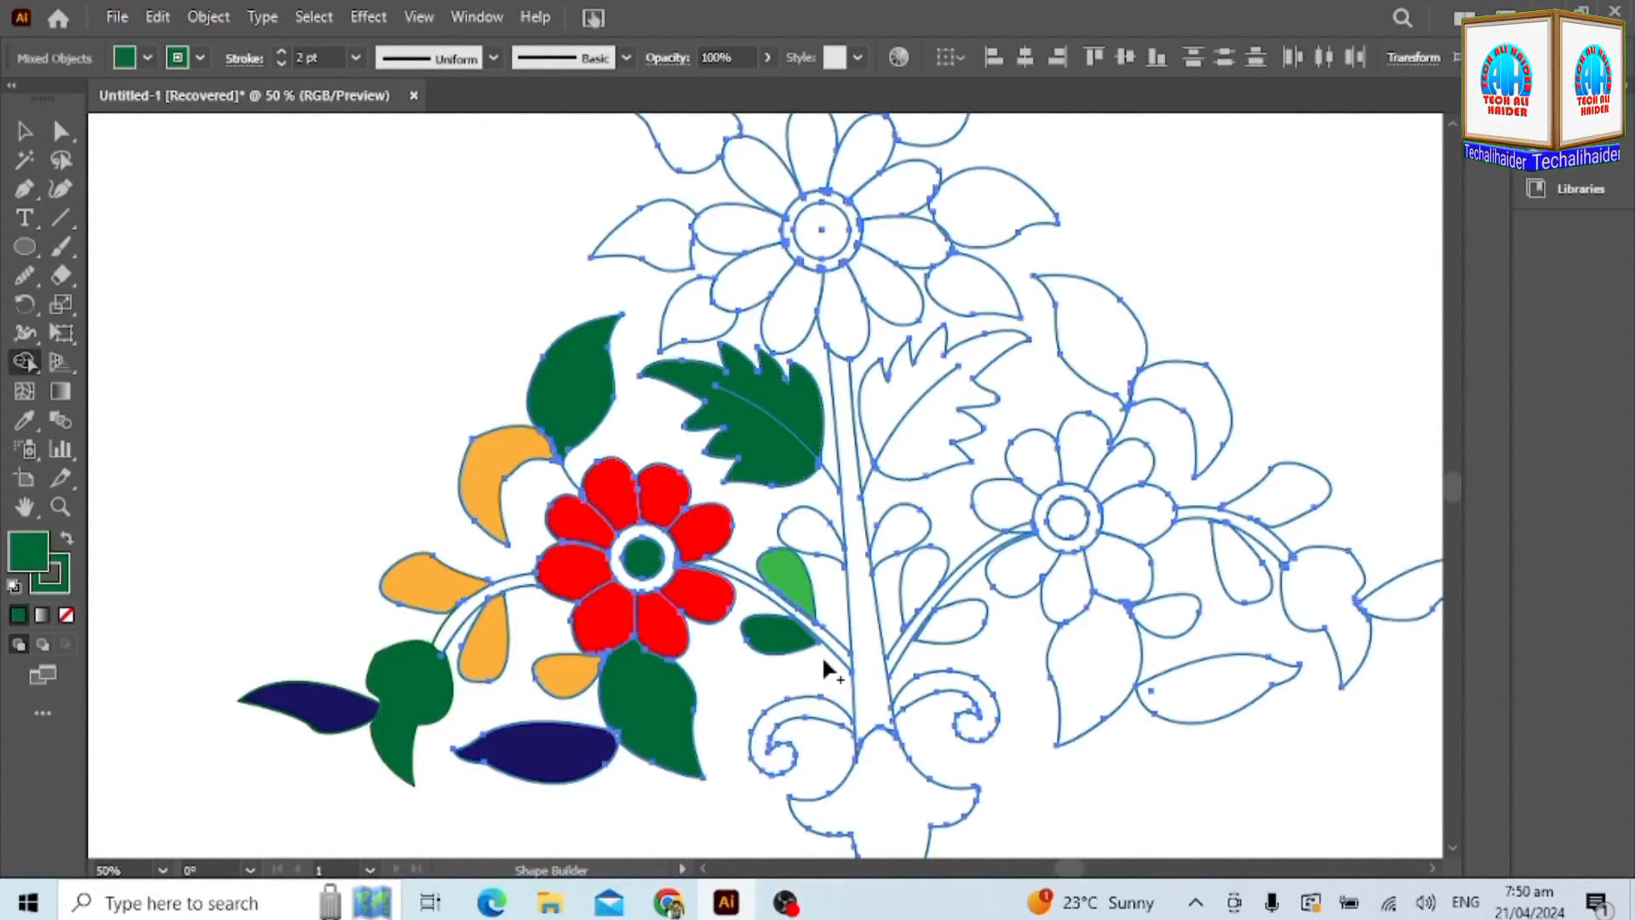
# Fill the uppermost drop-shaped leaf left of the stem with yellow.
pyautogui.click(790, 523)
pyautogui.click(148, 58)
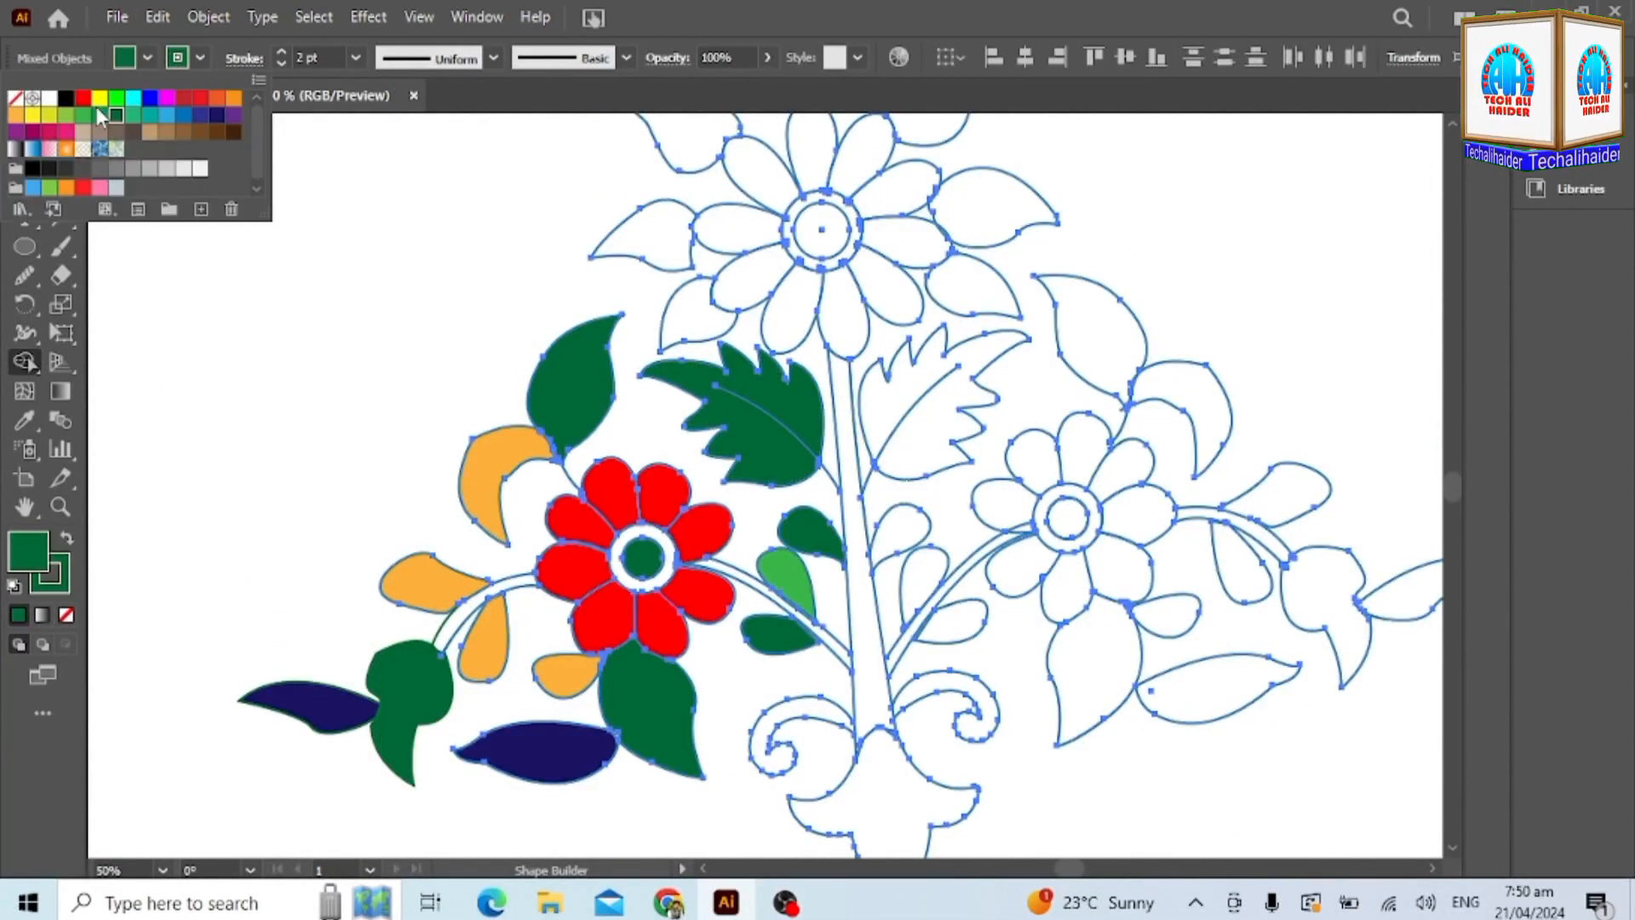
pyautogui.click(805, 532)
# Fill the two lower drop-shaped leaves left of the stem, the lowest one right of it and the right branch's two long leaves with navy blue.
pyautogui.scroll(2, 767, 597)
pyautogui.click(784, 639)
pyautogui.click(147, 58)
pyautogui.click(217, 116)
pyautogui.click(788, 635)
pyautogui.click(771, 691)
pyautogui.scroll(-4, 875, 627)
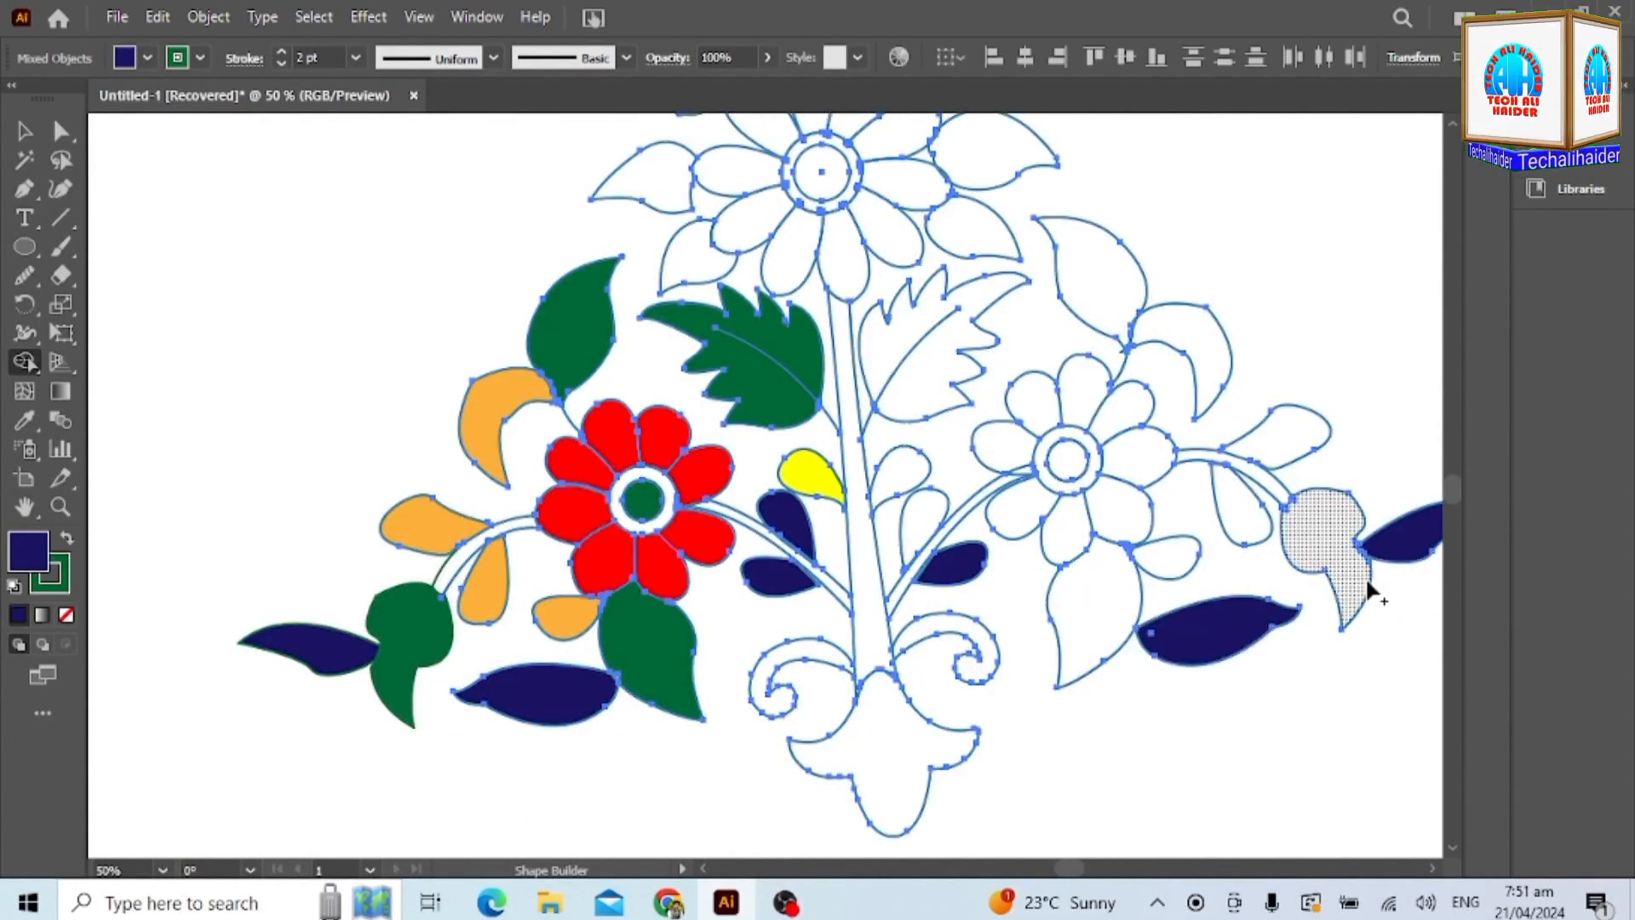
# Fill the leaf at the very top of the motif with navy blue.
pyautogui.scroll(10, 538, 506)
pyautogui.click(800, 293)
pyautogui.scroll(-7, 969, 273)
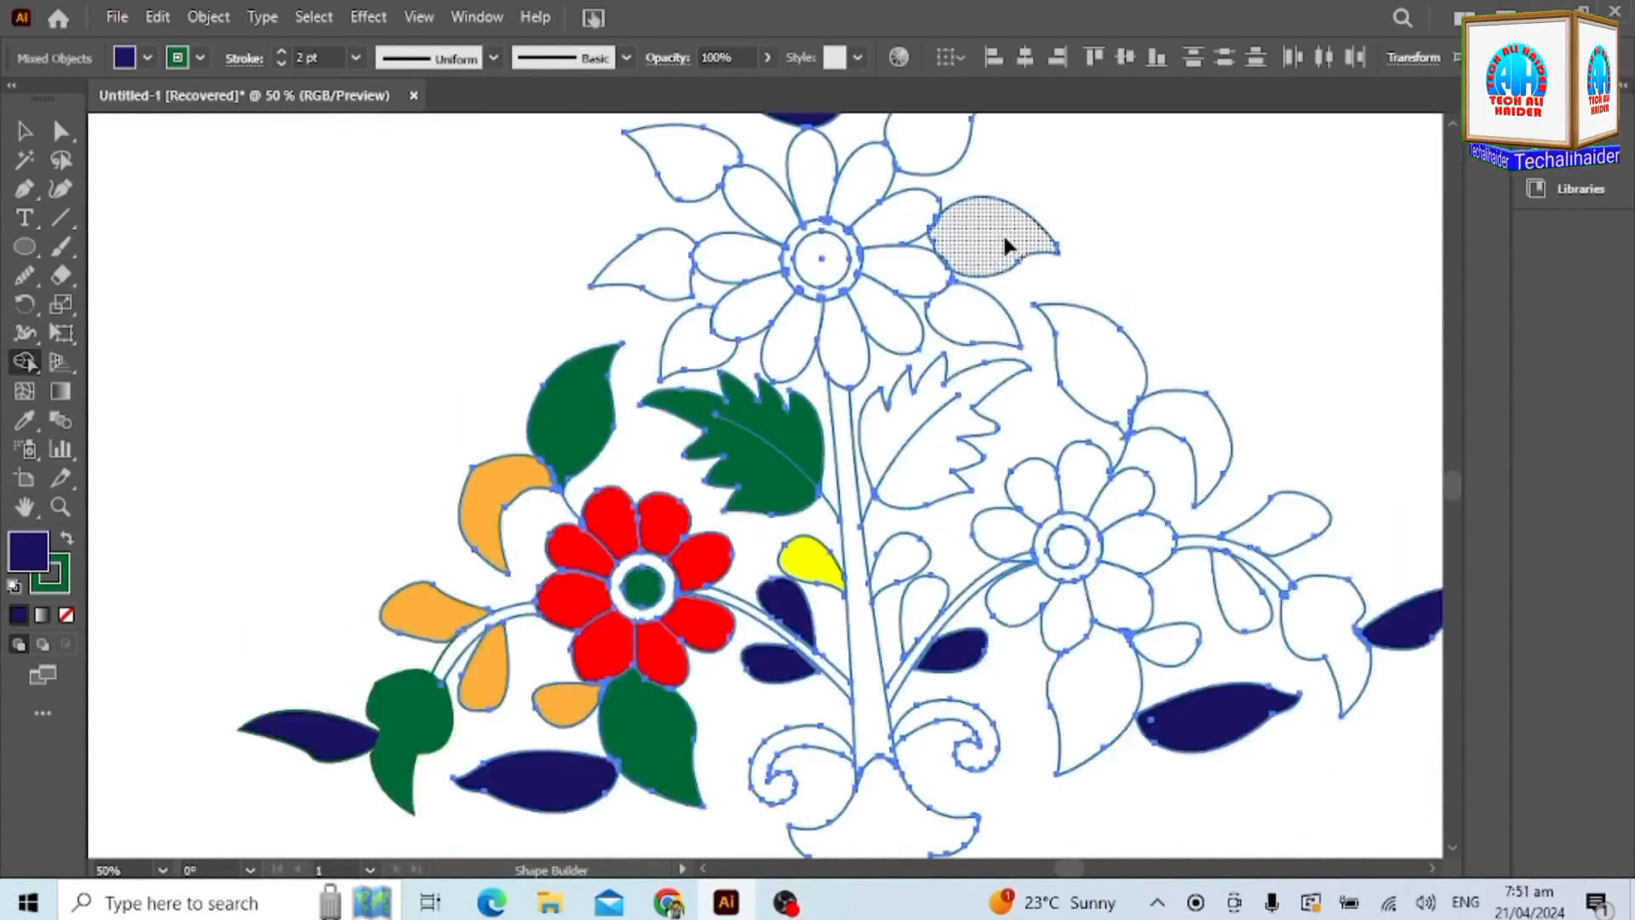
# Fill the top flower's petals, except the one just right of the topmost, and the right flower's leftmost petal with red.
pyautogui.scroll(2, 1035, 223)
pyautogui.click(147, 57)
pyautogui.click(80, 107)
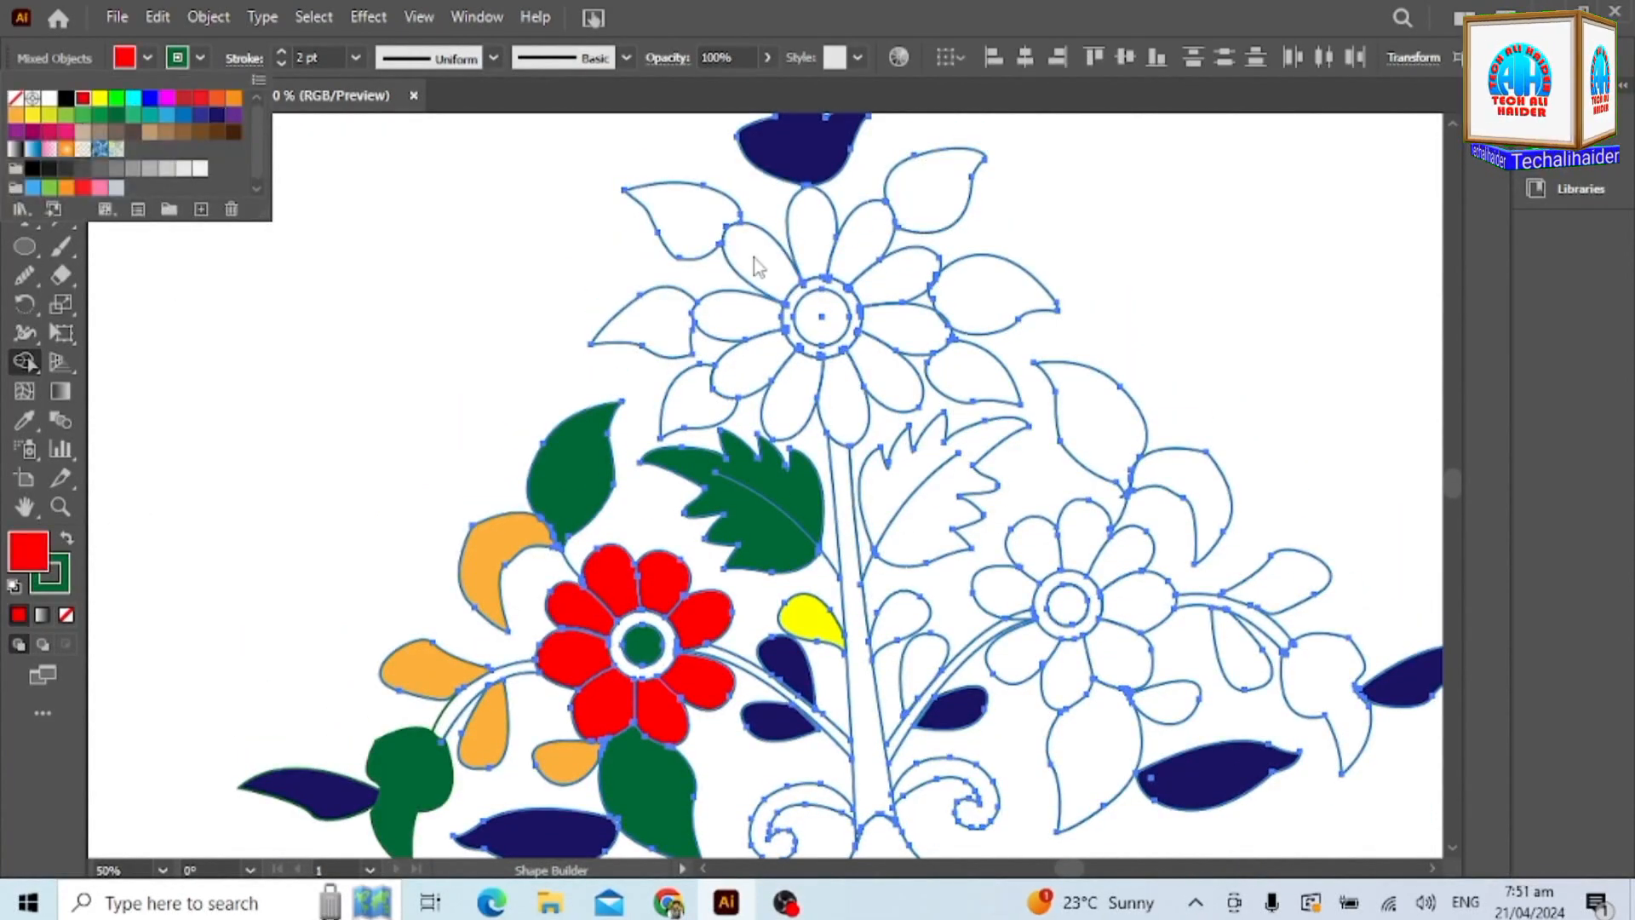
pyautogui.click(754, 258)
pyautogui.click(809, 230)
pyautogui.click(894, 271)
pyautogui.click(738, 375)
pyautogui.click(731, 319)
pyautogui.click(907, 328)
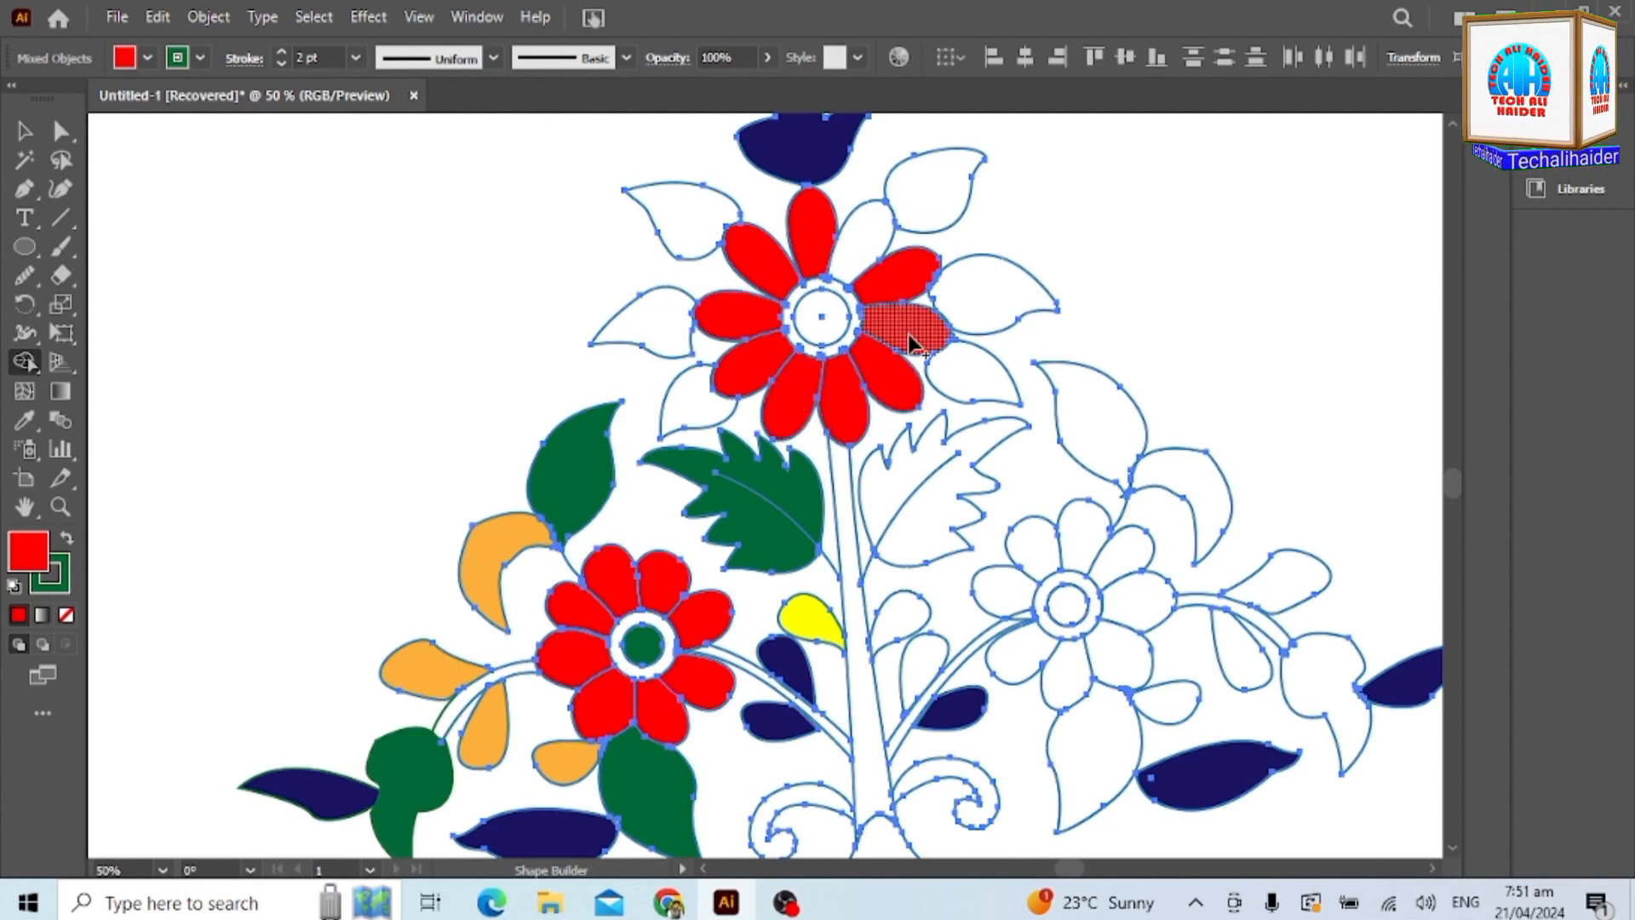
pyautogui.scroll(-1, 929, 509)
pyautogui.scroll(-2, 1027, 596)
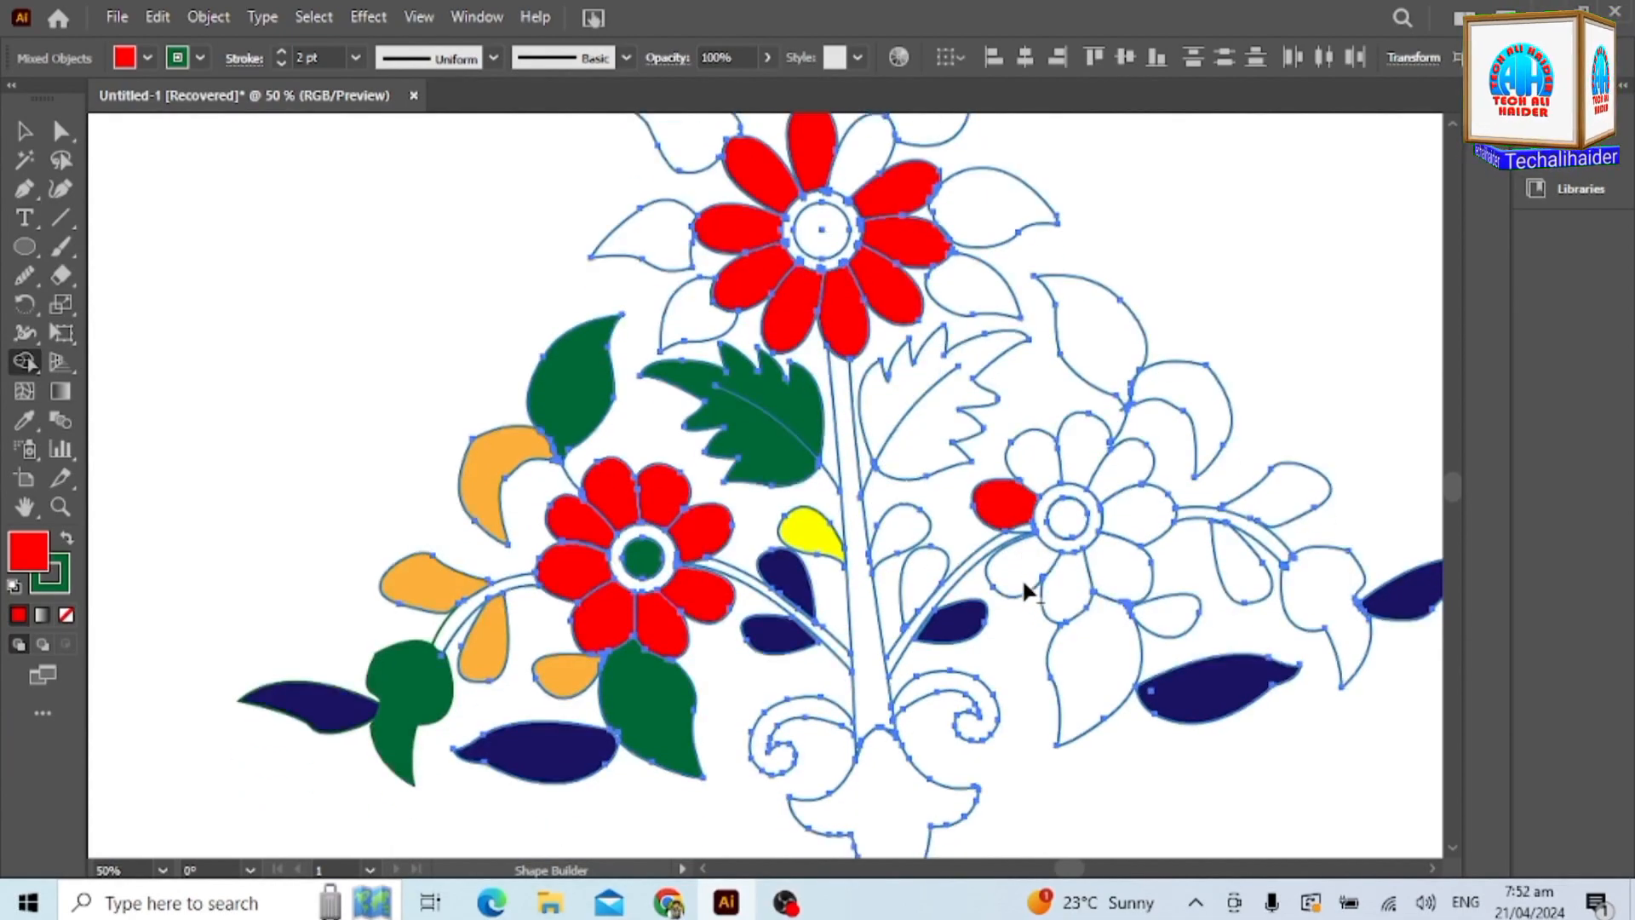
# Delete the whole right branch with its flower and leaves, plus the drop-shaped and serrated leaves right of the stem.
pyautogui.press('v')
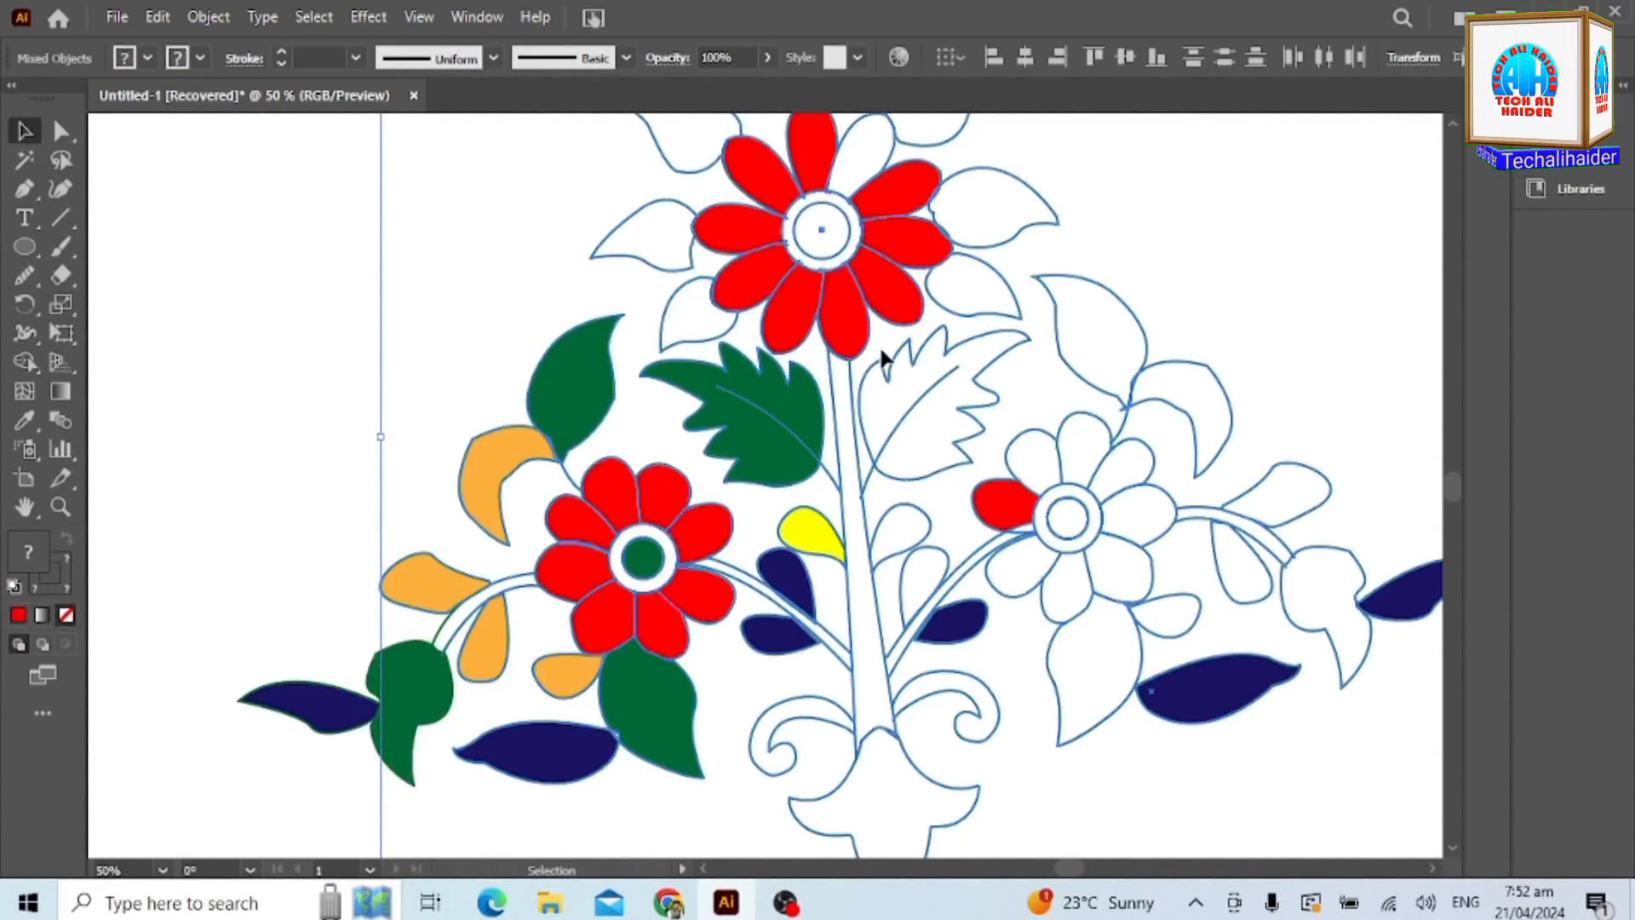
pyautogui.click(1400, 661)
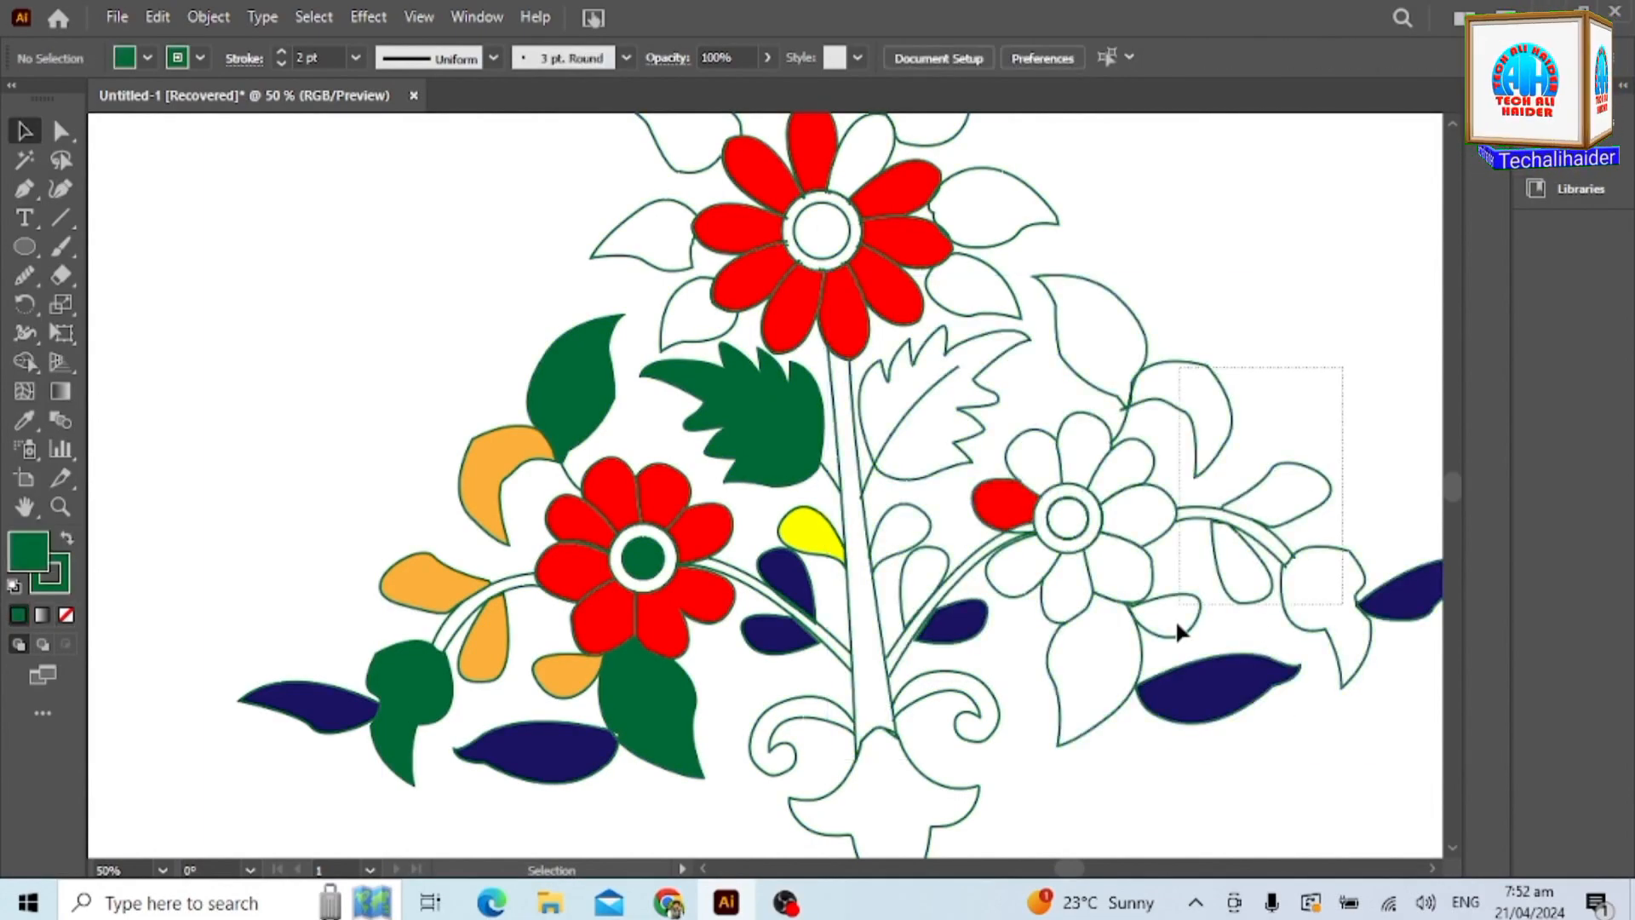
pyautogui.moveTo(1312, 537); pyautogui.dragTo(1405, 615)
pyautogui.press('Delete')
pyautogui.moveTo(1221, 417); pyautogui.dragTo(915, 635)
pyautogui.press('Delete')
pyautogui.moveTo(864, 413); pyautogui.dragTo(963, 487)
pyautogui.press('Delete')
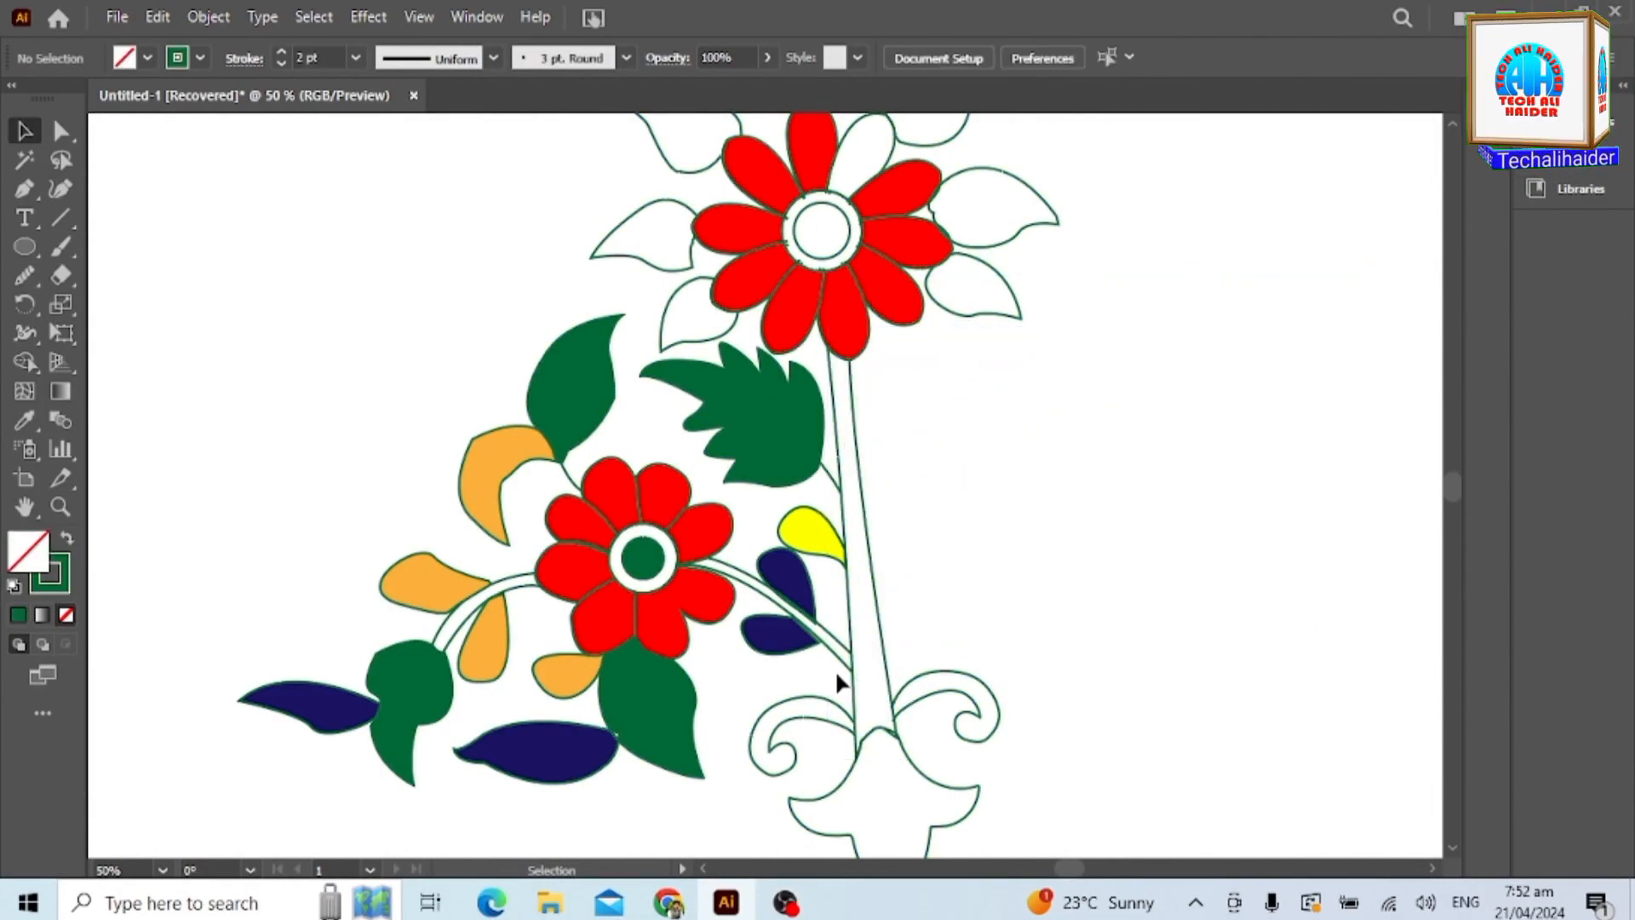
# Select the coloured left branch with its flower, leaves and scroll, and create a left-right mirrored copy with Reflect.
pyautogui.moveTo(524, 451); pyautogui.dragTo(512, 458)
pyautogui.click(1128, 451)
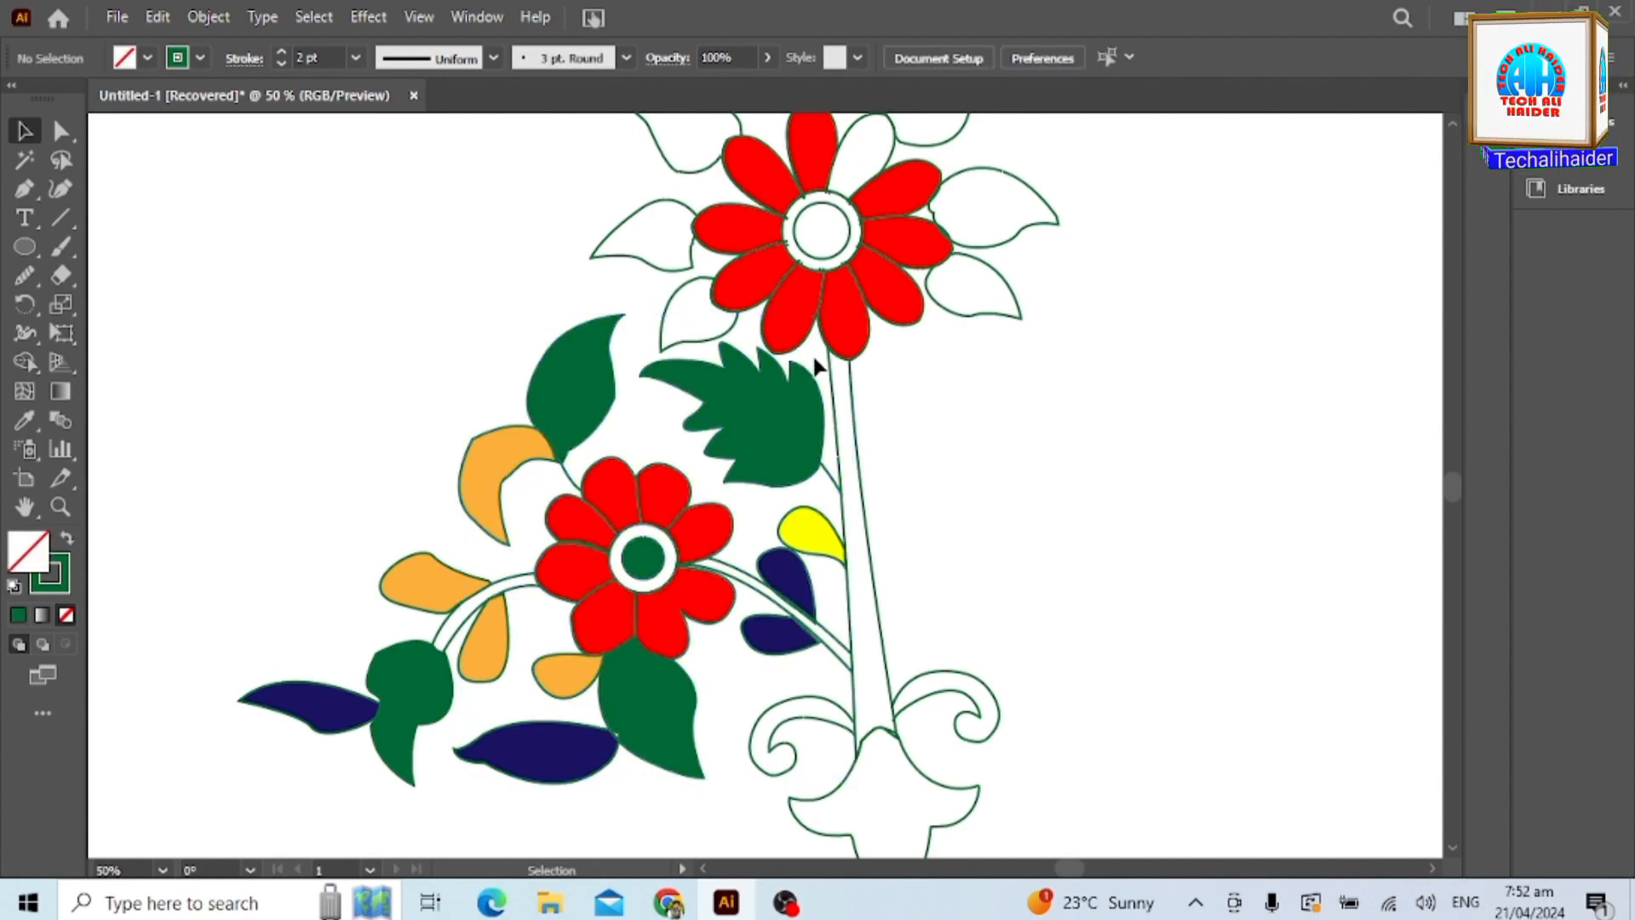
pyautogui.moveTo(292, 699); pyautogui.dragTo(142, 726)
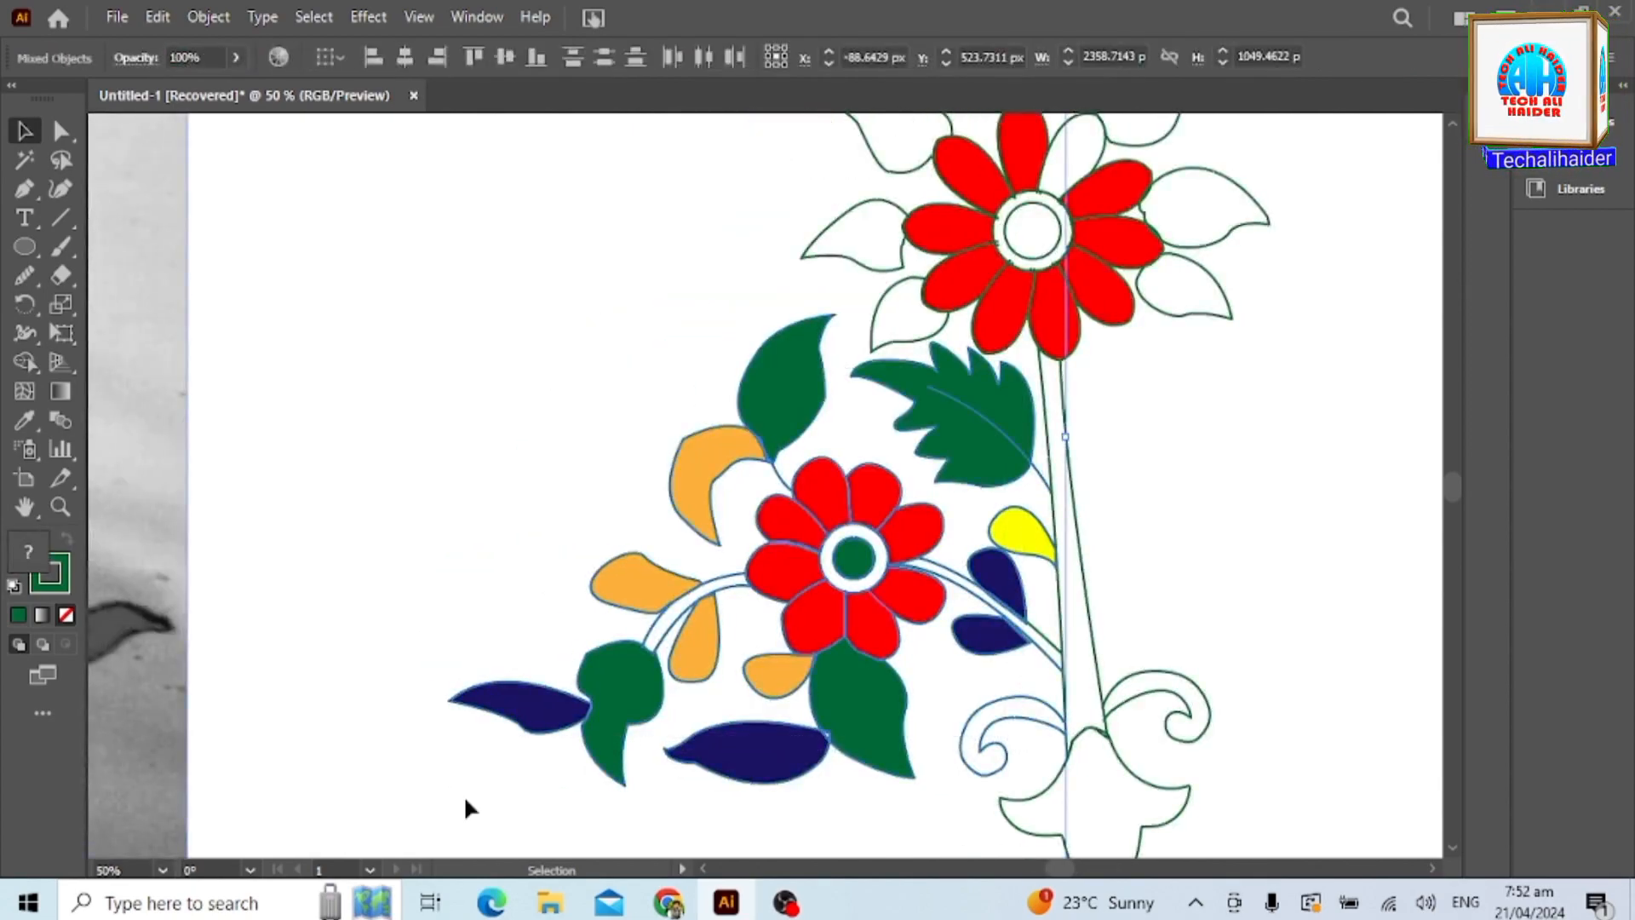
pyautogui.rightClick(915, 484)
pyautogui.moveTo(1022, 728)
pyautogui.click(1211, 606)
pyautogui.click(679, 605)
# Move the mirrored branch to the right side of the stem so it lines up opposite the original.
pyautogui.scroll(-4, 535, 614)
pyautogui.moveTo(460, 460); pyautogui.dragTo(1259, 338)
pyautogui.moveTo(821, 285); pyautogui.dragTo(1086, 591)
pyautogui.moveTo(975, 457); pyautogui.dragTo(649, 518)
pyautogui.click(873, 486)
pyautogui.scroll(5, 693, 548)
pyautogui.scroll(-4, 649, 518)
pyautogui.moveTo(806, 418); pyautogui.dragTo(1083, 547)
pyautogui.moveTo(937, 477); pyautogui.dragTo(681, 597)
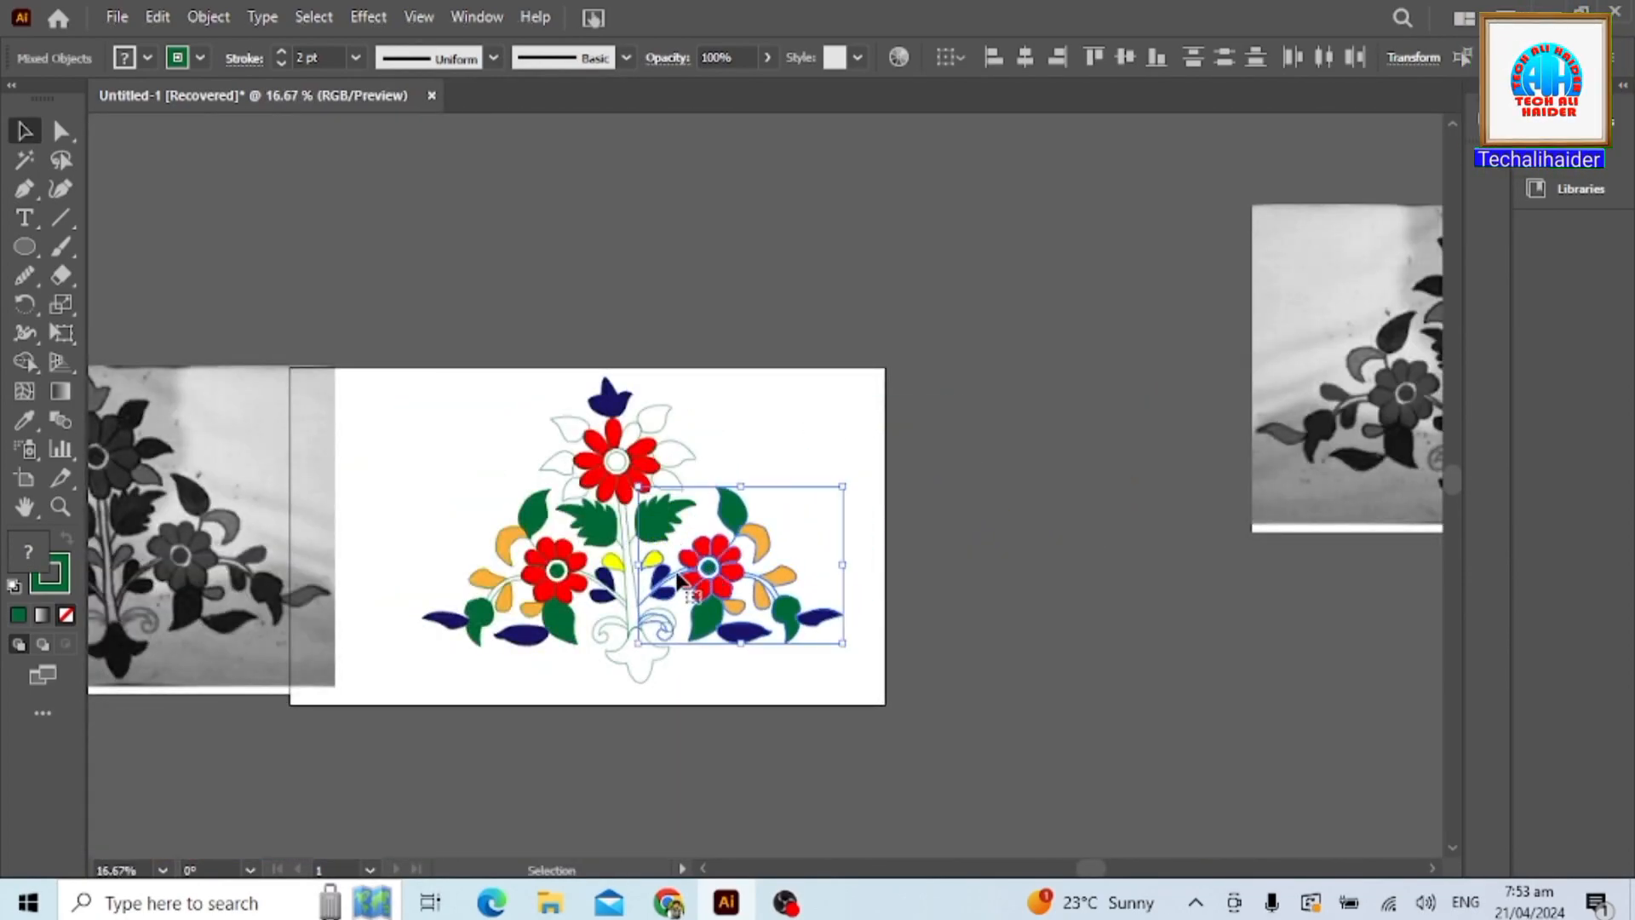
pyautogui.scroll(5, 677, 602)
pyautogui.moveTo(619, 417); pyautogui.dragTo(619, 389)
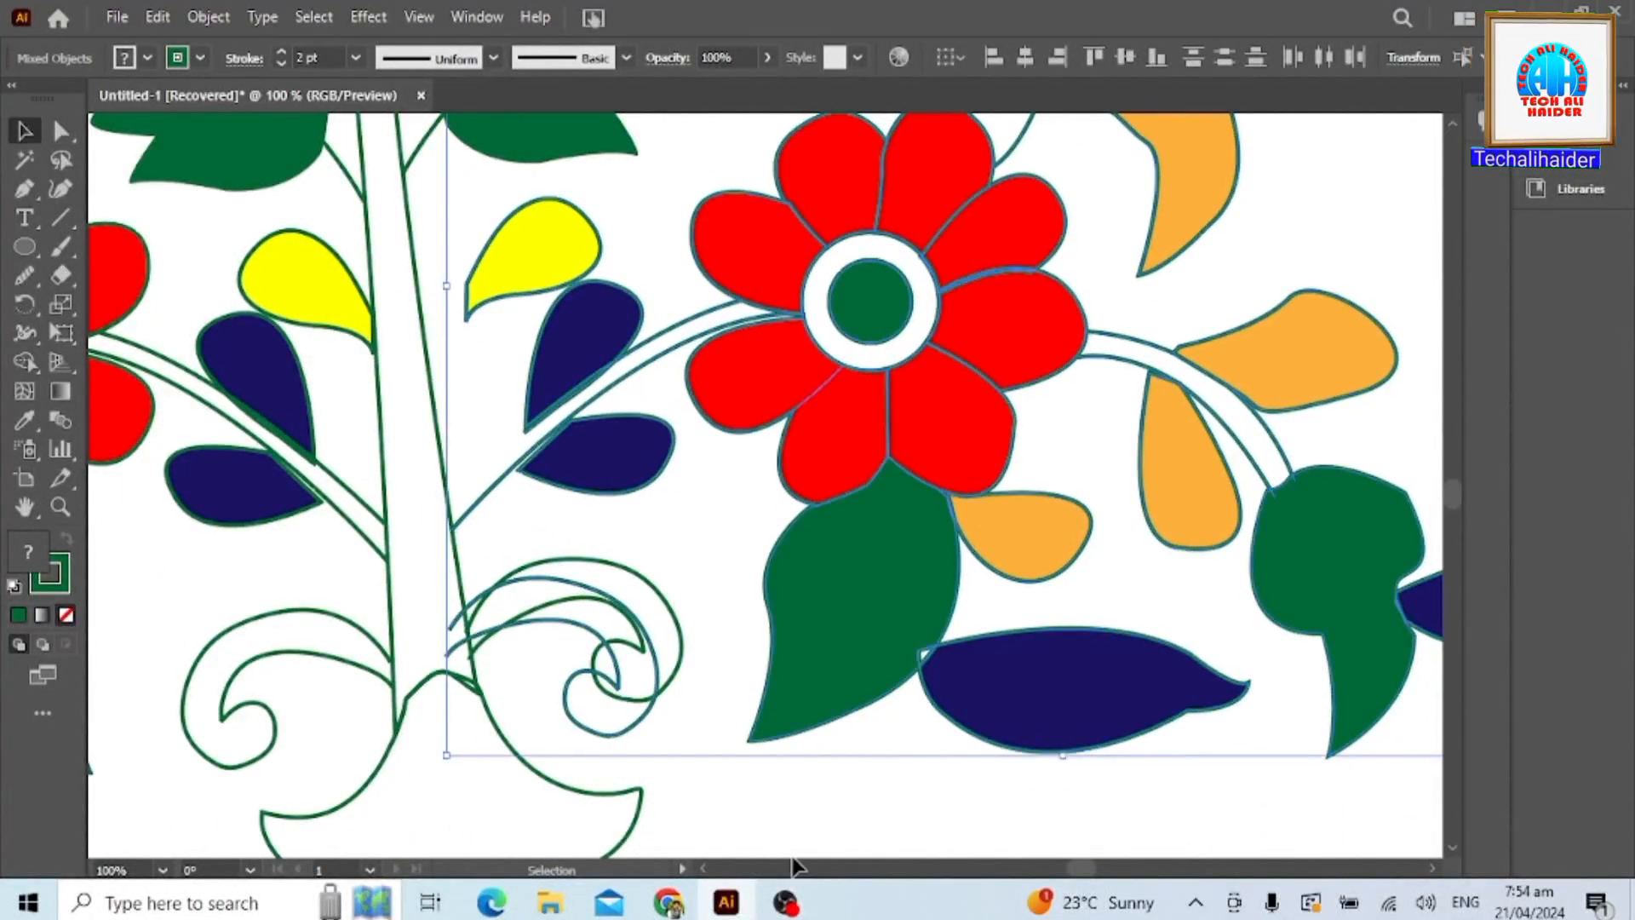
# Delete the duplicate scroll overlapping the original one right of the stem's base.
pyautogui.click(785, 831)
pyautogui.moveTo(581, 624); pyautogui.dragTo(743, 787)
pyautogui.press('Delete')
# Adjust the end anchor points of the mirrored branch's stalk so its lines meet the edge of the central stem.
pyautogui.scroll(3, 558, 502)
pyautogui.click(533, 538)
pyautogui.click(61, 133)
pyautogui.click(519, 568)
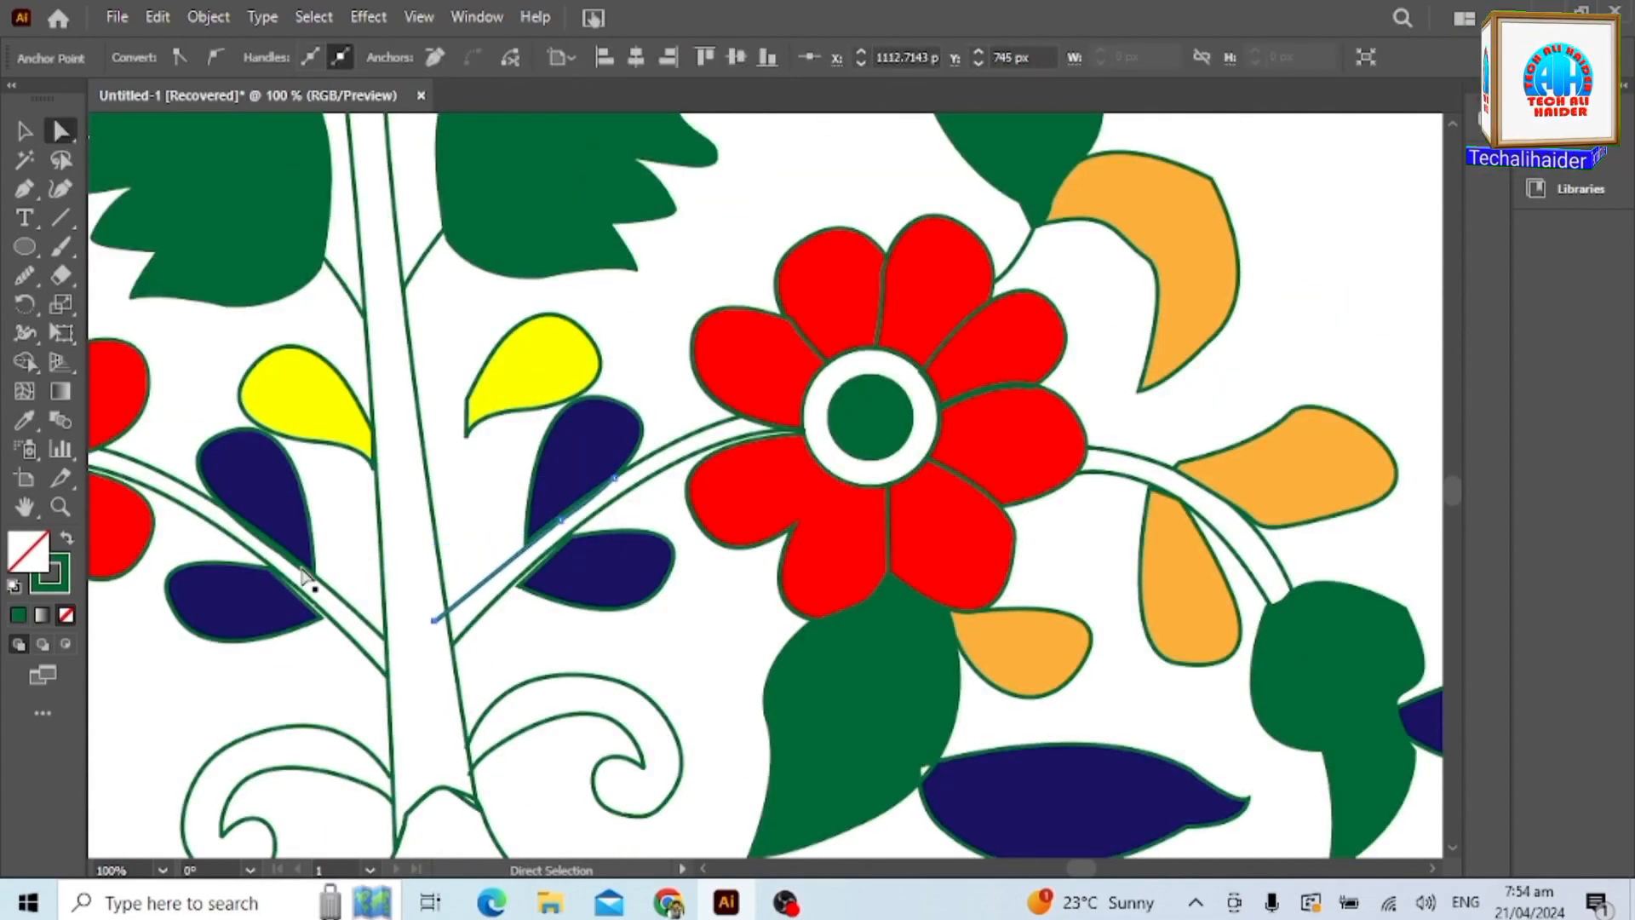
pyautogui.scroll(3, 437, 625)
pyautogui.press('Right')
pyautogui.press('Right')
pyautogui.press('Right')
pyautogui.press('Right')
pyautogui.press('Right')
pyautogui.press('Right')
pyautogui.press('Right')
pyautogui.press('Up')
pyautogui.press('Up')
pyautogui.press('Up')
pyautogui.press('Up')
pyautogui.press('Up')
pyautogui.press('Up')
pyautogui.moveTo(894, 262); pyautogui.dragTo(886, 249)
pyautogui.click(649, 516)
pyautogui.moveTo(511, 661); pyautogui.dragTo(522, 668)
# Move the yellow drop-shaped leaf right of the stem so its tip touches the stem.
pyautogui.hotkey('ctrl', '0')
pyautogui.press('v')
pyautogui.click(523, 549)
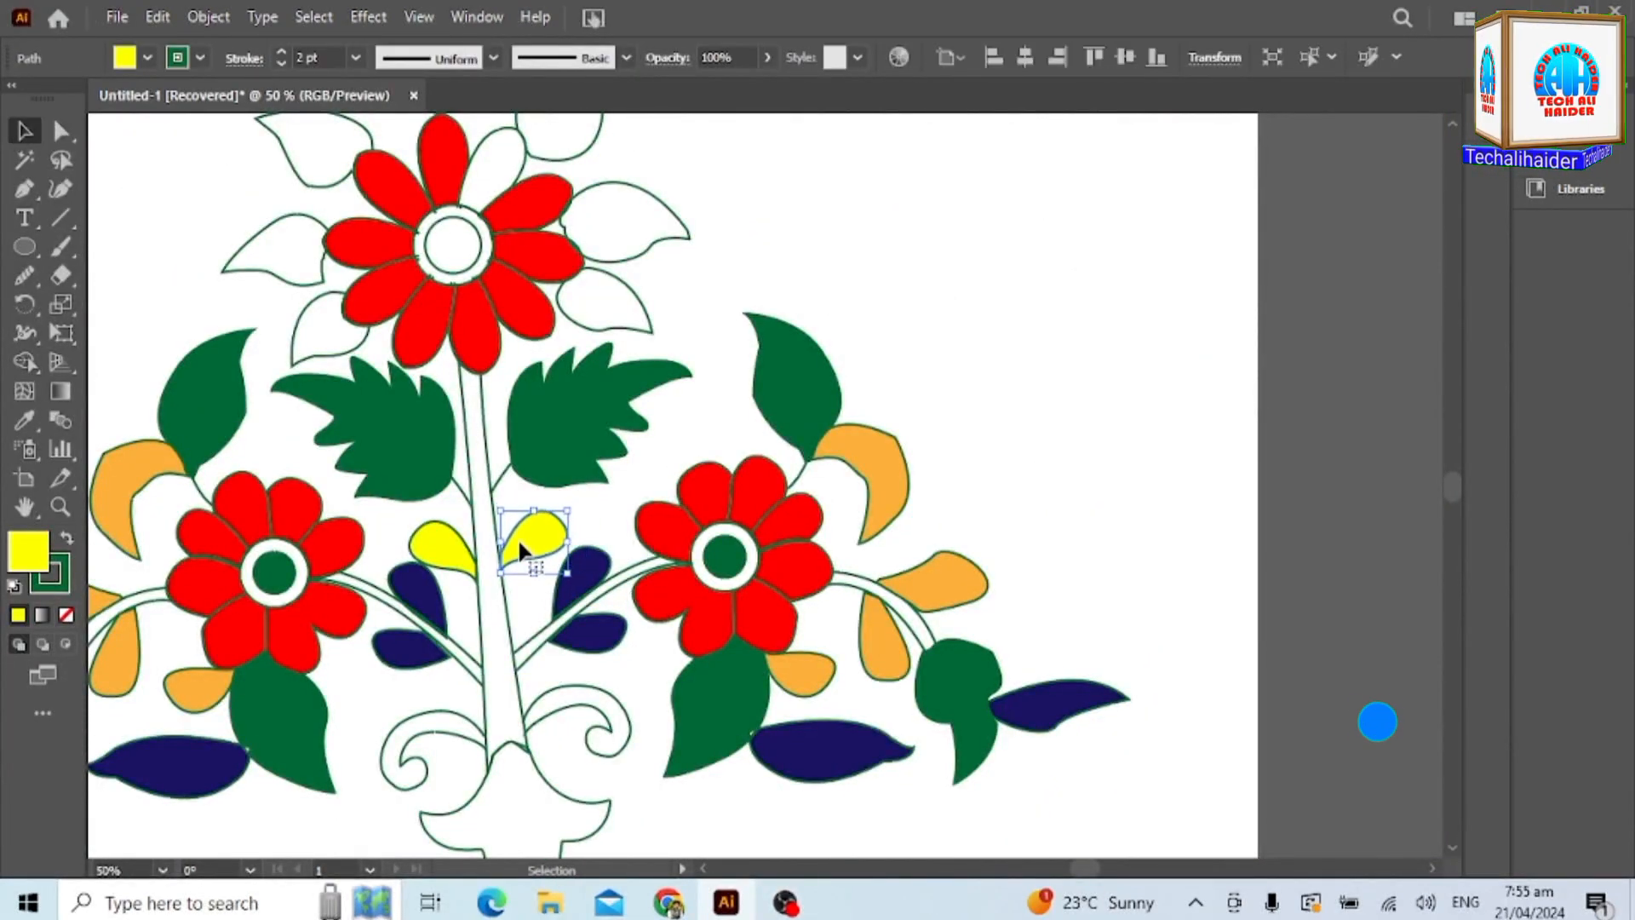
# Fill the top flower's remaining uncoloured petal with red using Shape Builder.
pyautogui.scroll(-2, 425, 622)
pyautogui.scroll(1, 490, 417)
pyautogui.click(443, 375)
pyautogui.click(443, 377)
pyautogui.click(23, 364)
pyautogui.click(148, 58)
pyautogui.click(81, 98)
pyautogui.click(441, 391)
pyautogui.click(23, 131)
# Try to fill the stem, scrolls and base ornament with dark green as whole paths.
pyautogui.scroll(-1, 582, 823)
pyautogui.click(582, 823)
pyautogui.click(522, 656)
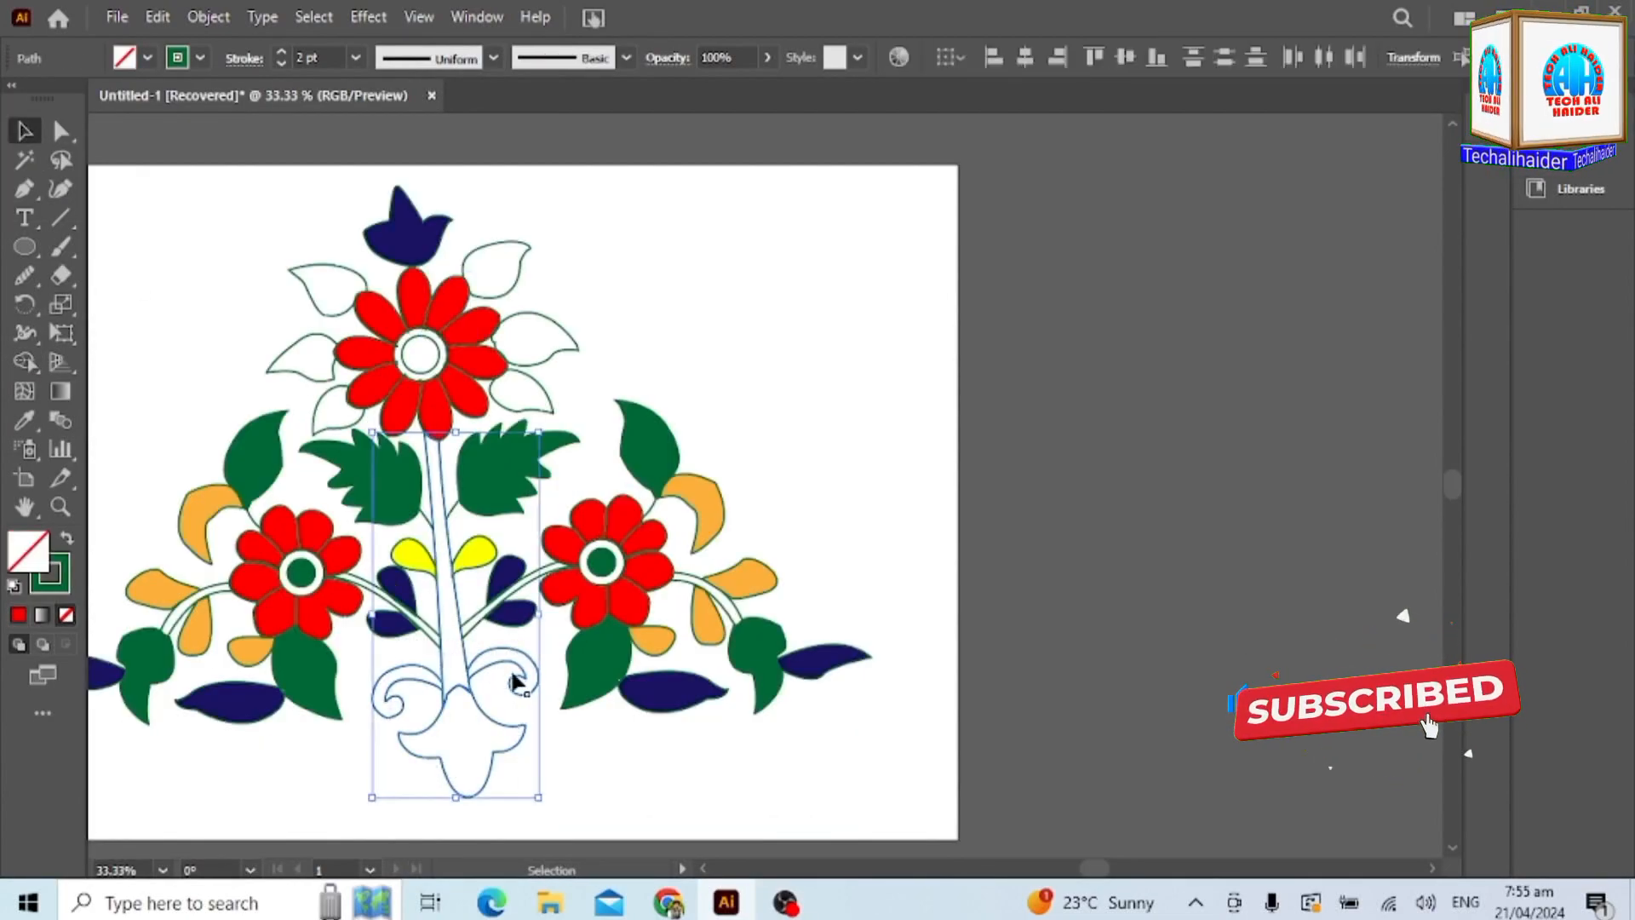
pyautogui.click(149, 58)
pyautogui.click(116, 115)
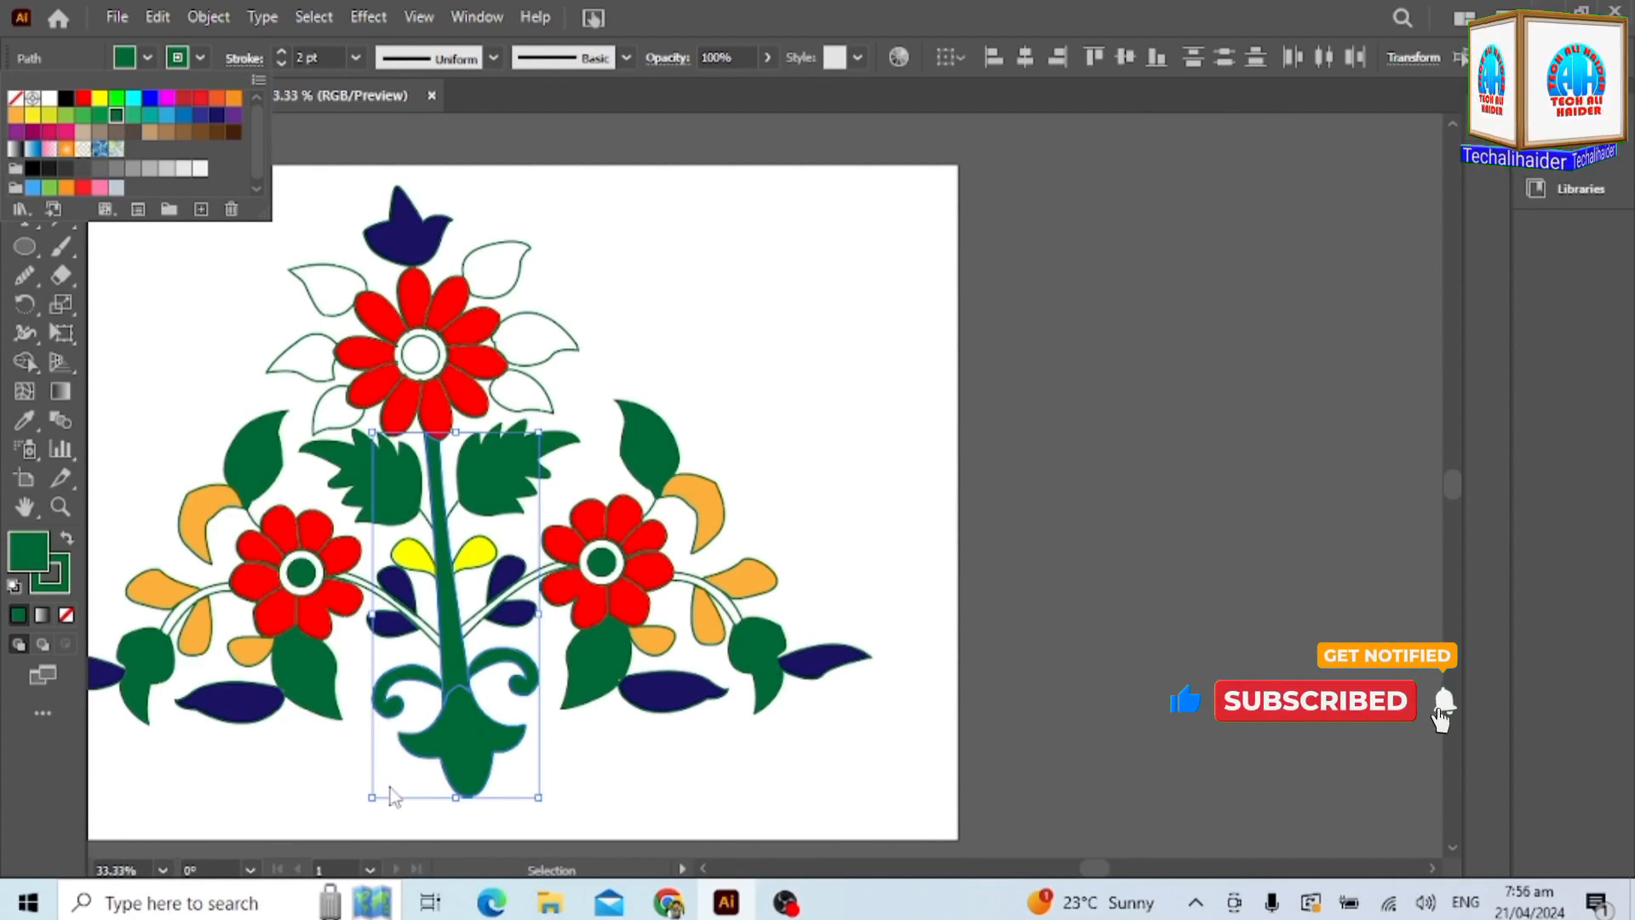
pyautogui.click(424, 751)
pyautogui.click(411, 755)
pyautogui.hotkey('ctrl', 'z')
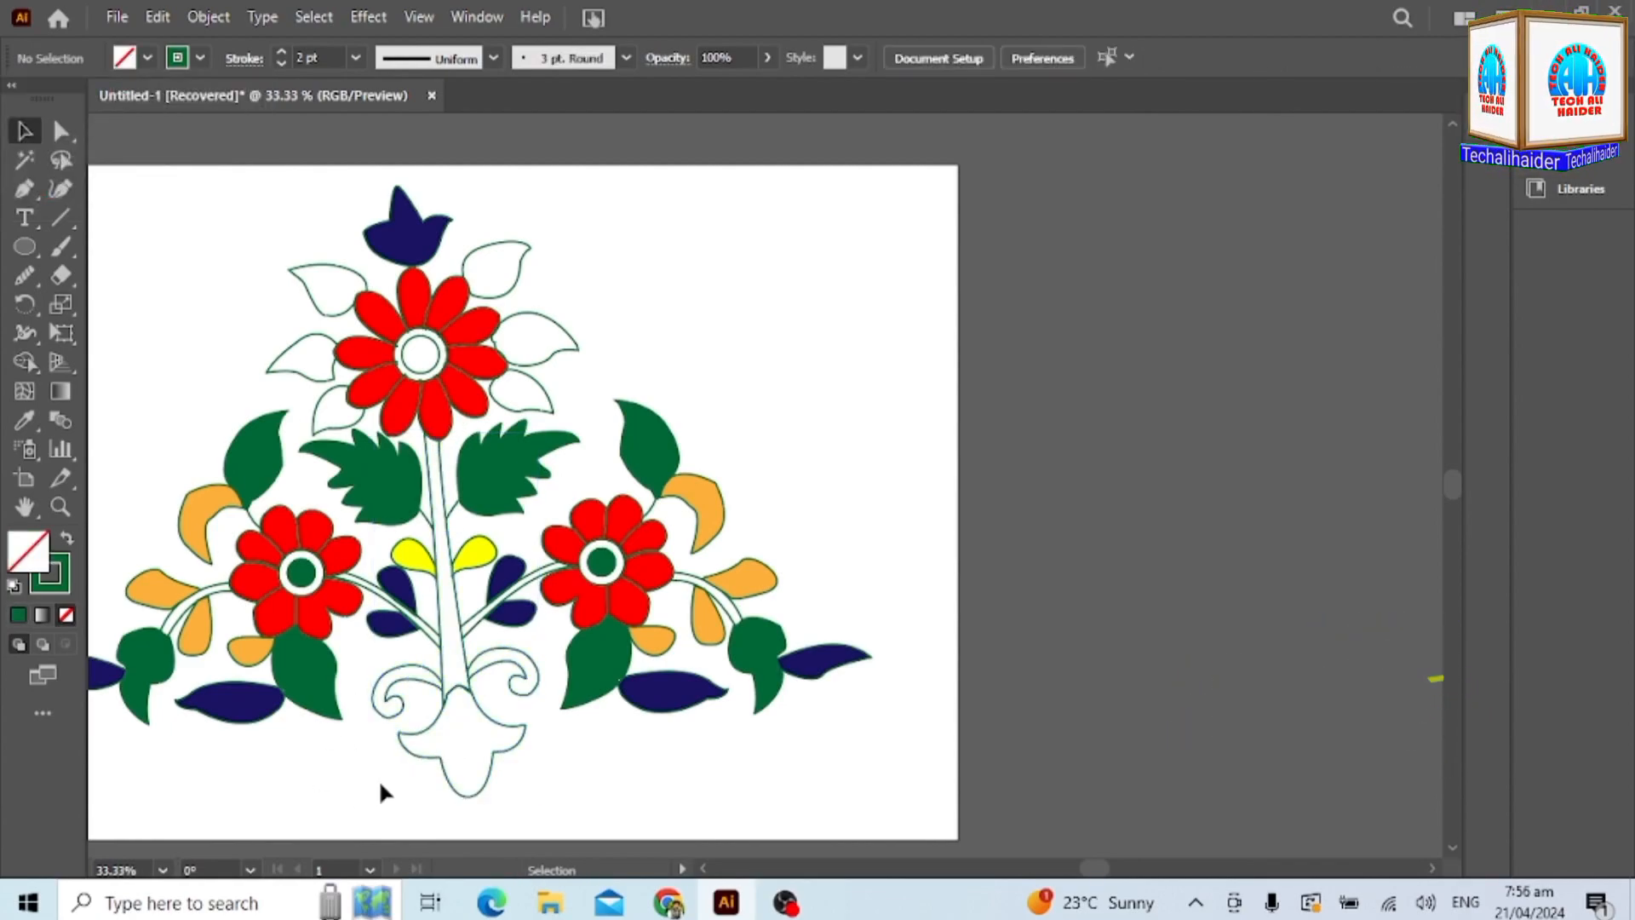
# Select the central stem area and fill the base ornament below the stem with dark green using Shape Builder.
pyautogui.click(24, 362)
pyautogui.click(24, 132)
pyautogui.moveTo(415, 797); pyautogui.dragTo(522, 412)
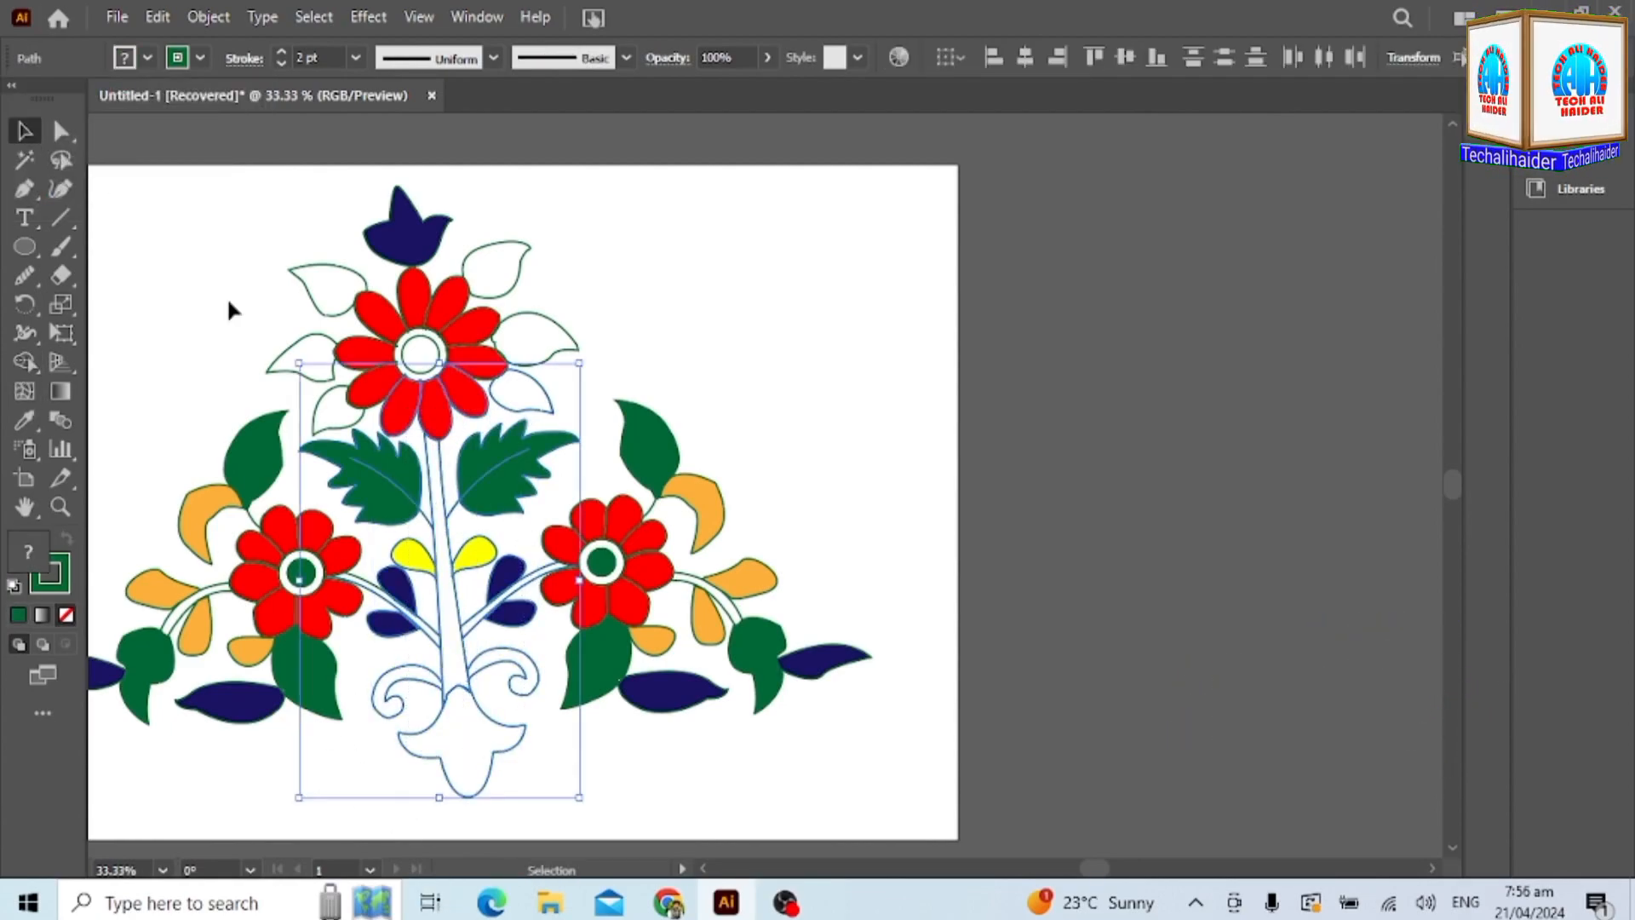
pyautogui.click(23, 362)
pyautogui.click(147, 58)
pyautogui.click(116, 115)
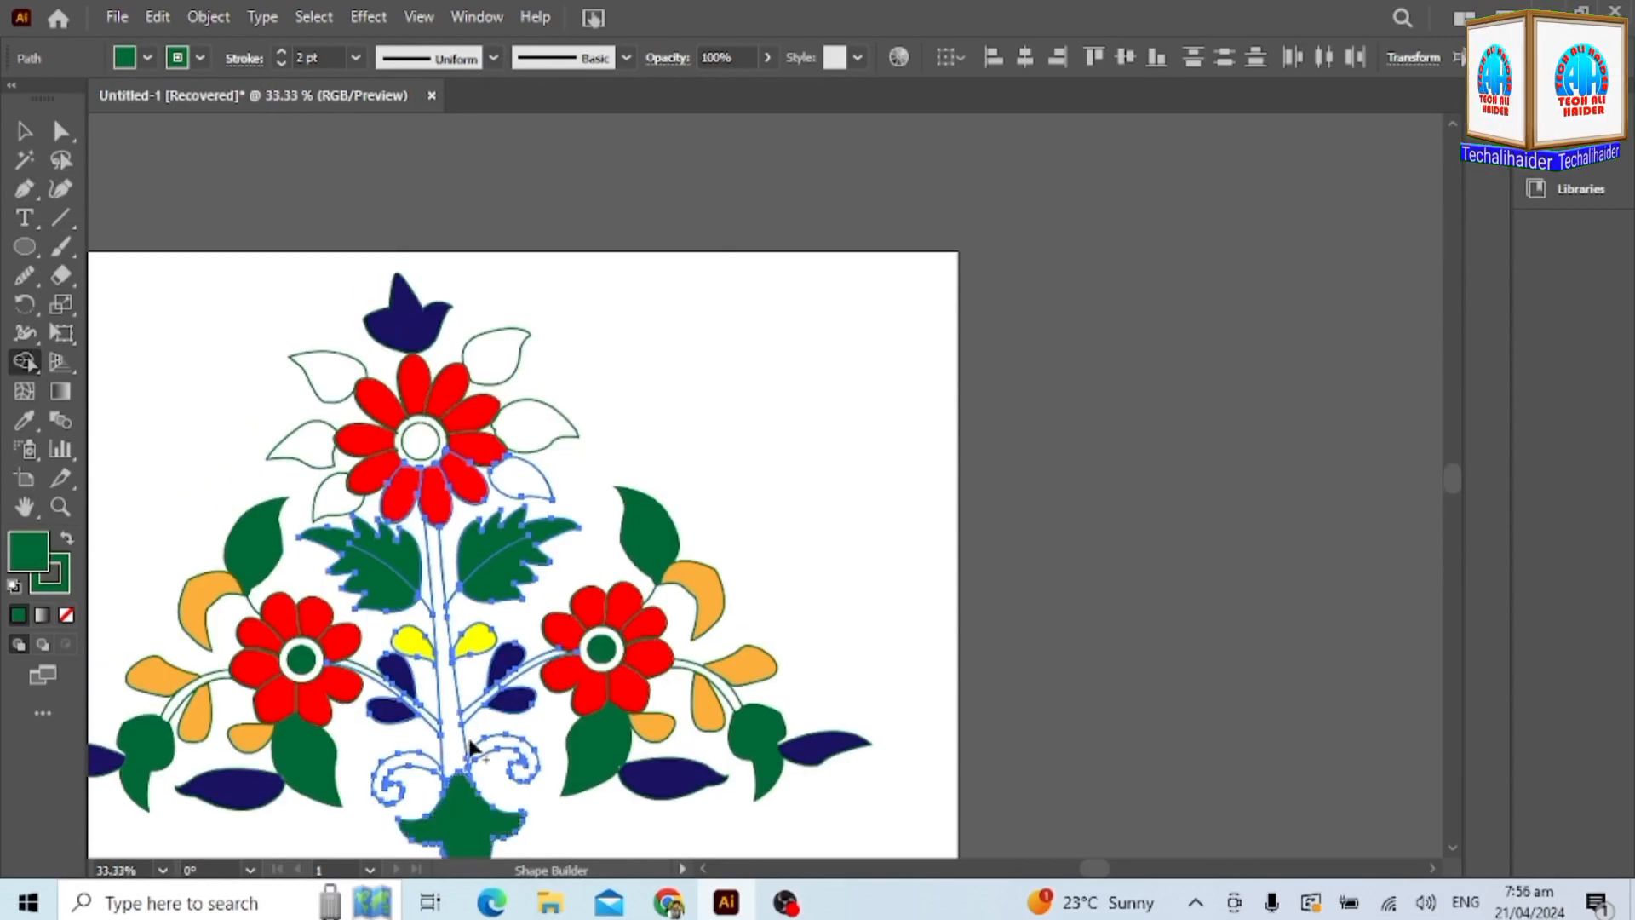
pyautogui.scroll(2, 467, 783)
pyautogui.scroll(2, 466, 784)
pyautogui.scroll(-5, 379, 772)
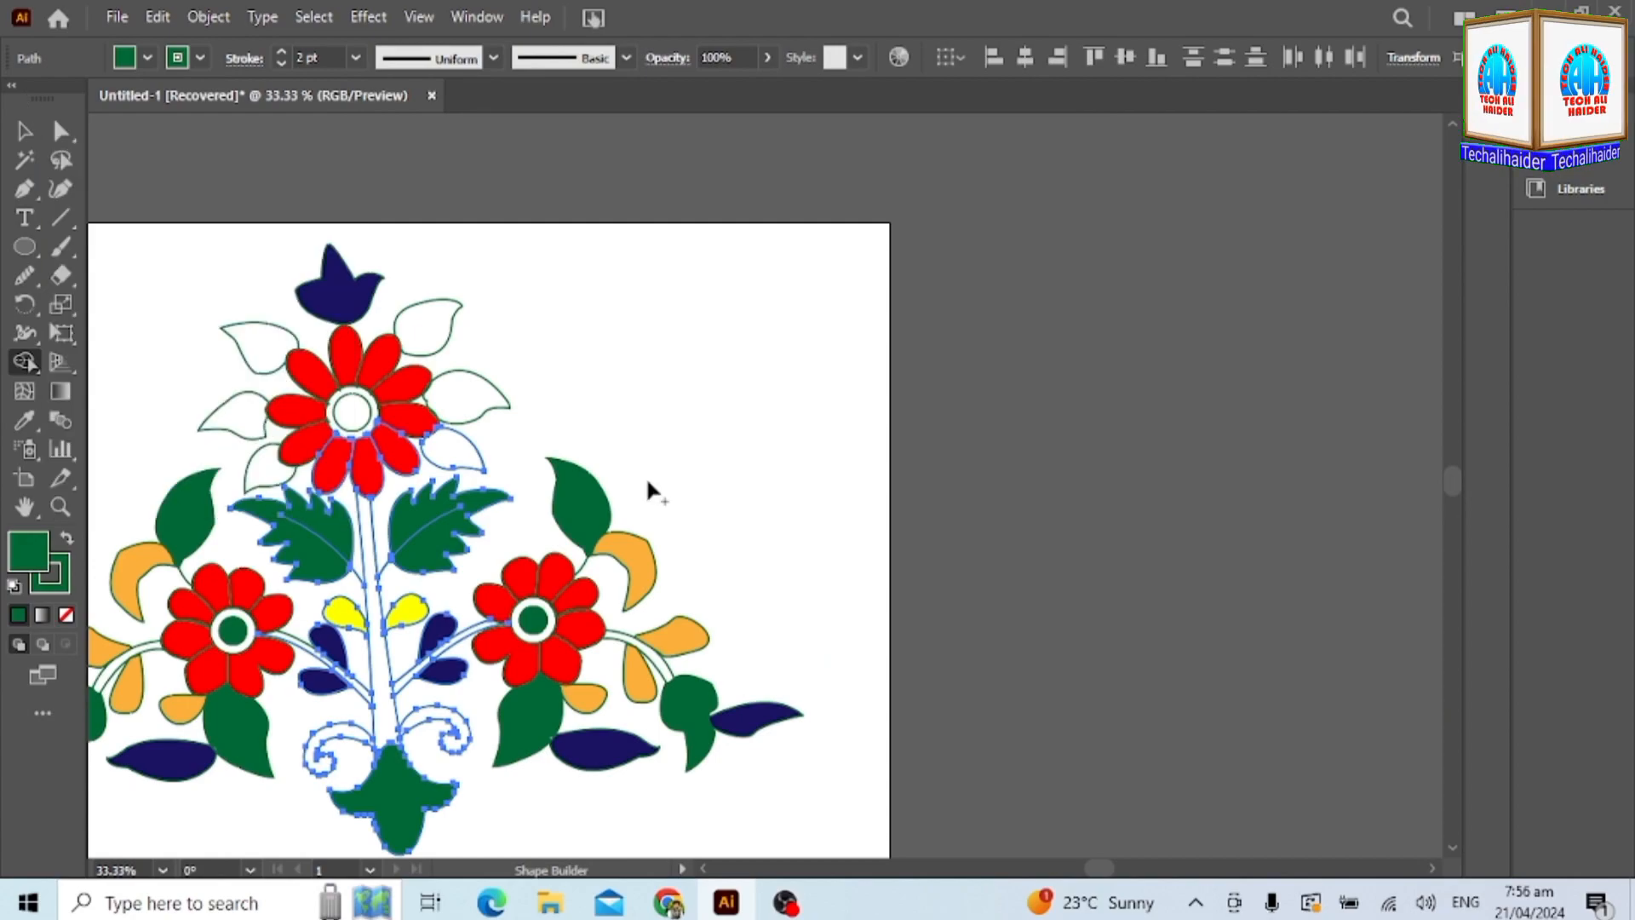
# Select the motif's upper part and fill the middle leaf on each side of the top flower with dark green using Shape Builder.
pyautogui.click(24, 131)
pyautogui.moveTo(117, 208); pyautogui.dragTo(565, 494)
pyautogui.click(24, 362)
pyautogui.click(148, 58)
pyautogui.click(117, 115)
pyautogui.click(465, 398)
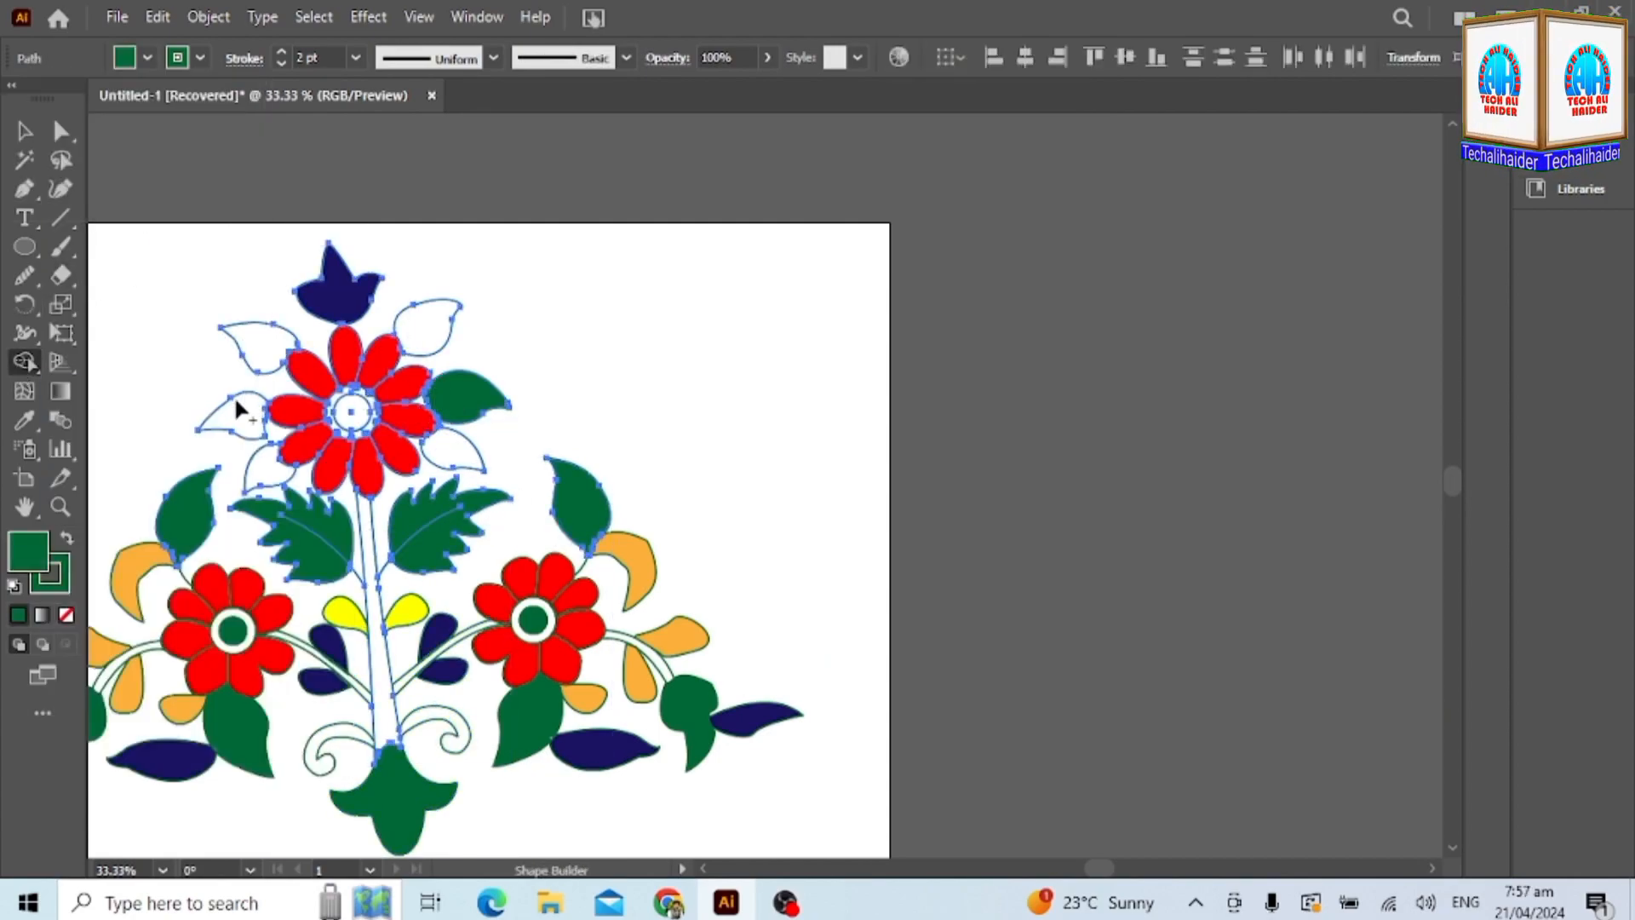
pyautogui.click(243, 409)
pyautogui.click(24, 132)
pyautogui.click(148, 59)
pyautogui.click(17, 116)
pyautogui.click(303, 271)
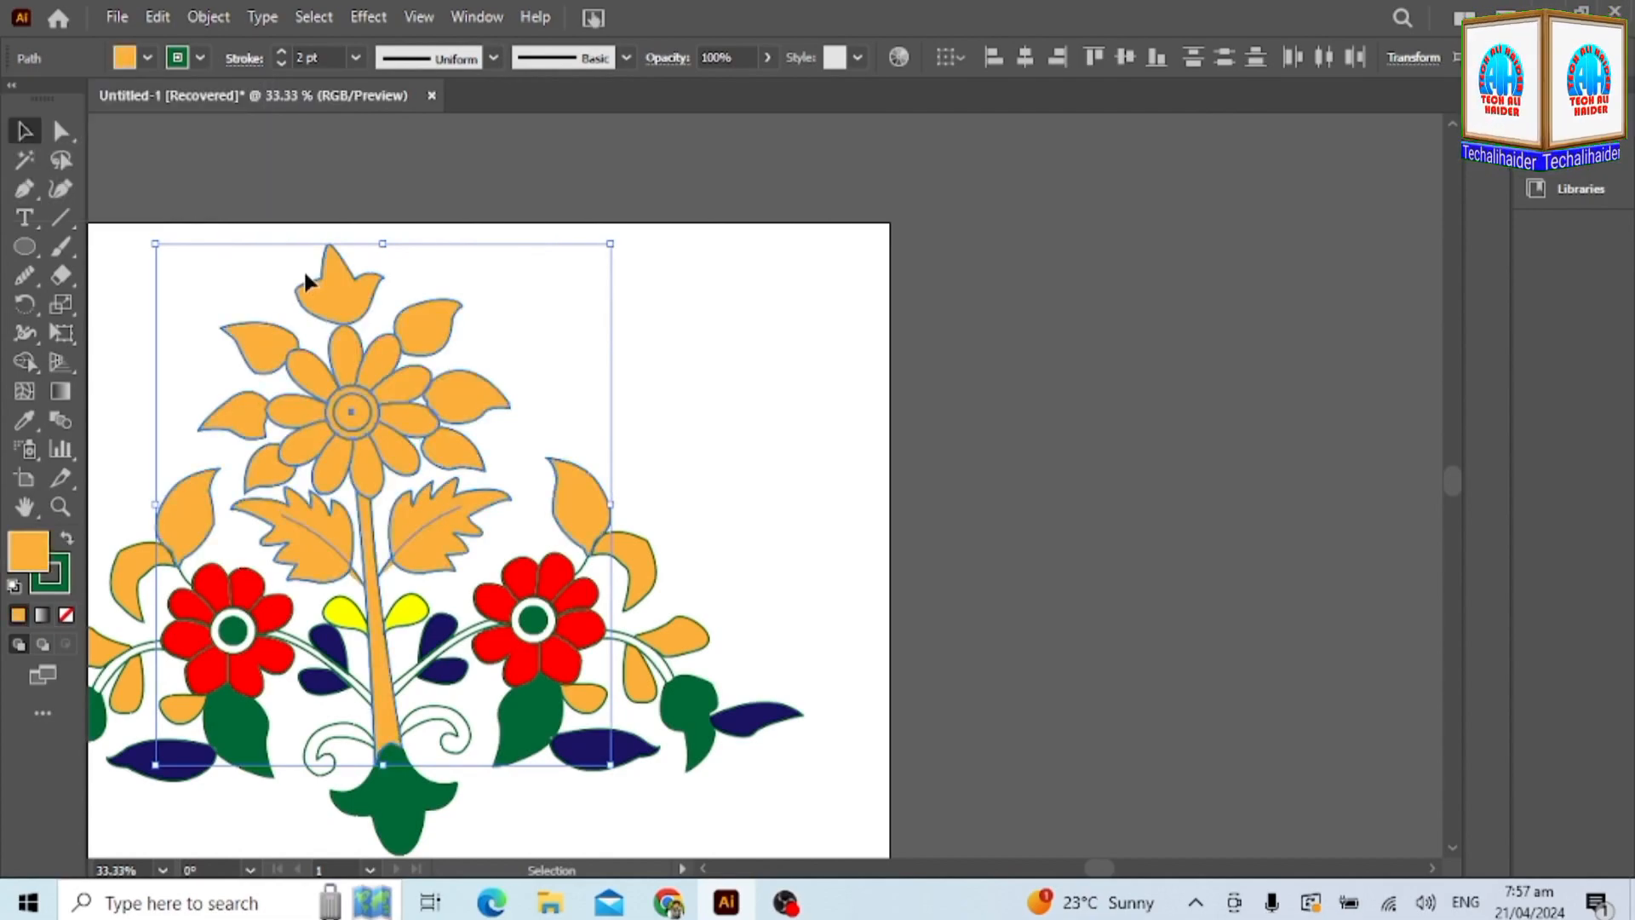
pyautogui.hotkey('ctrl', 'z')
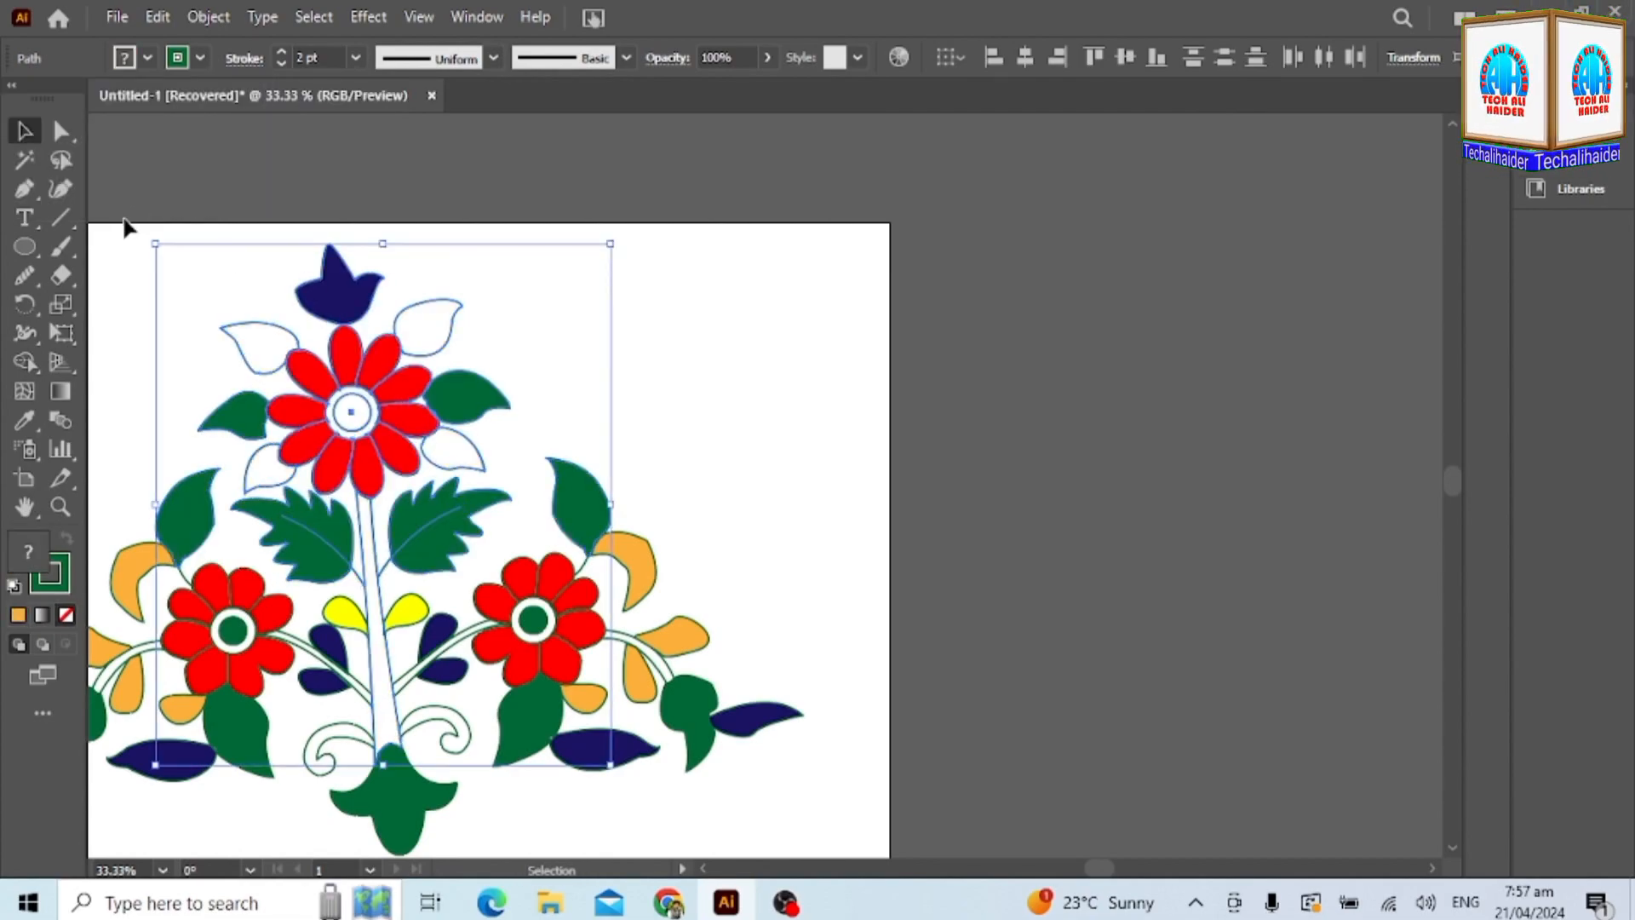
# Fill the motif's topmost leaf and the lowest leaf on each side of the top flower with light orange using Shape Builder.
pyautogui.click(18, 368)
pyautogui.click(150, 58)
pyautogui.click(213, 308)
pyautogui.click(341, 298)
pyautogui.click(148, 58)
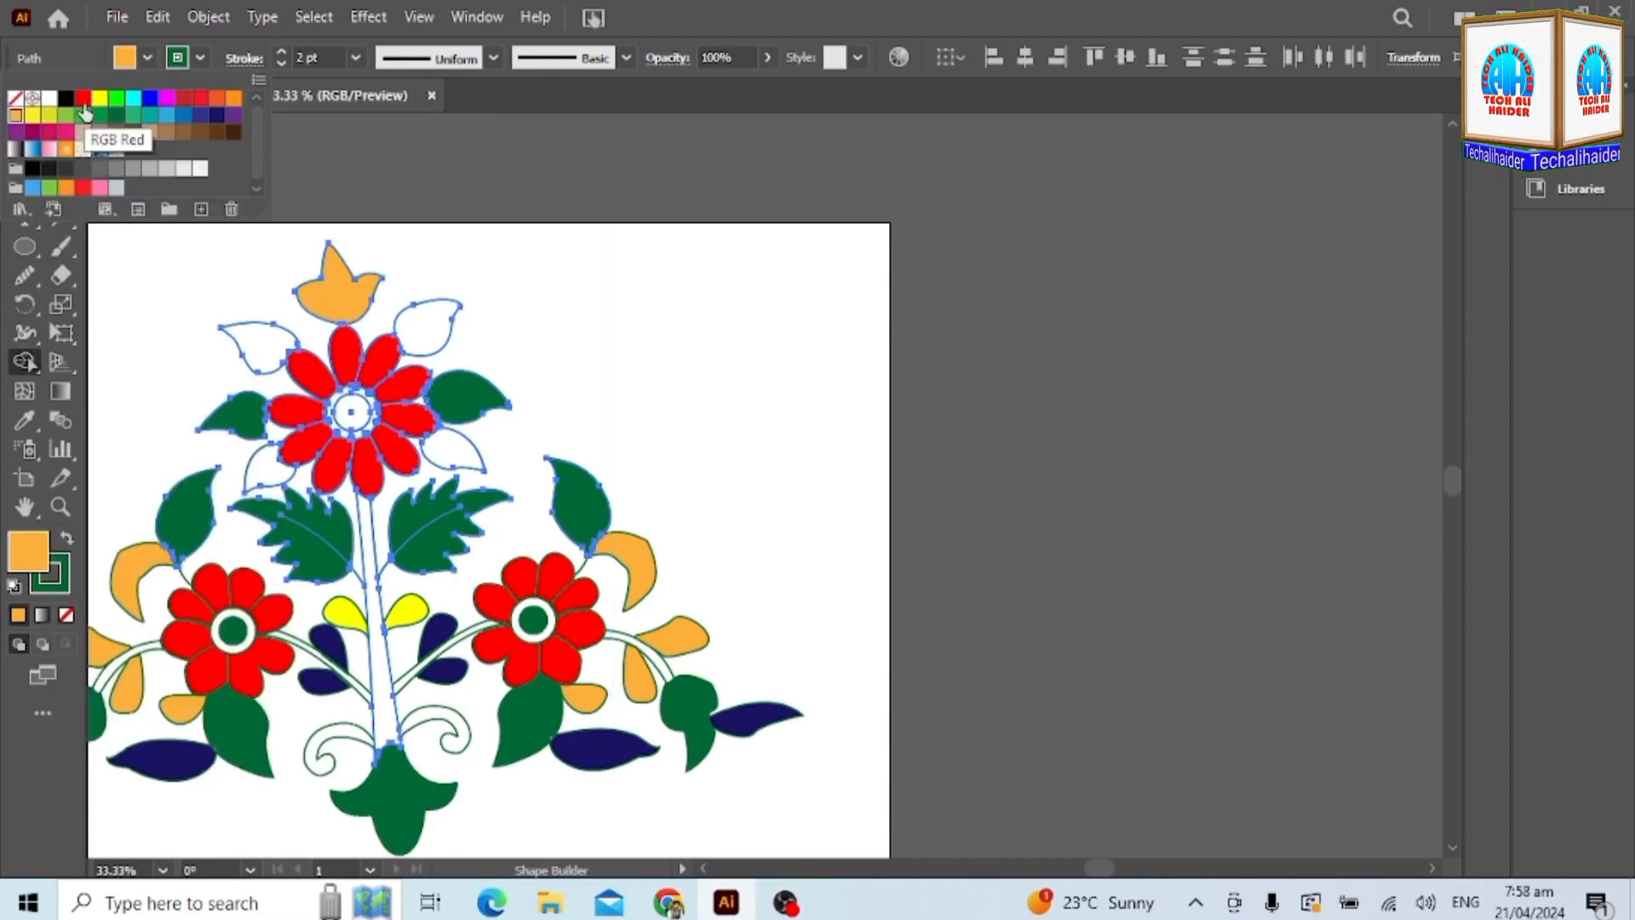
pyautogui.click(265, 474)
# Open the fill colour swatches.
pyautogui.click(149, 58)
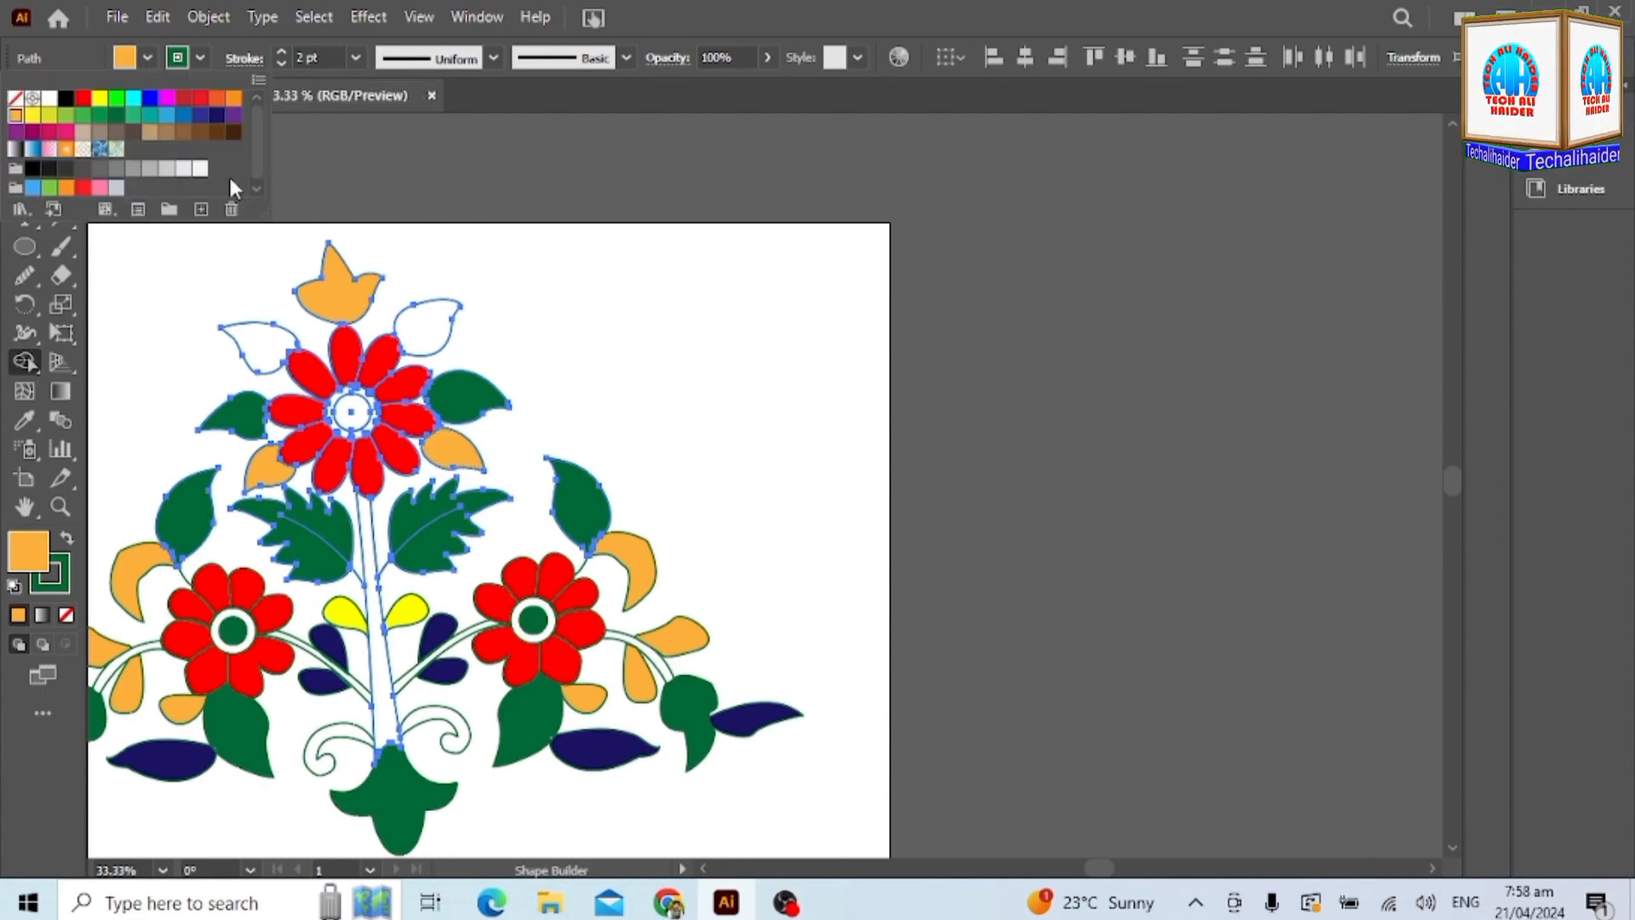